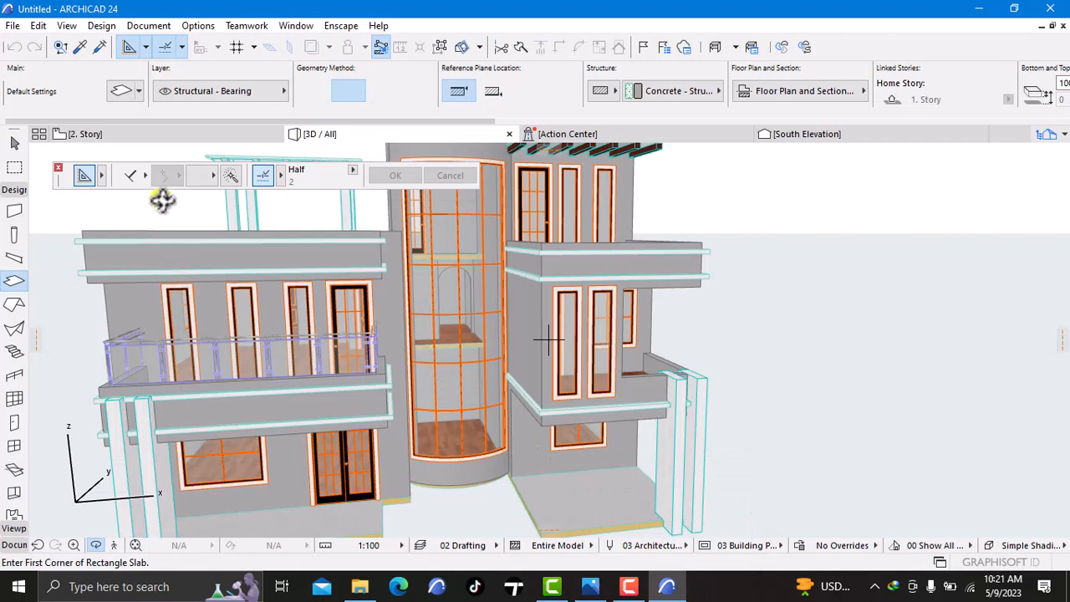
Open the 0. Ground Floor plan and check the floor slab's edge in the stairwell with the curved window
left_click(142, 142)
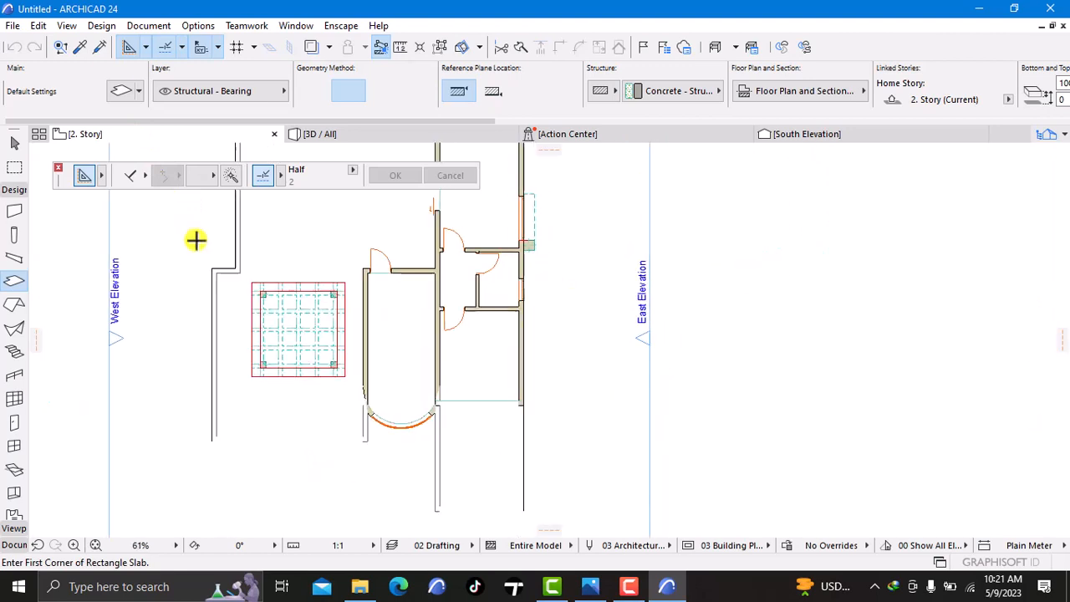
scroll(195, 240, "down", 3)
right_click(109, 136)
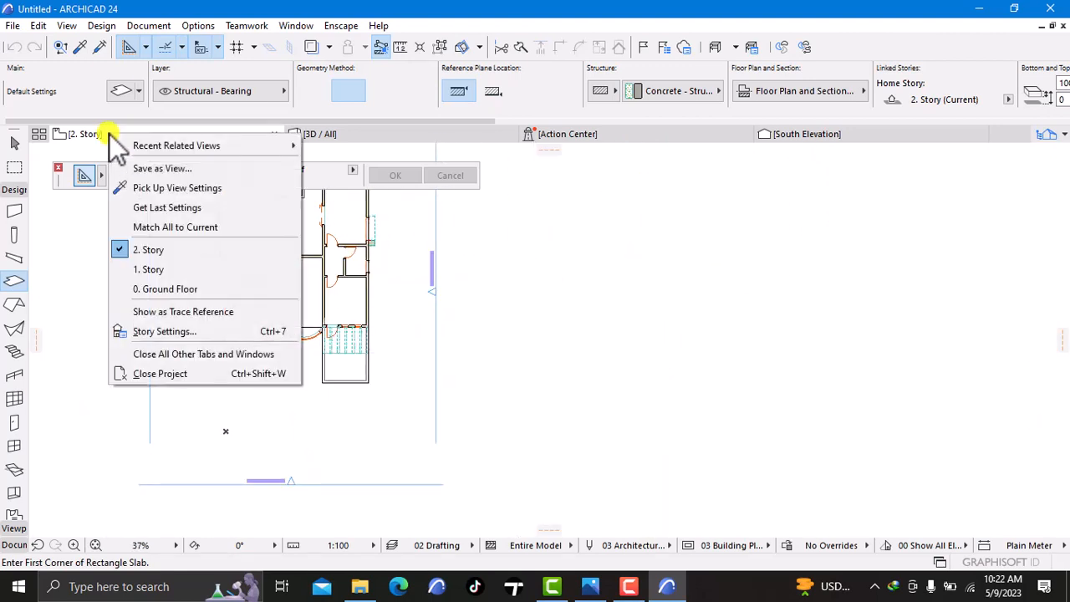
left_click(168, 286)
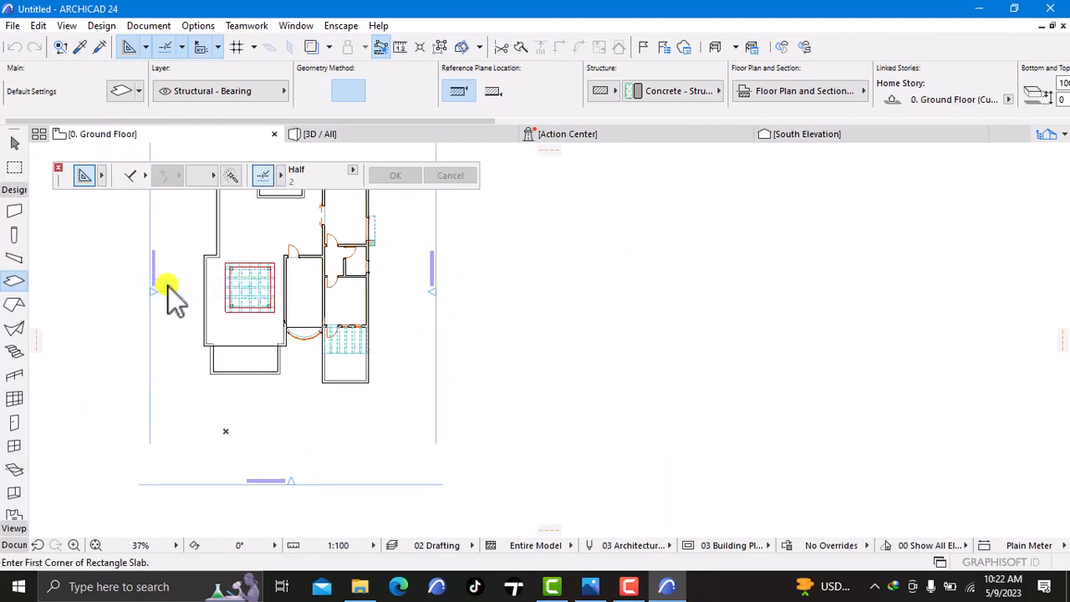
scroll(289, 280, "up", 5)
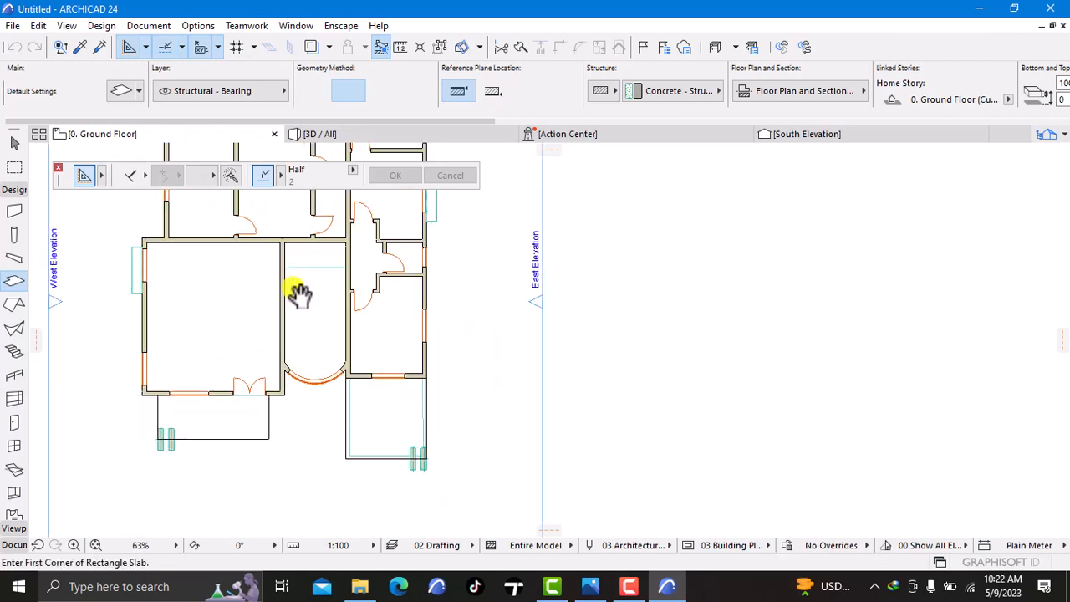
scroll(443, 291, "up", 1)
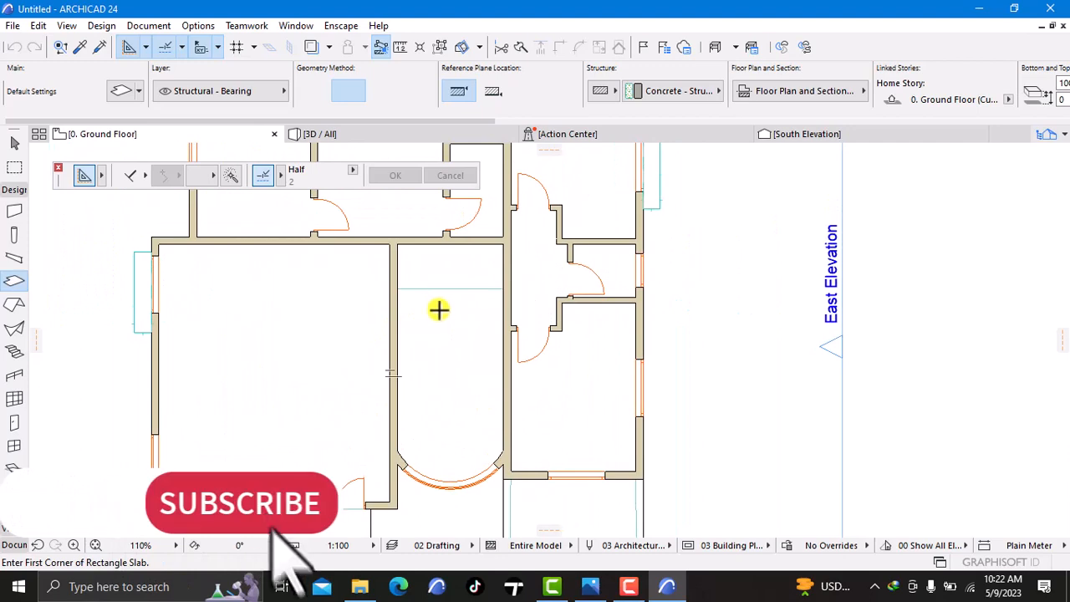
scroll(434, 310, "up", 7)
scroll(430, 310, "down", 3)
scroll(348, 299, "down", 2)
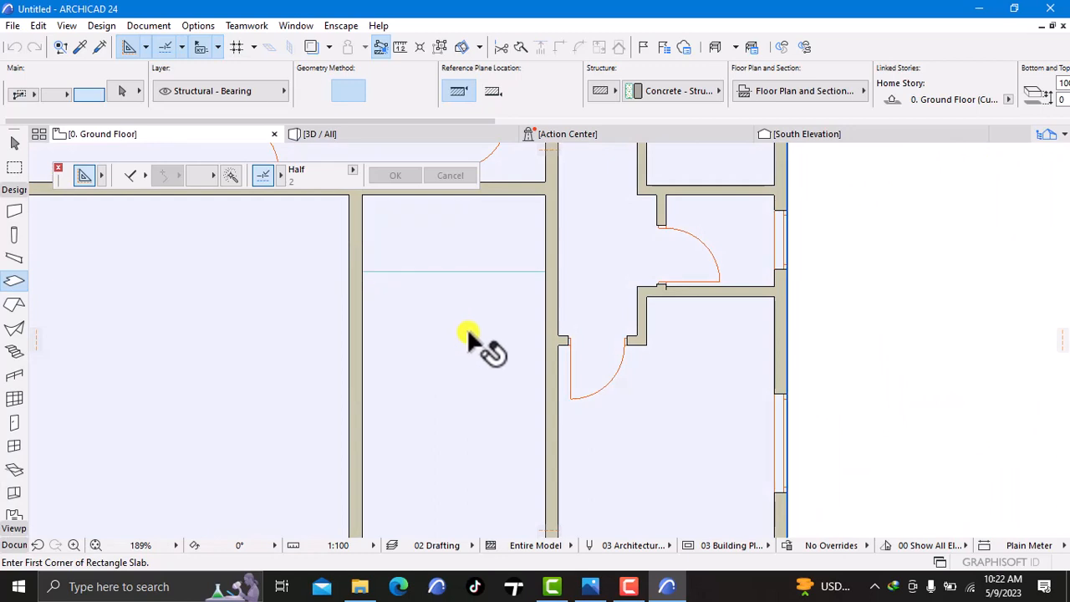
left_click(318, 296, "shift")
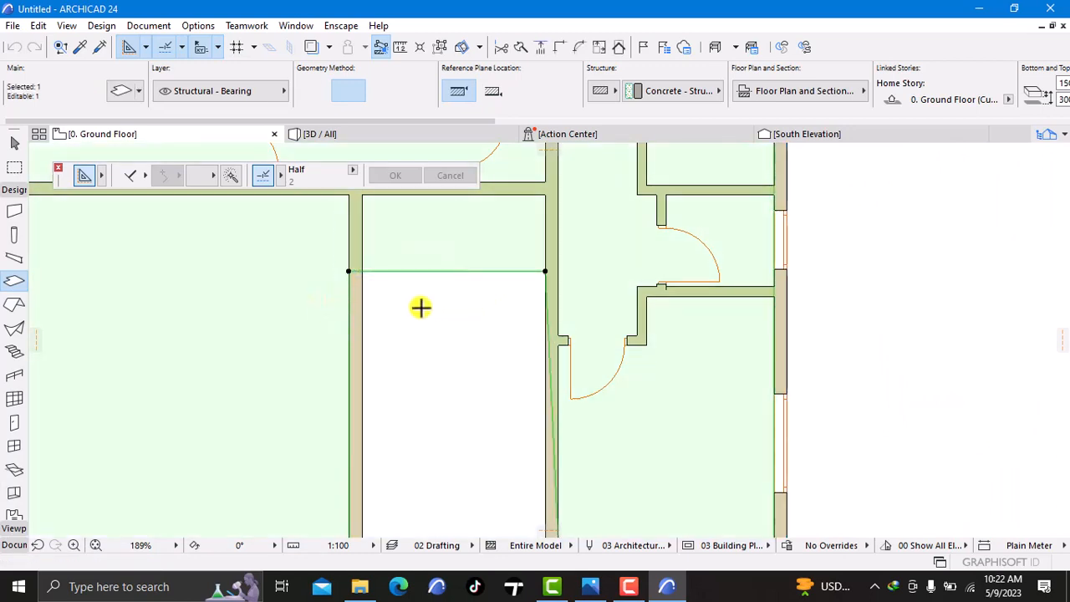
key("Escape")
Draw a horizontal 2D line across the stairwell between its side walls, level with the wall stub beside the adjacent door
middle_click_drag(463, 335, 485, 308)
left_click(15, 544)
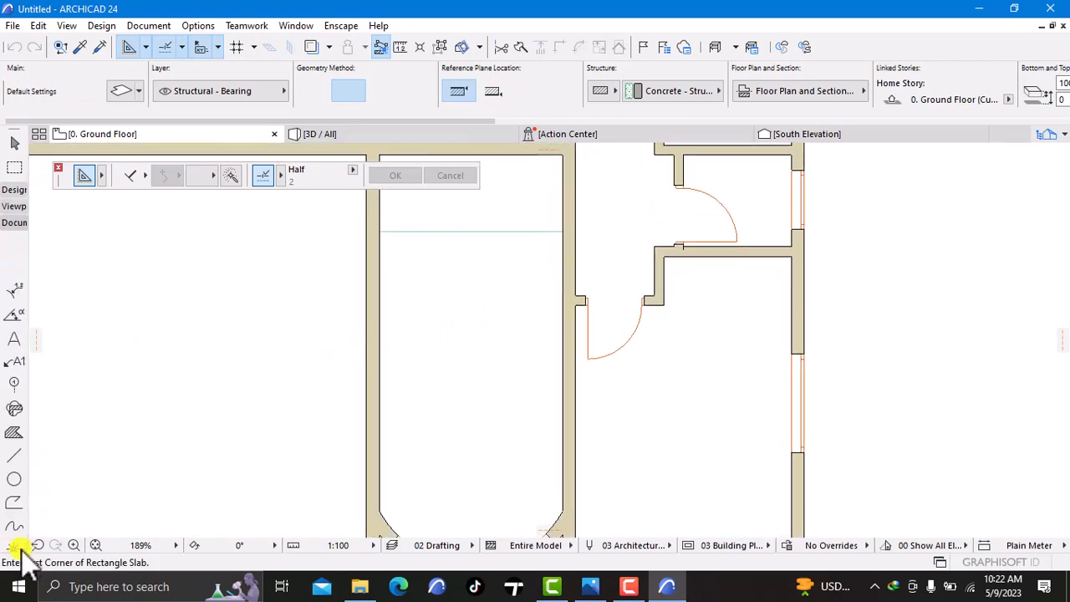
left_click(13, 456)
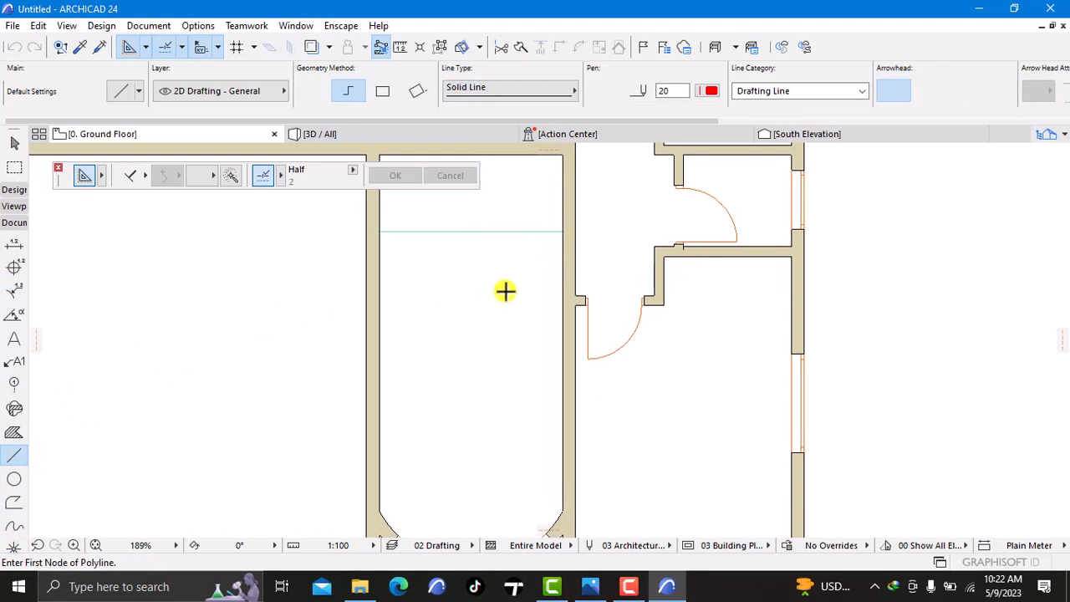
left_click(560, 297)
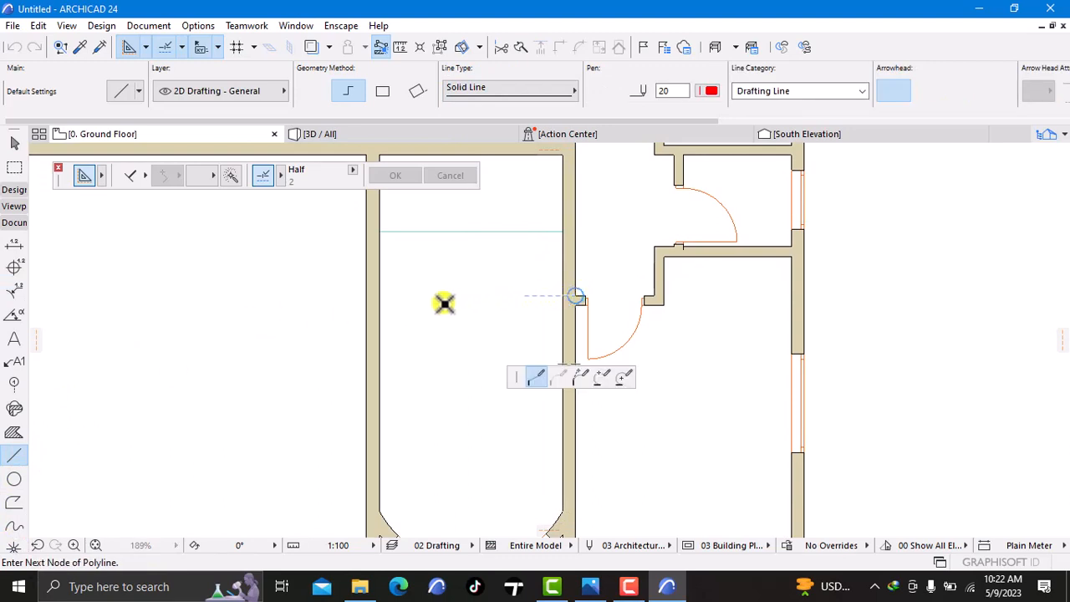
double_click(382, 295)
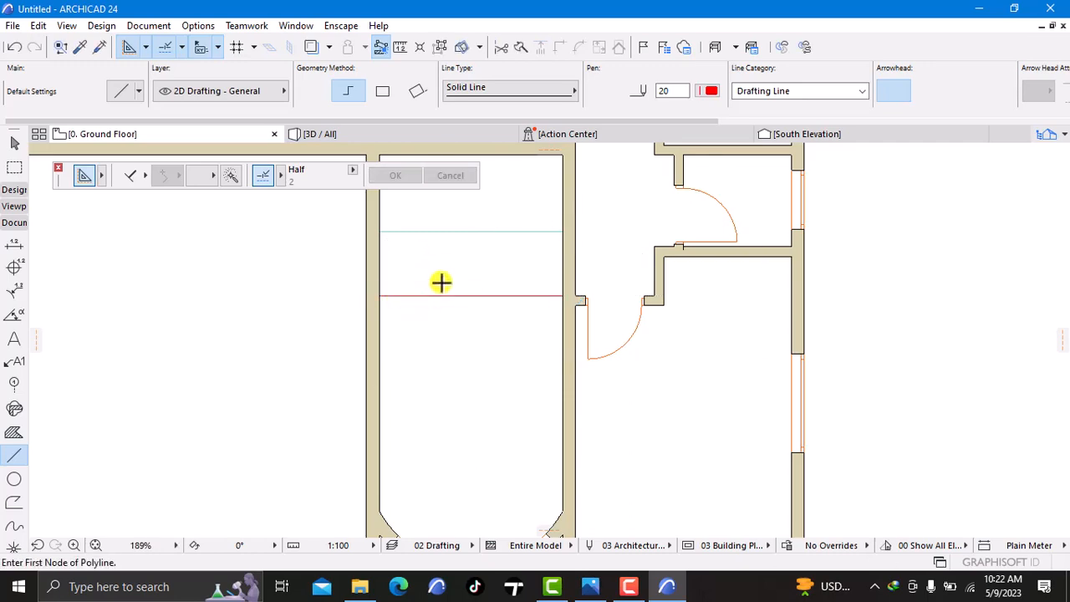
Select the ground floor slab and move the east corner of its stairwell edge to the wall's far face
scroll(440, 283, "down", 3)
scroll(449, 271, "up", 2)
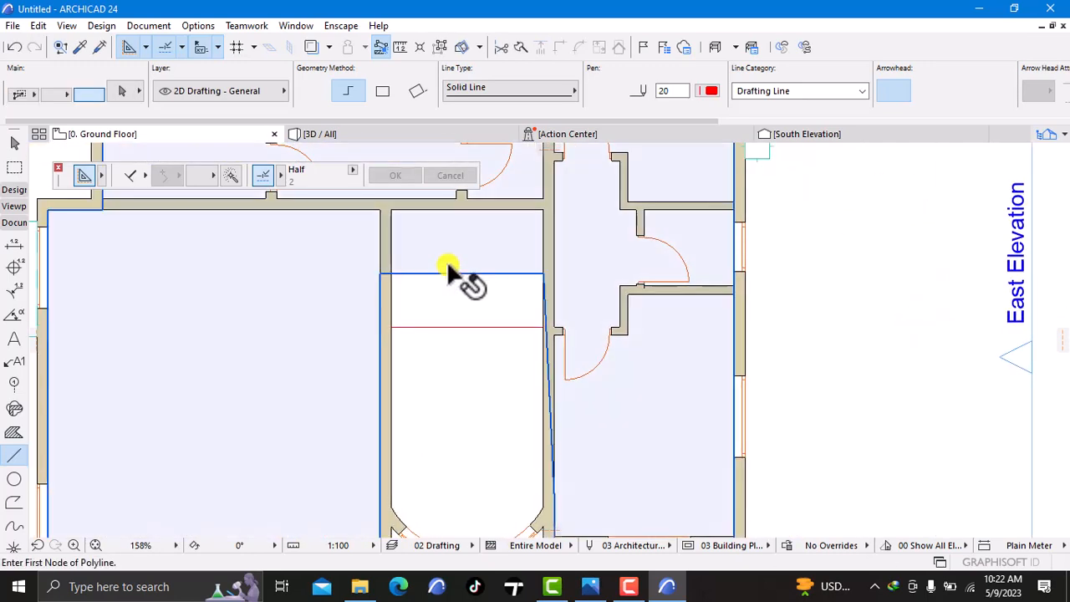
left_click(450, 260, "shift")
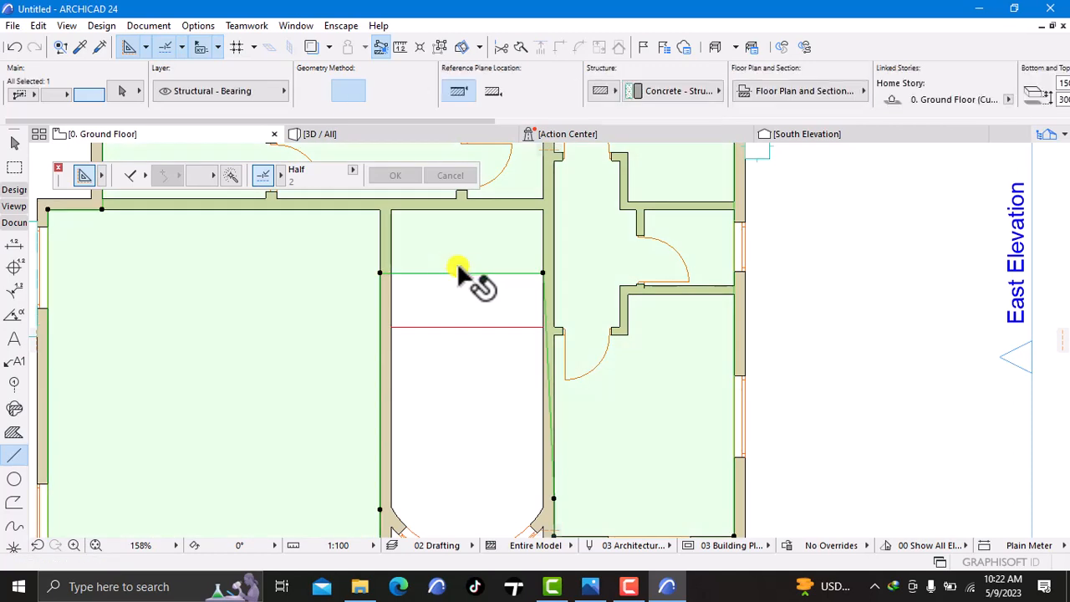
left_click(543, 270)
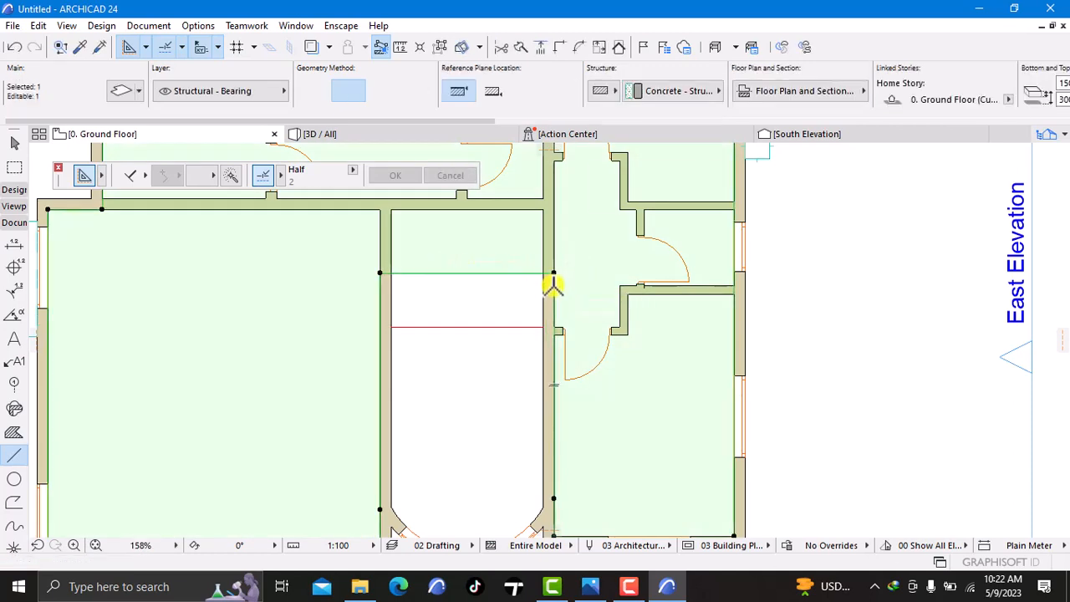
Move both corners of the slab's stairwell edge down to the level of the drawn reference line
left_click(553, 270)
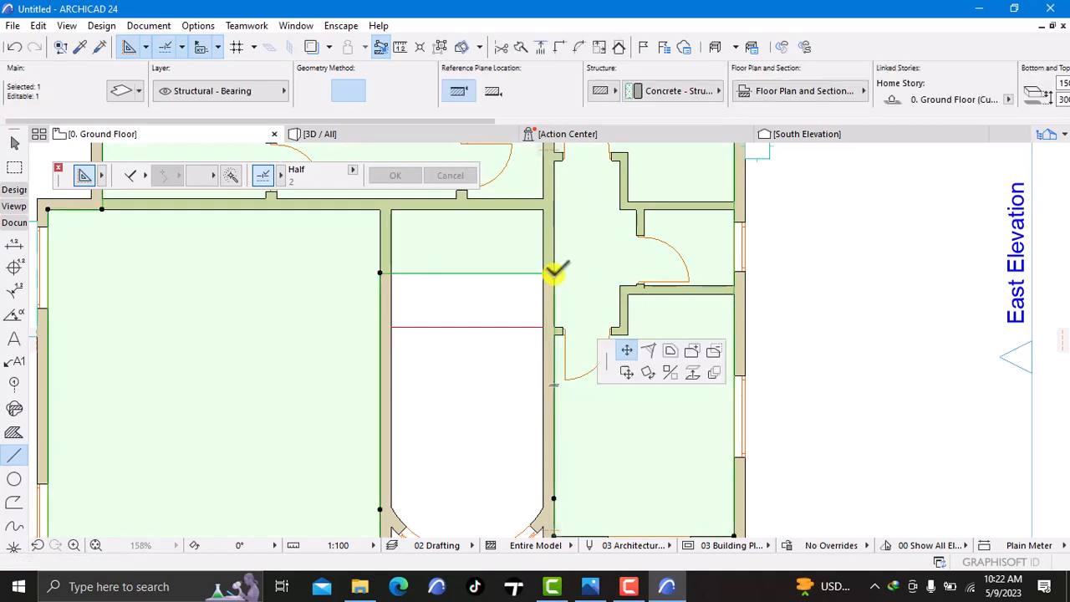
left_click(554, 326)
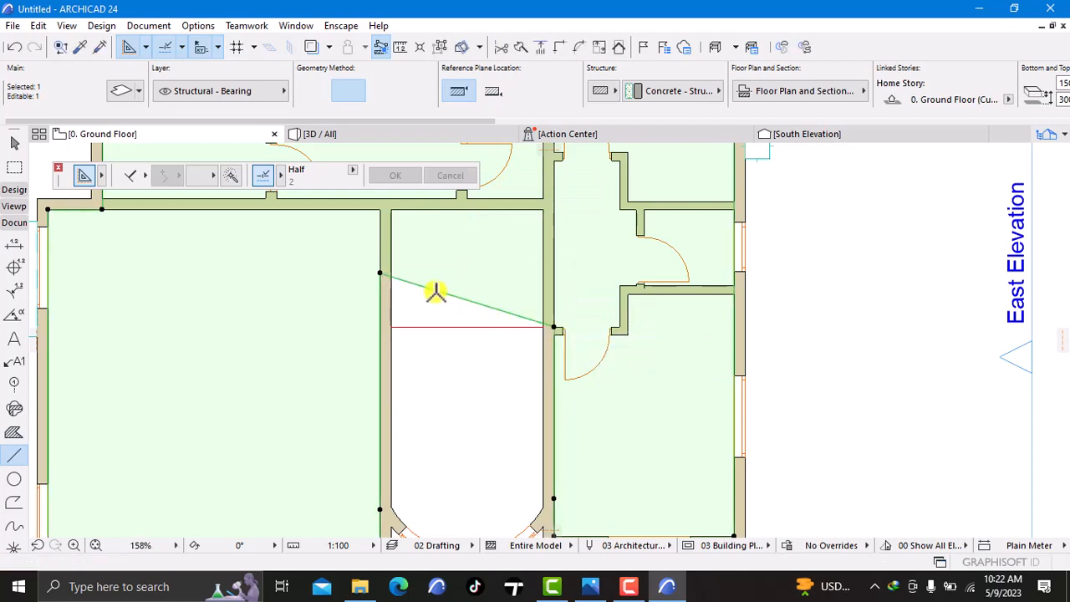
left_click(381, 270)
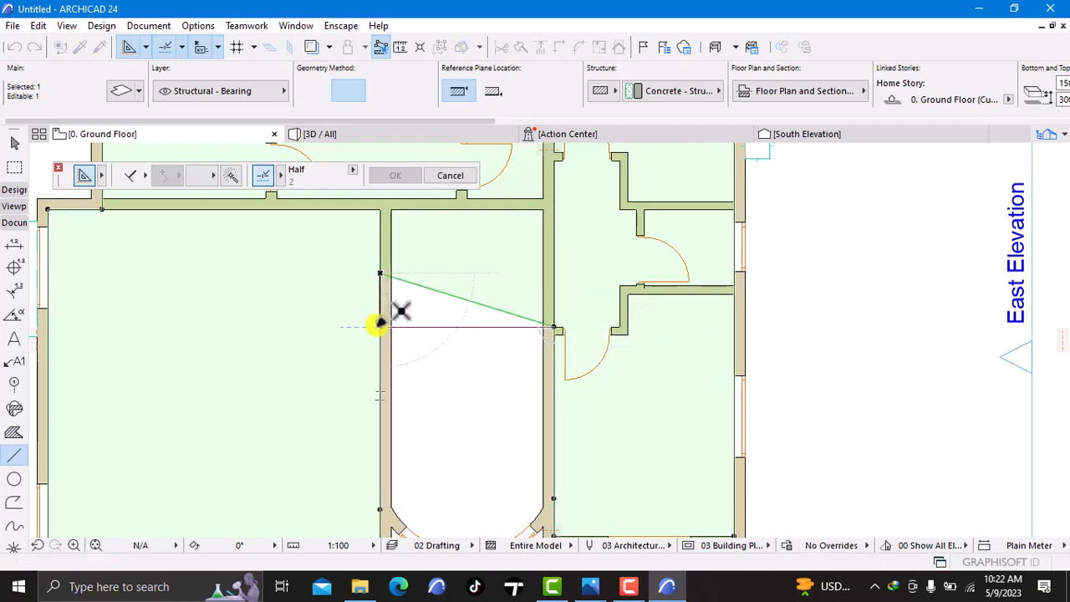
left_click(380, 326)
key("Escape")
Open the default settings of the Stair tool and set the stair's elevation to Project Zero to 0
scroll(485, 370, "down", 5)
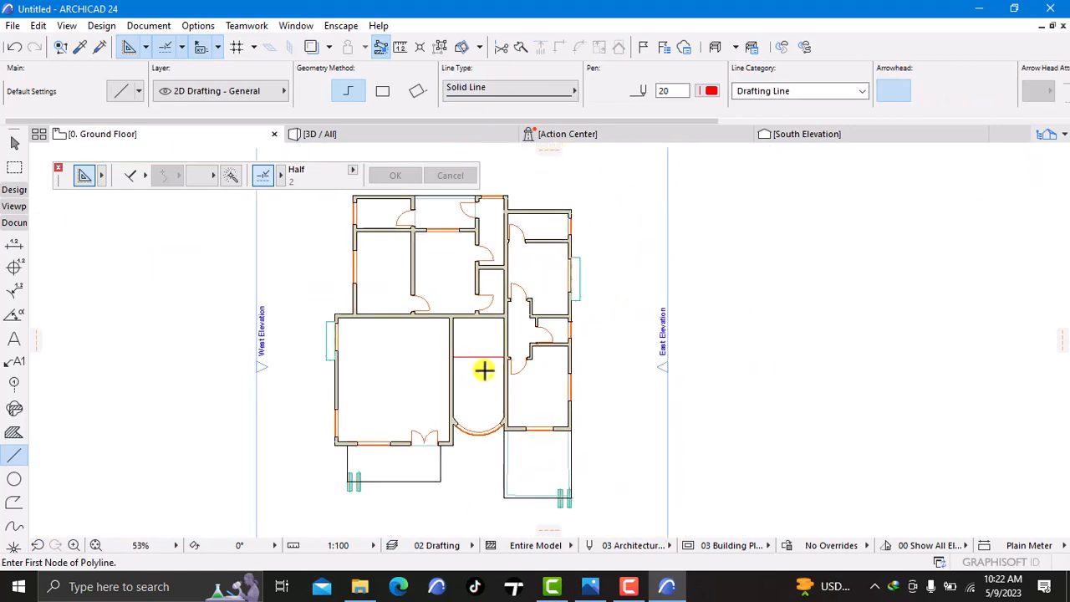
middle_click_drag(485, 370, 495, 340)
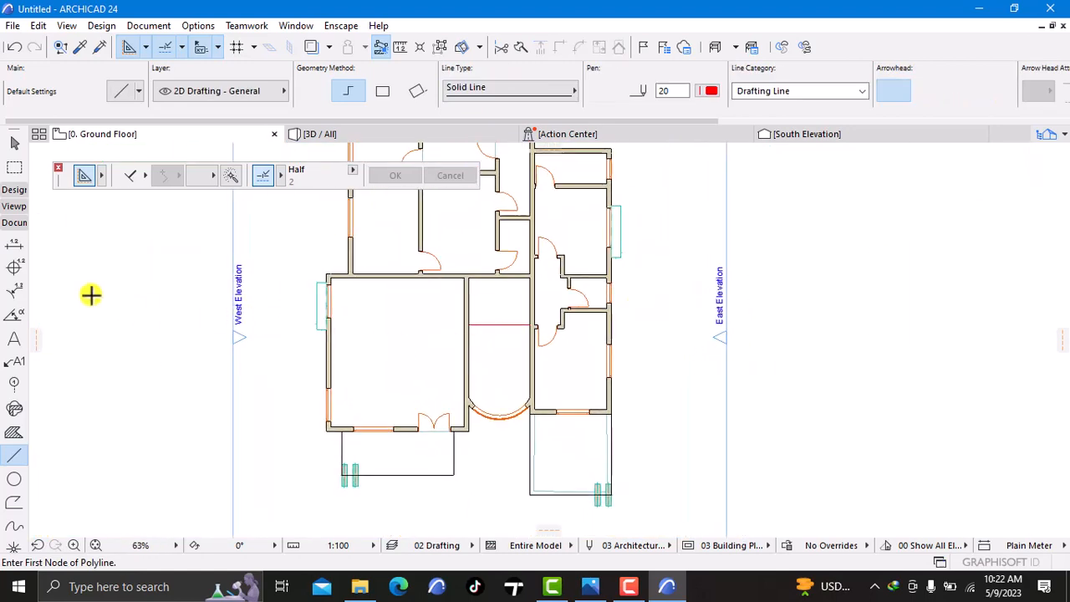
left_click(14, 190)
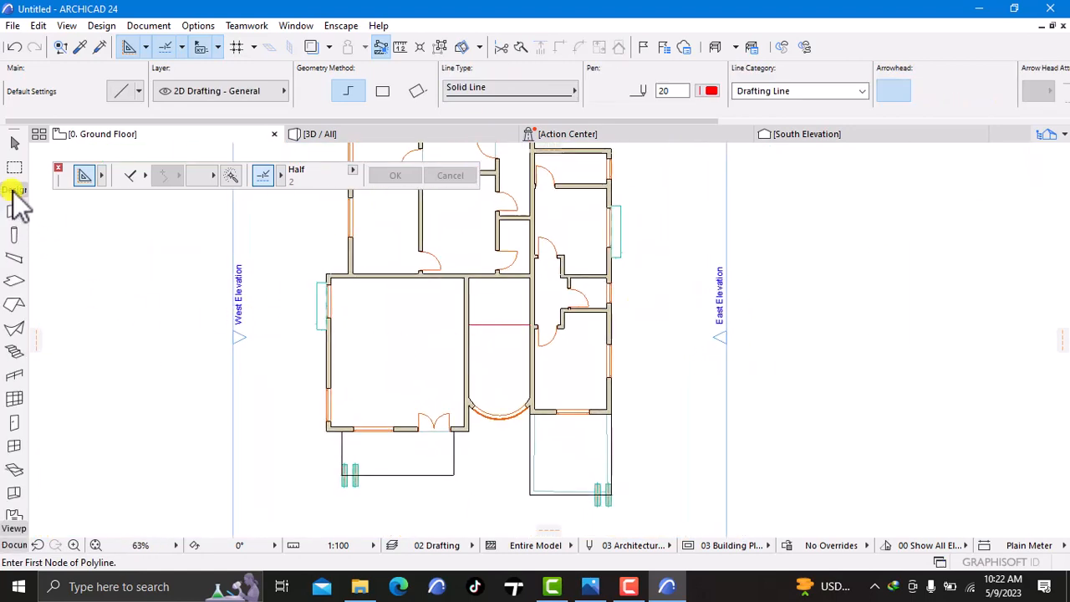
left_click(12, 355)
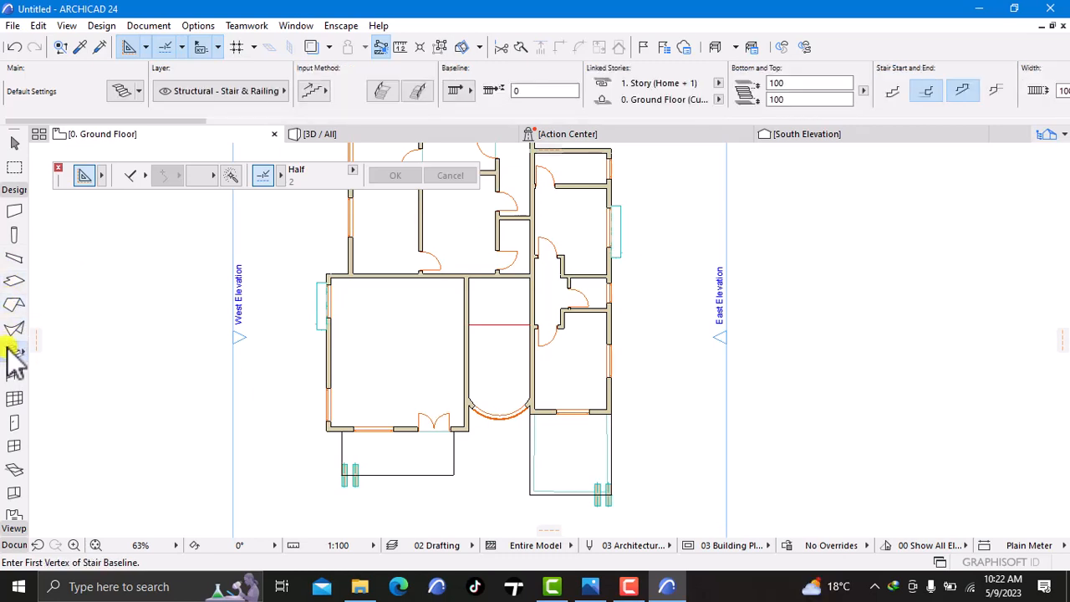
double_click(13, 353)
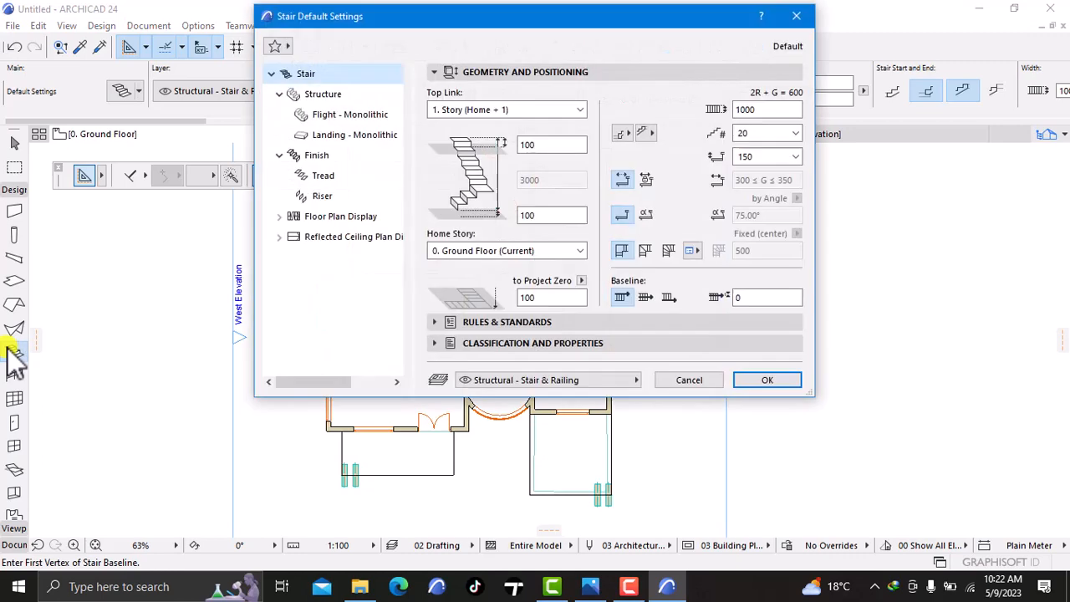
left_click(566, 297)
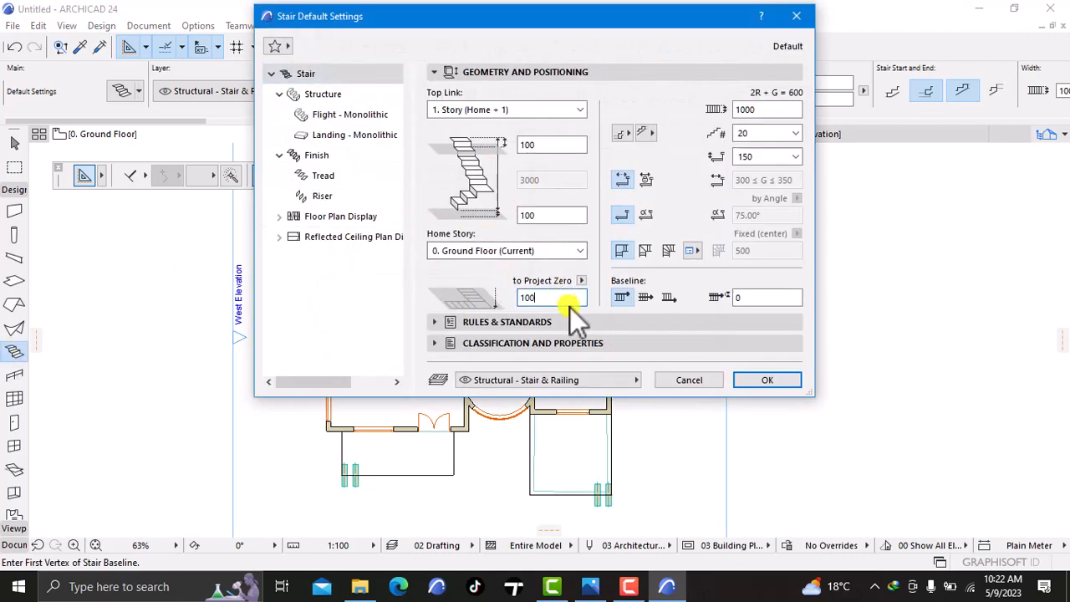
key("BackSpace")
key("BackSpace")
key("BackSpace")
type("0")
Set the default stair's bottom offset and its top offset from 1. Story to 0, and apply the settings
double_click(574, 215)
type("0")
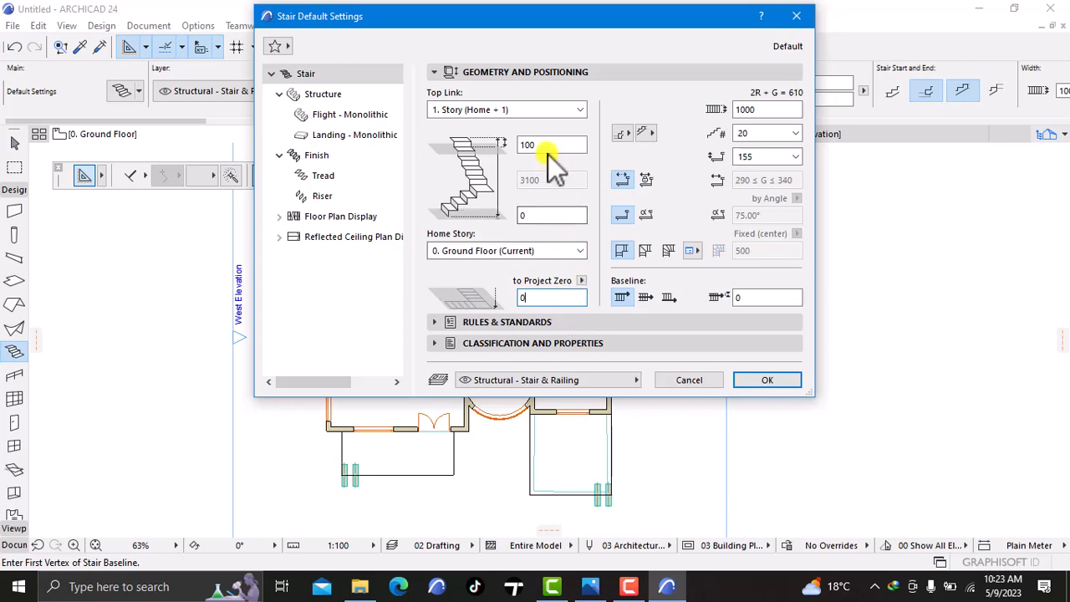
left_click(547, 148)
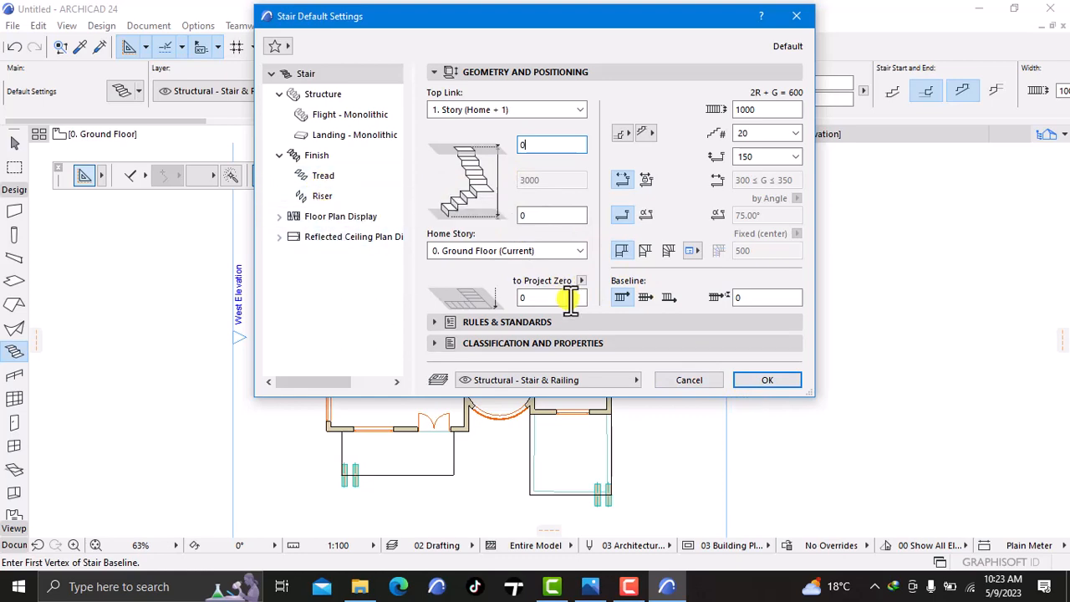
left_click(768, 381)
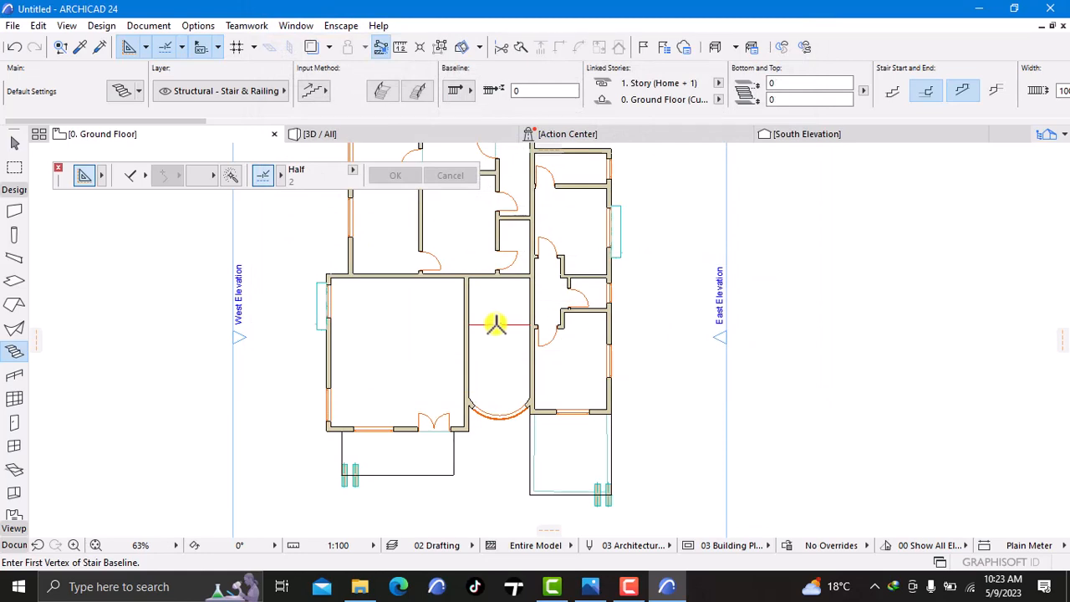
scroll(465, 336, "up", 5)
middle_click_drag(484, 320, 471, 283)
scroll(471, 267, "up", 1)
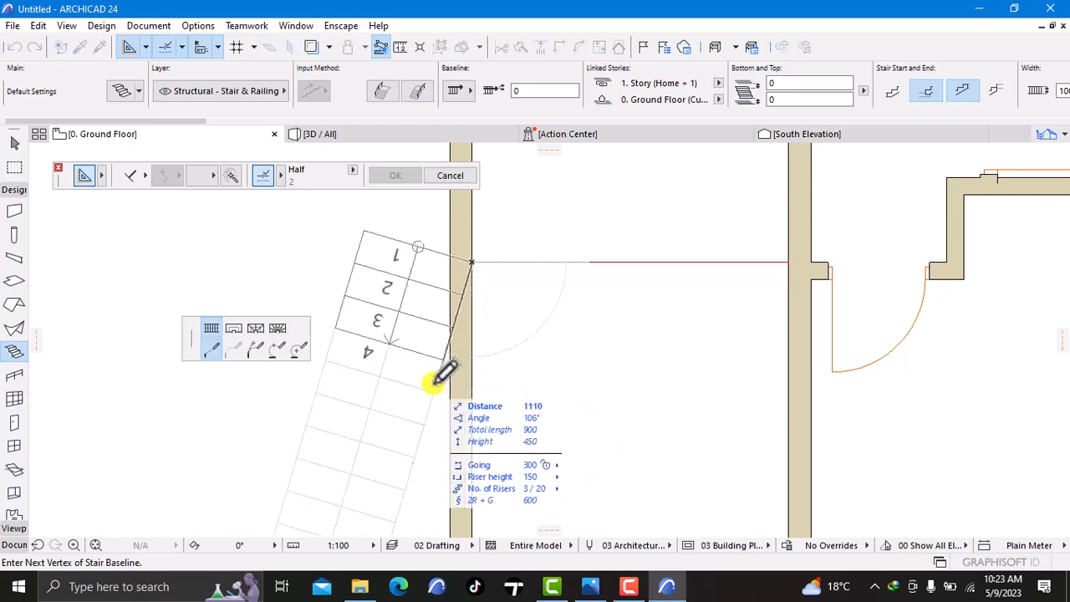
scroll(477, 335, "down", 2)
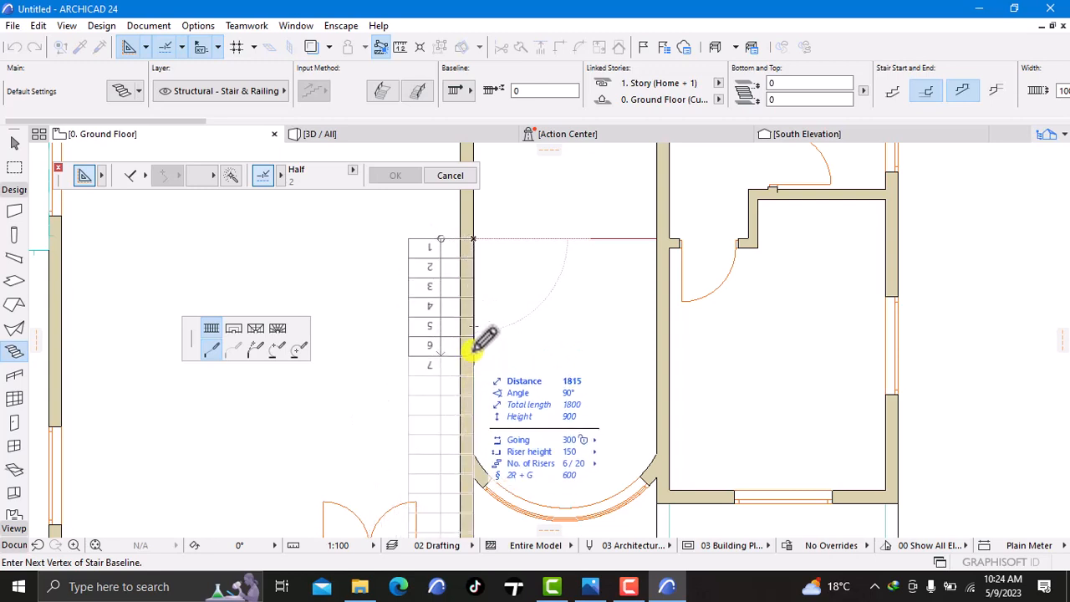
key("Escape")
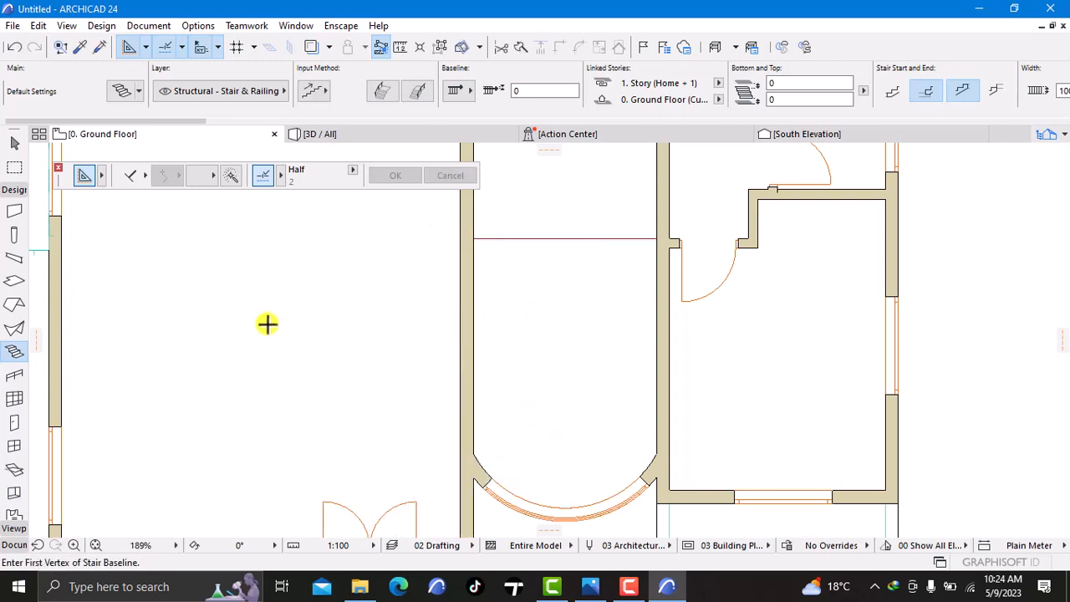
Change the default stair's baseline position to the right side and apply the settings
double_click(12, 351)
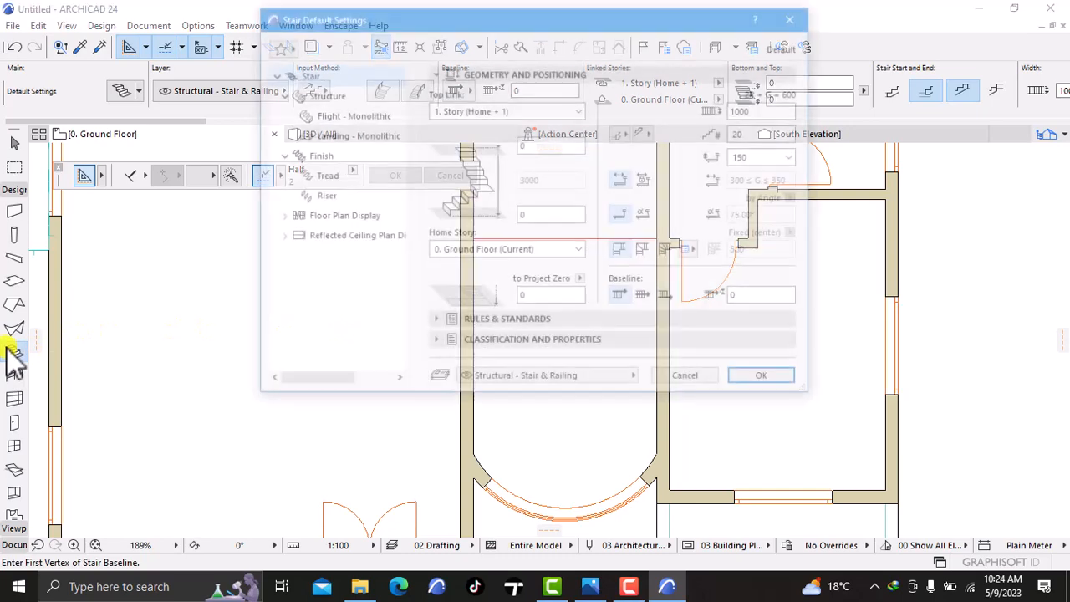
left_click(668, 298)
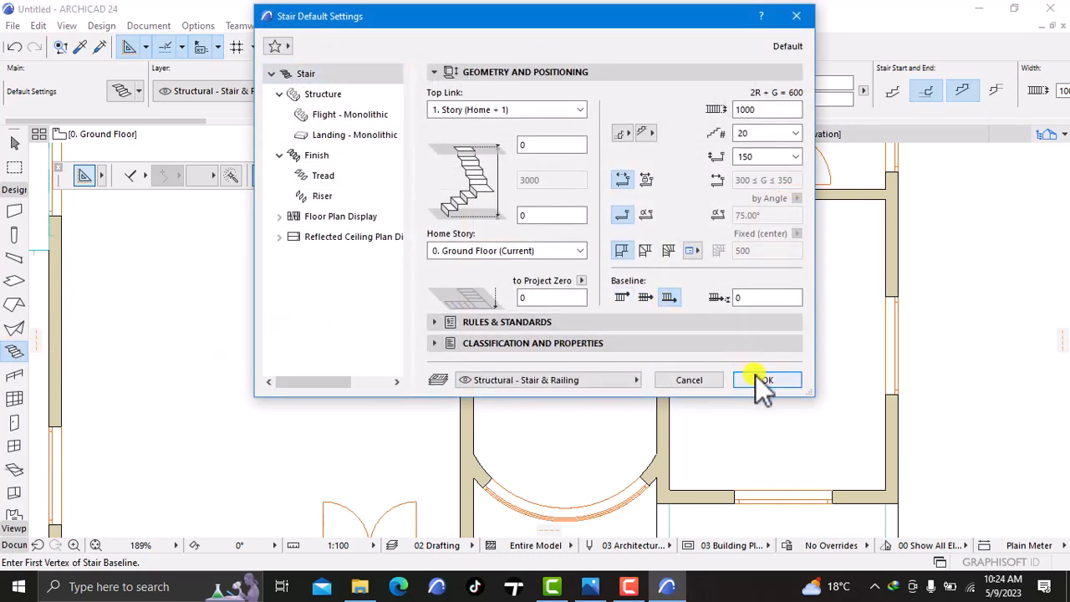
left_click(761, 380)
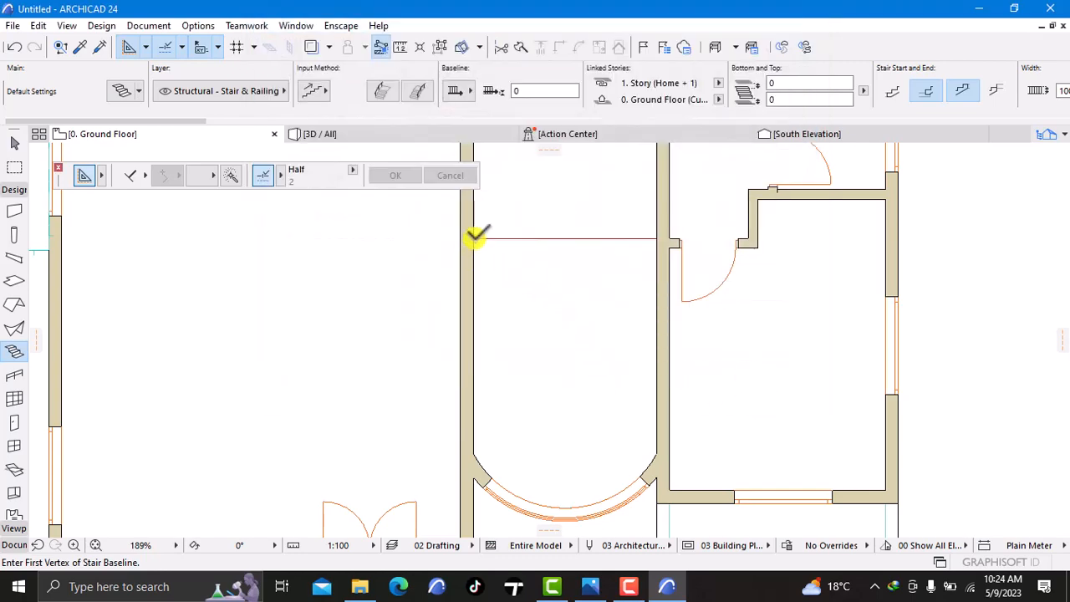
Start the stair baseline at the reference line's left end, running down the left wall and via the window curve's midpoint to the opposite wall corner
left_click(474, 240)
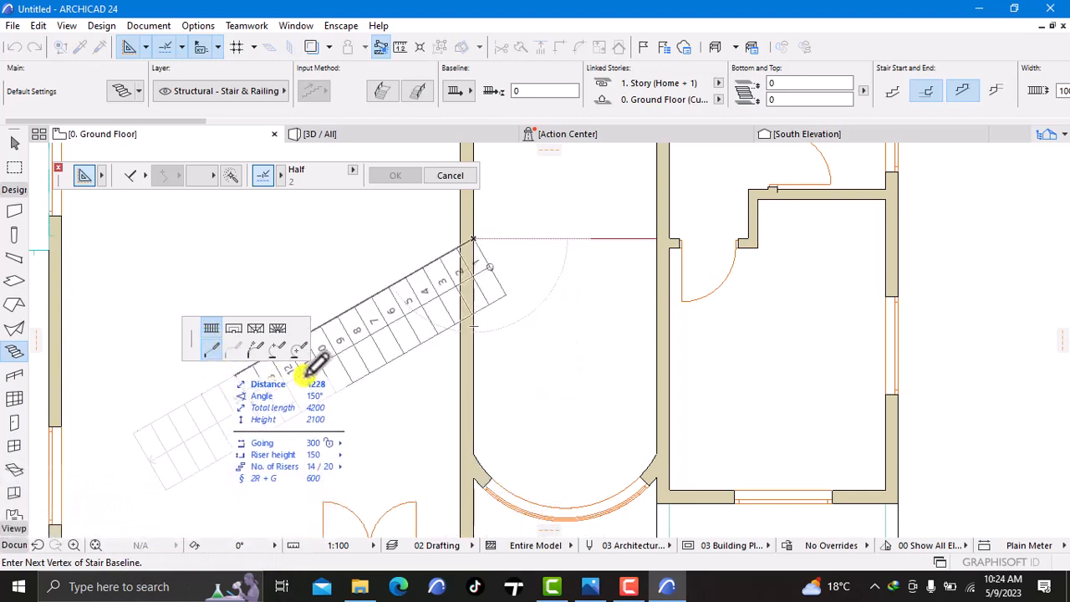
scroll(451, 375, "up", 4)
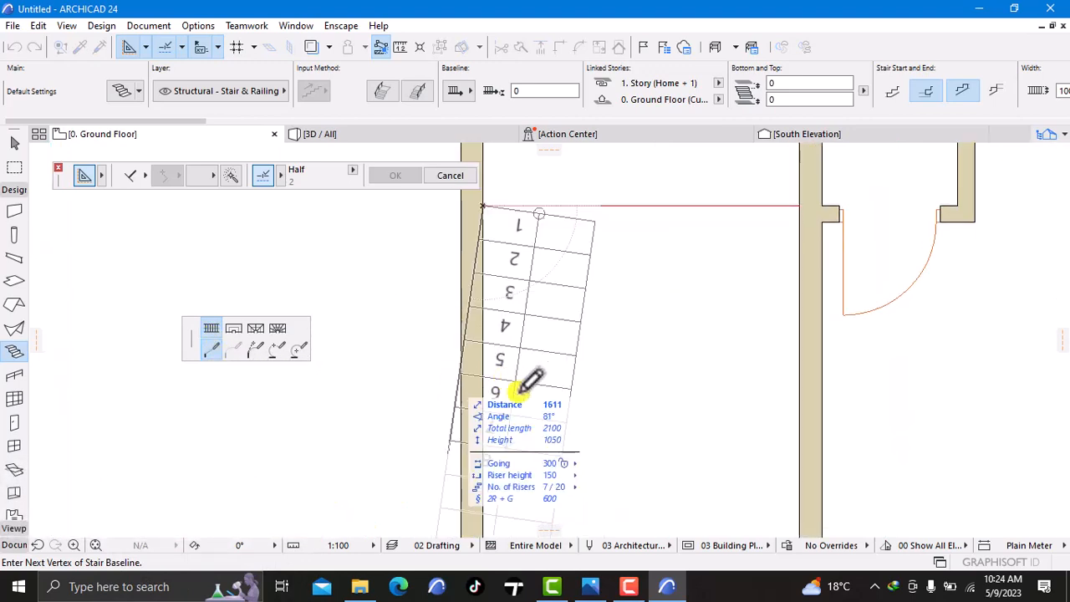
scroll(516, 359, "down", 2)
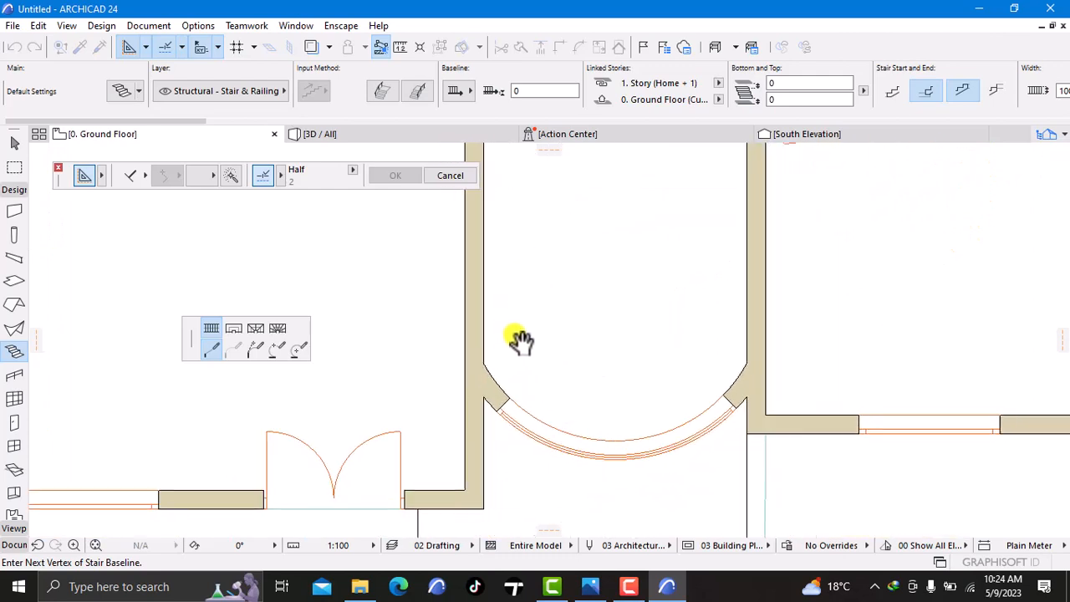
scroll(486, 361, "up", 2)
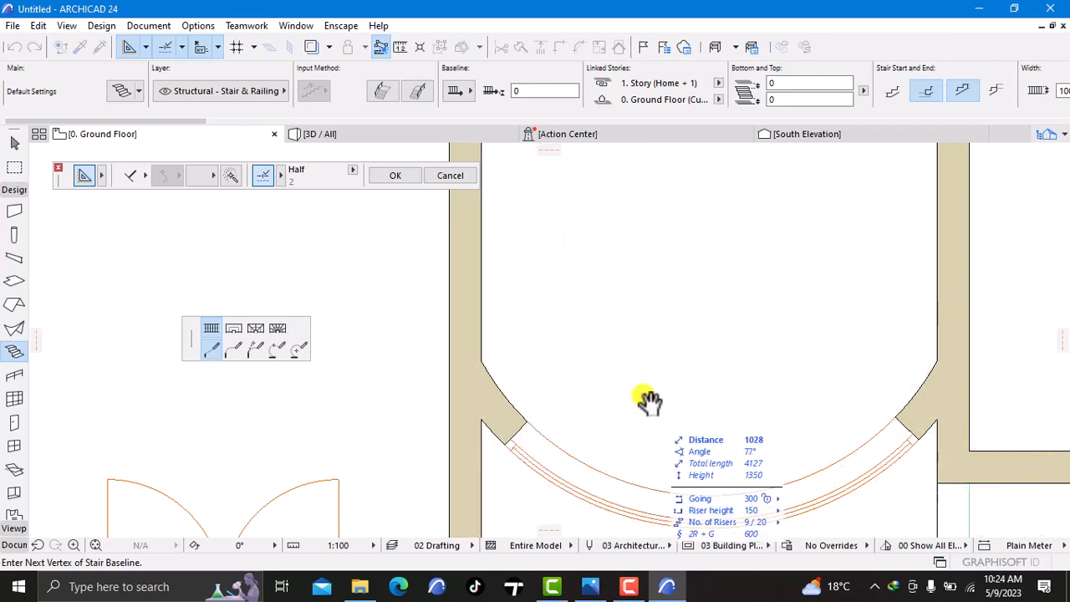
middle_click_drag(650, 401, 621, 358)
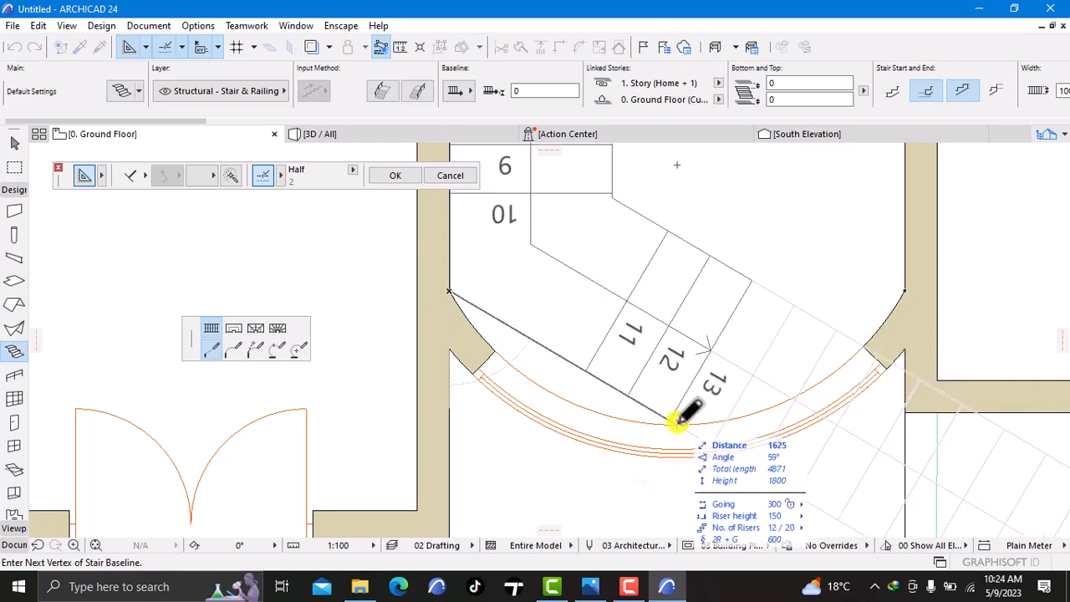
left_click(676, 422)
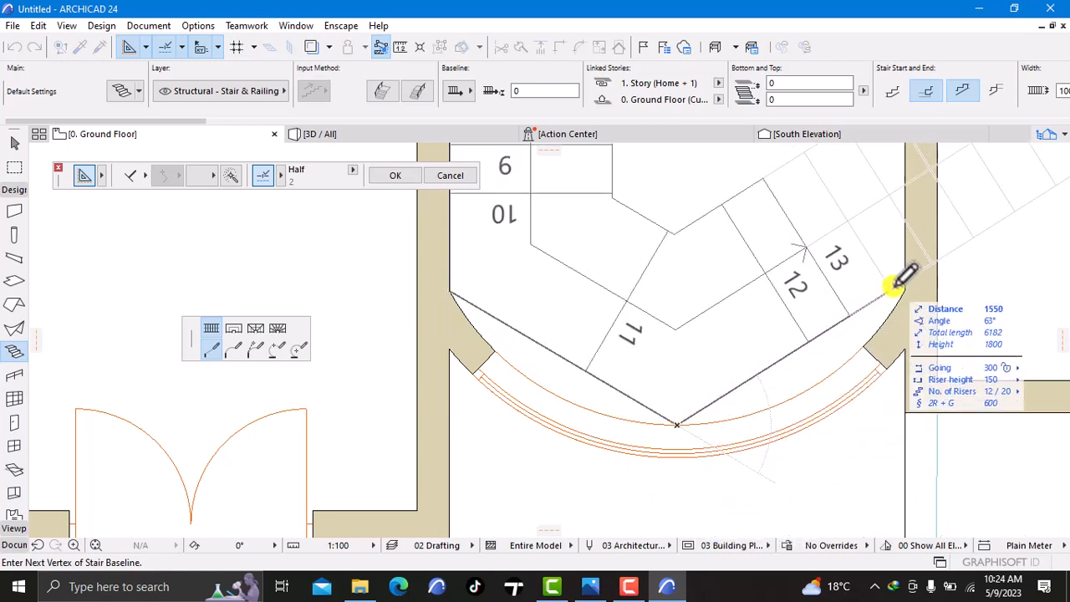
scroll(918, 279, "down", 2)
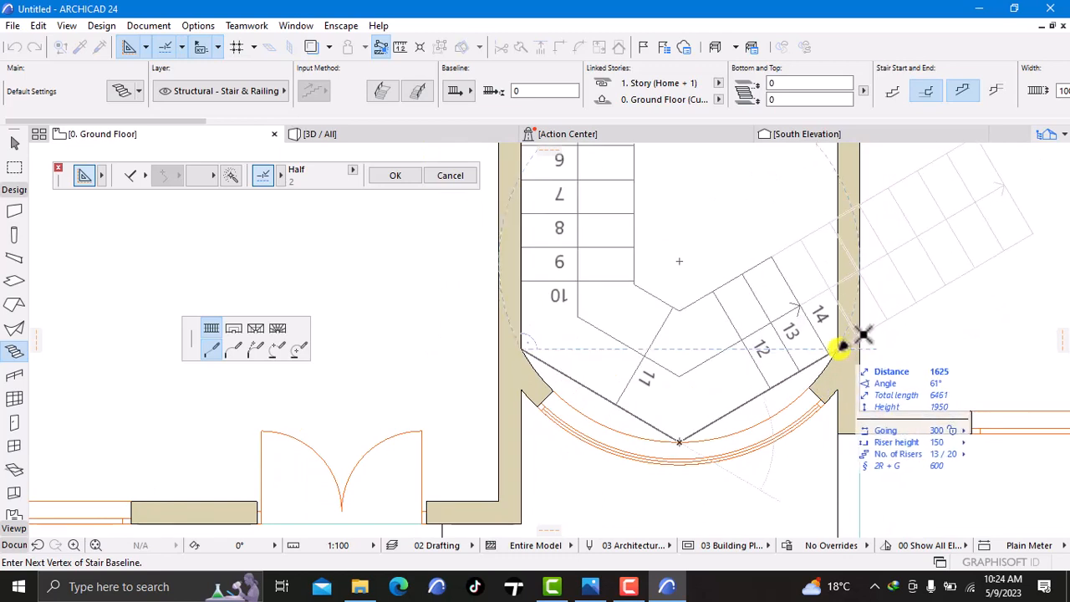
left_click(836, 350)
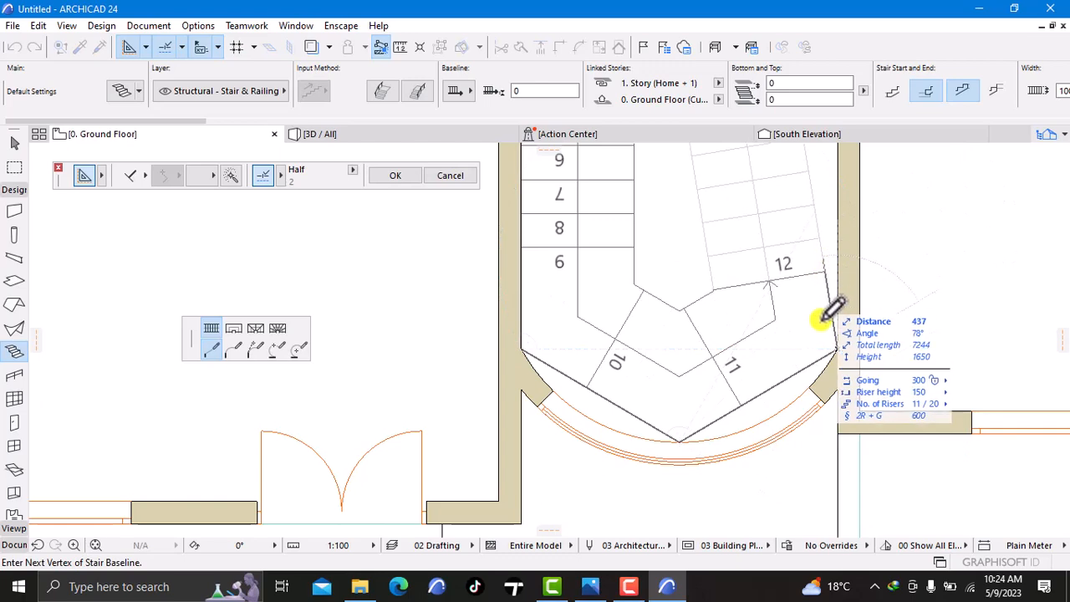
Complete the stair baseline by running it up along the right wall and ending it at the reference line's right end
scroll(824, 368, "down", 1)
scroll(815, 323, "down", 1)
middle_click_drag(815, 324, 817, 385)
scroll(817, 314, "down", 1)
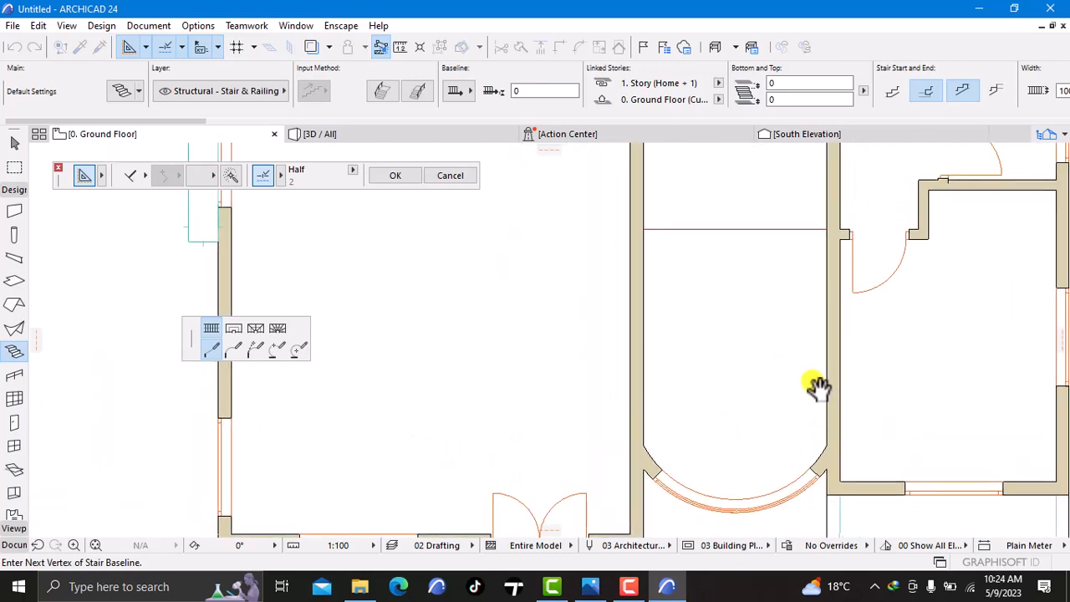
double_click(827, 225)
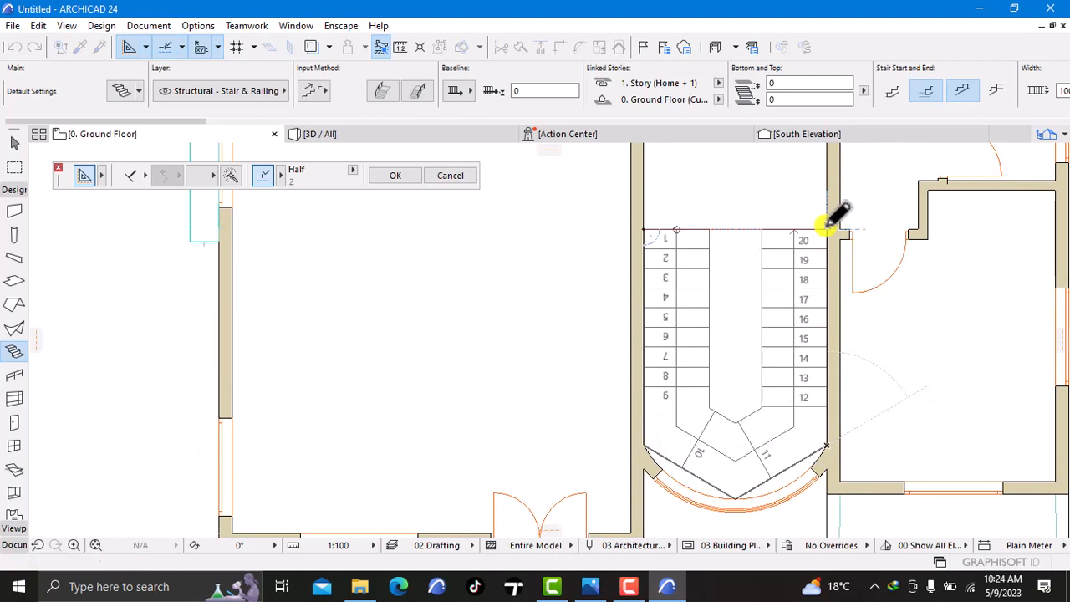
Curve the placed stair's left diagonal baseline segment to follow the inner face of the curved window, with an arc radius of about 1600
scroll(832, 220, "up", 3)
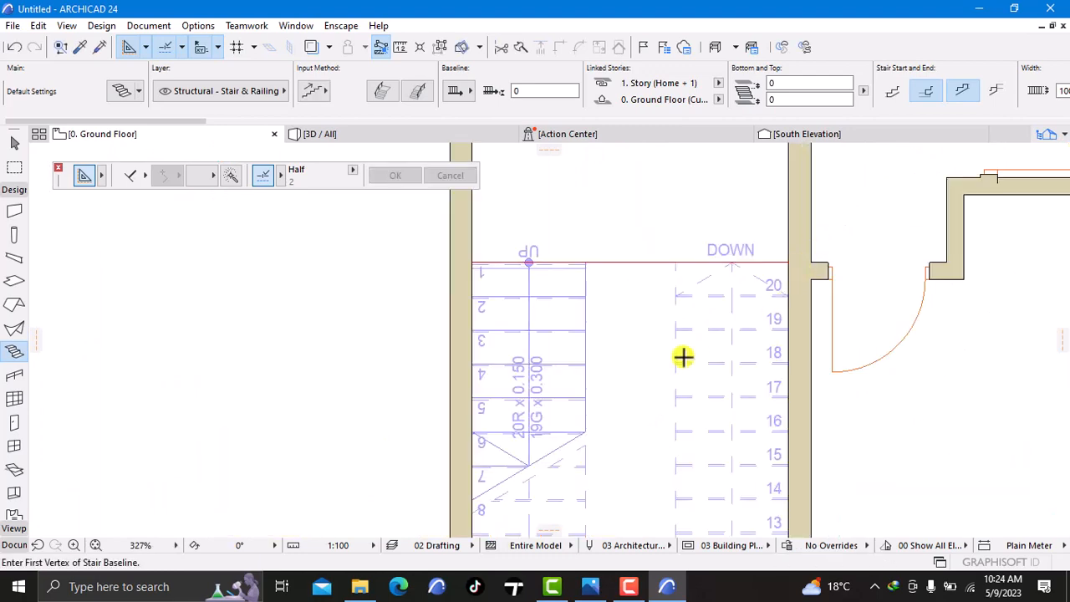
middle_click_drag(618, 378, 631, 302)
scroll(628, 376, "down", 1)
middle_click_drag(621, 386, 633, 299)
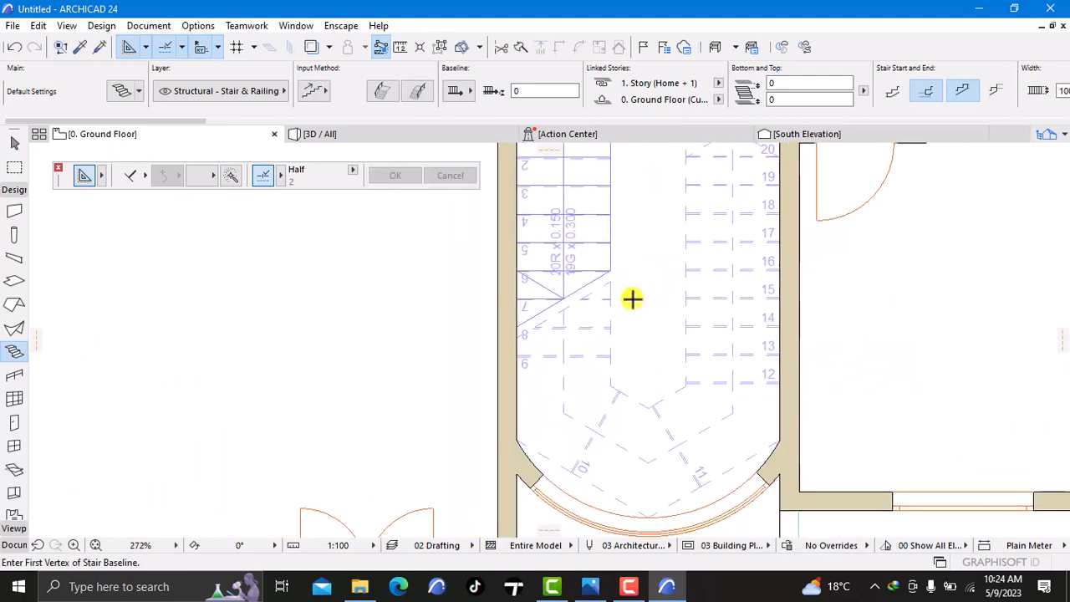
middle_click_drag(619, 414, 617, 362)
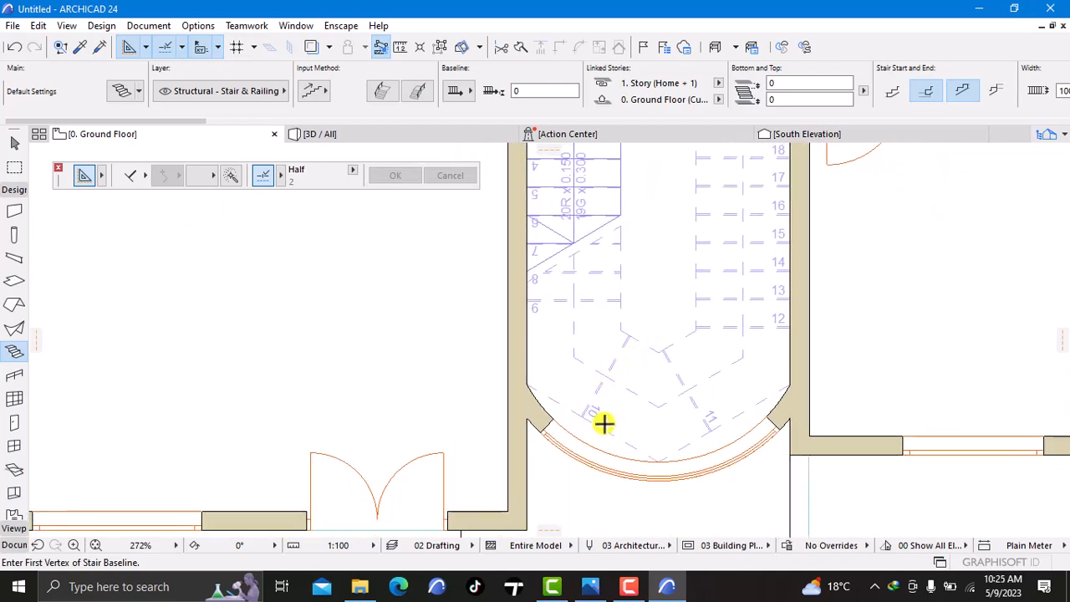
middle_click_drag(604, 424, 607, 396)
scroll(597, 413, "up", 2)
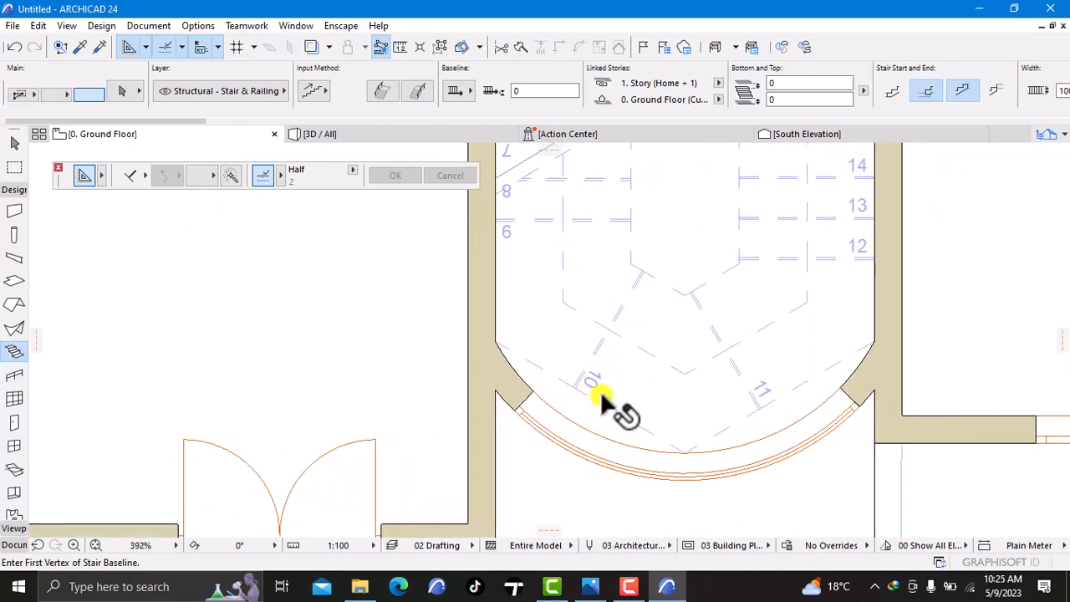
left_click(607, 393, "shift")
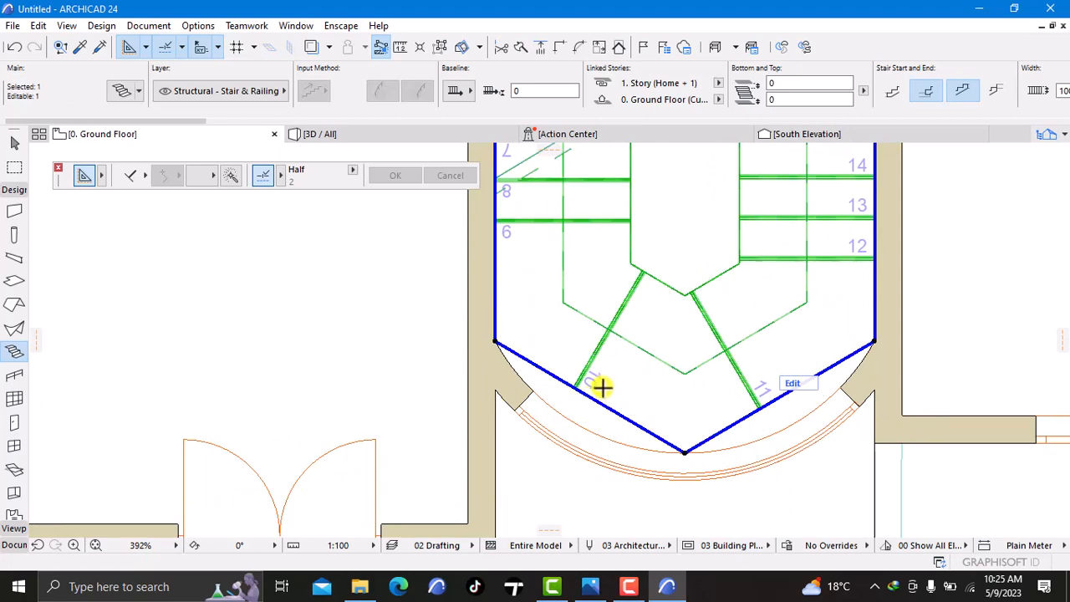
key("Escape")
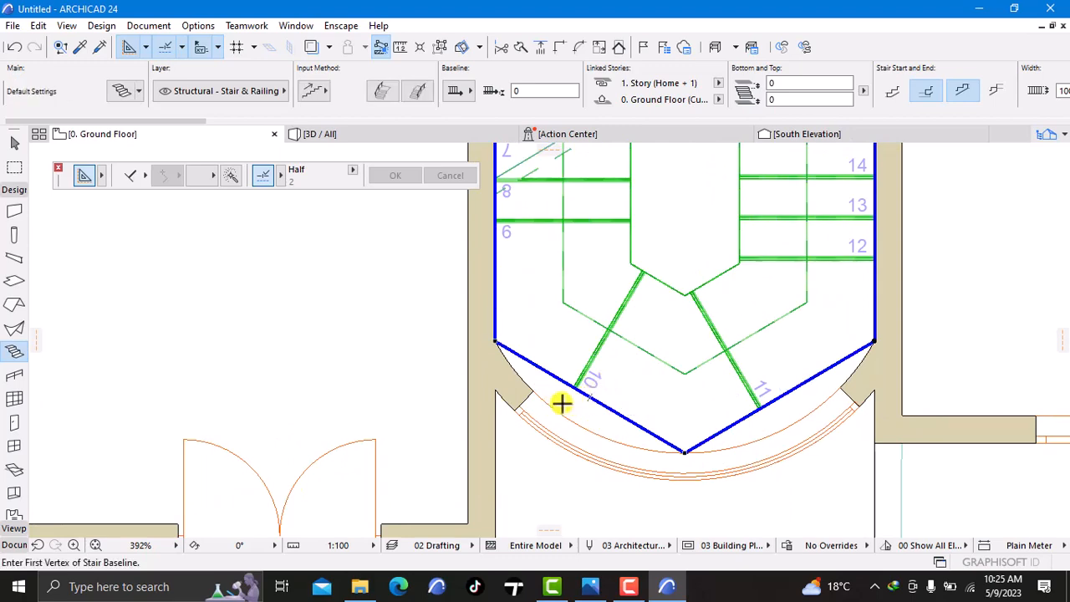
left_click(590, 397, "shift")
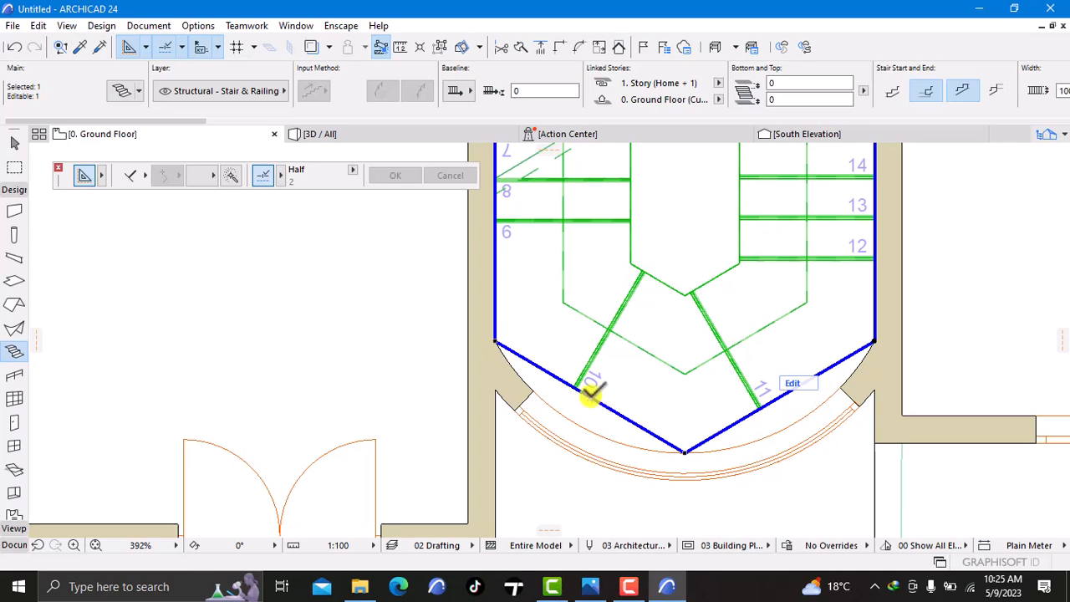
left_click(585, 403)
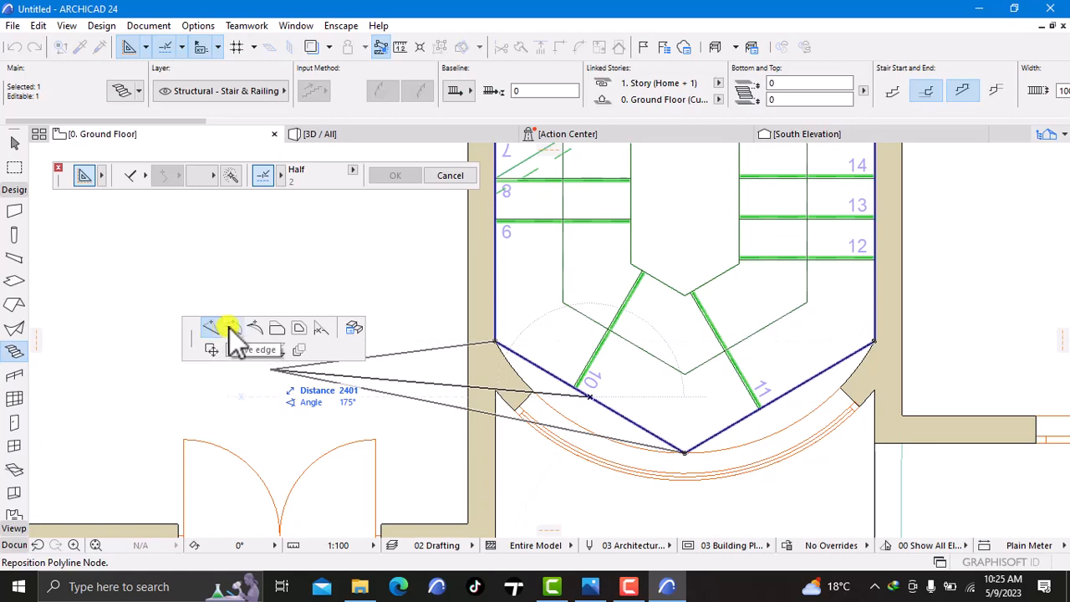
left_click(257, 332)
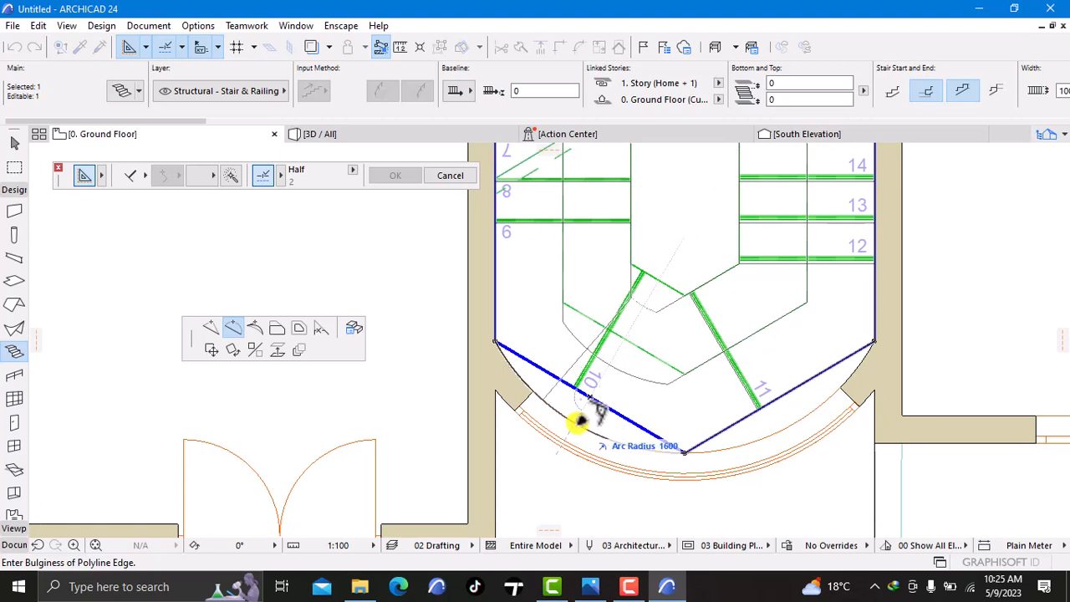
left_click(579, 422)
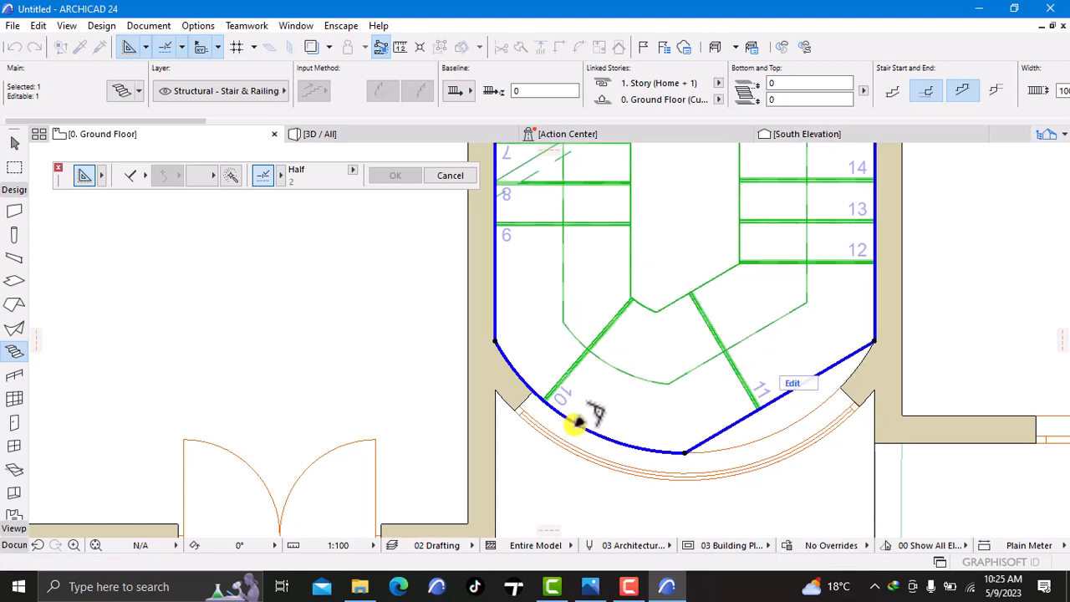
Curve the stair's right diagonal baseline segment along the inner window arc to match the other side, and deselect the stair
left_click(780, 395)
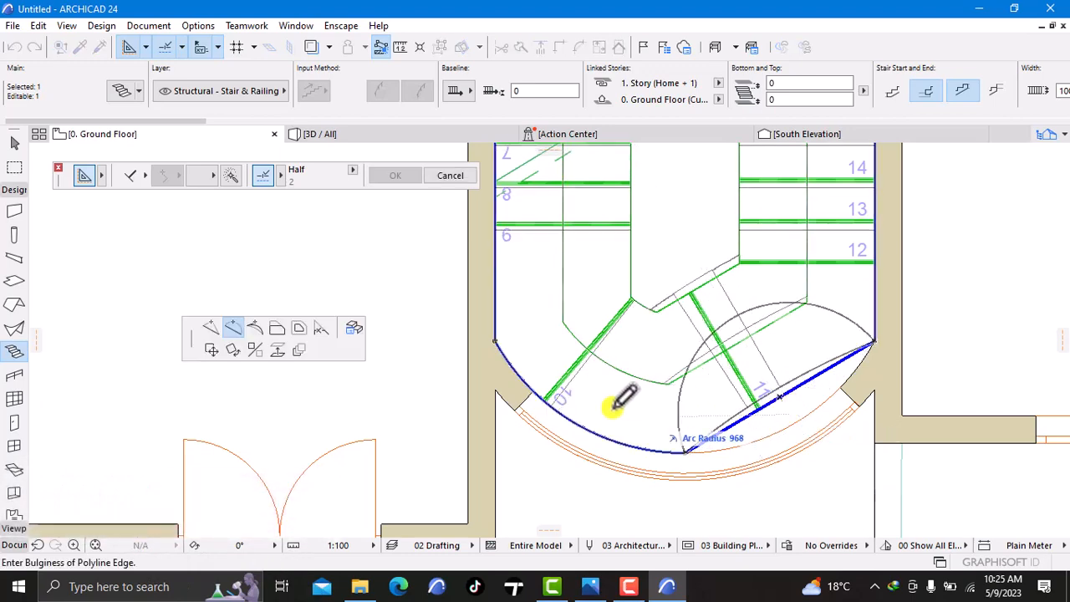
left_click(808, 412)
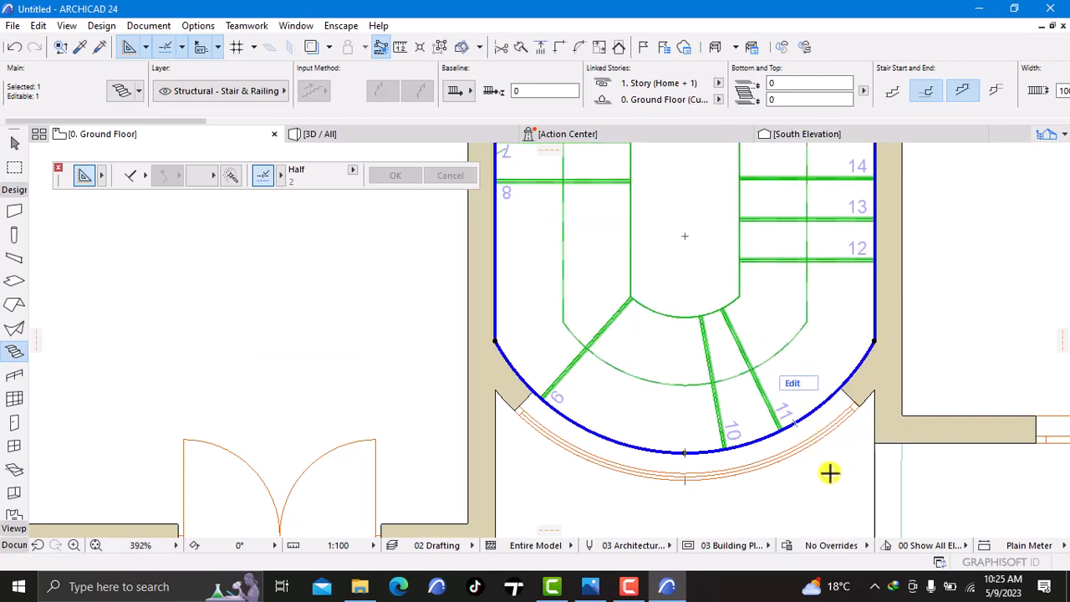
key("Escape")
scroll(757, 379, "down", 3)
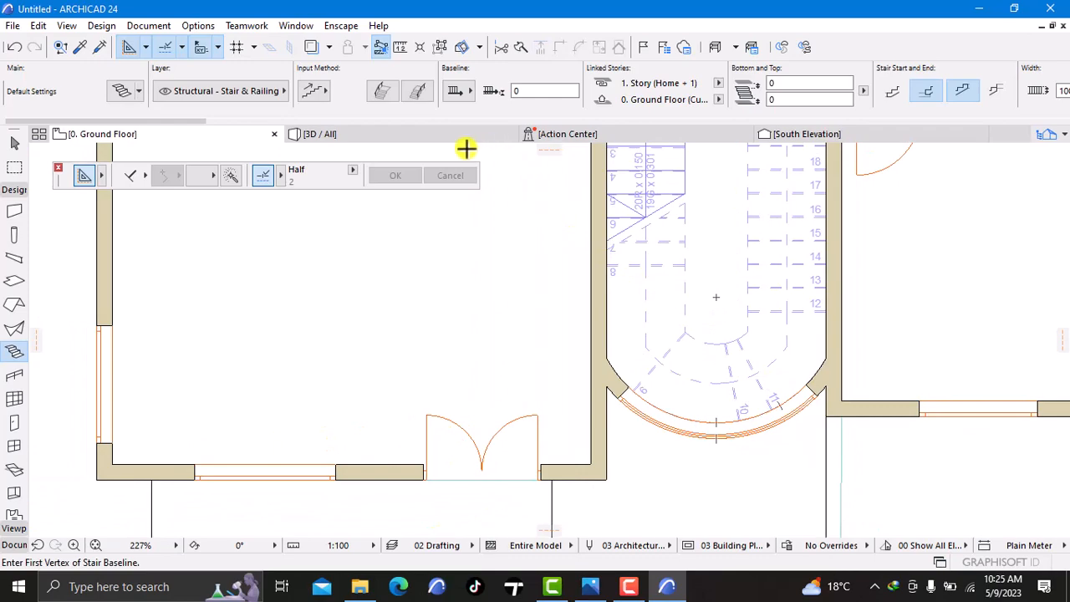
Examine the new stair through the curved window in the 3D model
left_click(458, 135)
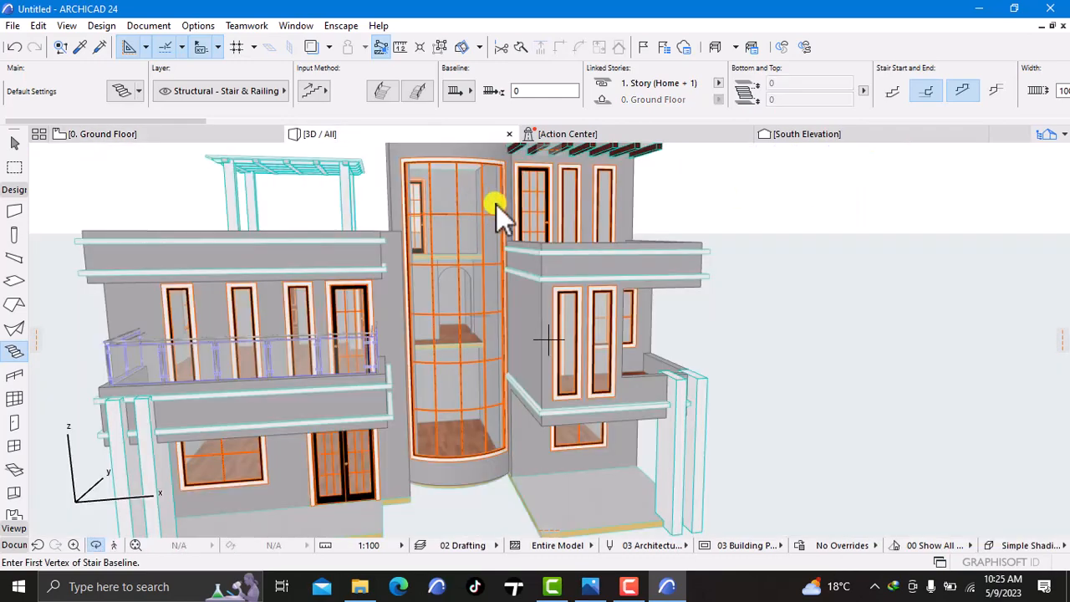
left_click(487, 442)
scroll(481, 456, "up", 3)
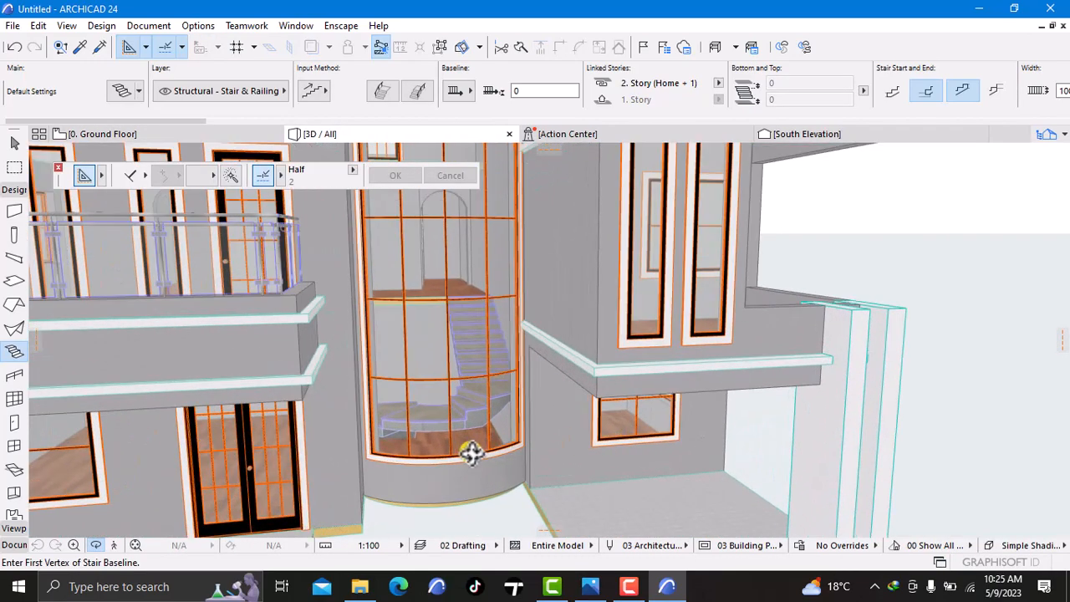
scroll(470, 453, "up", 2)
middle_click_drag(458, 443, 470, 484)
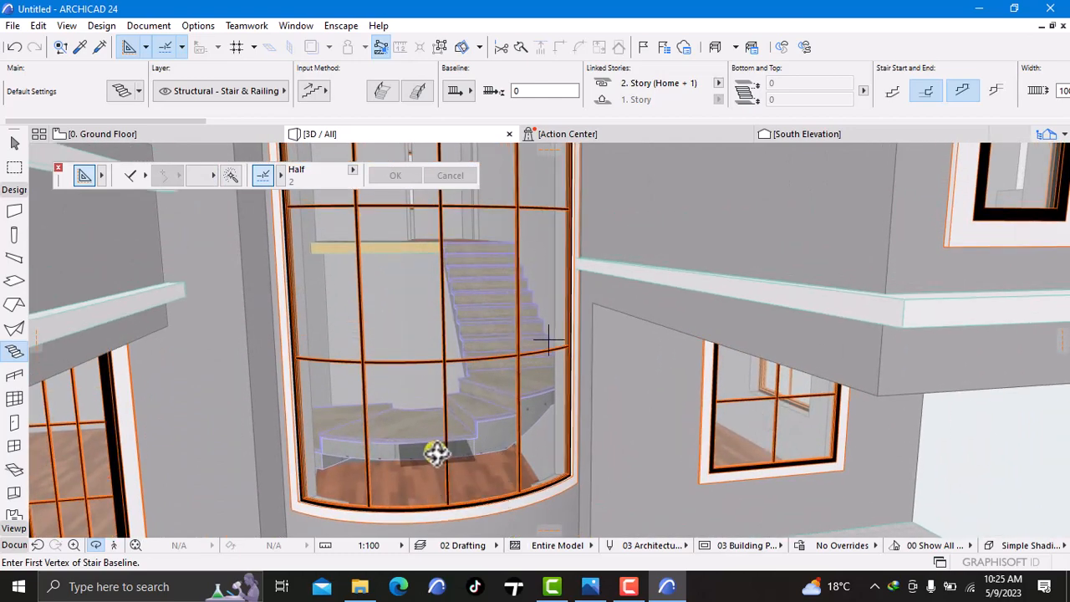
scroll(436, 453, "down", 5)
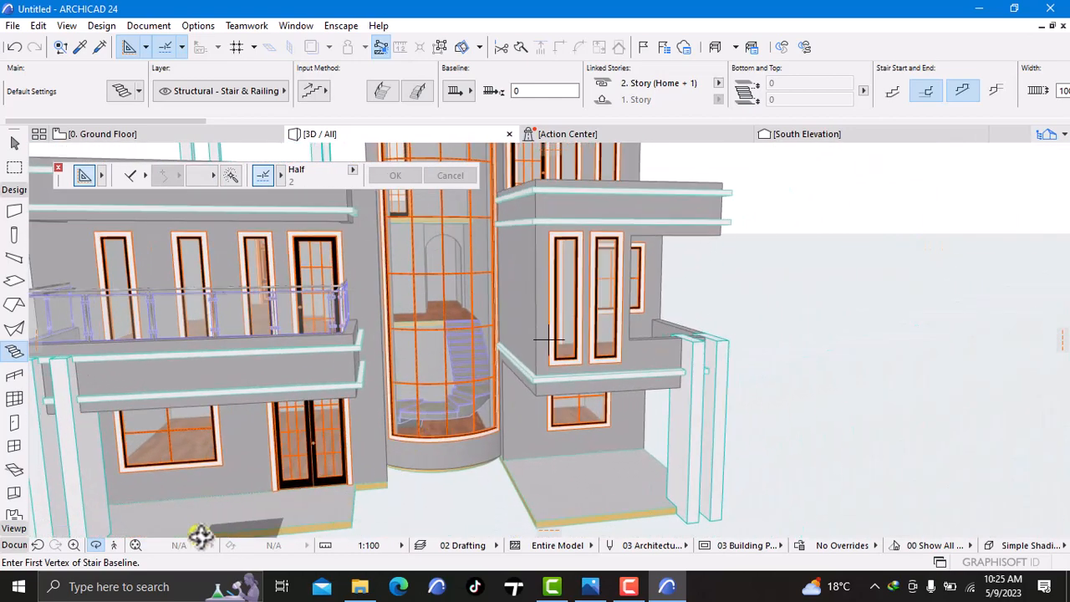
Walk into the house with 3D Explore and inspect the stair's flights from inside the stairwell
left_click(114, 545)
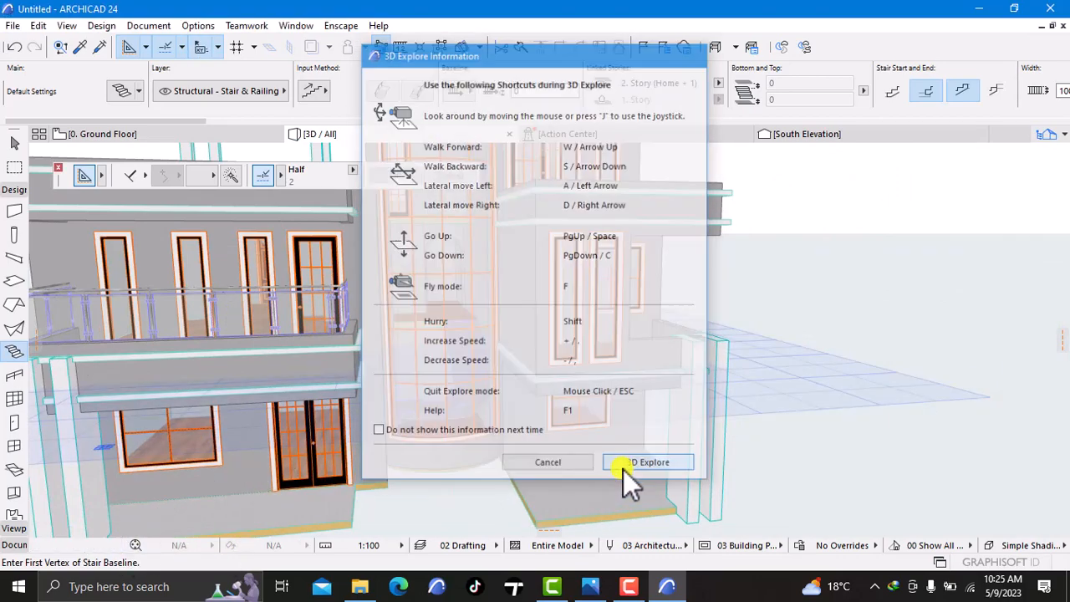
left_click(623, 469)
key("Up")
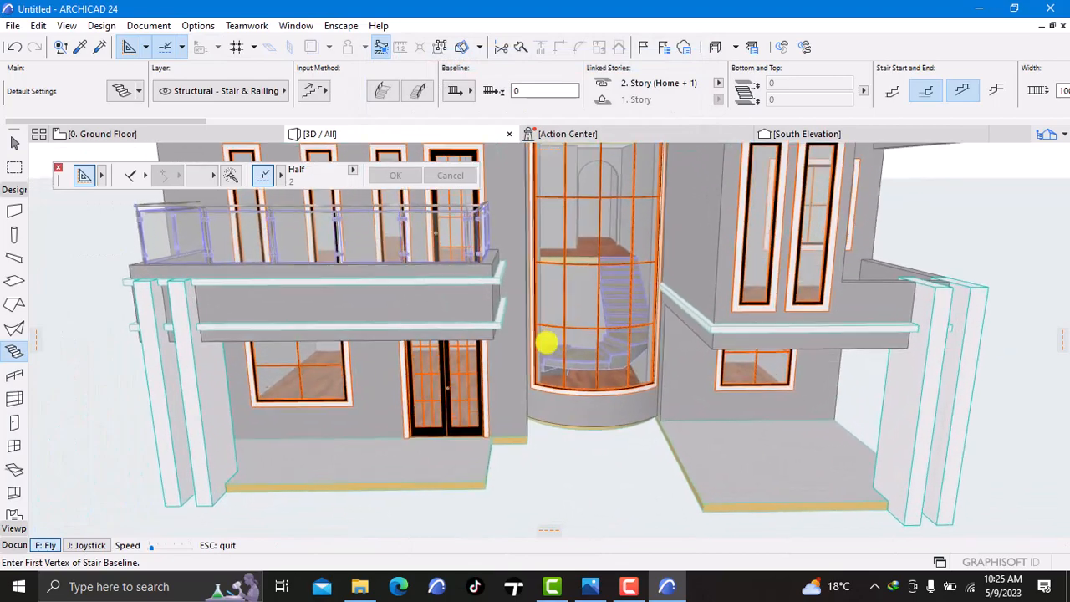
key("Up")
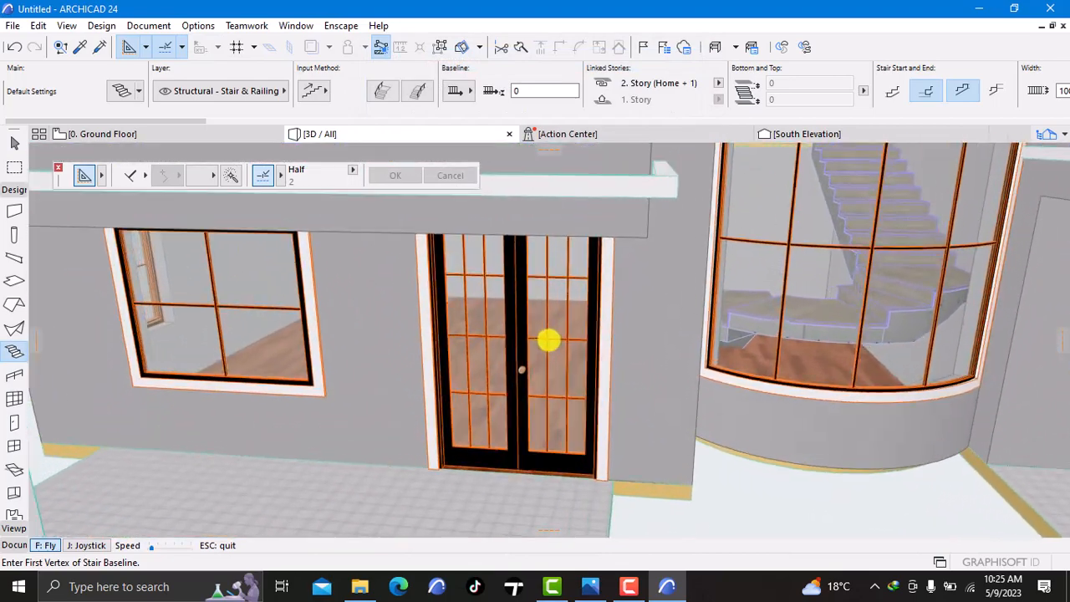
key("Up")
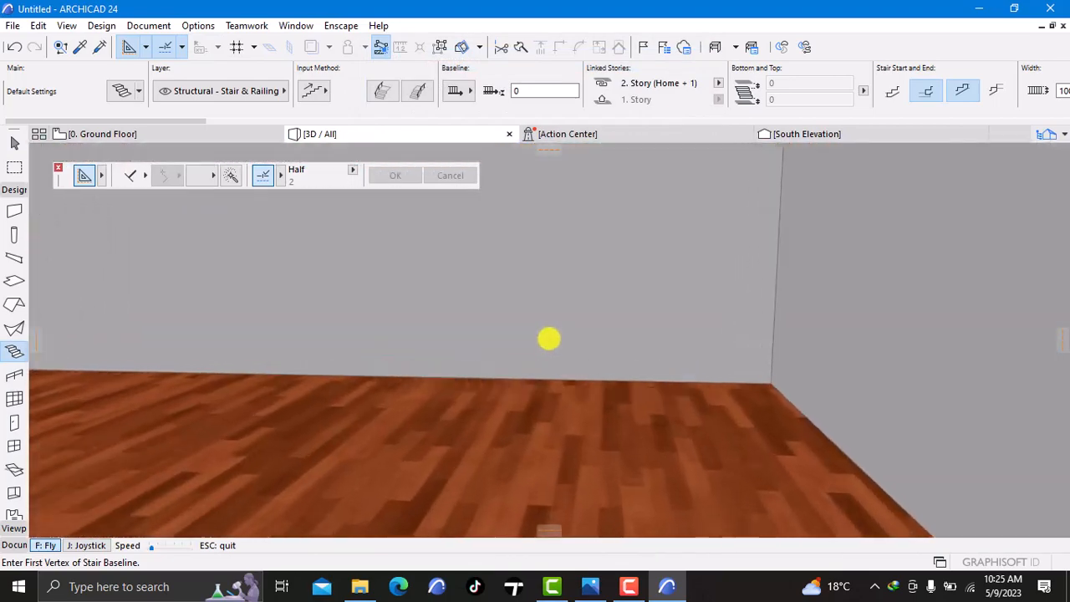
key("Up")
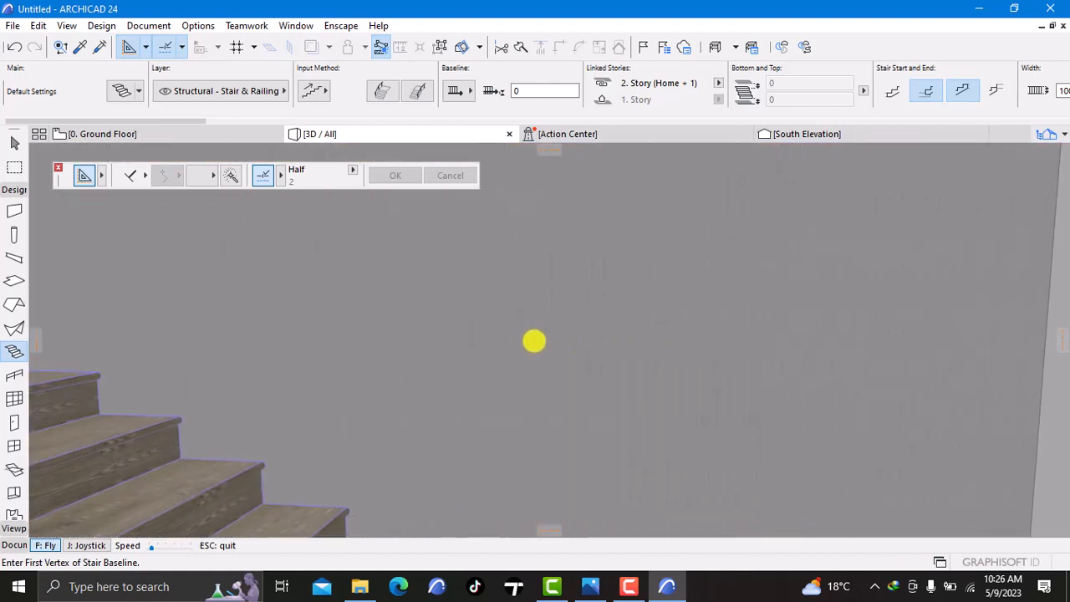
key("Down")
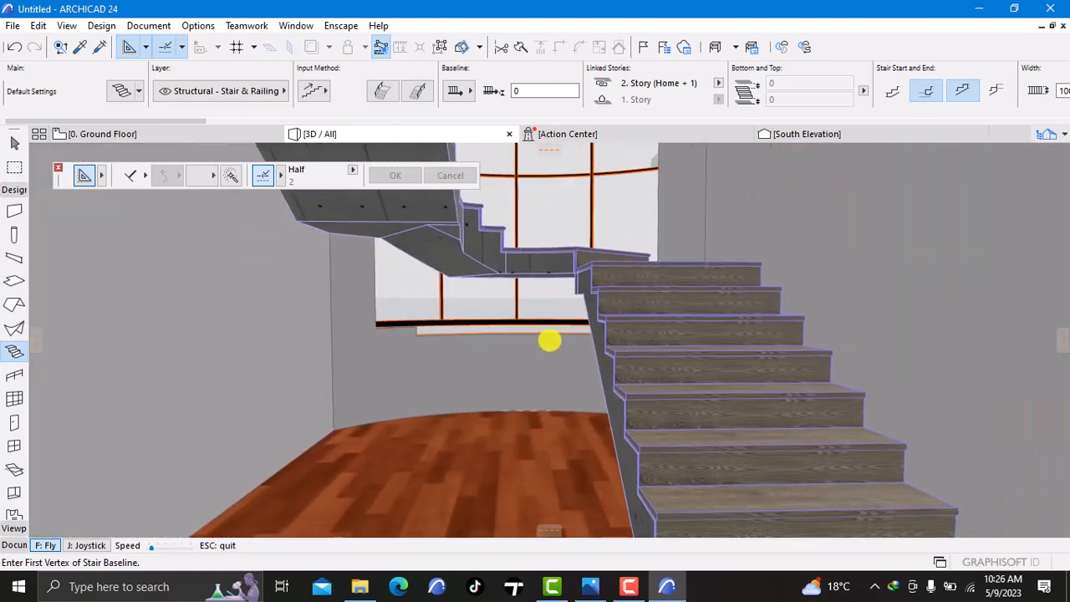
key("Escape")
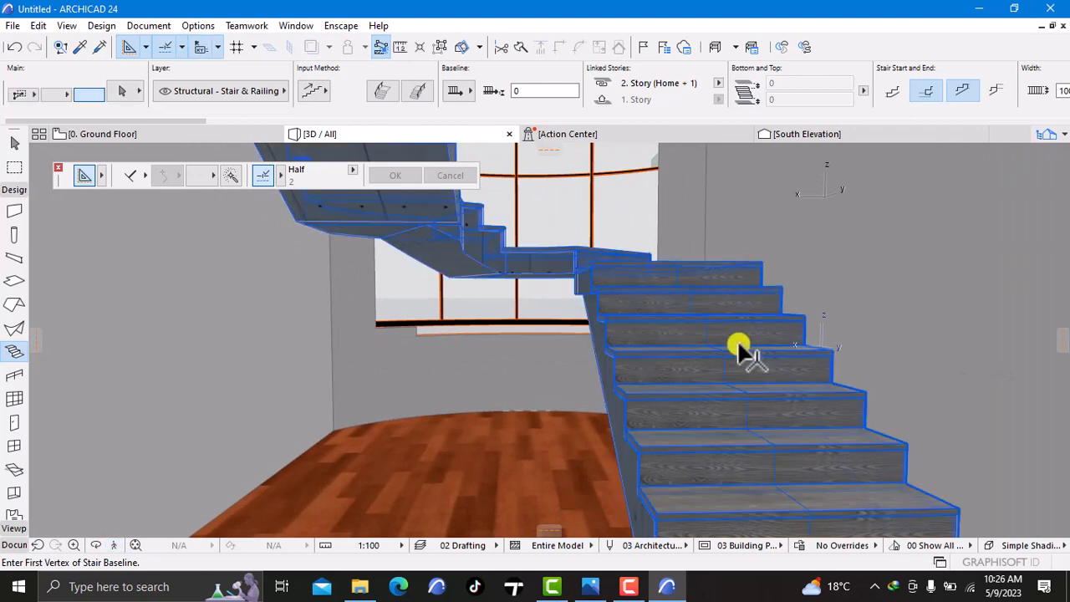
Override all four surfaces of the stair's monolithic flight structure with Paint - Glossy White, keeping the overrides linked
left_click(741, 344)
right_click(480, 371)
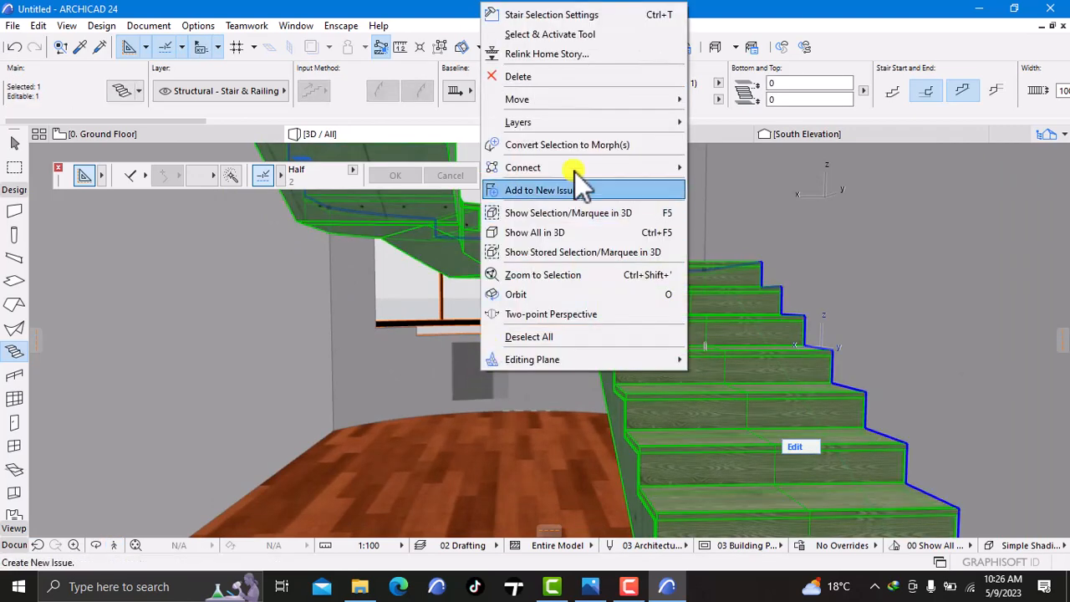
left_click(619, 14)
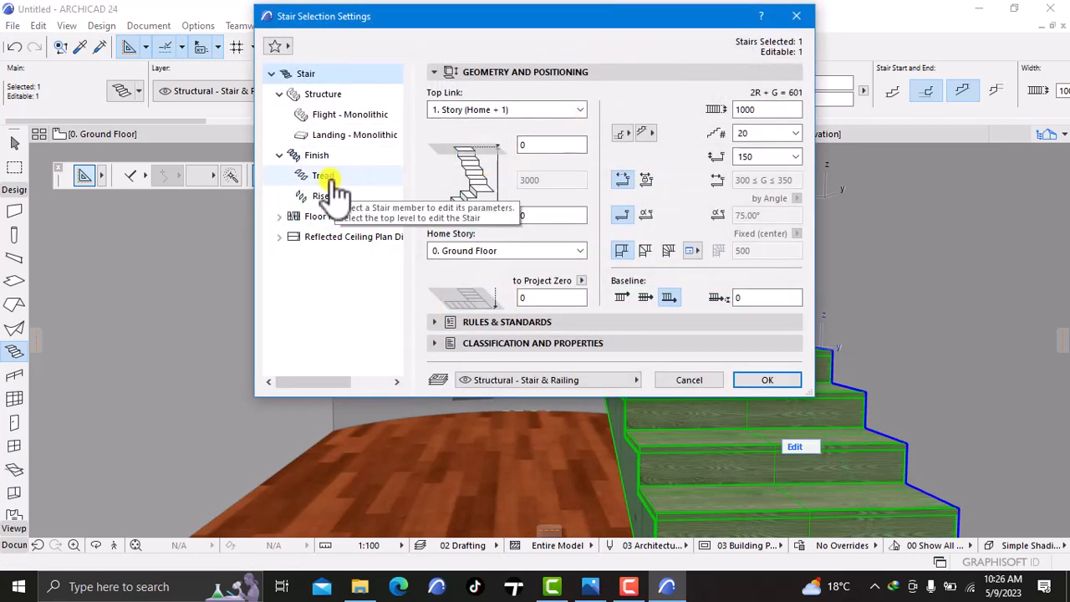
left_click(331, 179)
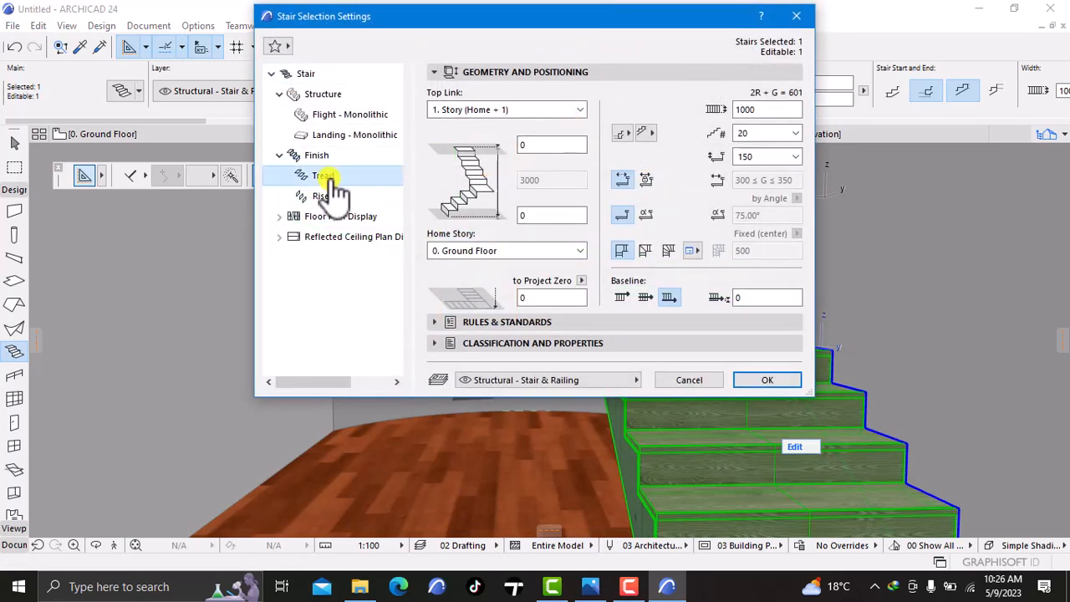
left_click(347, 115)
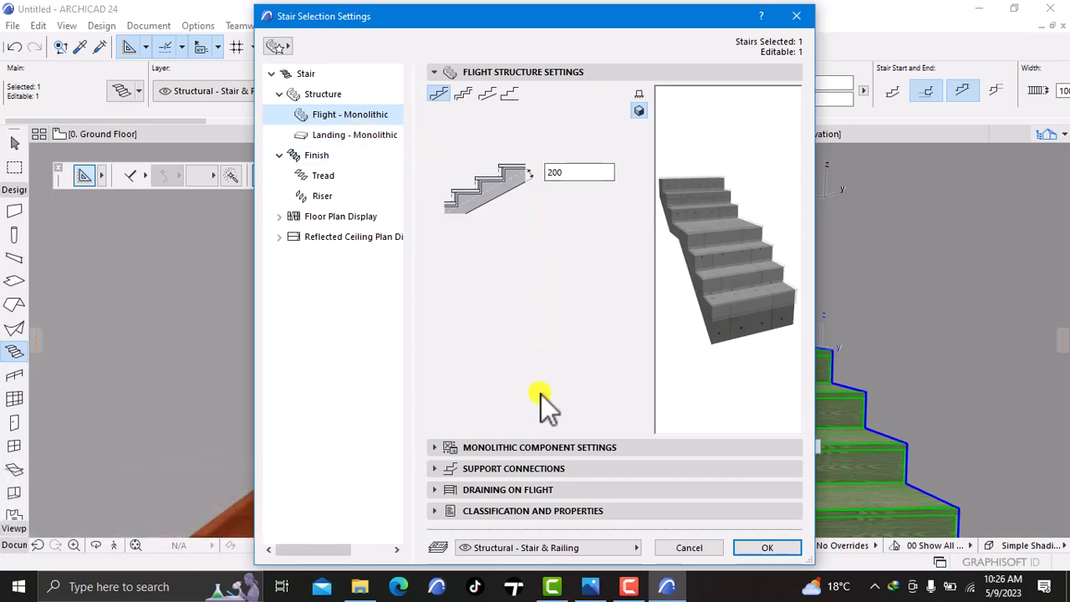
left_click(532, 445)
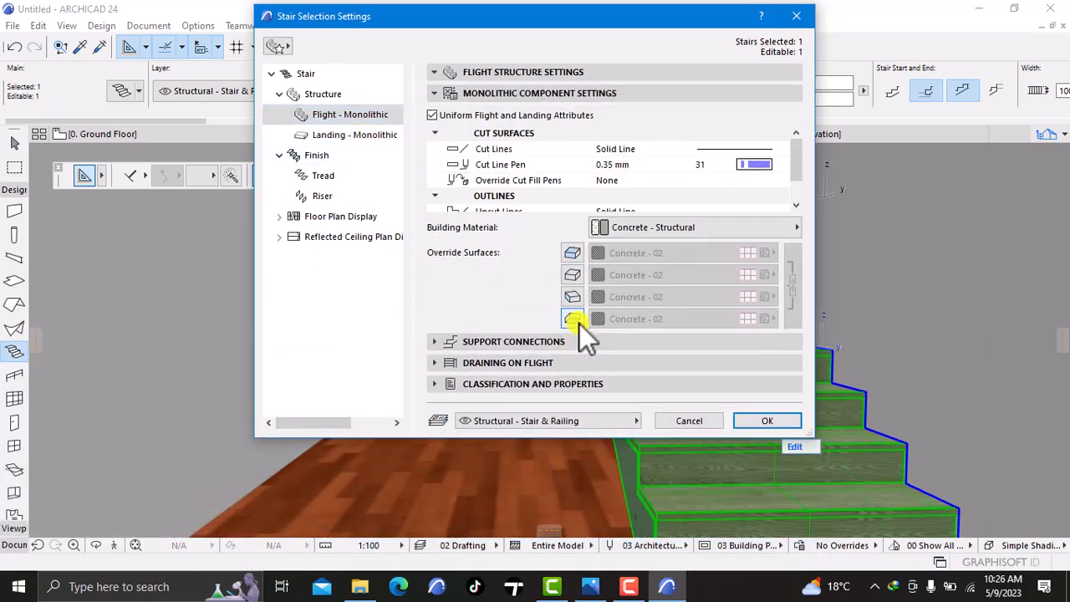
left_click(576, 254)
left_click(572, 276)
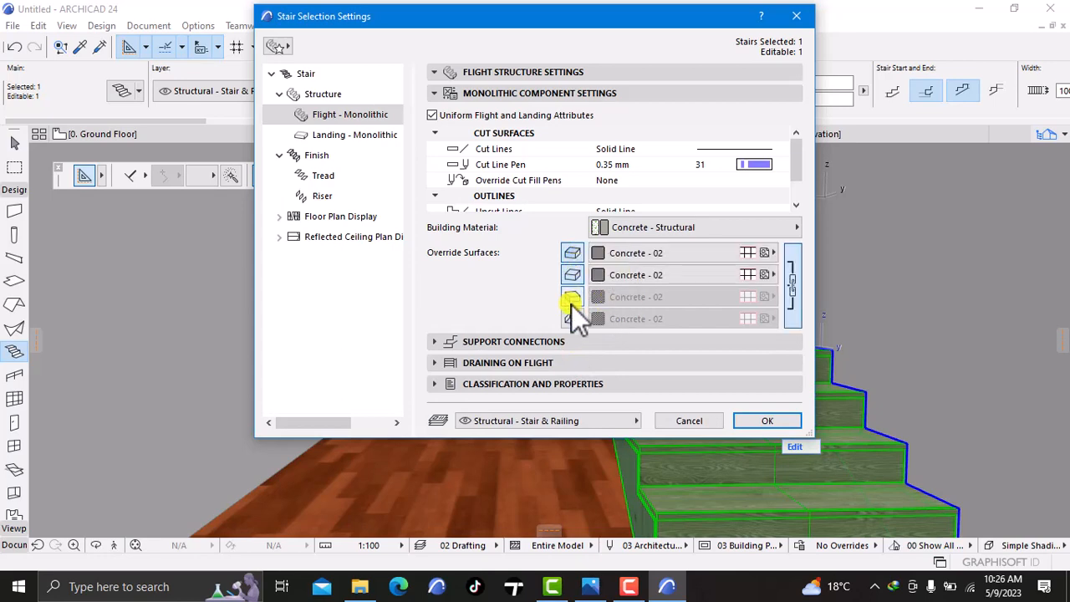
left_click(572, 299)
left_click(572, 318)
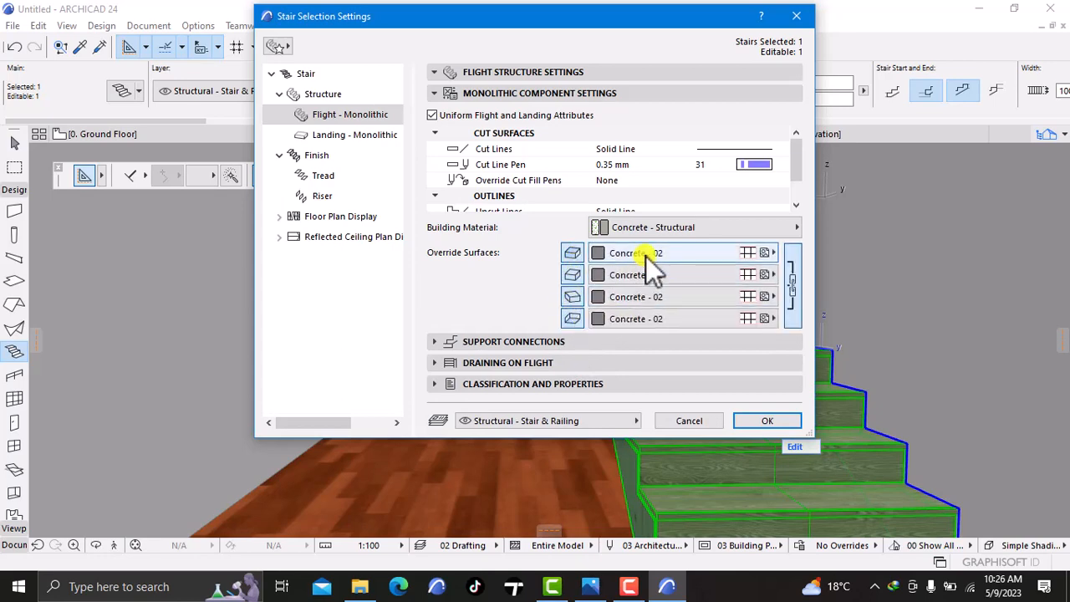
left_click(637, 254)
left_click(510, 228)
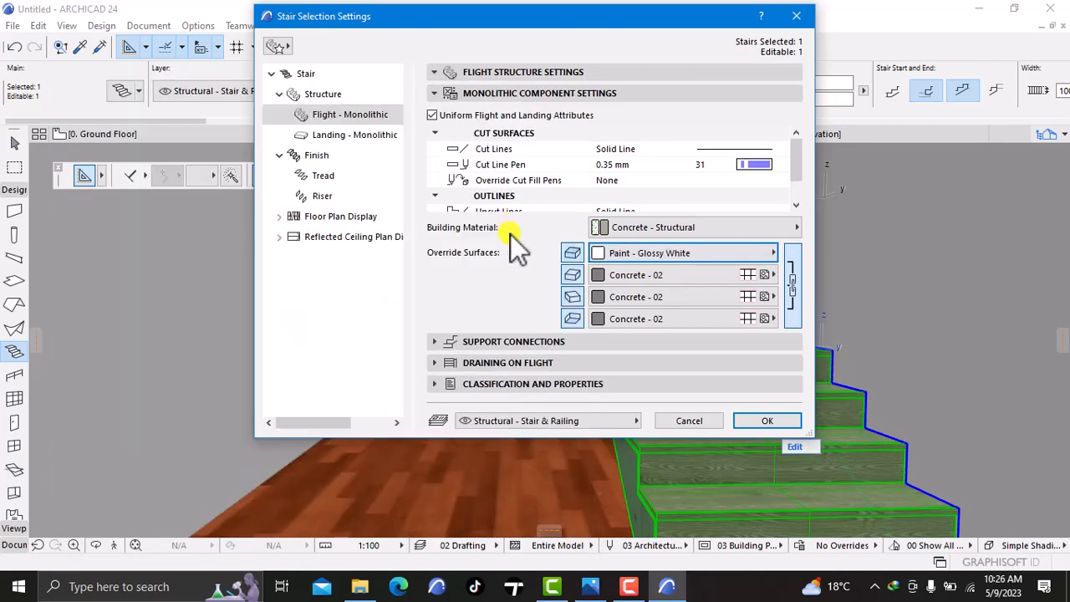
Check the monolithic landing's surface overrides, then apply the stair's structure settings and deselect it
left_click(356, 135)
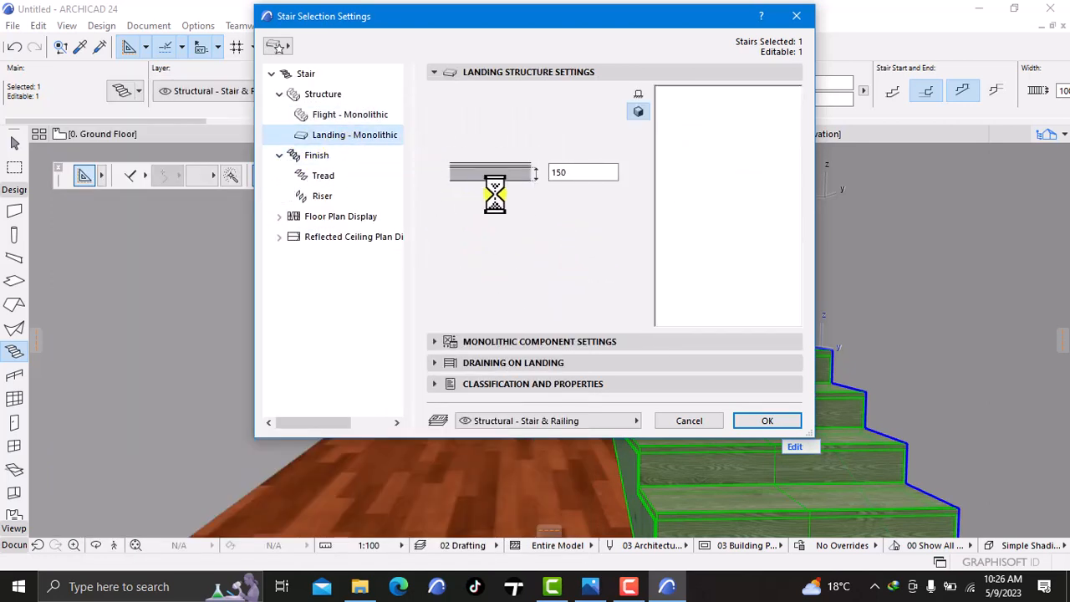
left_click(536, 343)
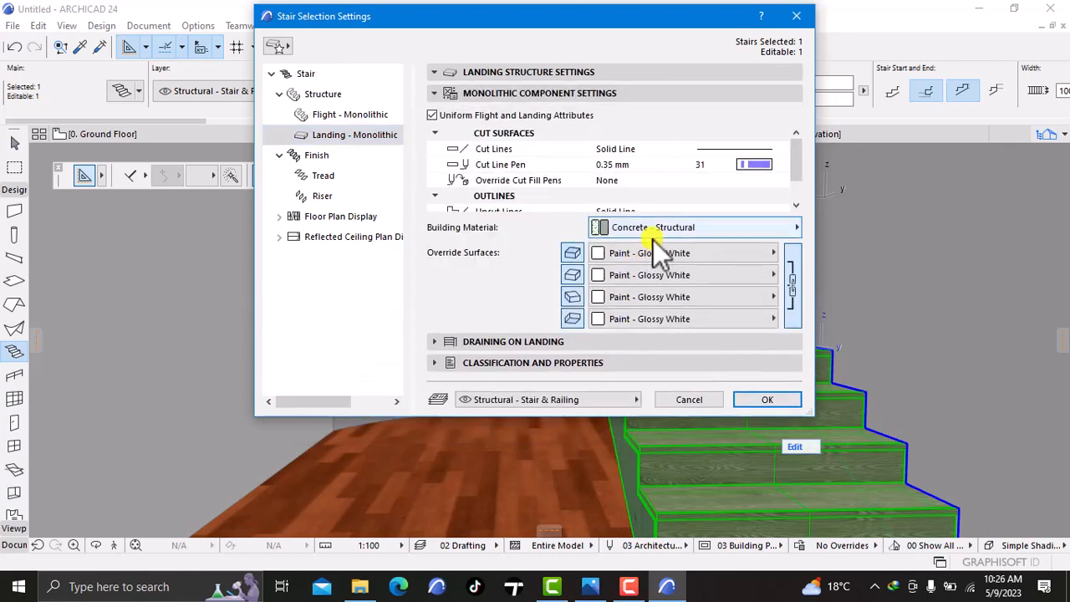
left_click(750, 396)
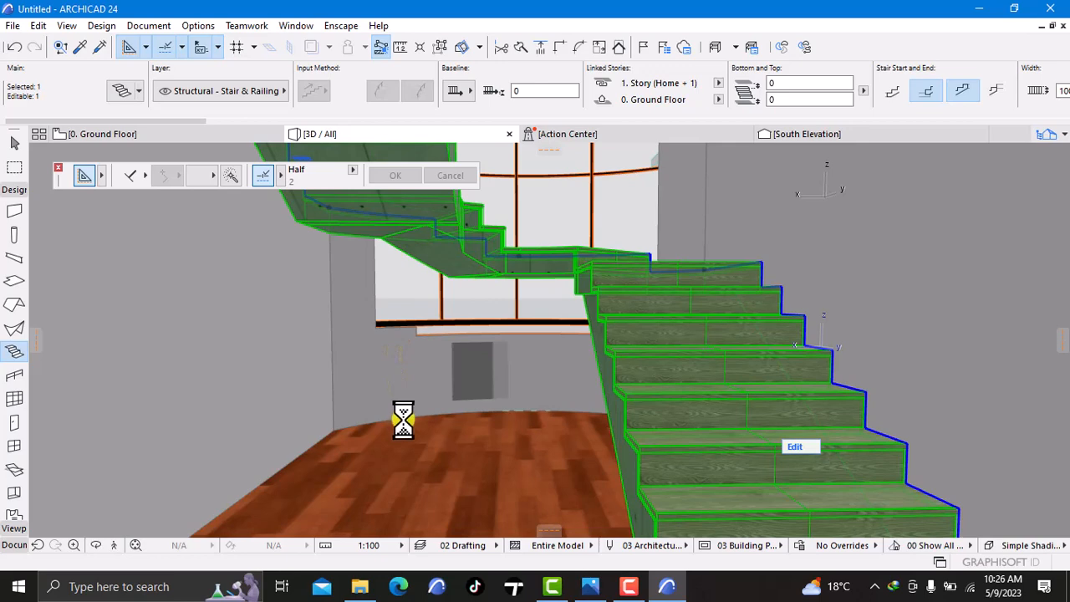
key("Escape")
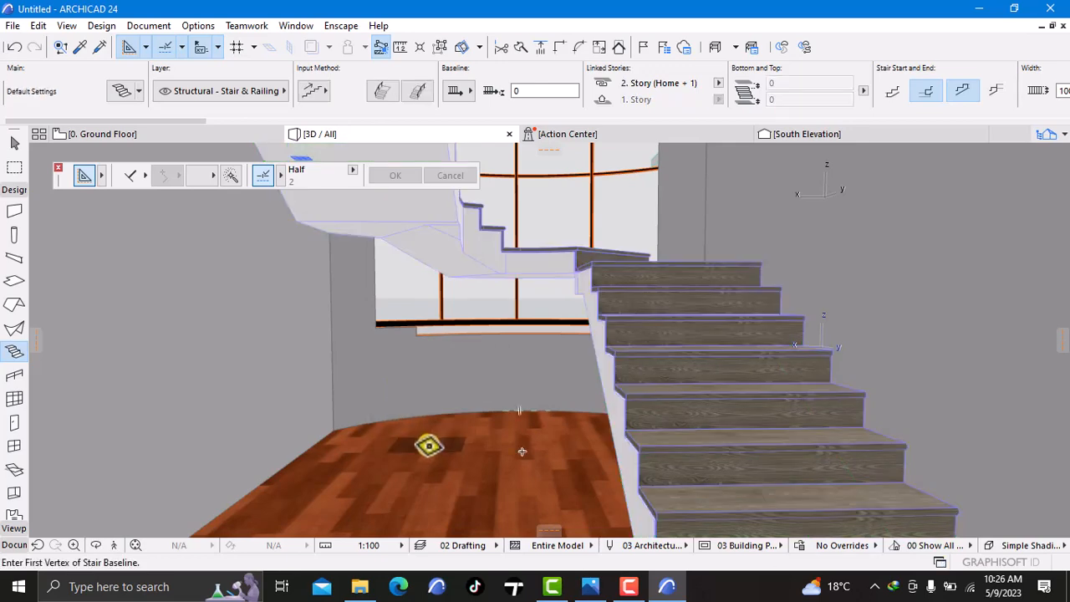
left_click(672, 430, "shift")
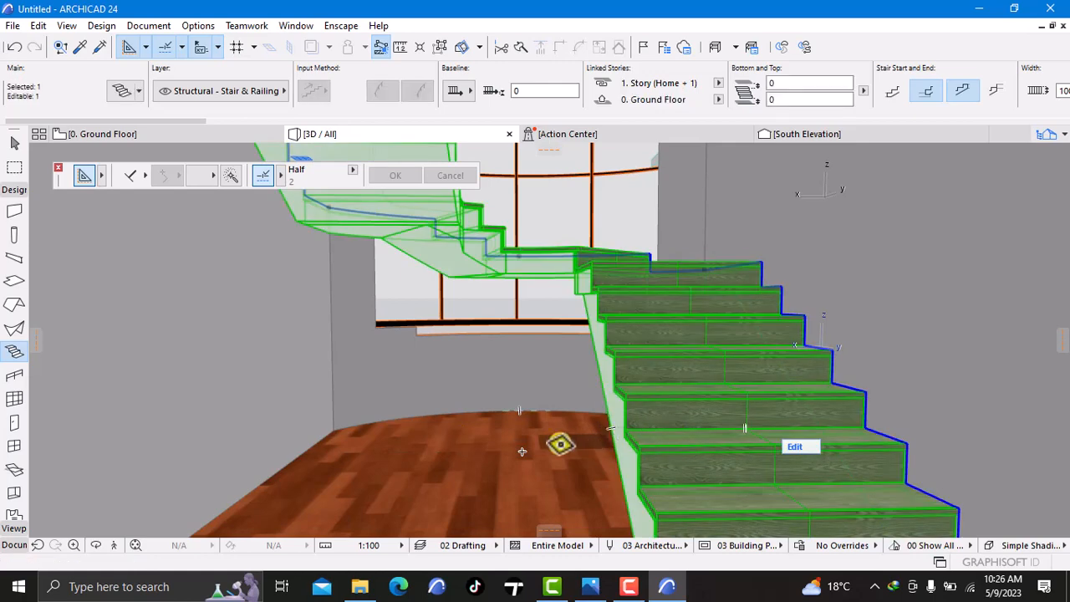
right_click(519, 450)
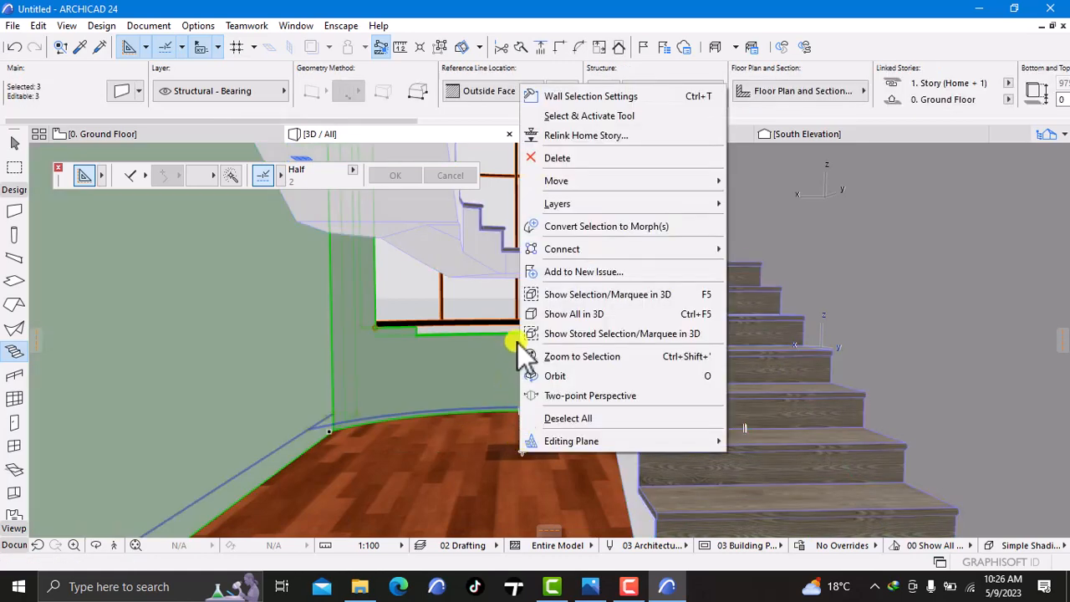
key("Escape")
key("Escape")
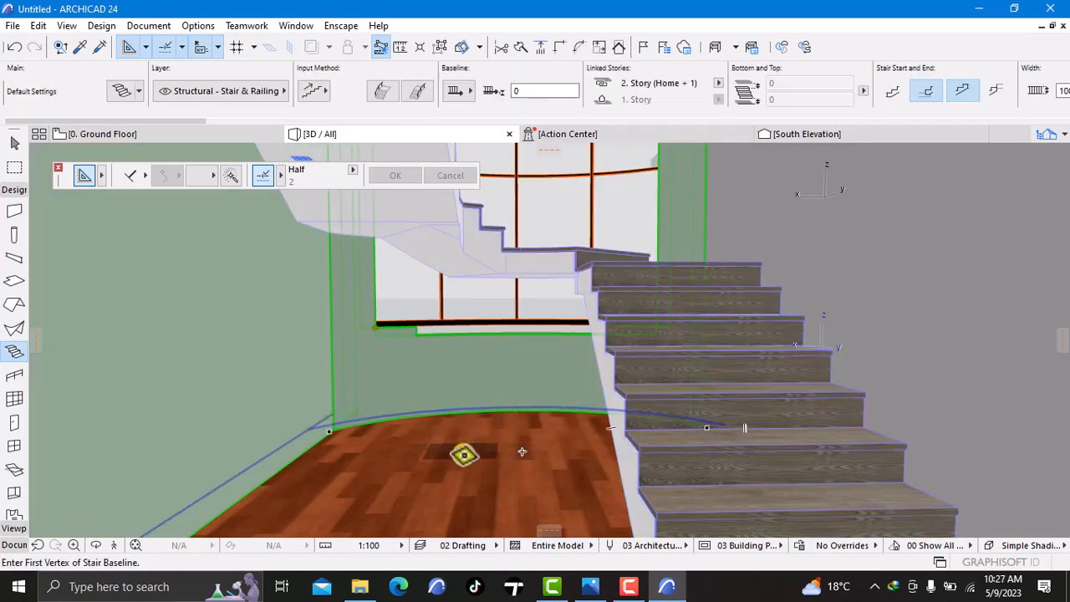
Override the stair's tread surface with Wood - Mahogany Horizontal in the tread representation settings
left_click(679, 420, "shift")
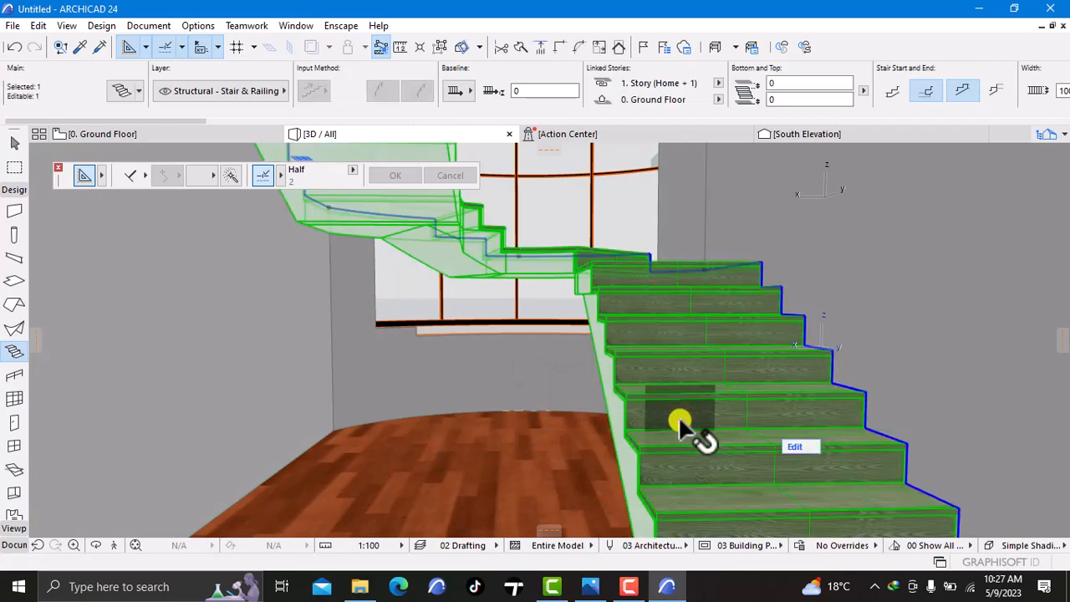
right_click(679, 421)
left_click(756, 64)
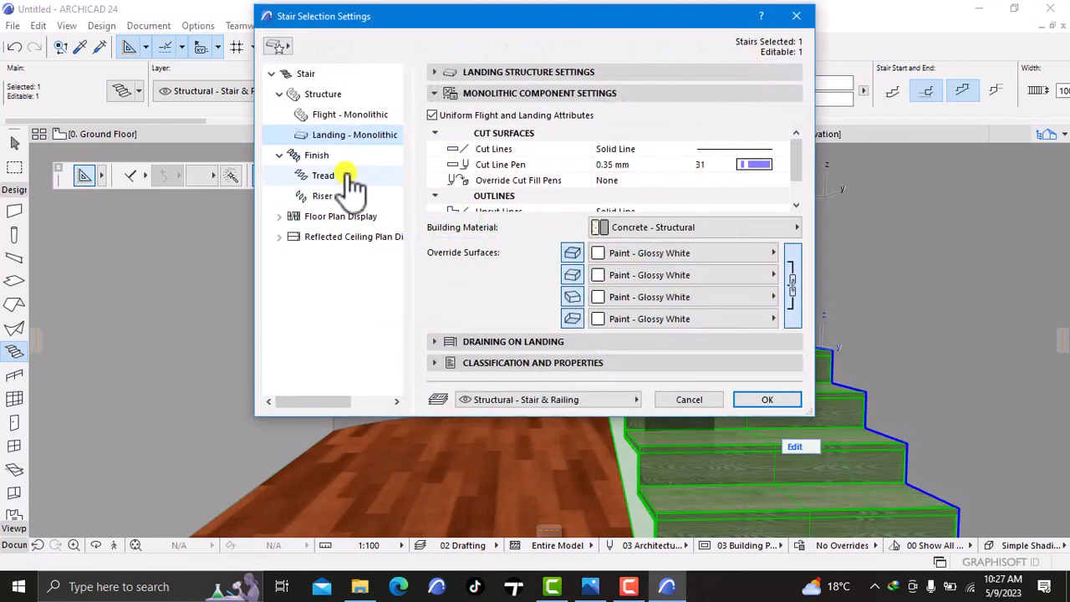
left_click(346, 176)
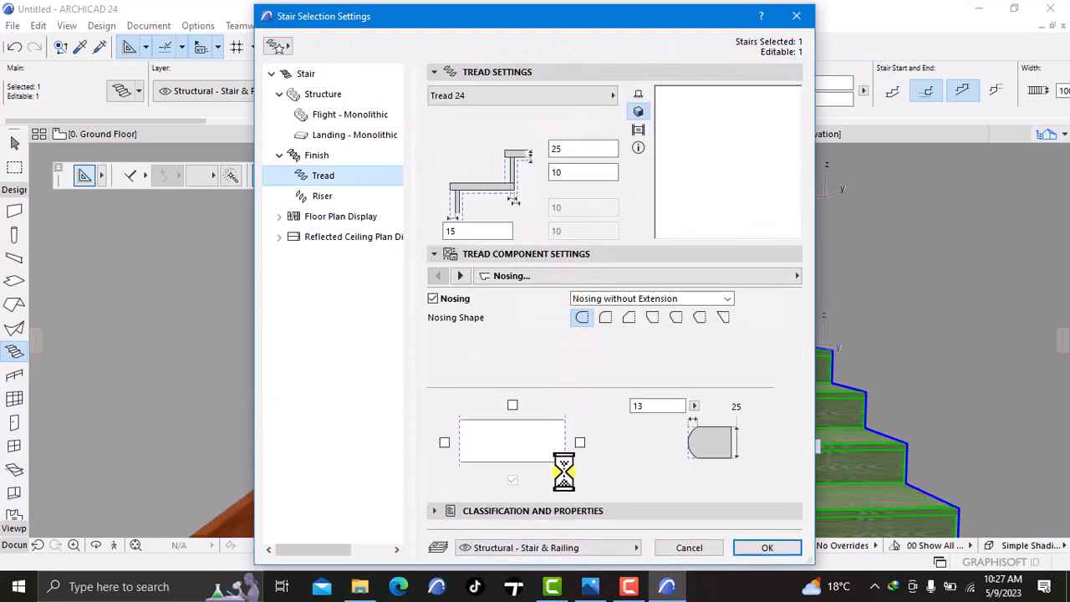
left_click(598, 276)
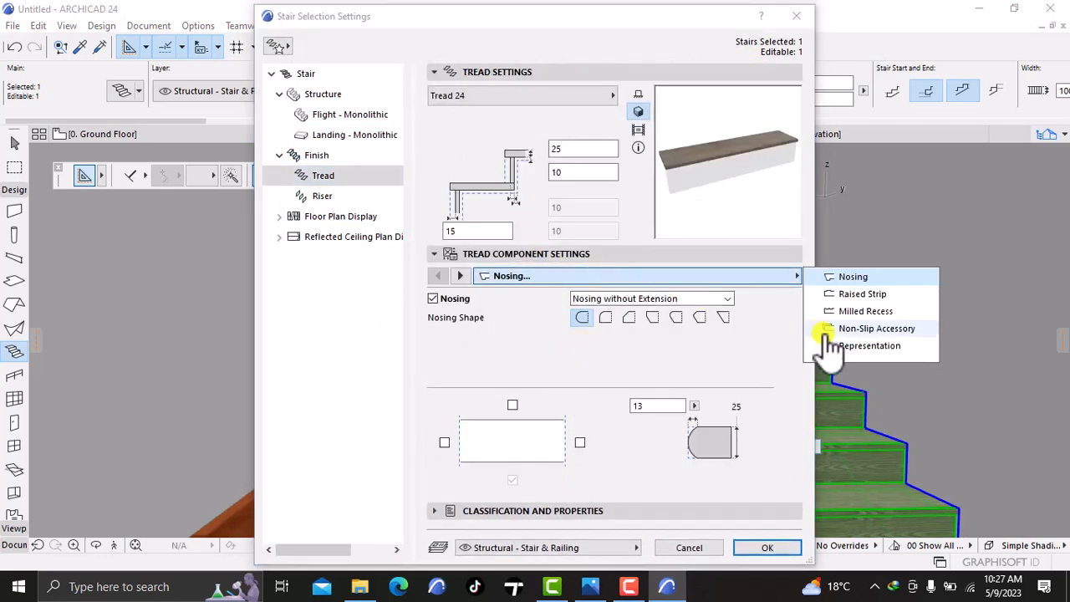
left_click(842, 348)
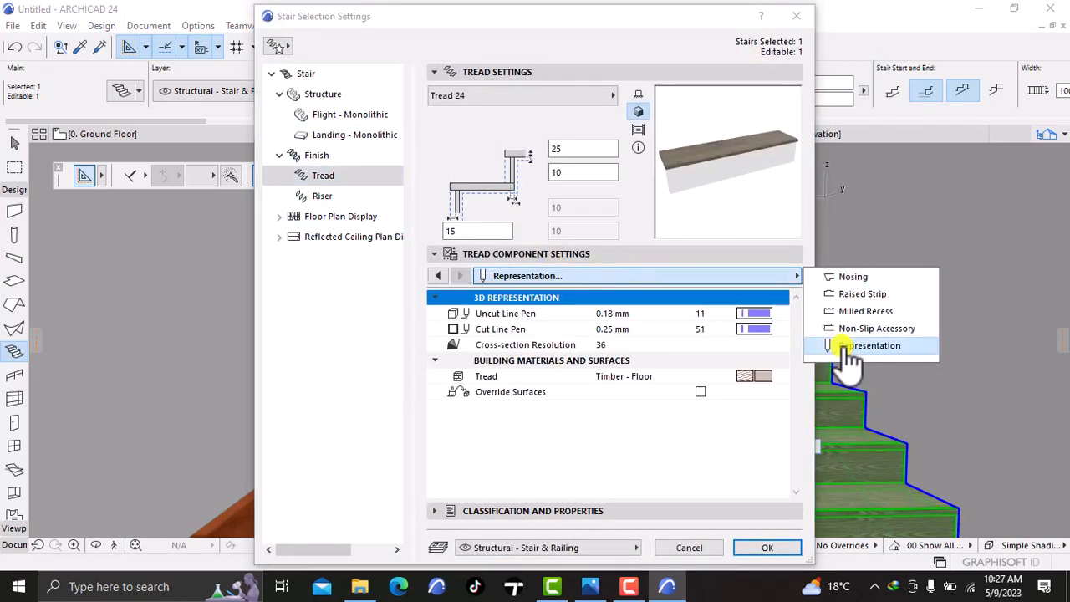
left_click(701, 392)
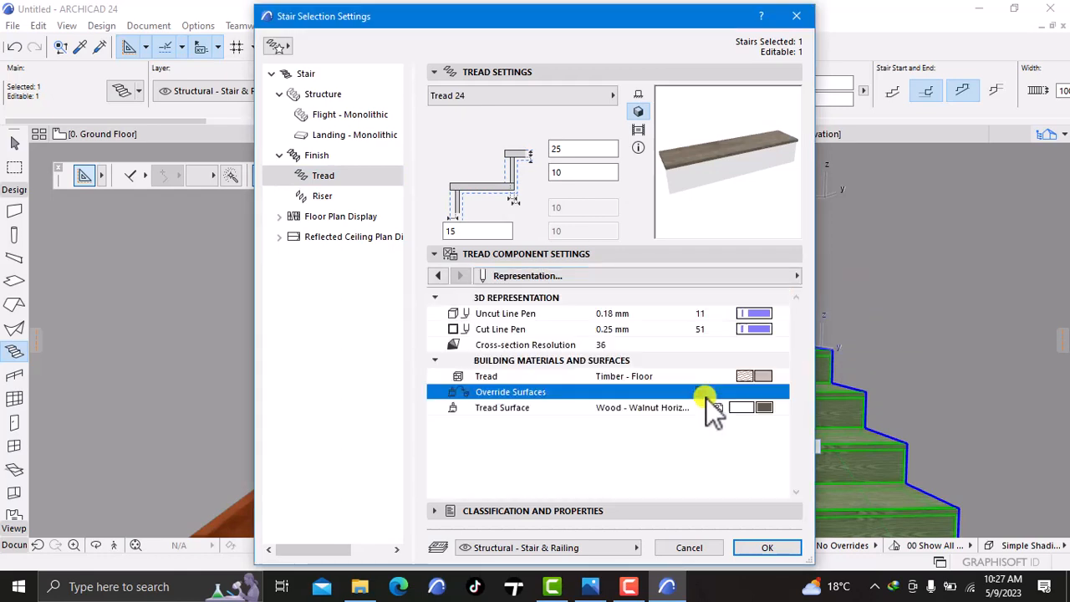
left_click(770, 408)
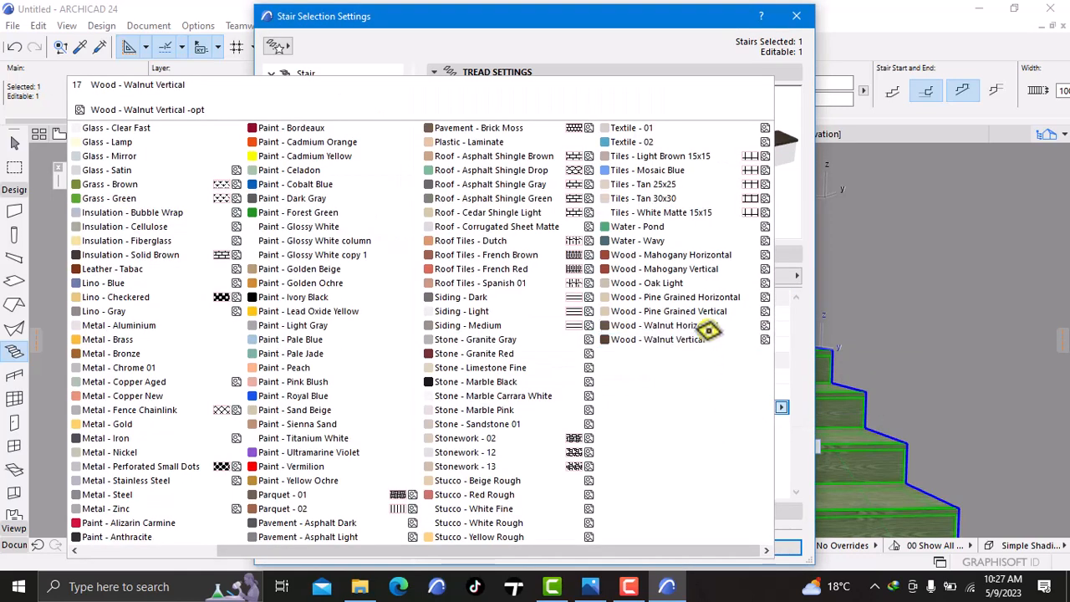
left_click(691, 255)
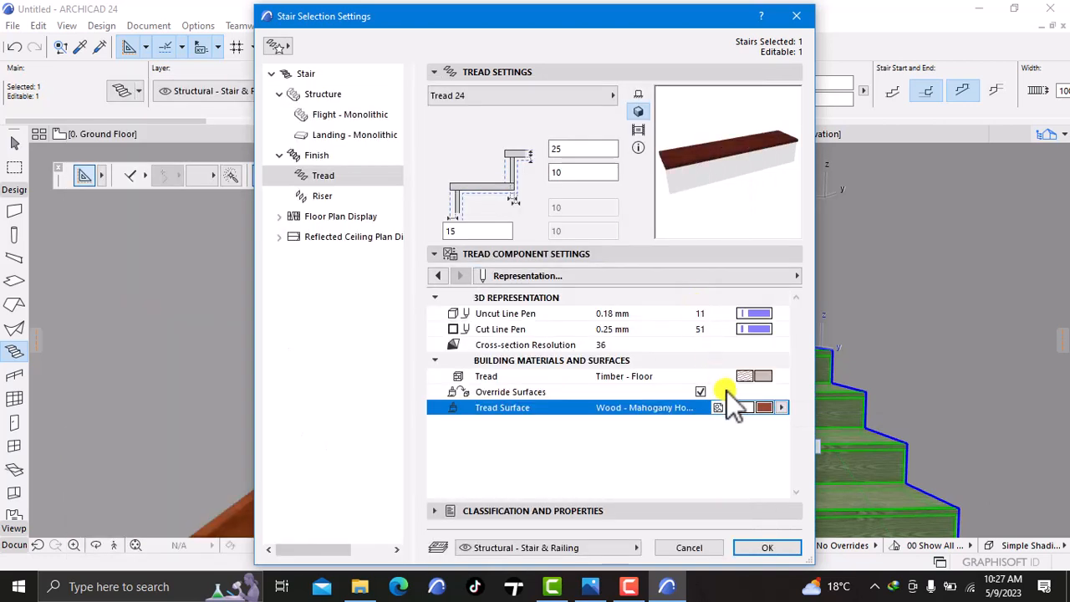
Turn on the mahogany surface override for the stair's risers, and apply the tread and riser finishes to the stair
left_click(323, 197)
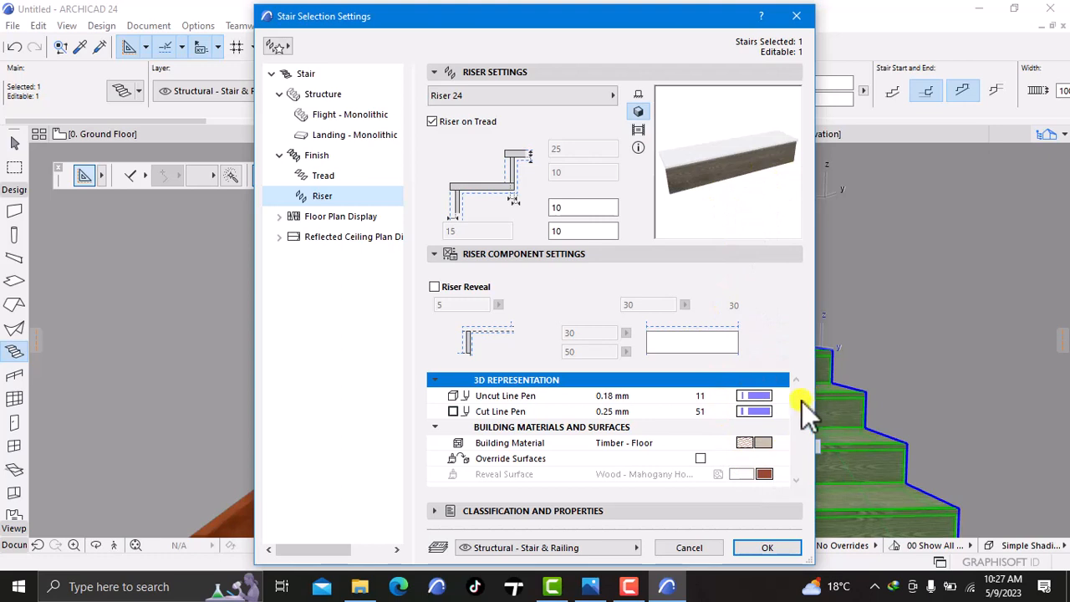
left_click(771, 473)
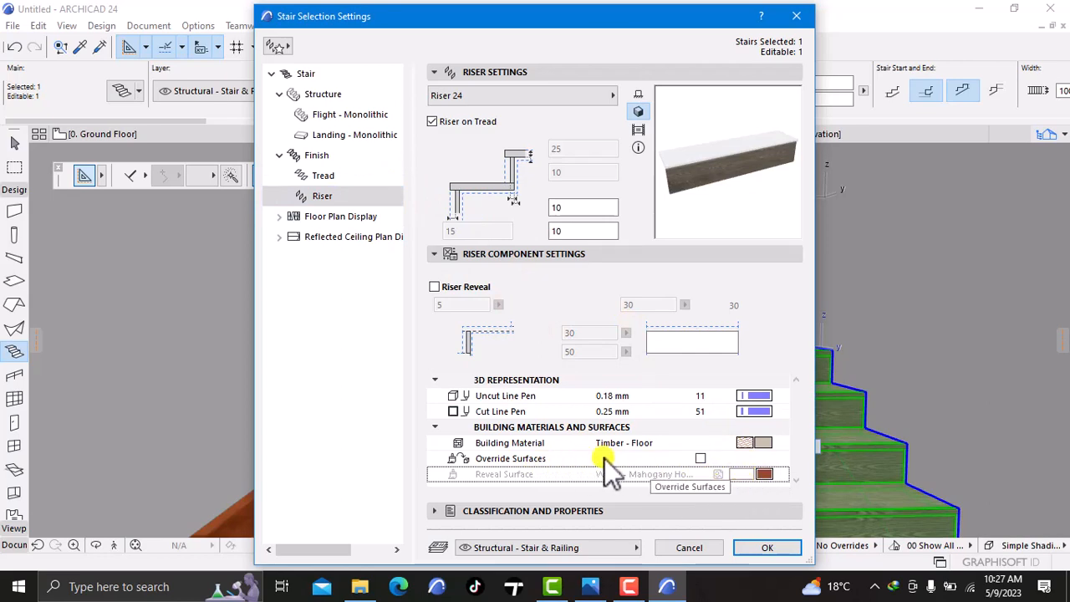
left_click(709, 458)
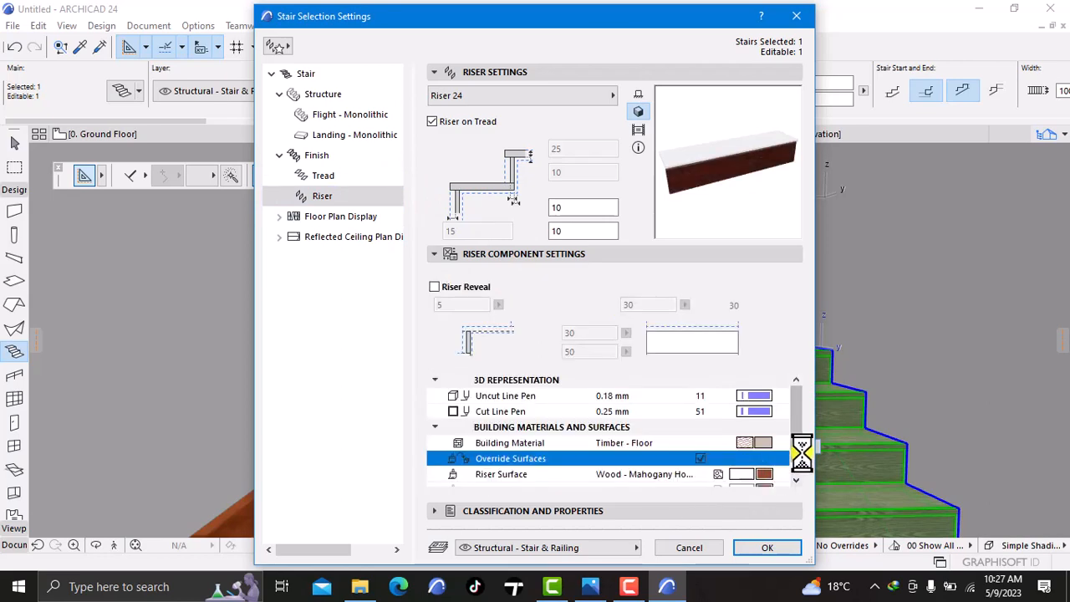
left_click_drag(800, 435, 799, 467)
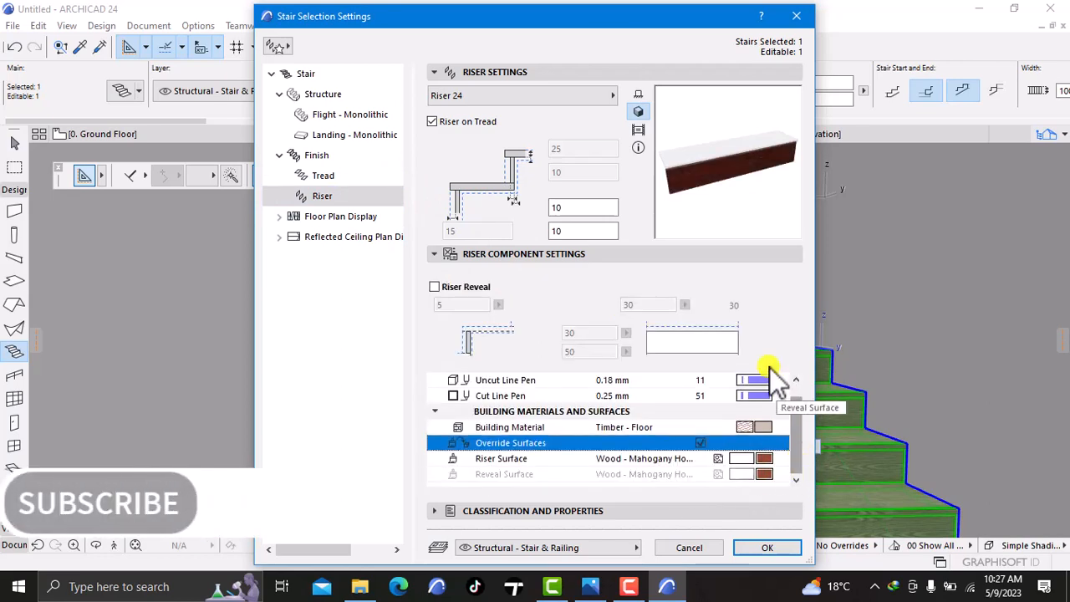
left_click(774, 549)
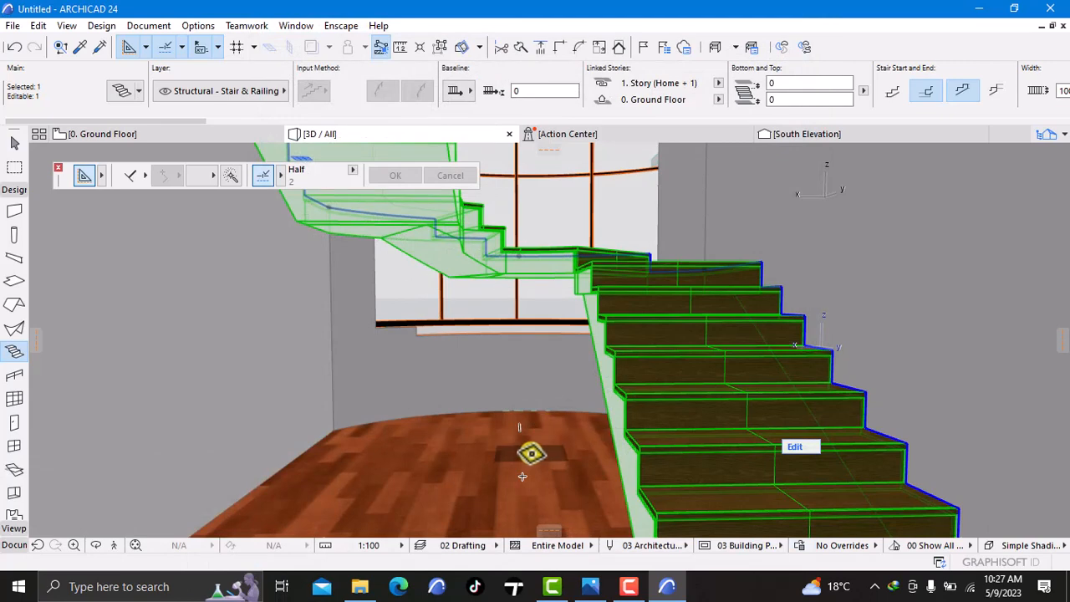
key("Escape")
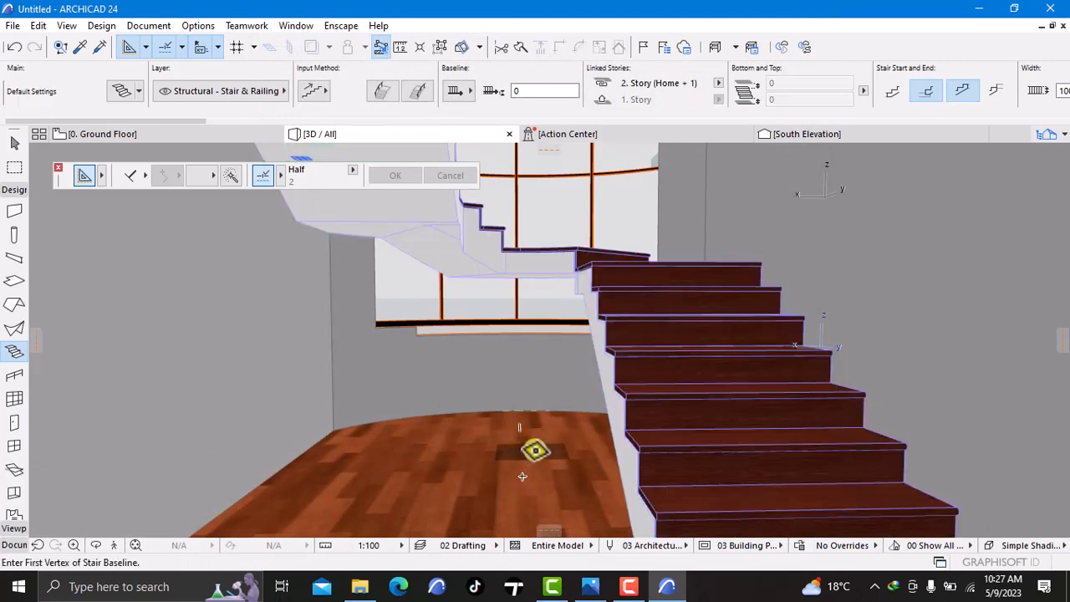
Change the stair's riser surface to Paint - Glossy White and apply the settings
left_click(719, 447, "shift")
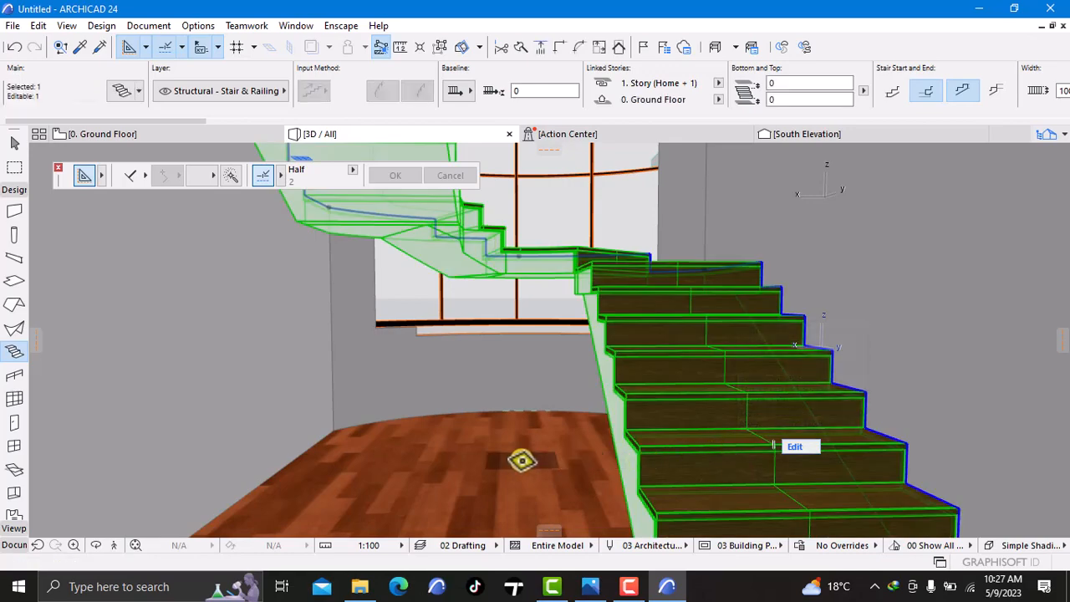
right_click(516, 458)
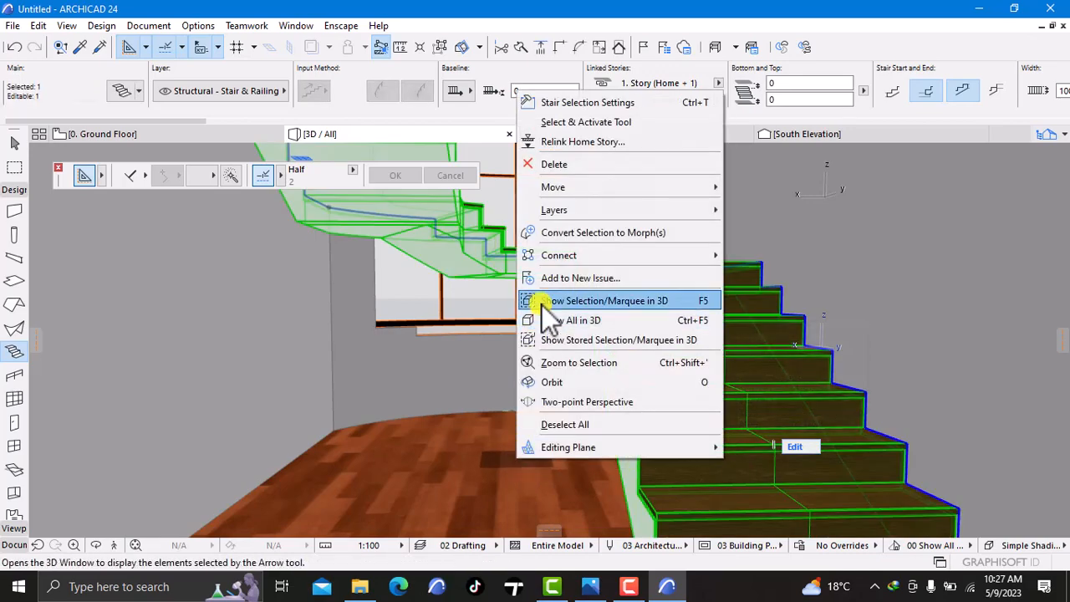
left_click(572, 107)
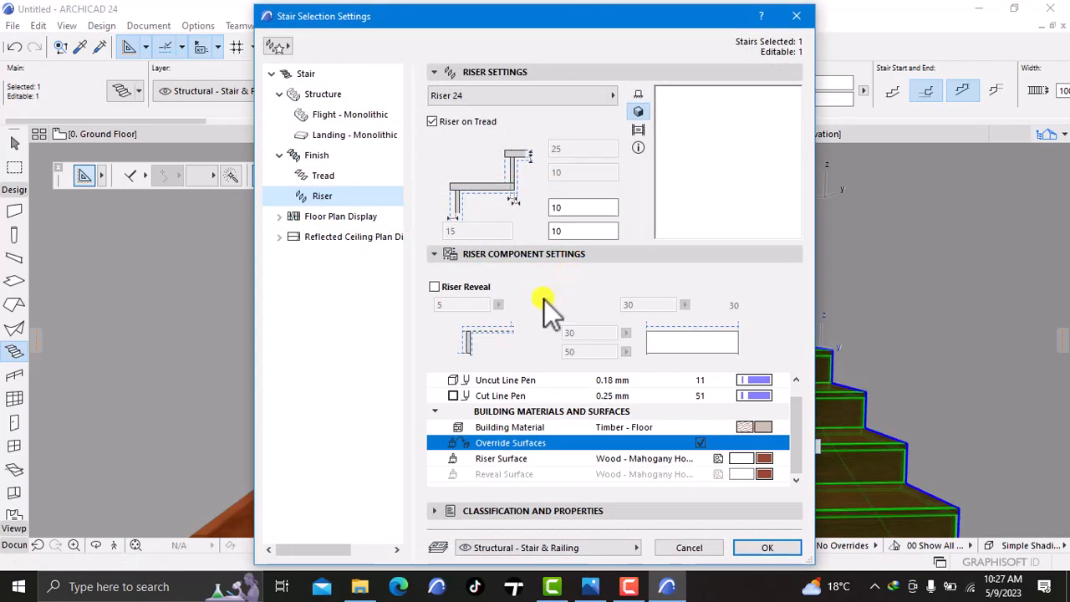
left_click(766, 466)
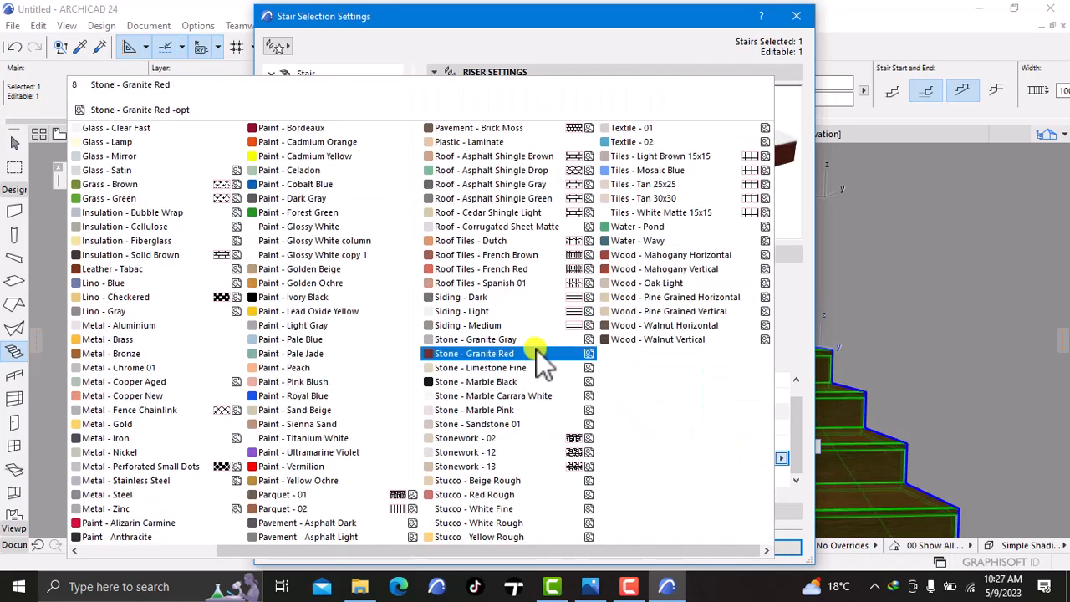
left_click(383, 228)
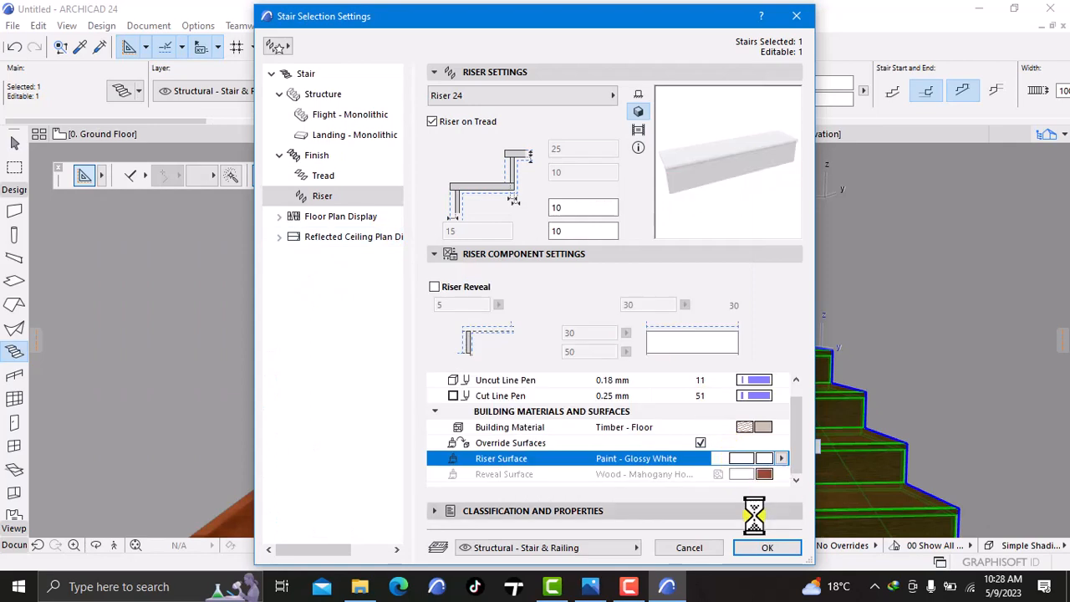
left_click(764, 547)
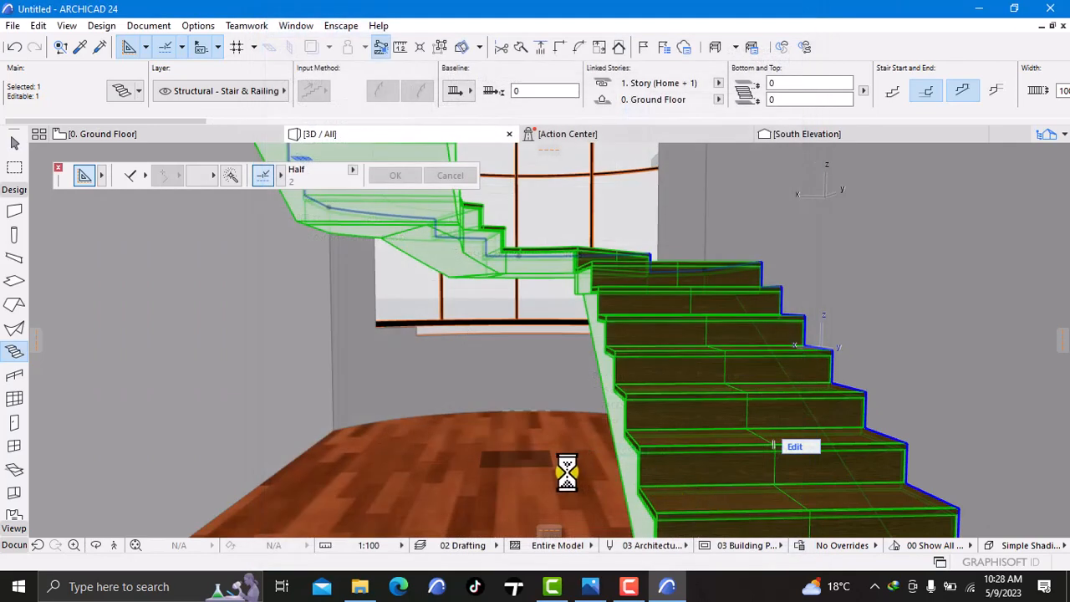
Deselect the stair and walk through it in 3D Explore to examine the tread and riser finishes from bottom to top
key("Escape")
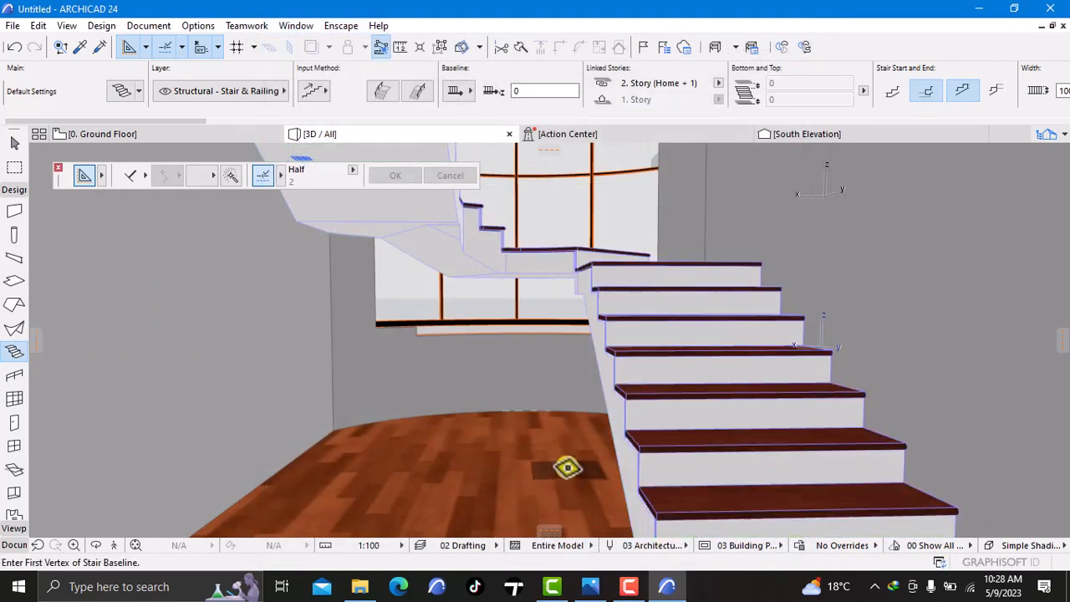
scroll(590, 421, "down", 1)
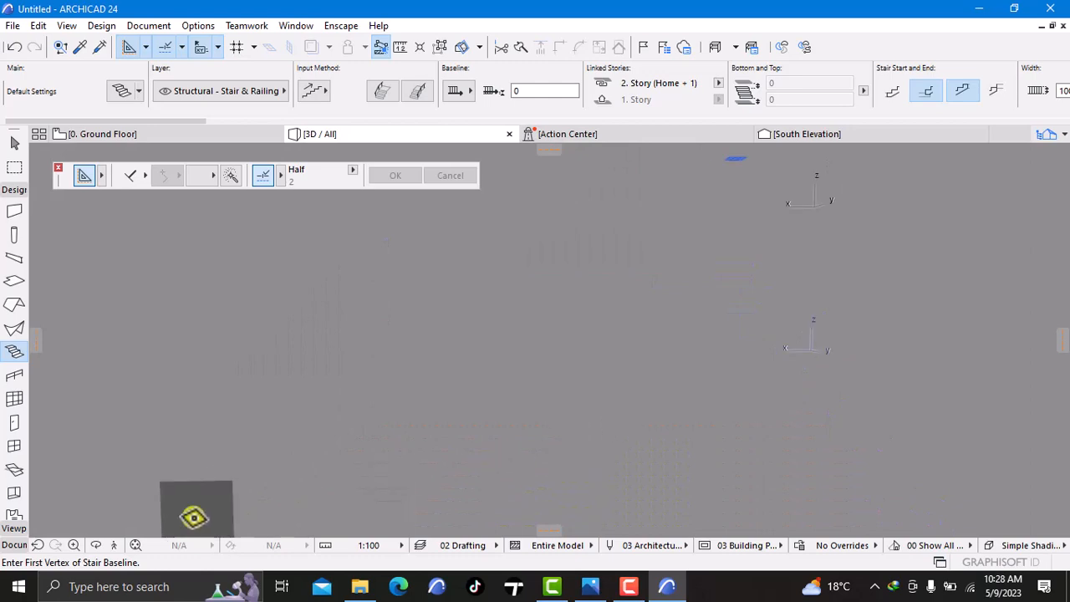
left_click(113, 545)
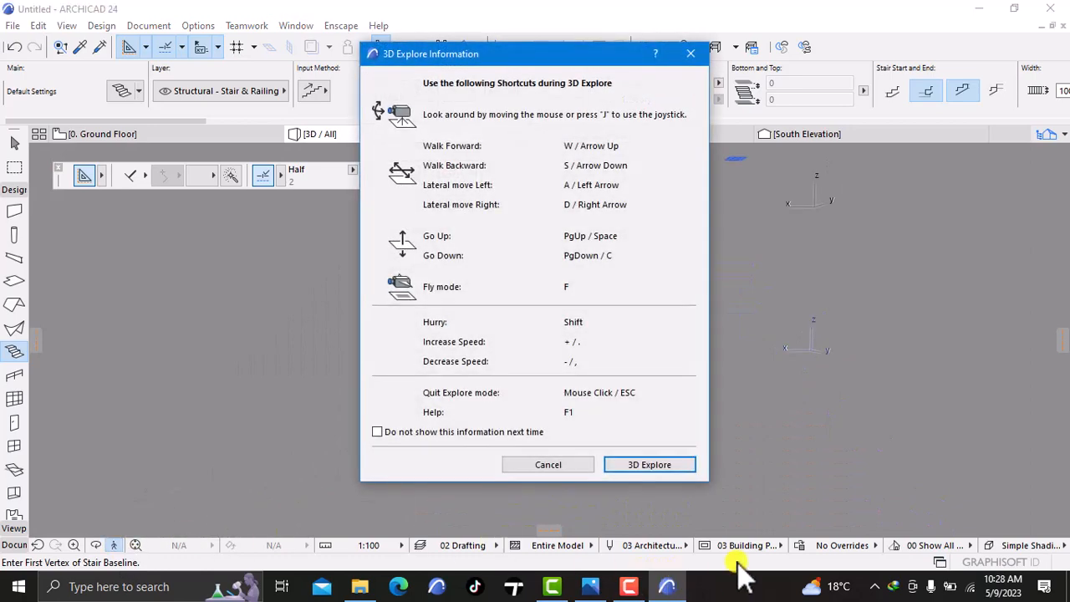
left_click(665, 472)
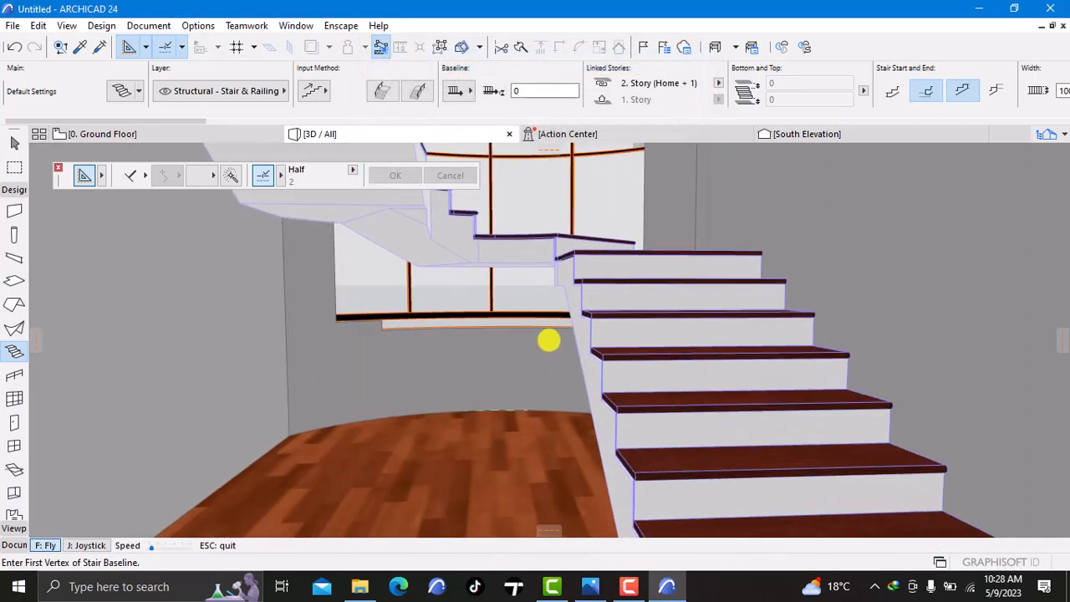
key("Right")
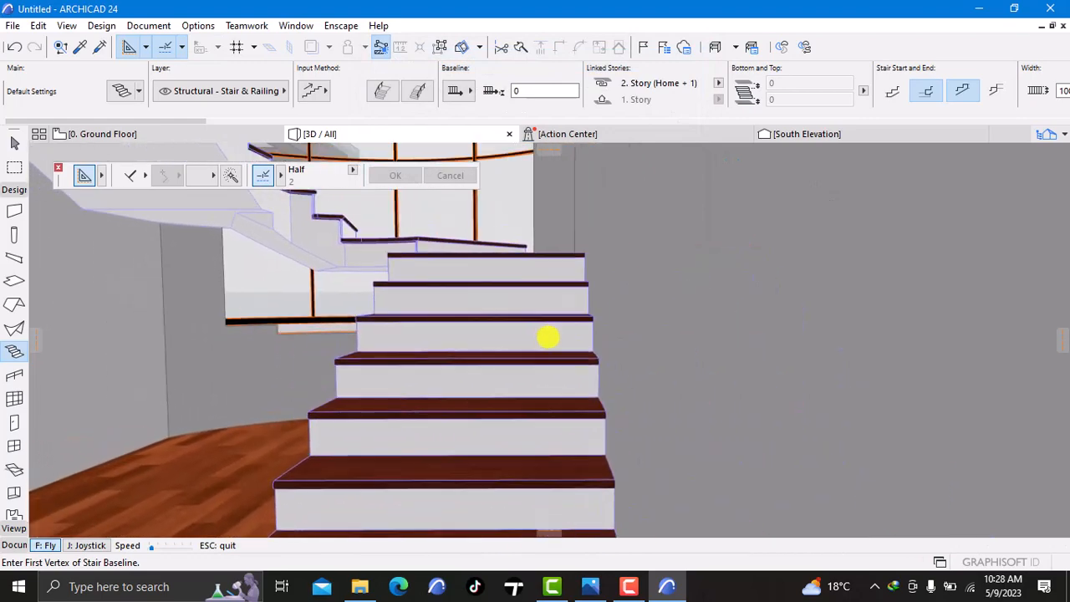
key("Up")
key("Up")
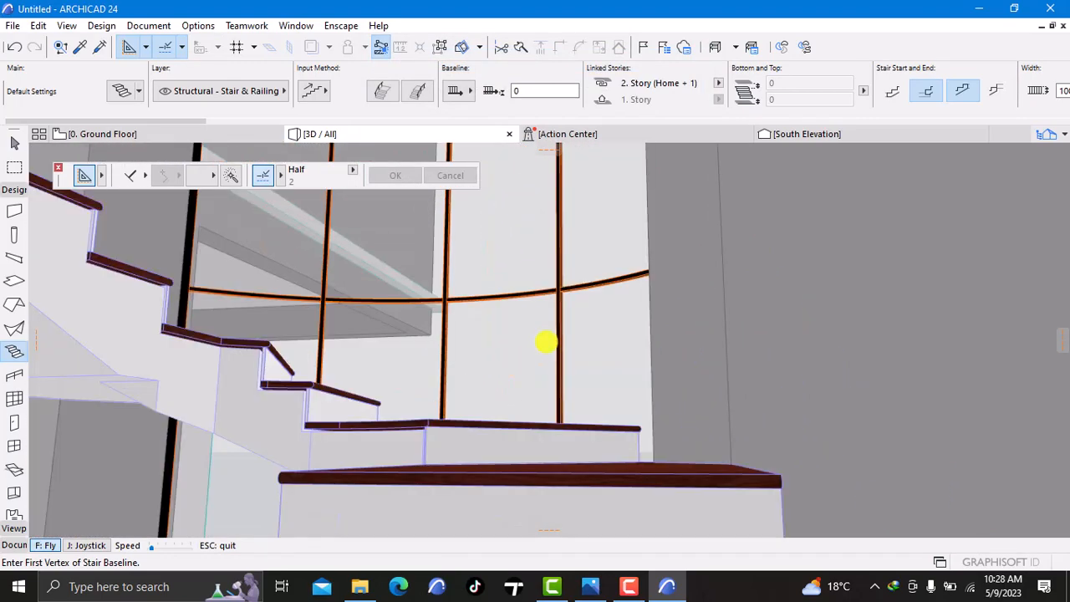
key("Up")
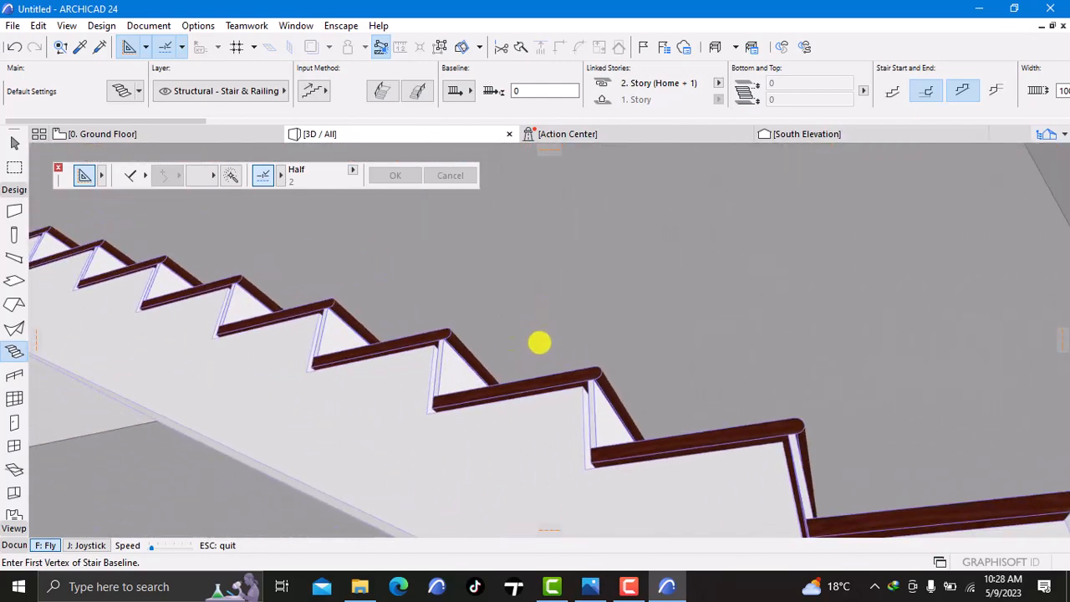
key("Up")
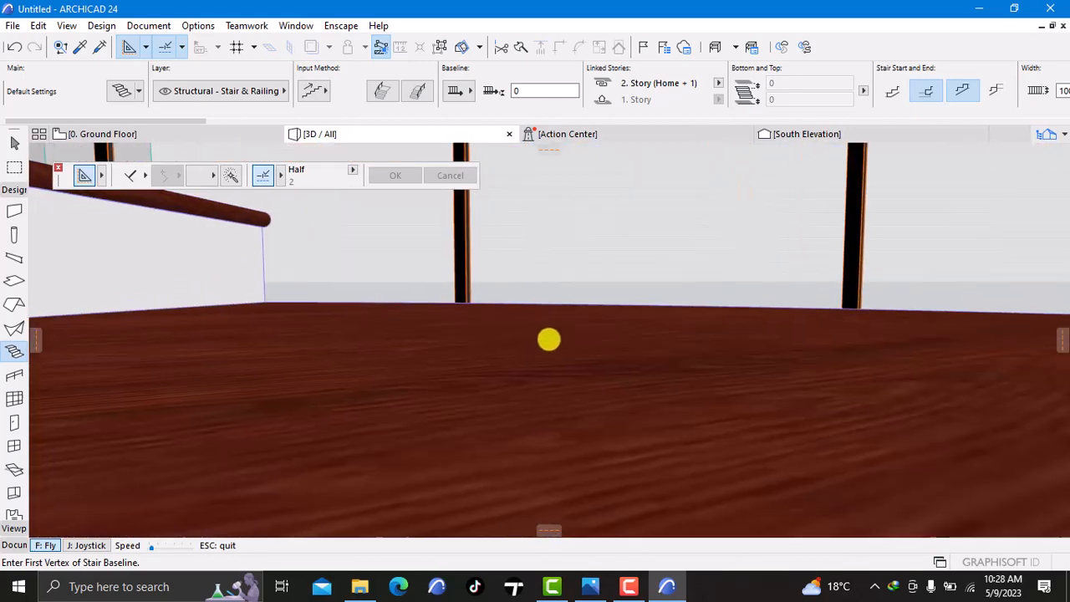
key("Up")
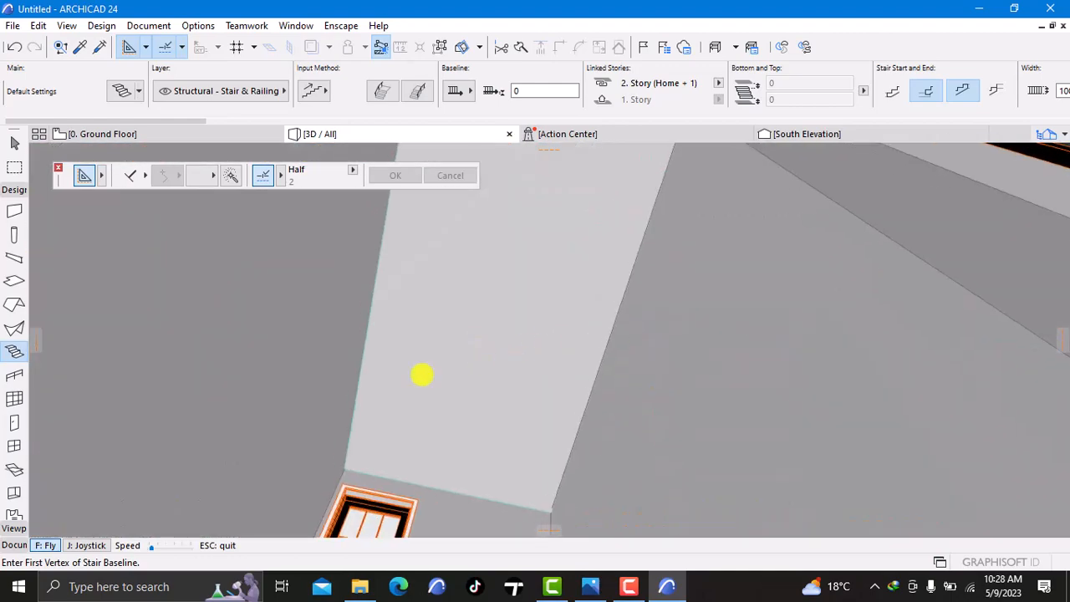
key("Up")
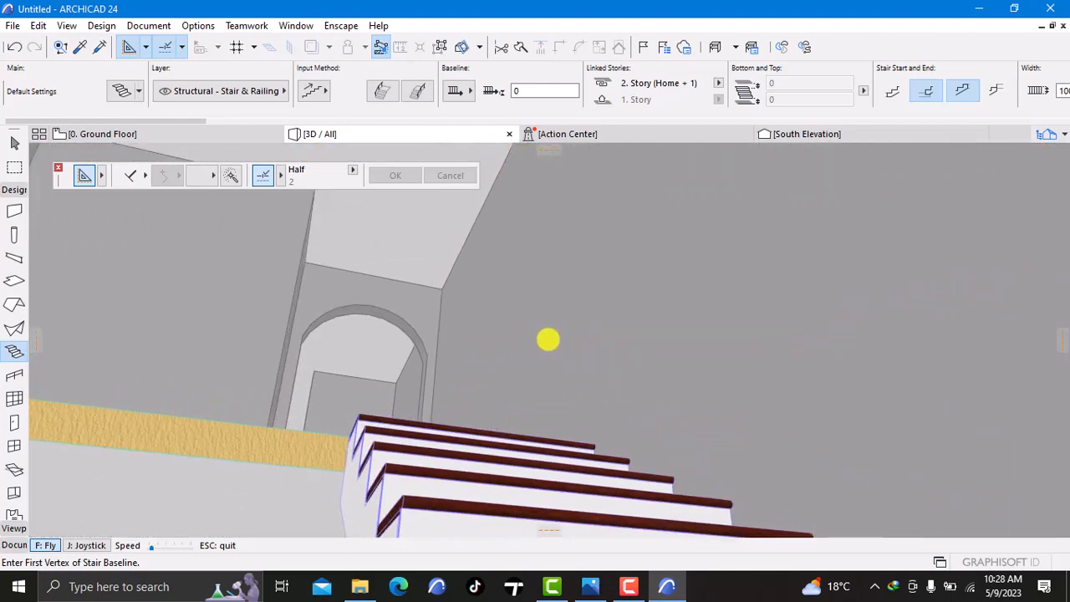
key("Up")
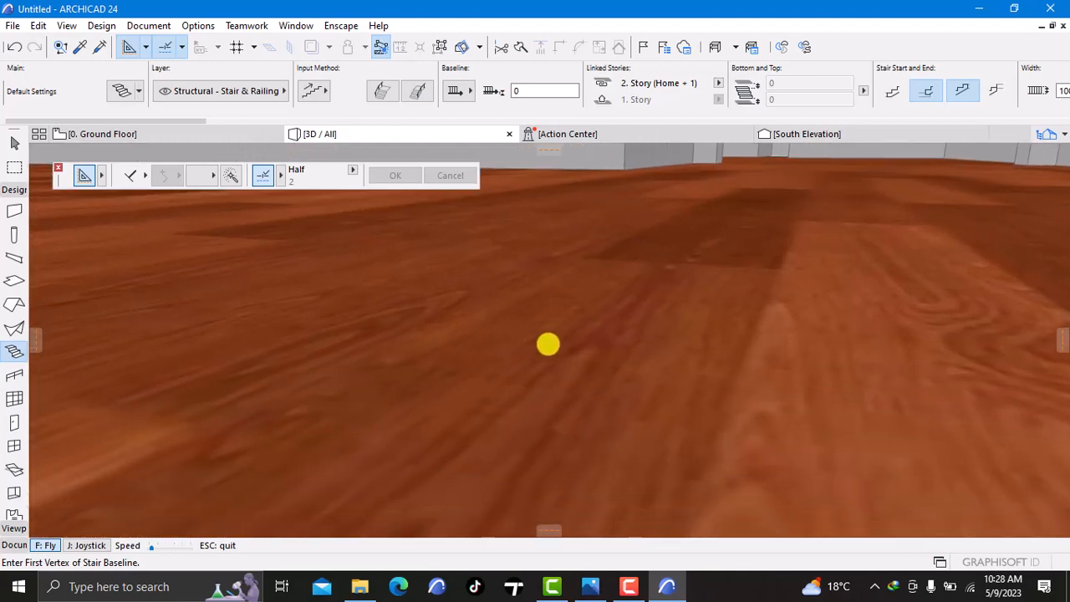
key("Down")
key("Down")
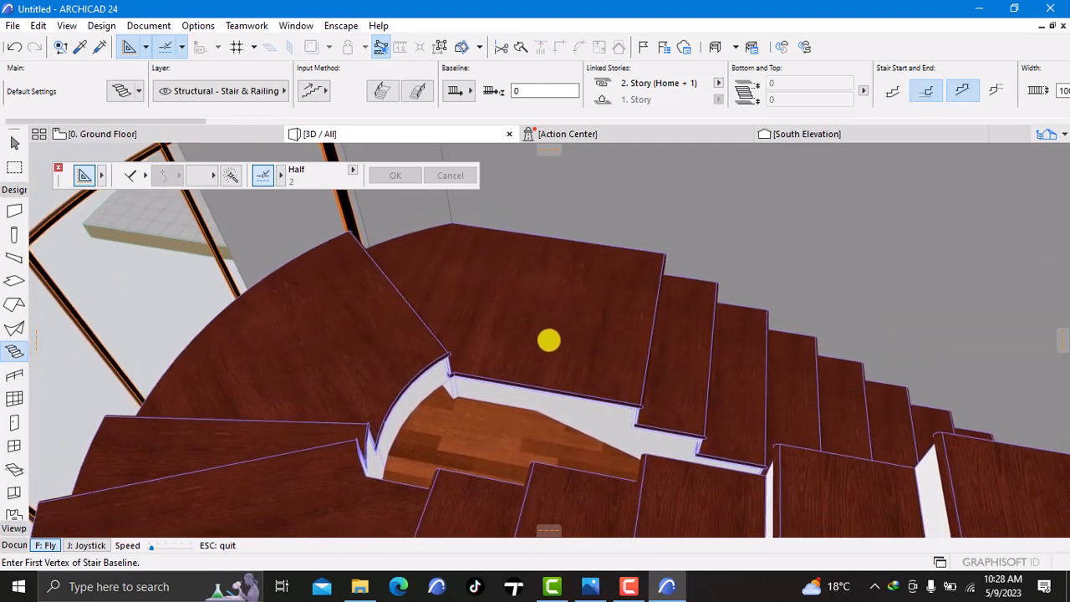
key("Escape")
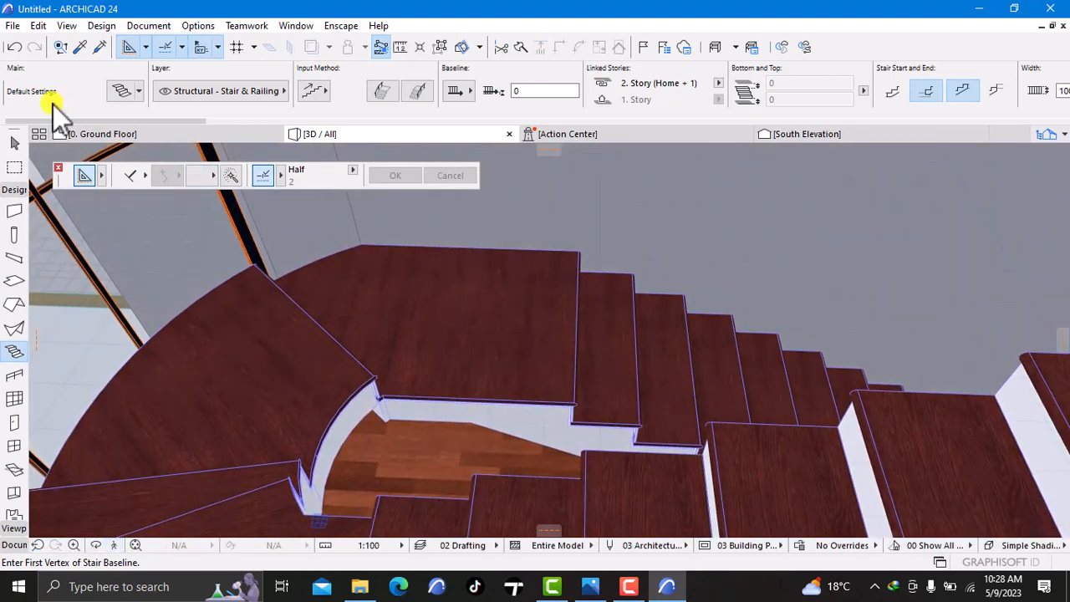
On the ground floor plan, trace a railing with the default settings along the stair's inner edge using the Magic Wand
left_click(89, 135)
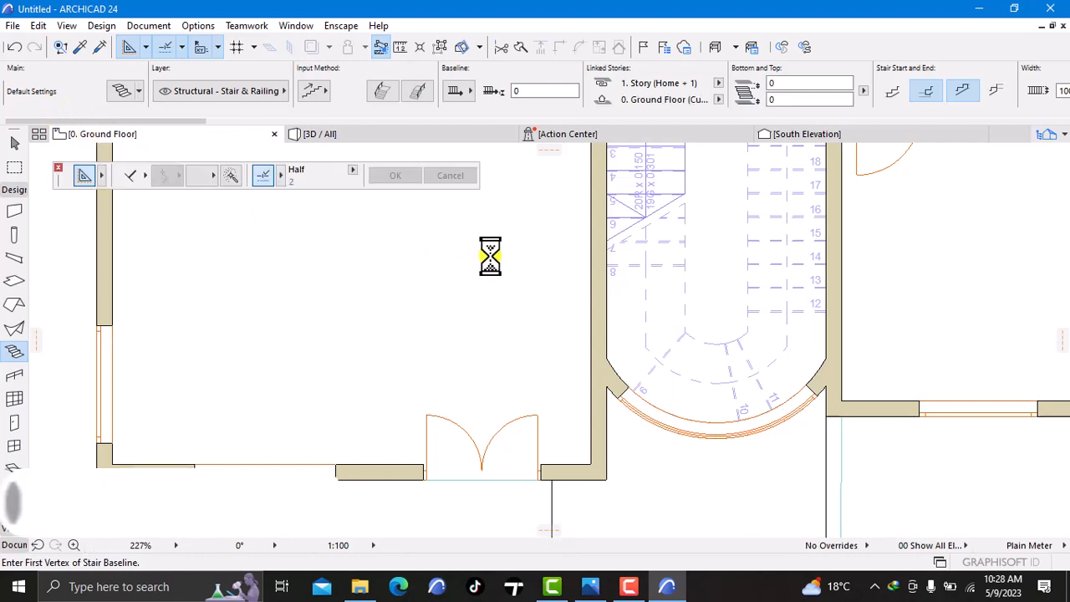
scroll(318, 327, "down", 2)
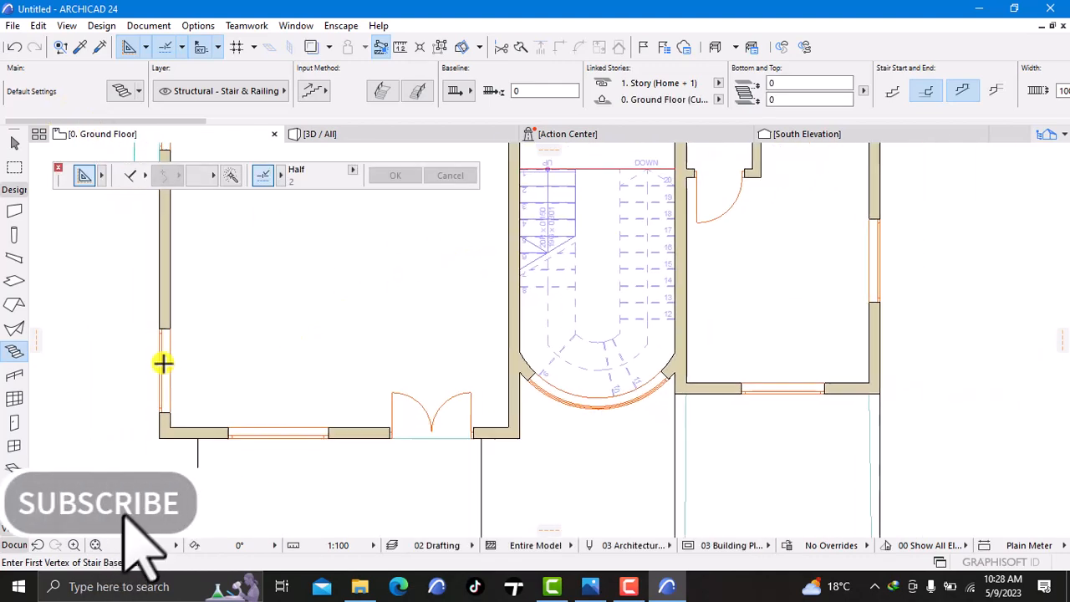
left_click(12, 375)
double_click(12, 376)
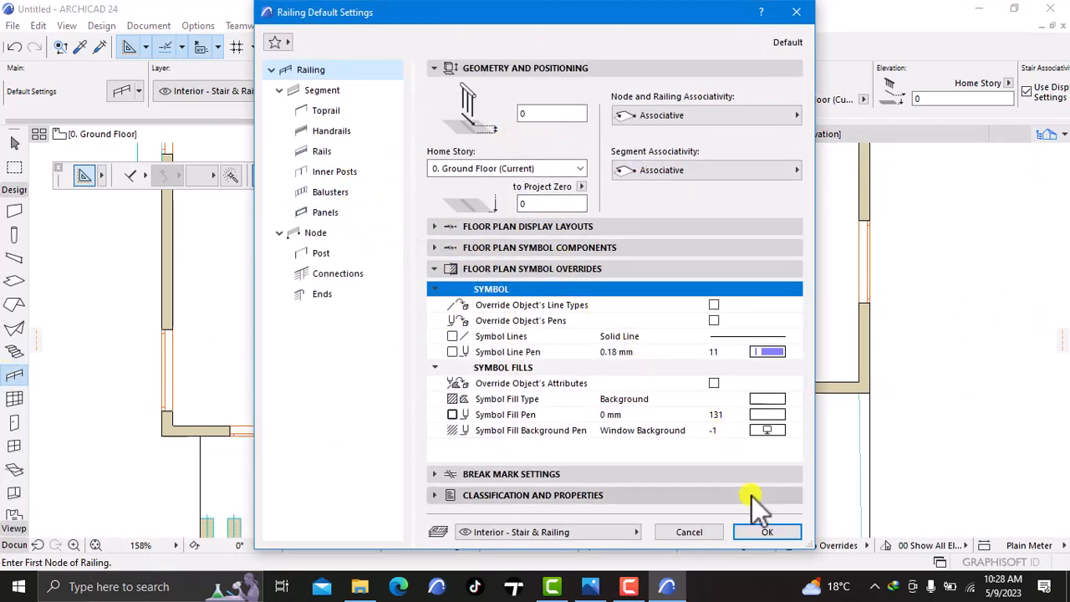
left_click(762, 531)
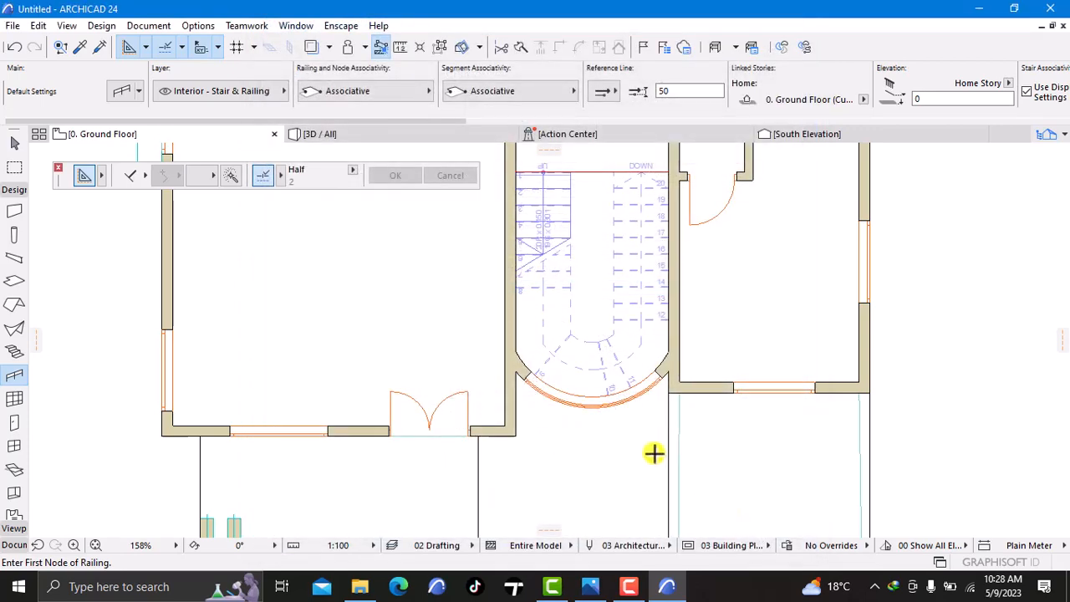
left_click(232, 176)
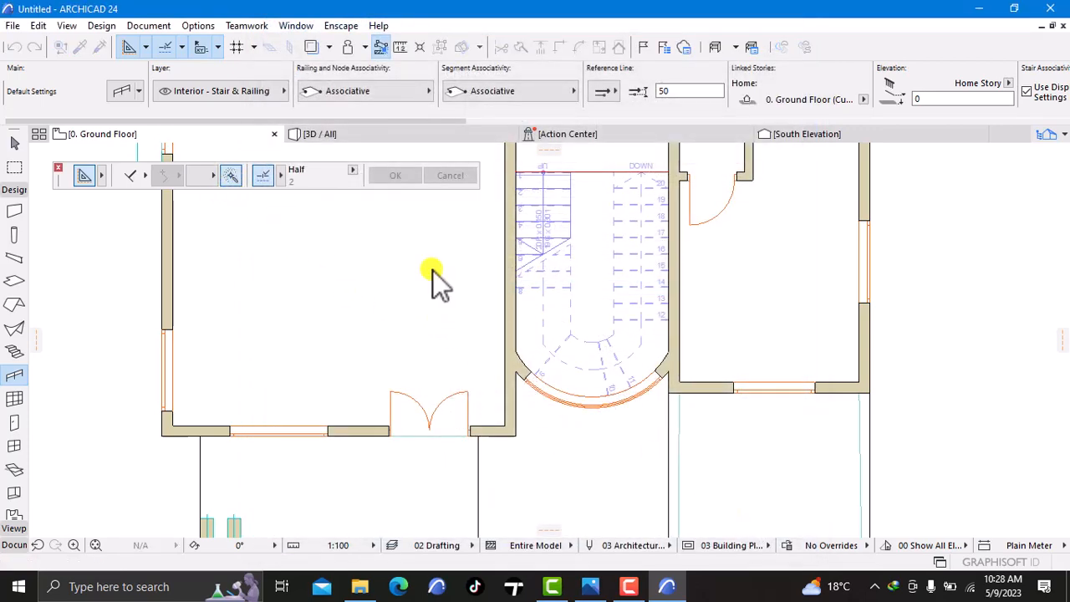
left_click(575, 336)
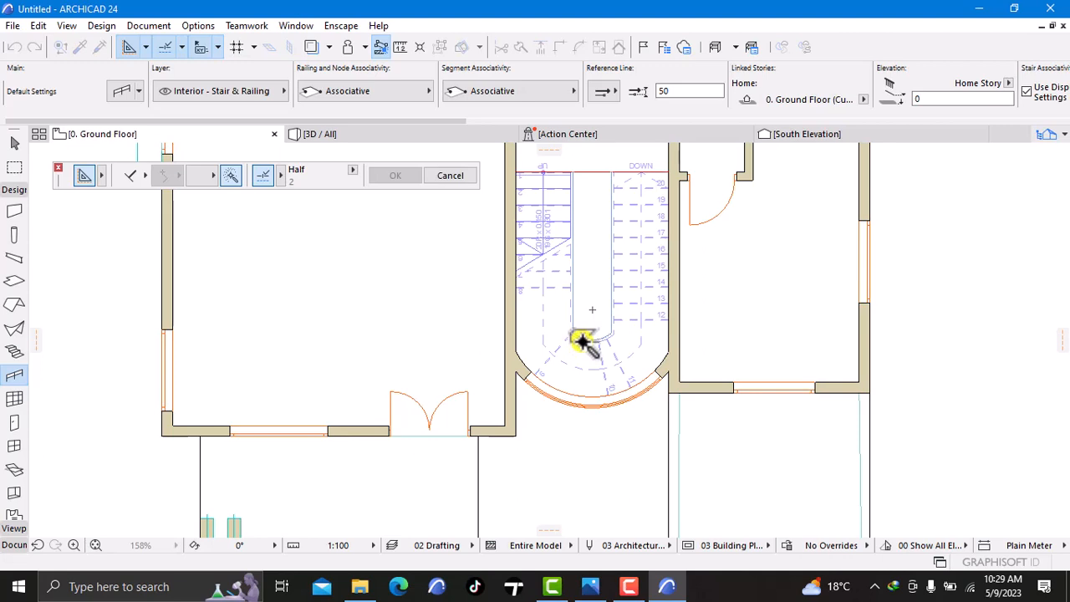
Examine the new railing along the stair in the 3D view, including in 3D Explore
left_click(344, 138)
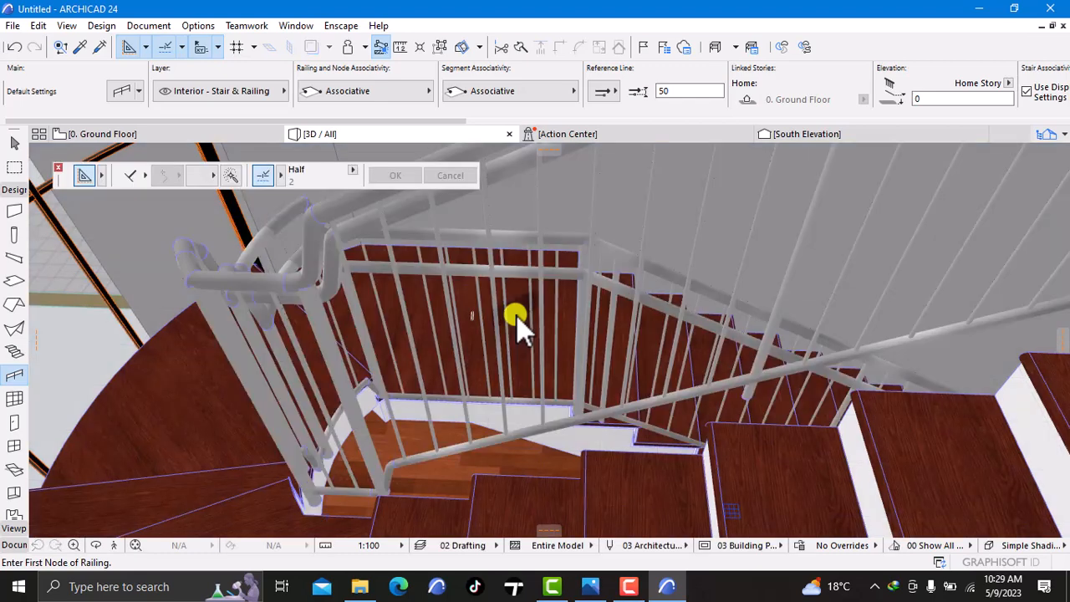
scroll(519, 315, "up", 3)
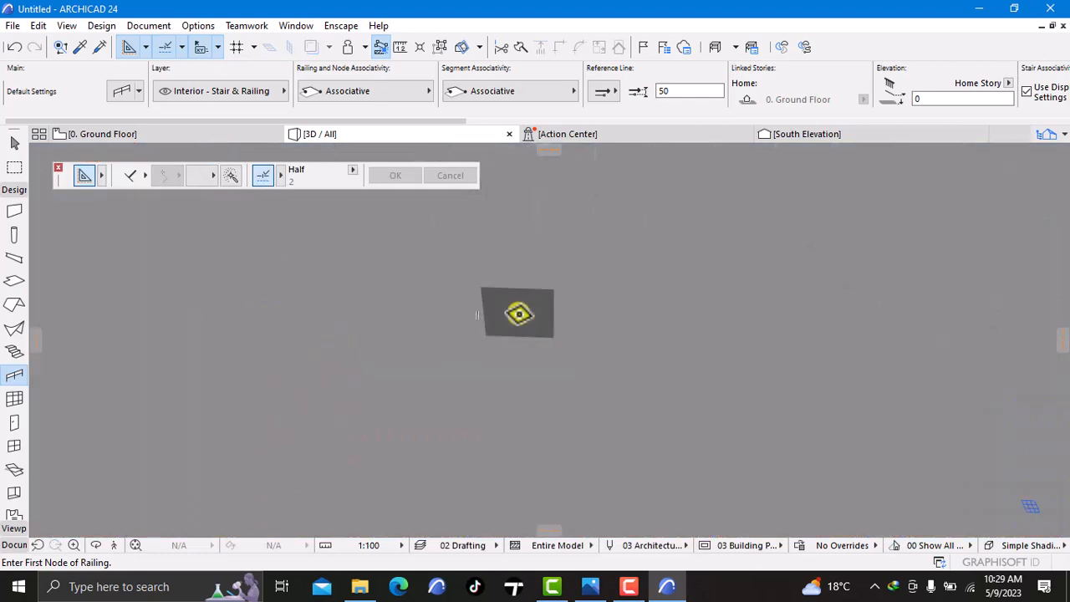
left_click(114, 545)
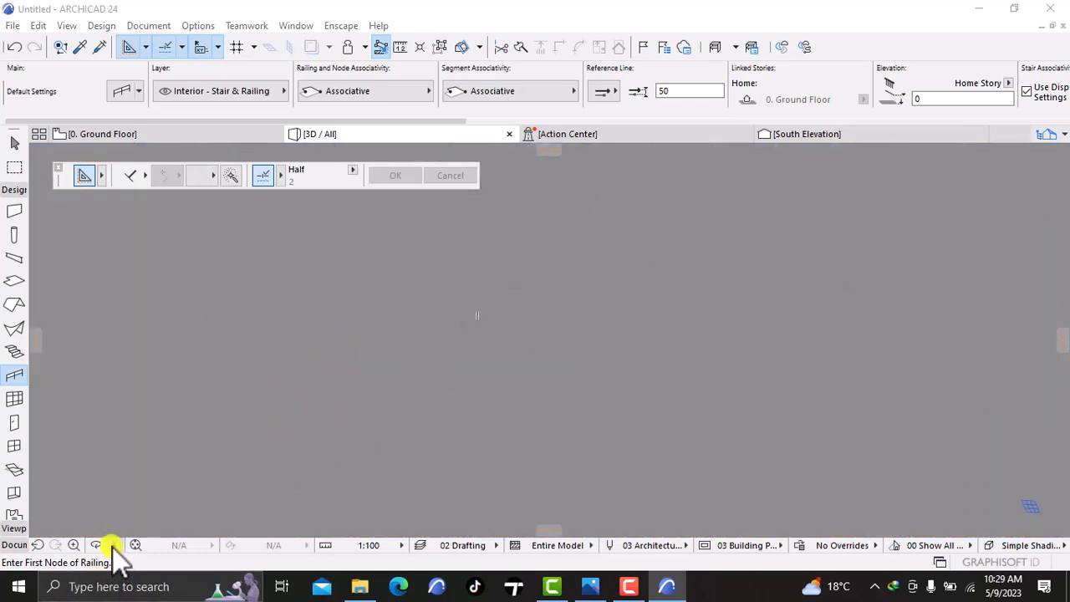
left_click(643, 466)
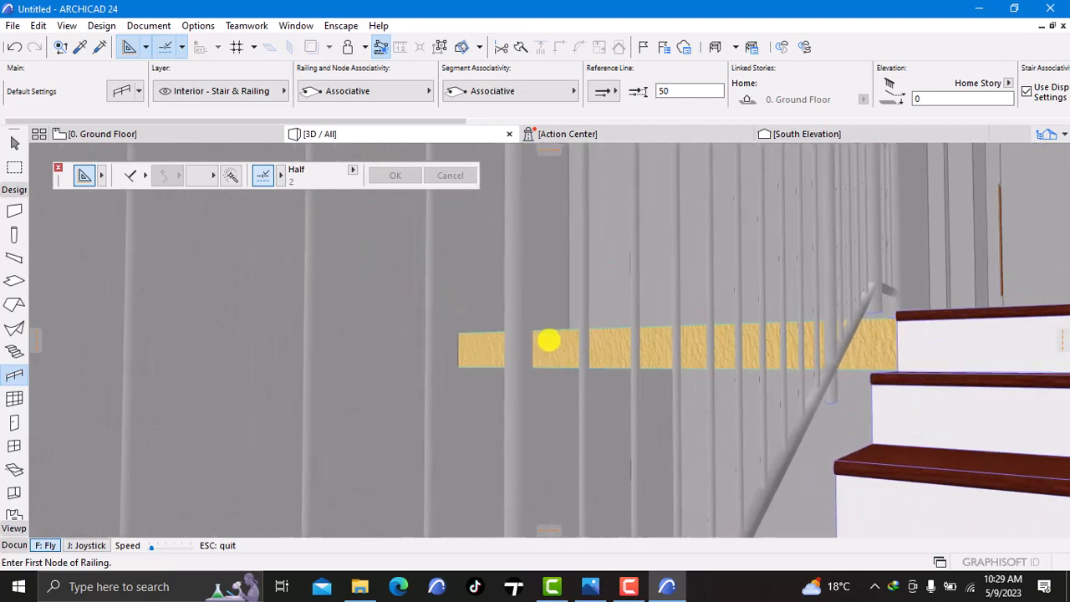
key("Escape")
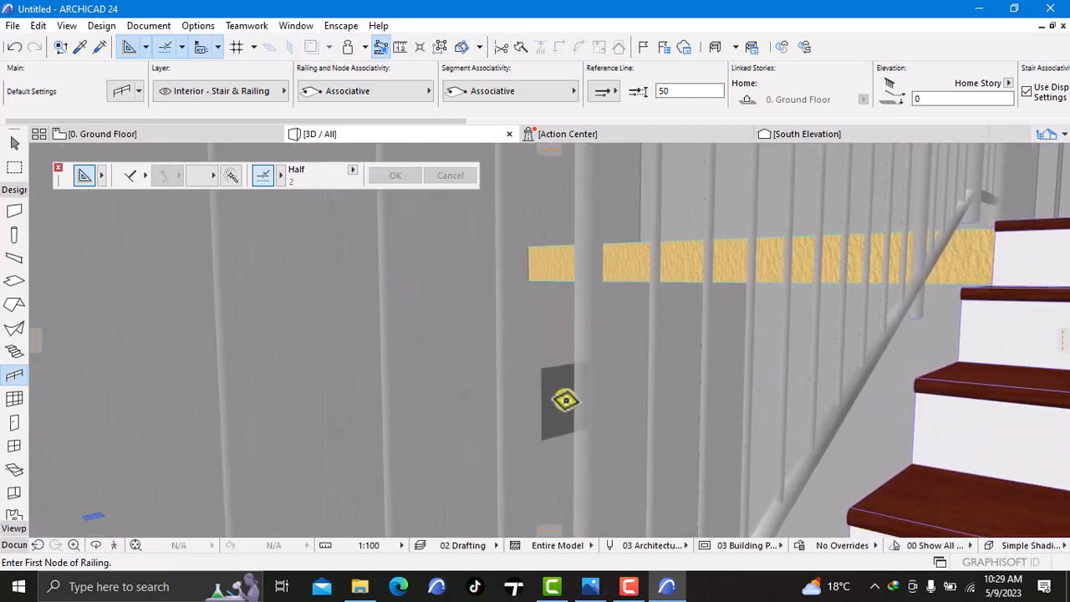
key("Escape")
Select the stair's railing on the ground floor plan and apply the Glass Paneled Railing favorite to it
left_click(171, 136)
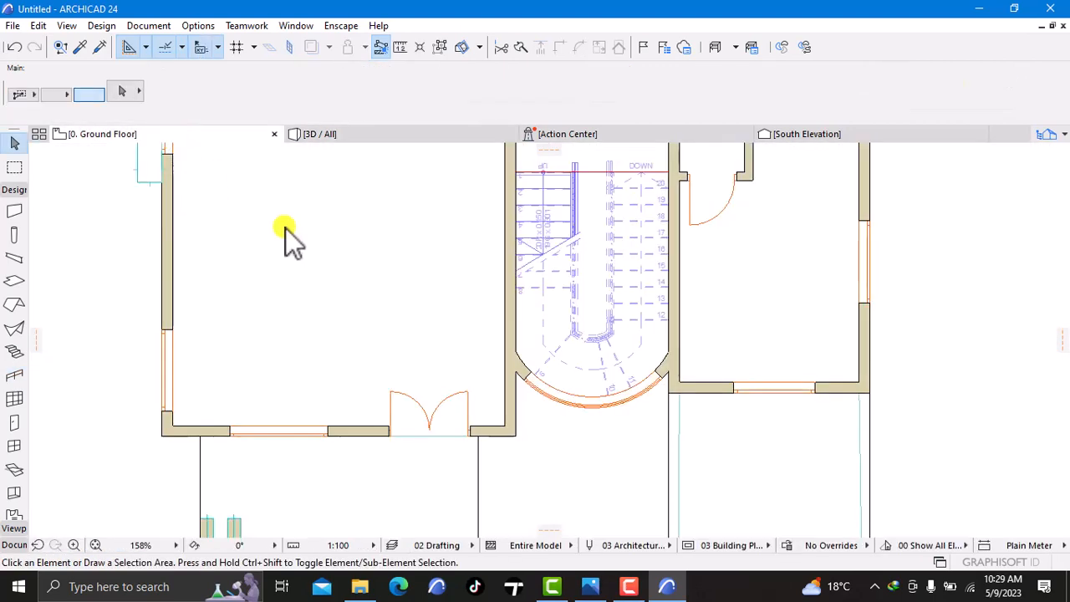
left_click(574, 331)
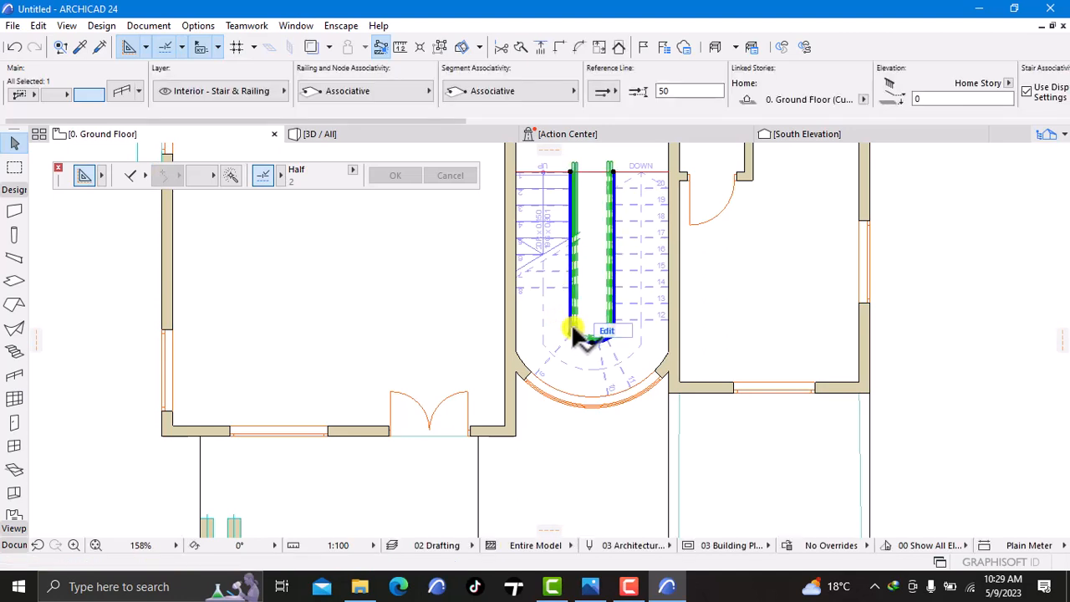
left_click(17, 378)
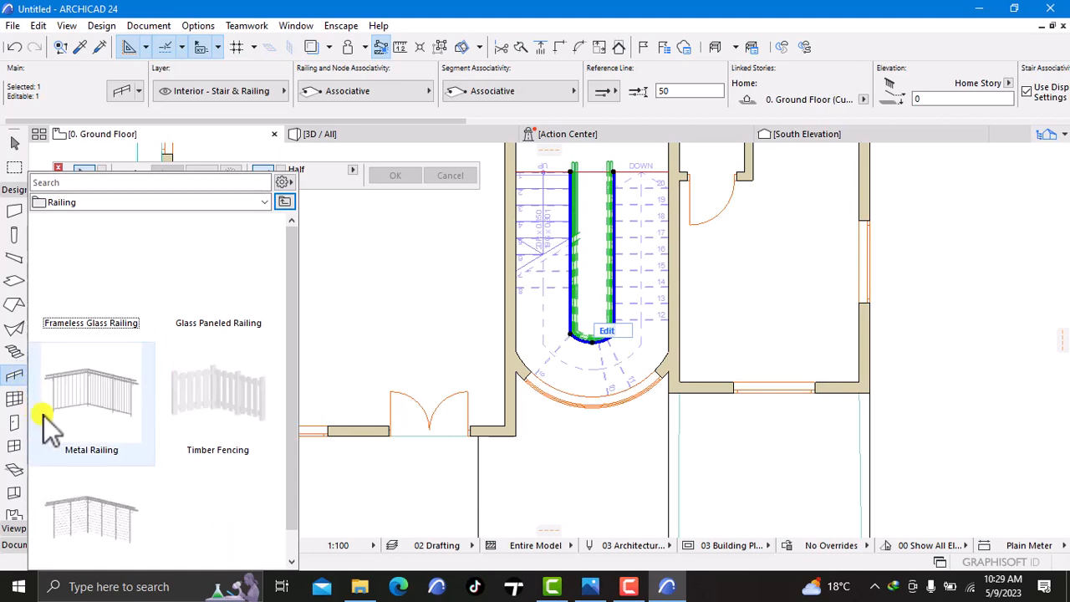
left_click(232, 328)
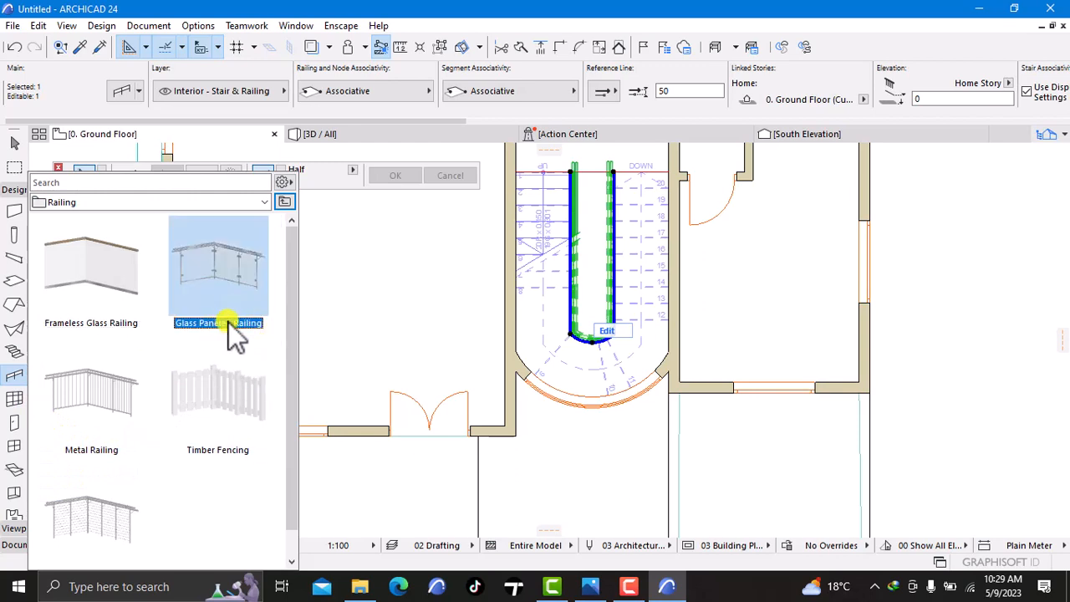
double_click(236, 289)
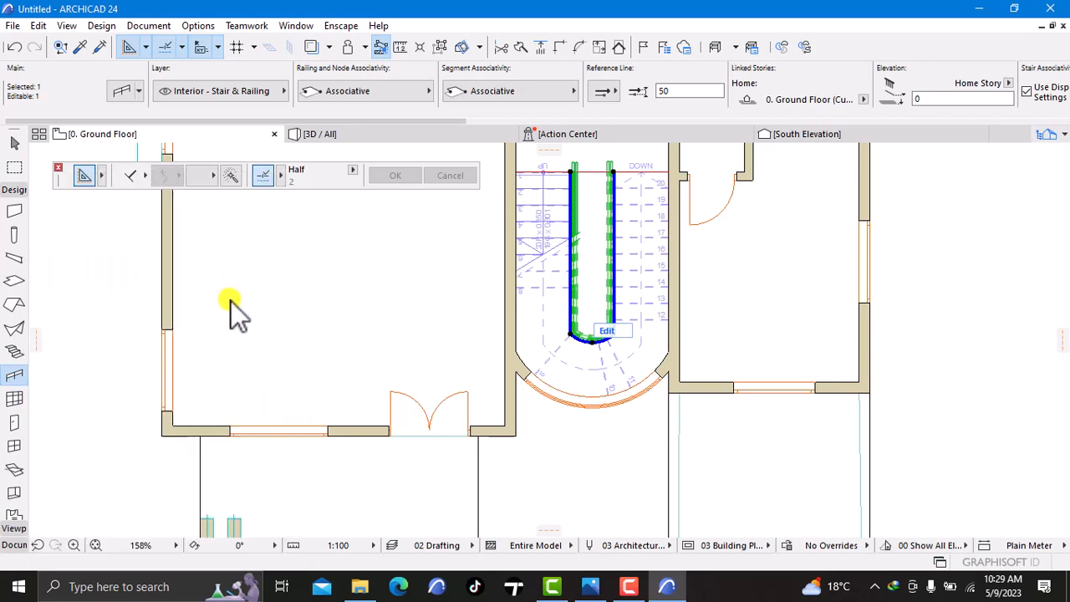
Walk along the stair in 3D Explore to examine the glass-paneled railing around the inner edge
left_click(365, 138)
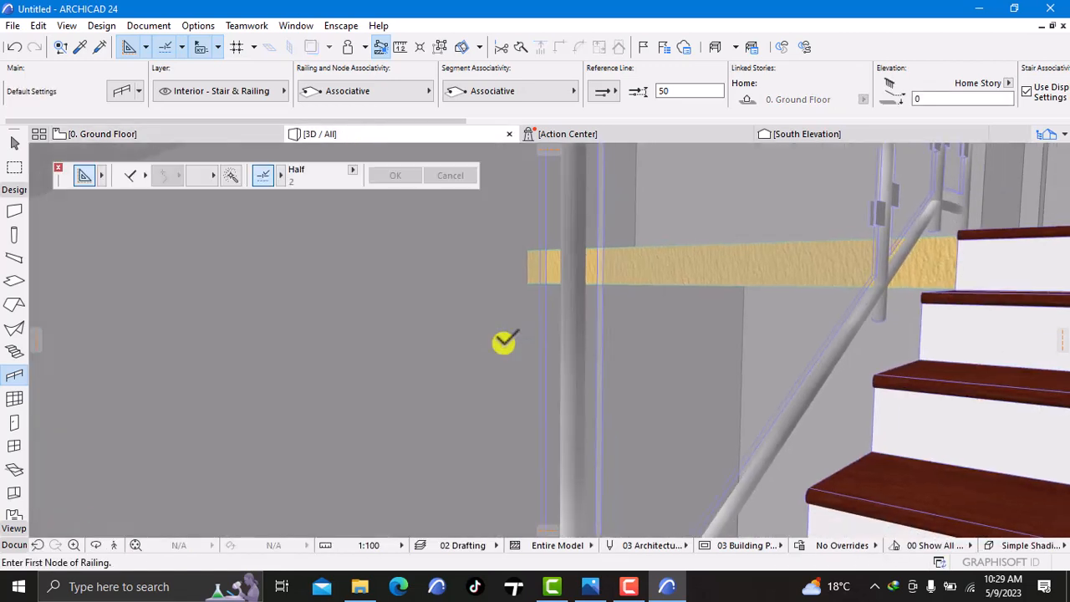
scroll(503, 343, "down", 3)
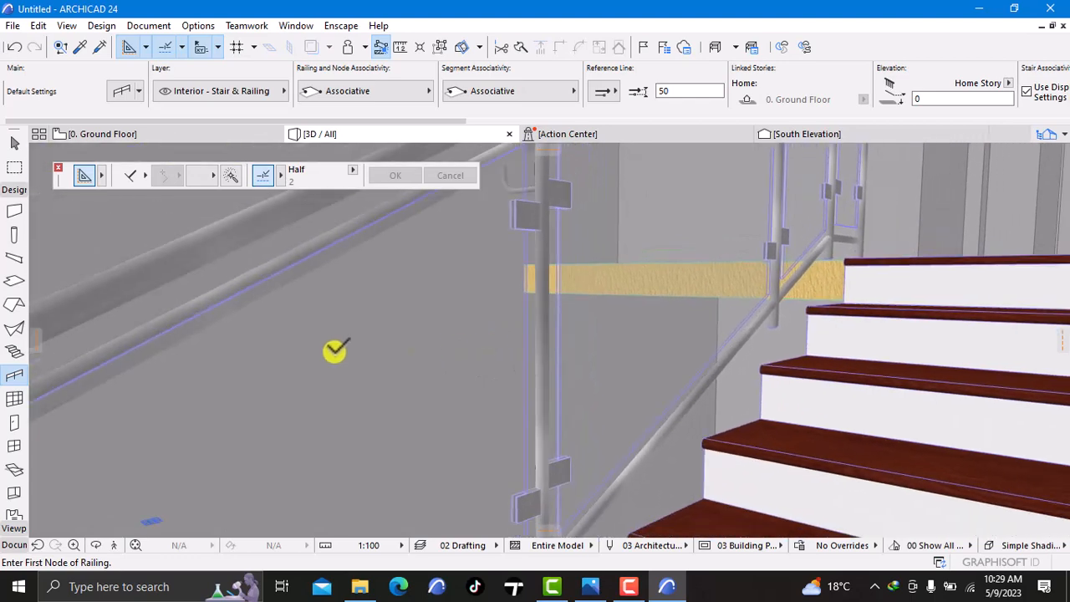
left_click(115, 545)
left_click(644, 464)
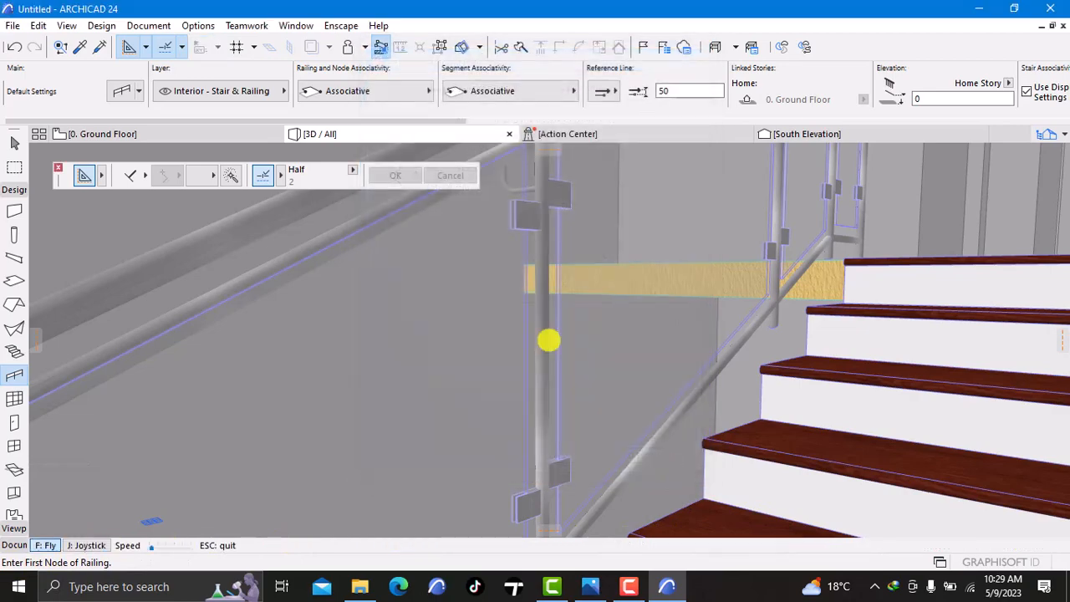
key("w")
key("w")
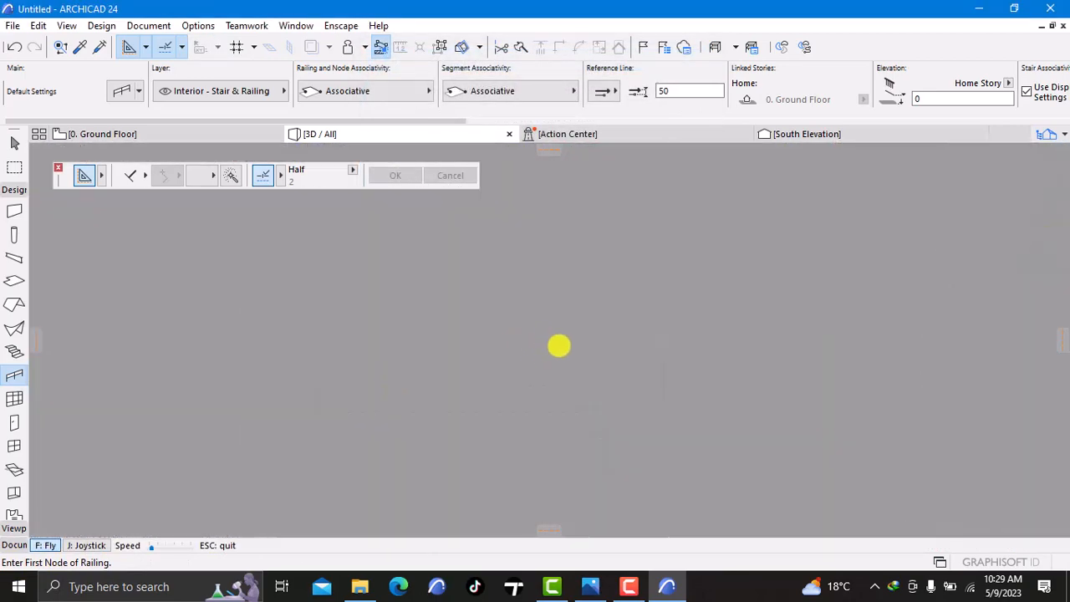
key("w")
key("w")
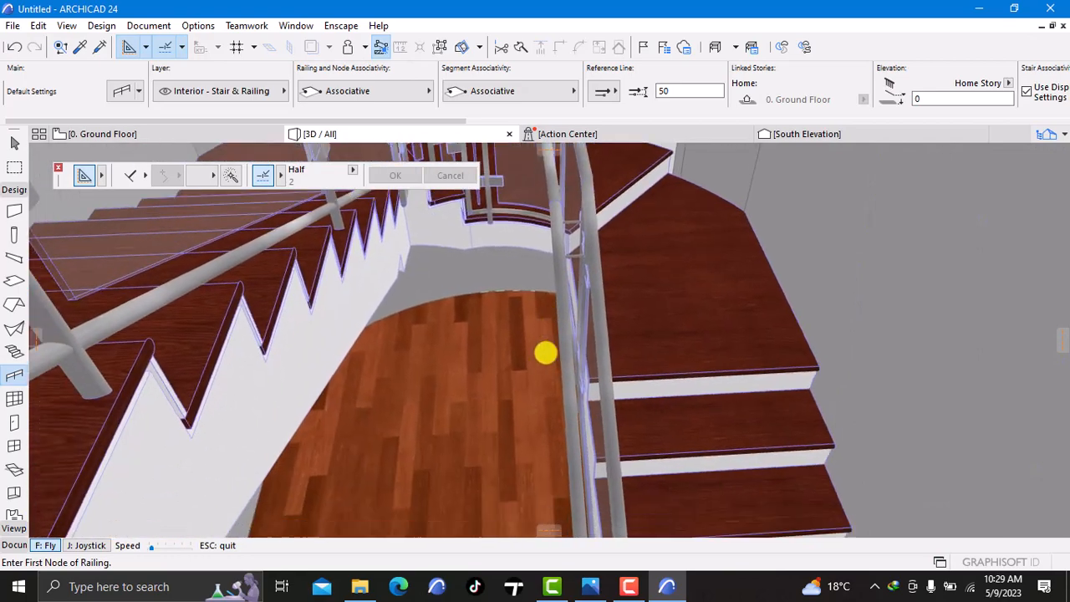
key("s")
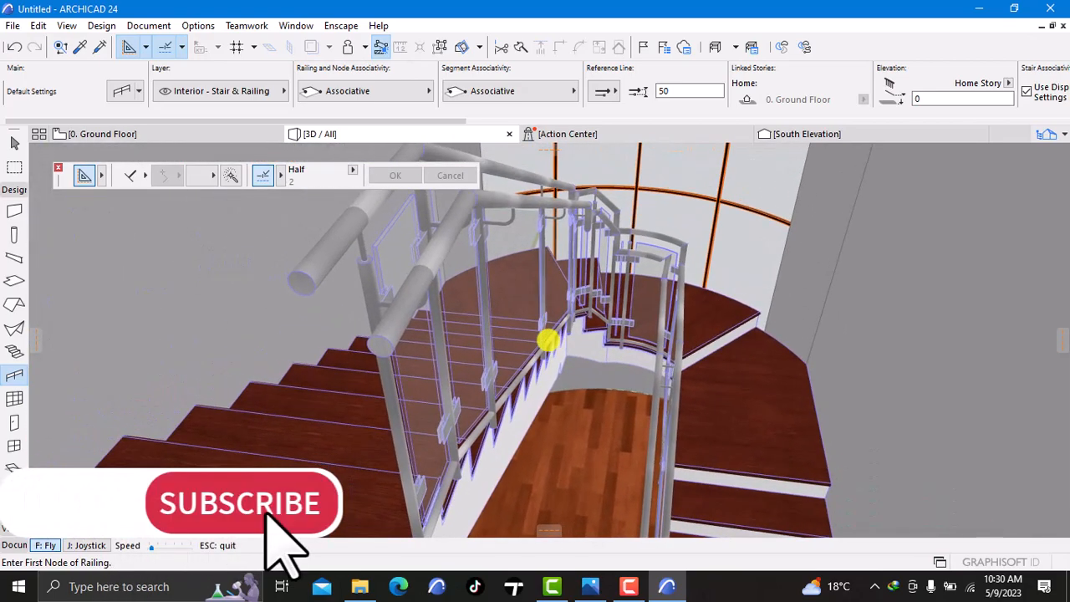
Fly along the stair and out through the curved window to examine the railing and front facade, and leave 3D Explore
key("Right")
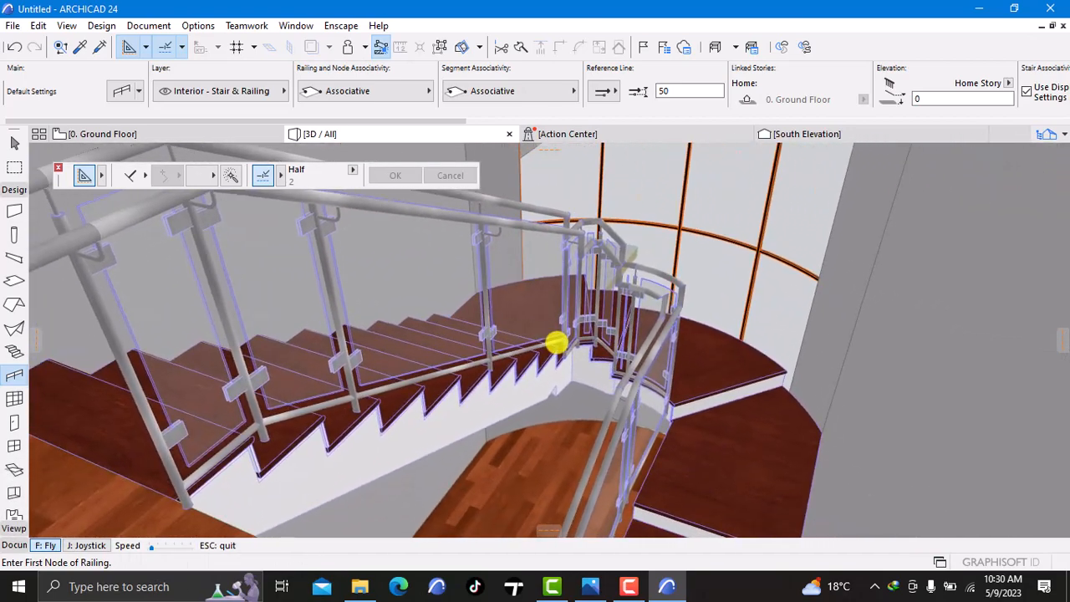
key("Up")
key("Up")
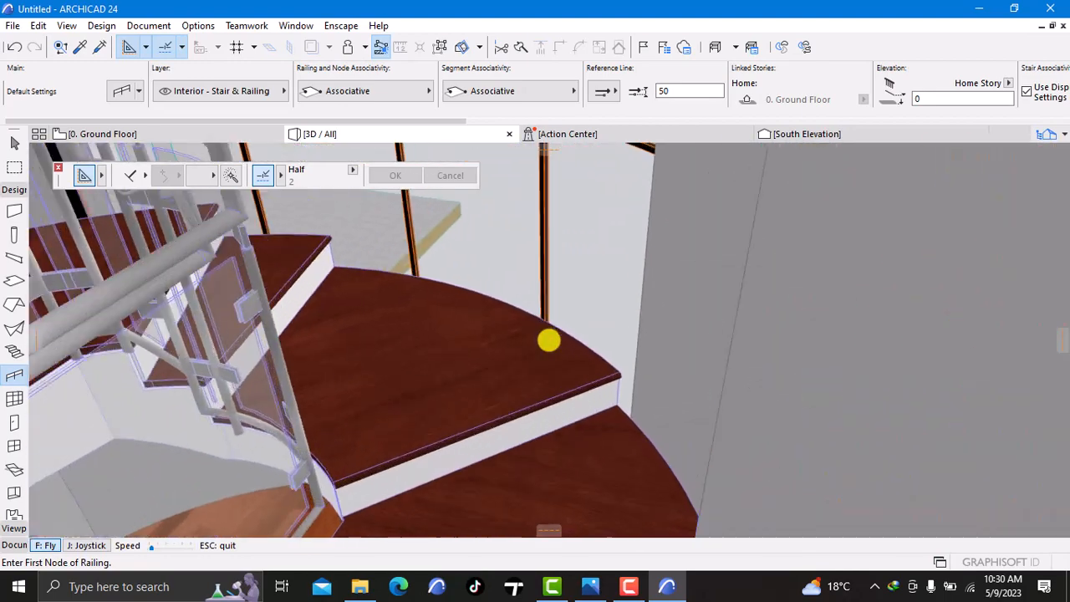
key("Up")
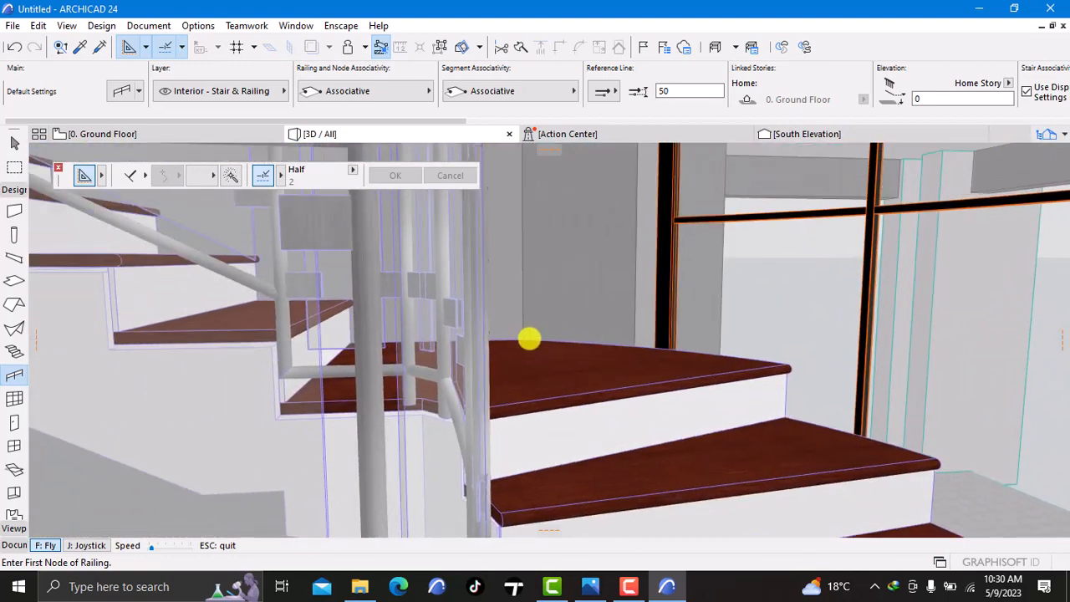
key("Down")
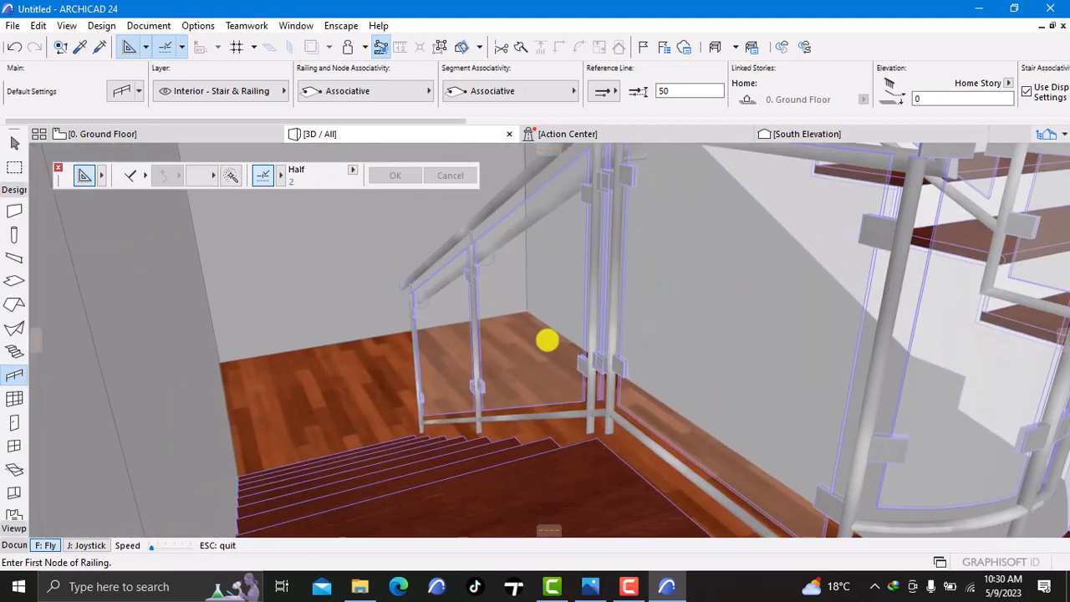
key("Down")
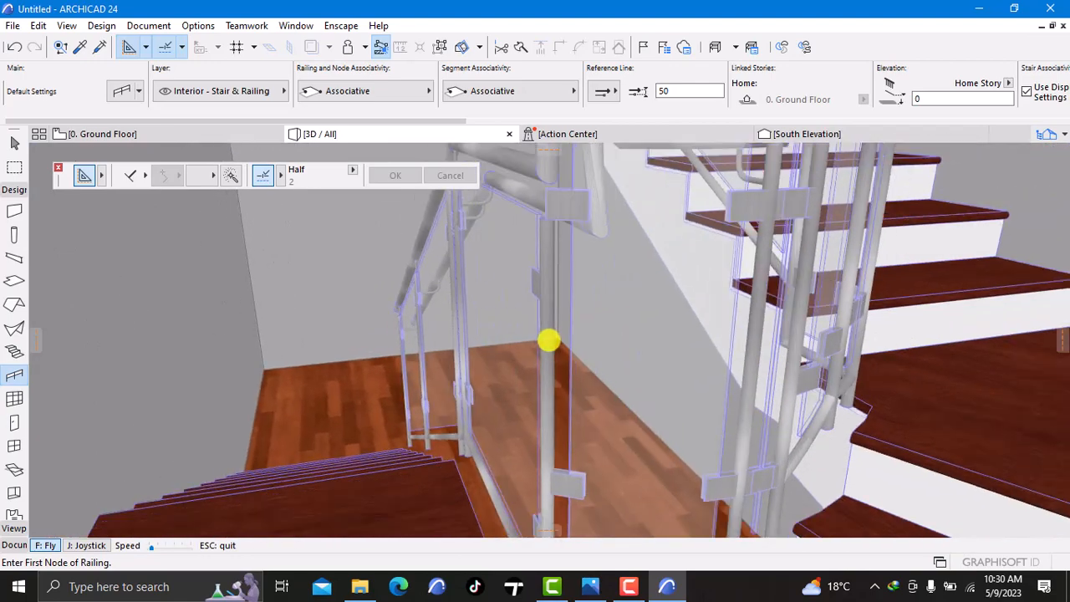
key("Down")
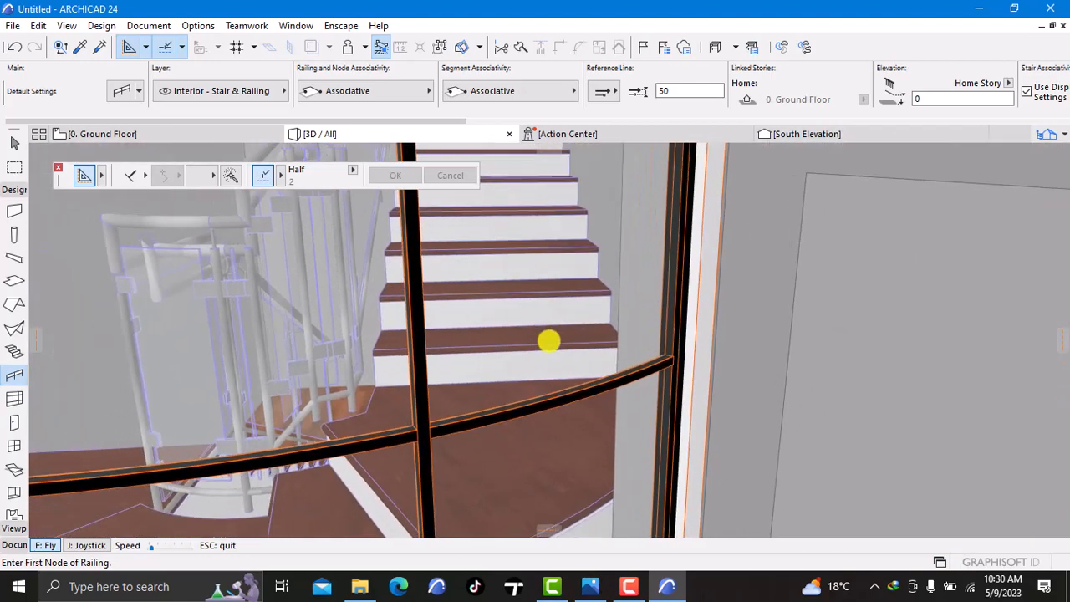
key("Down")
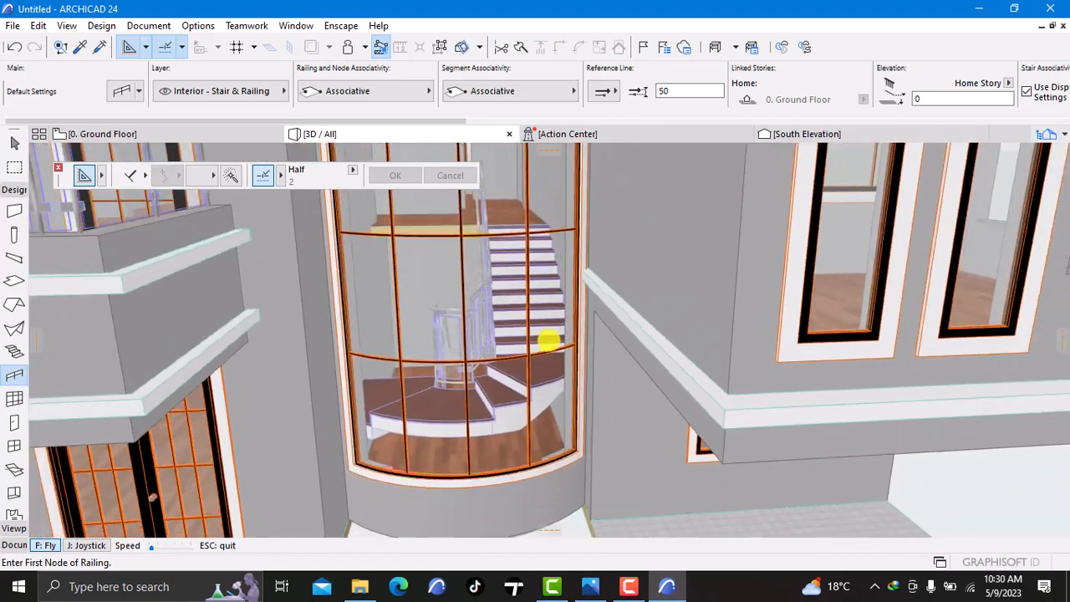
key("Down")
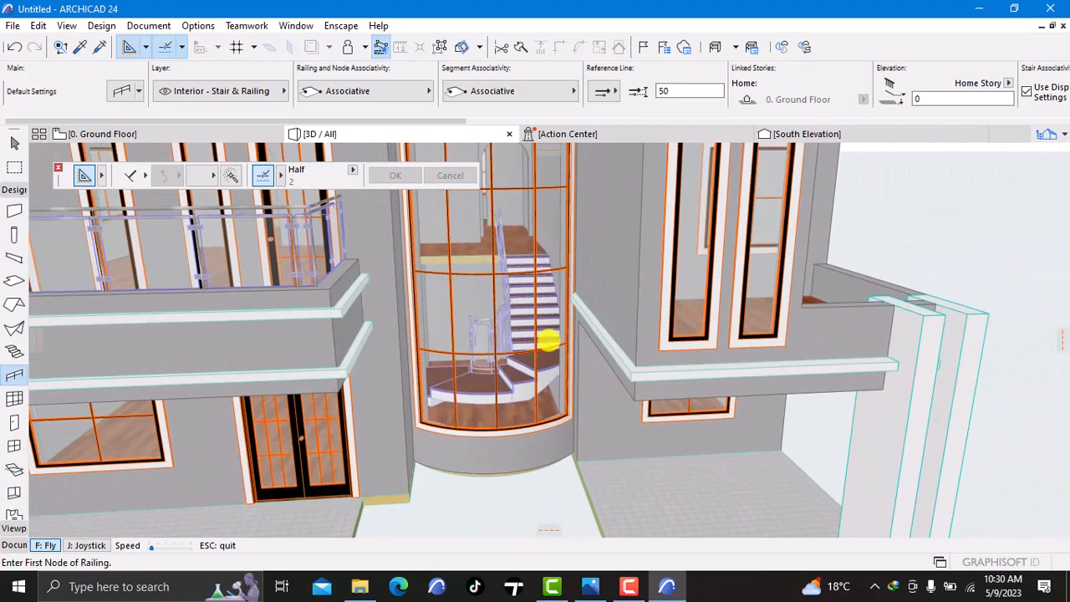
key("Down")
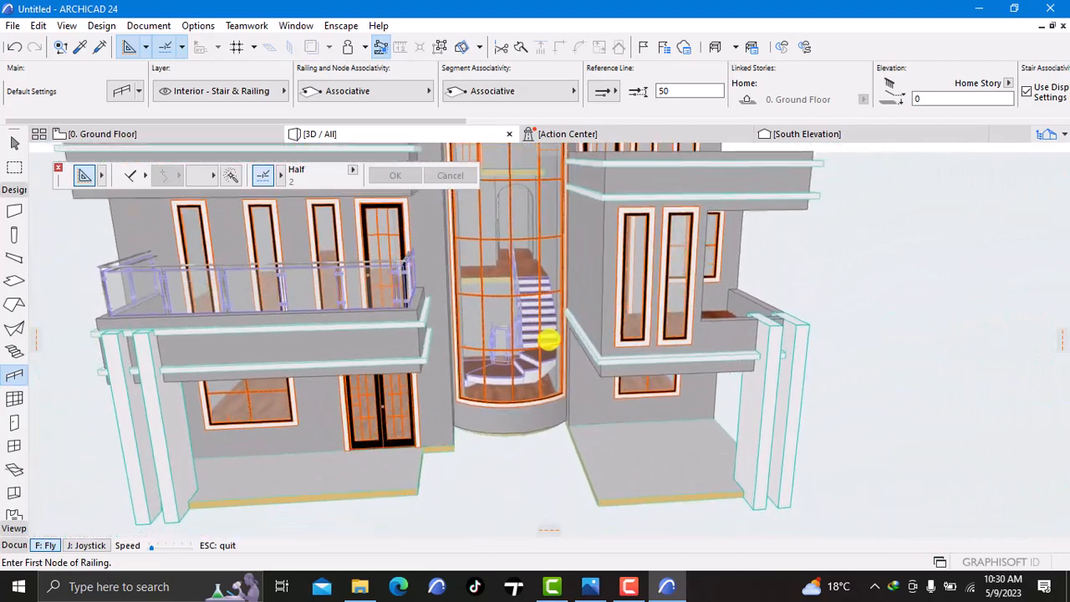
key("Down")
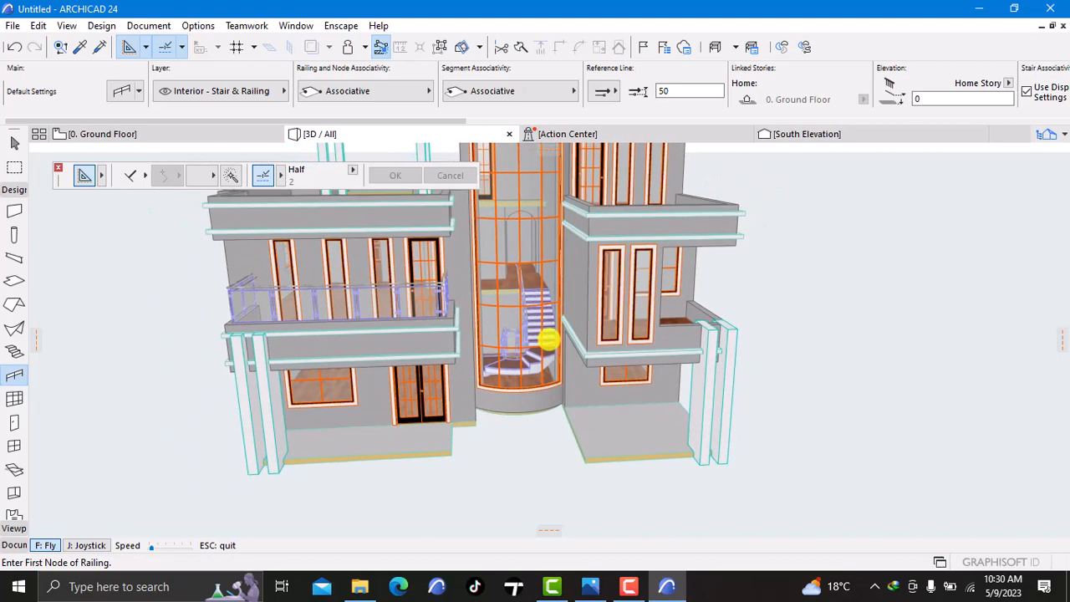
key("Down")
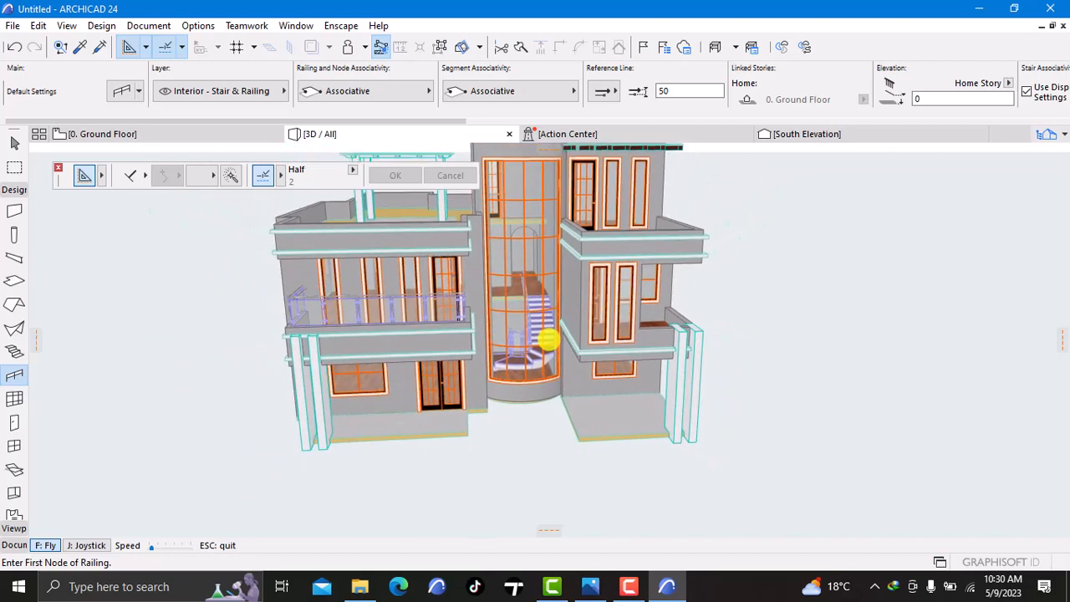
key("Escape")
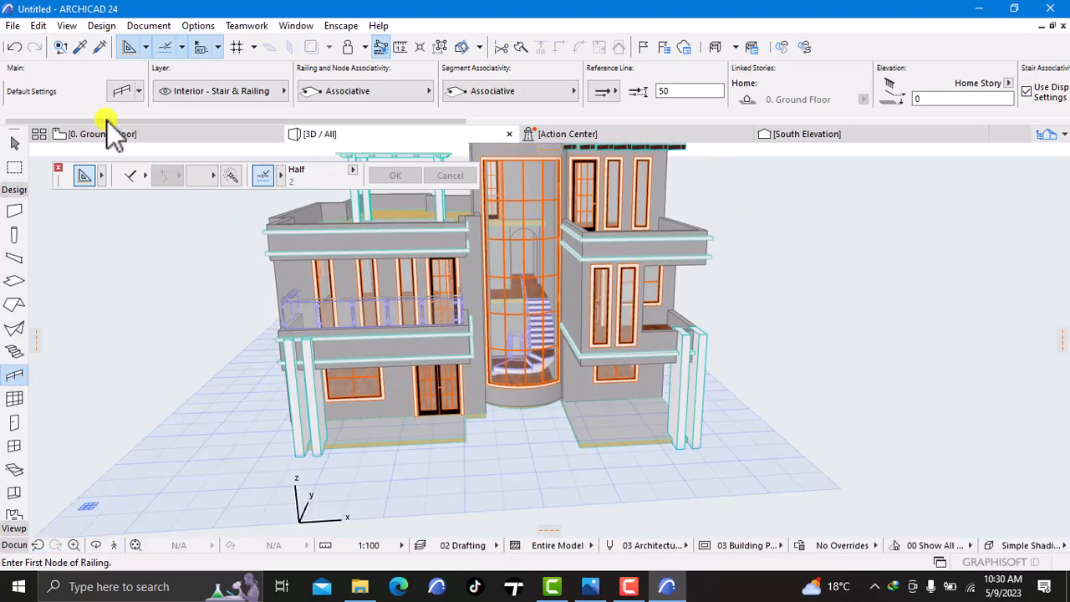
Select the stair together with its glass-paneled railing on the ground floor plan and copy both
right_click(112, 138)
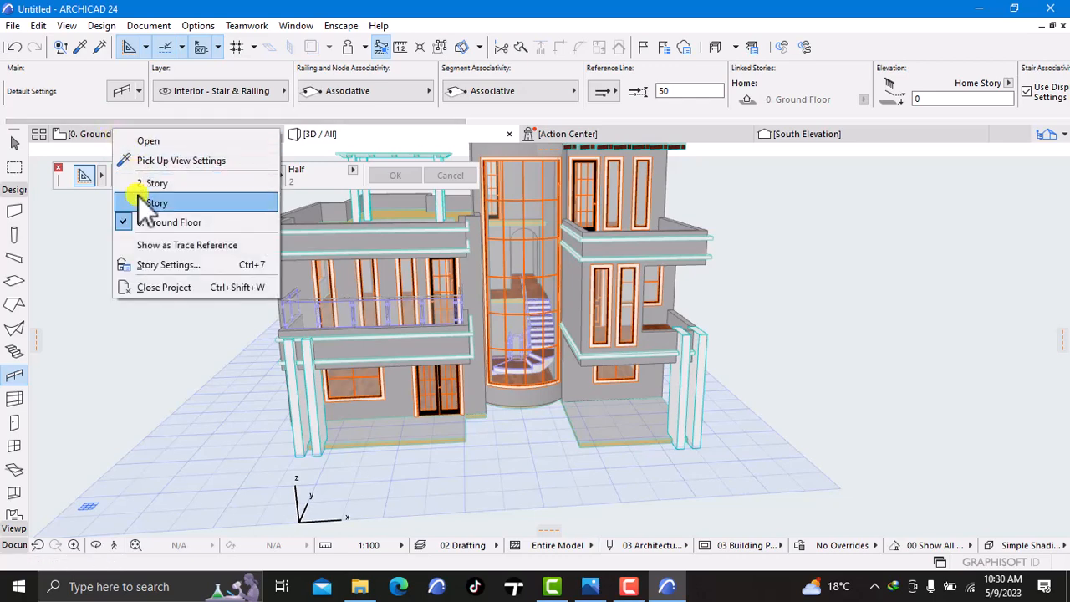
left_click(98, 134)
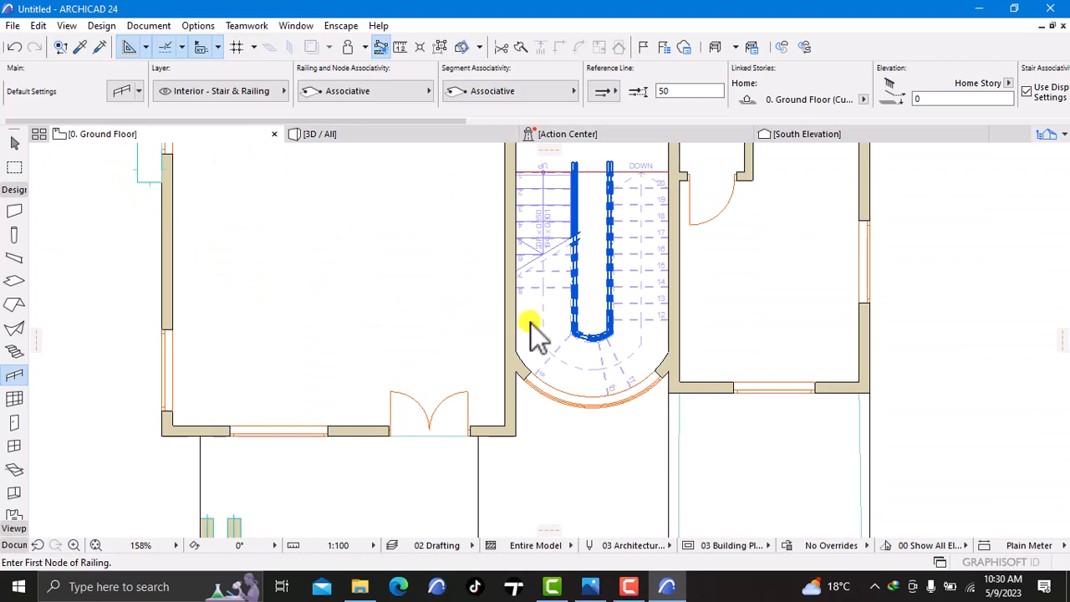
left_click(530, 324)
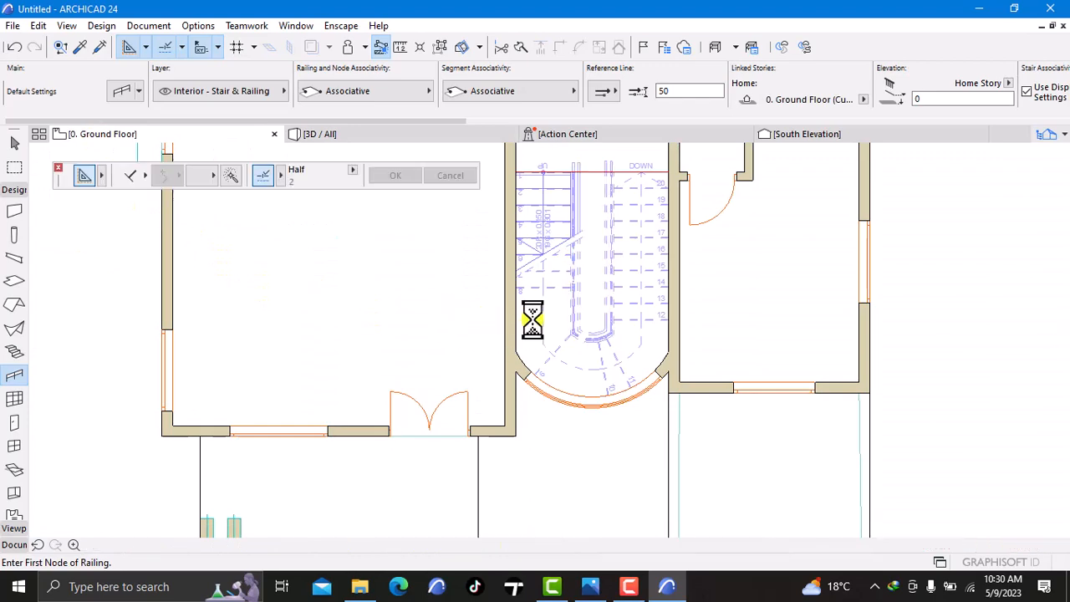
left_click(565, 358)
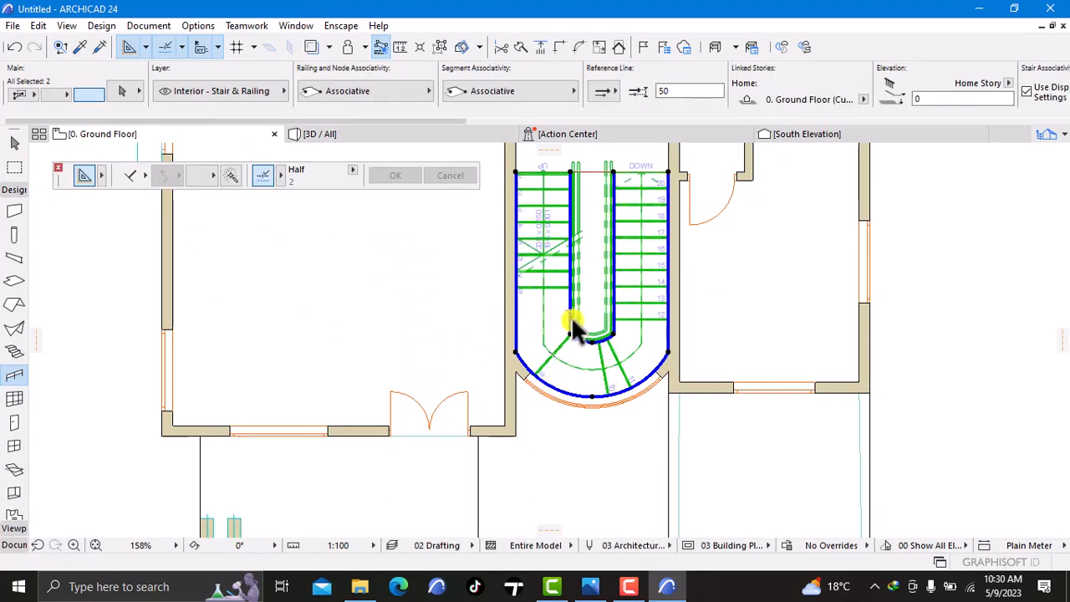
left_click(574, 327)
right_click(940, 306)
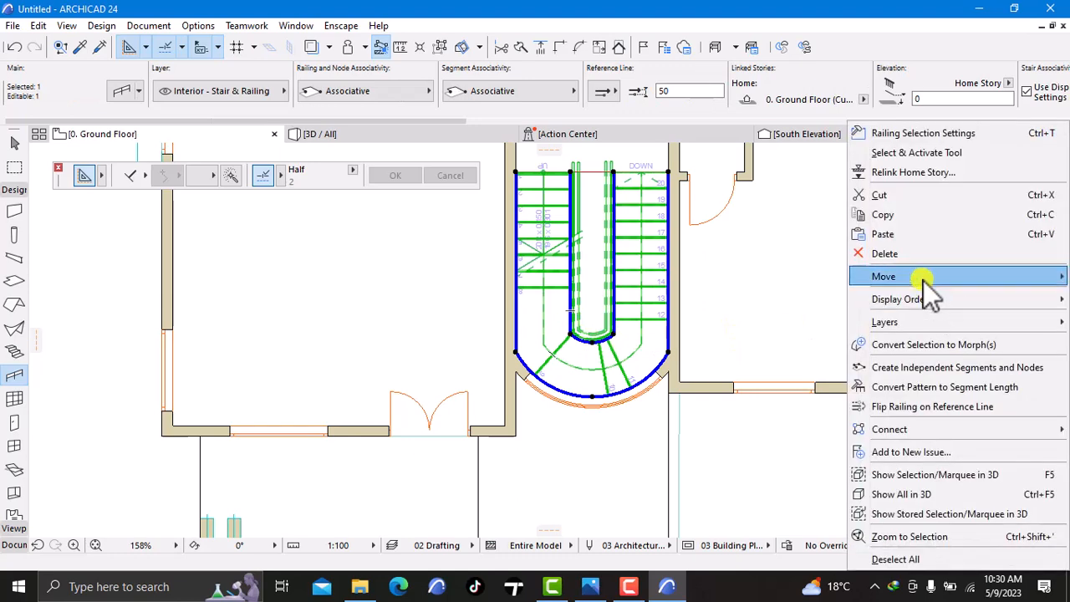
left_click(593, 433)
scroll(606, 436, "down", 7)
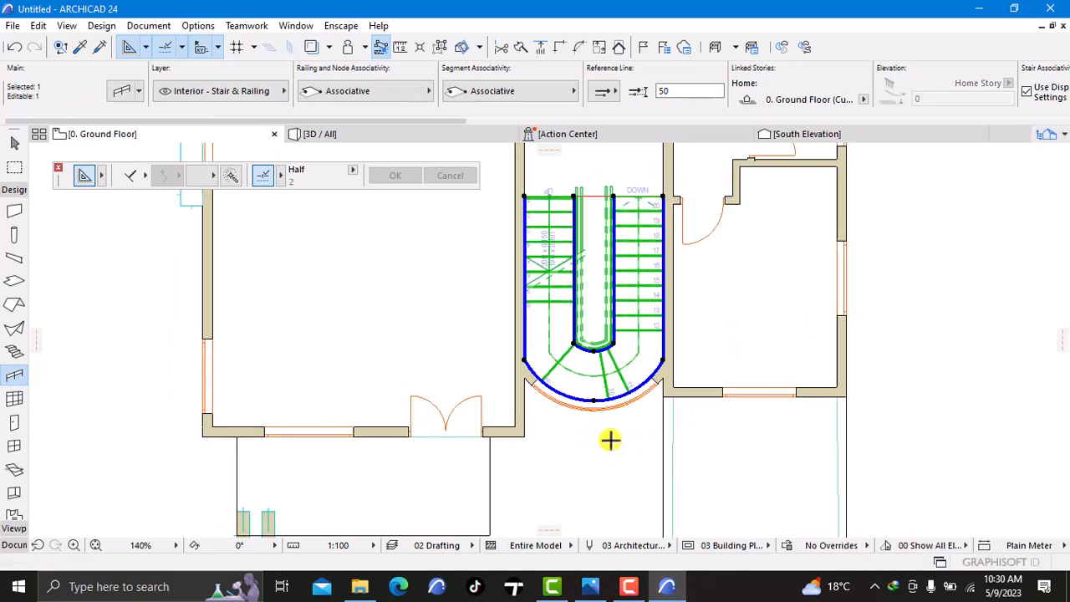
right_click(850, 274)
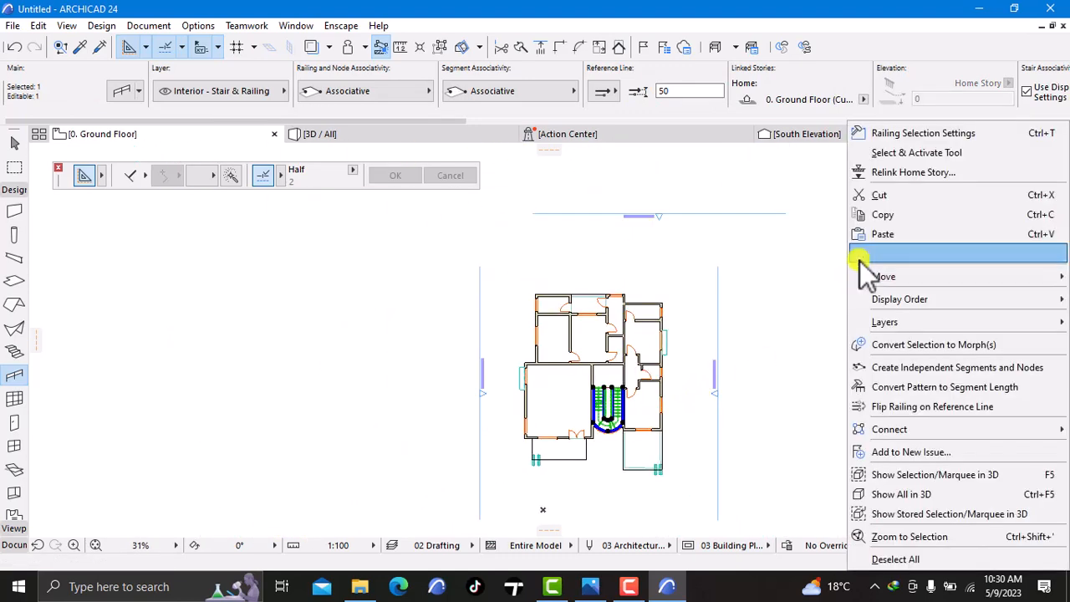
left_click(884, 215)
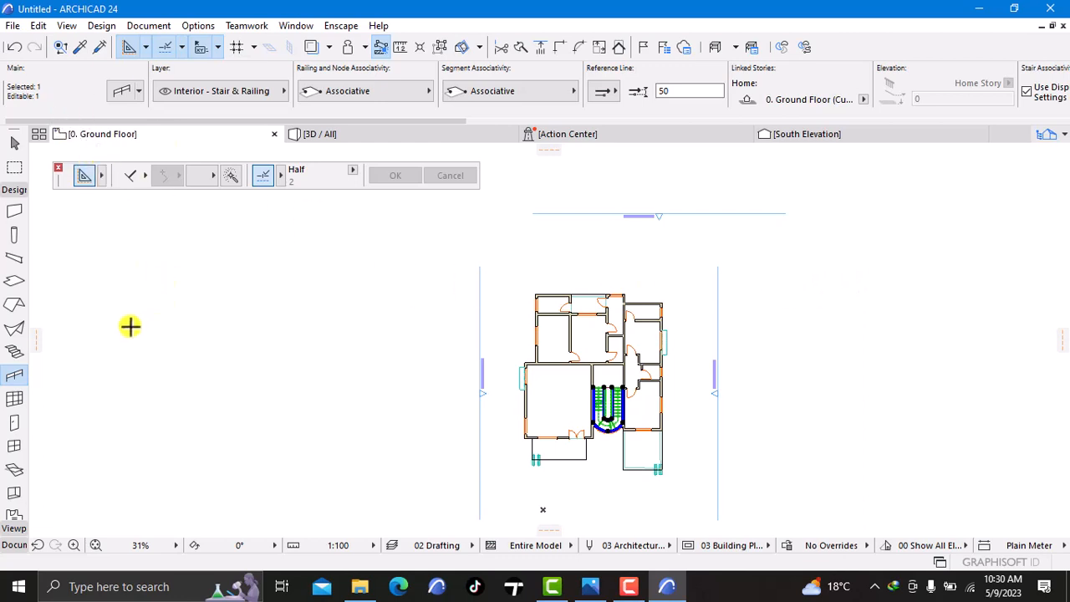
Paste the copied stair and railing onto 1. Story, keeping them in their original position in the stairwell
right_click(109, 132)
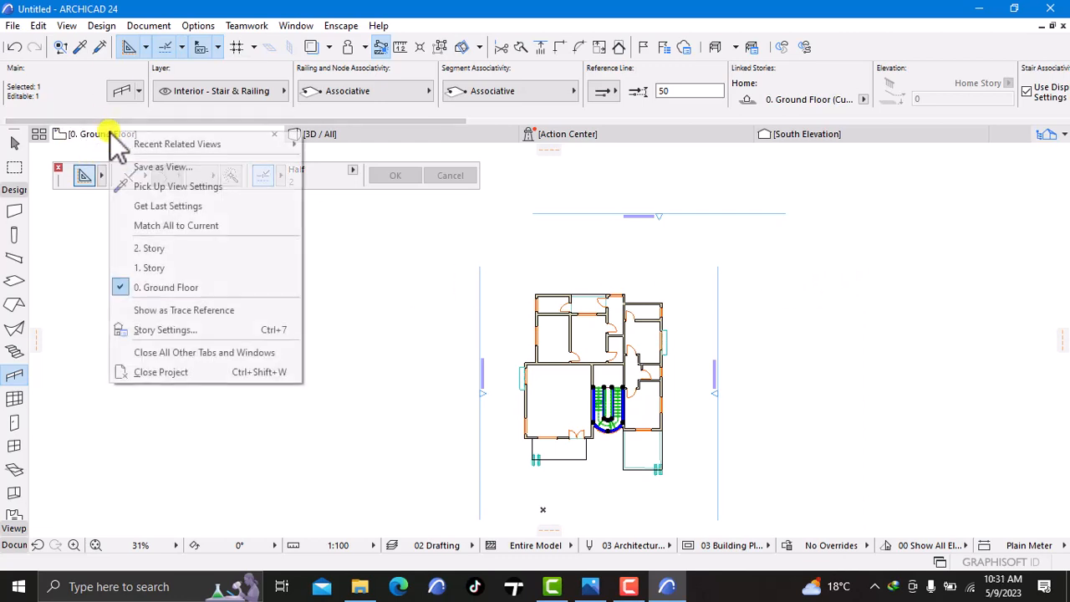
left_click(169, 274)
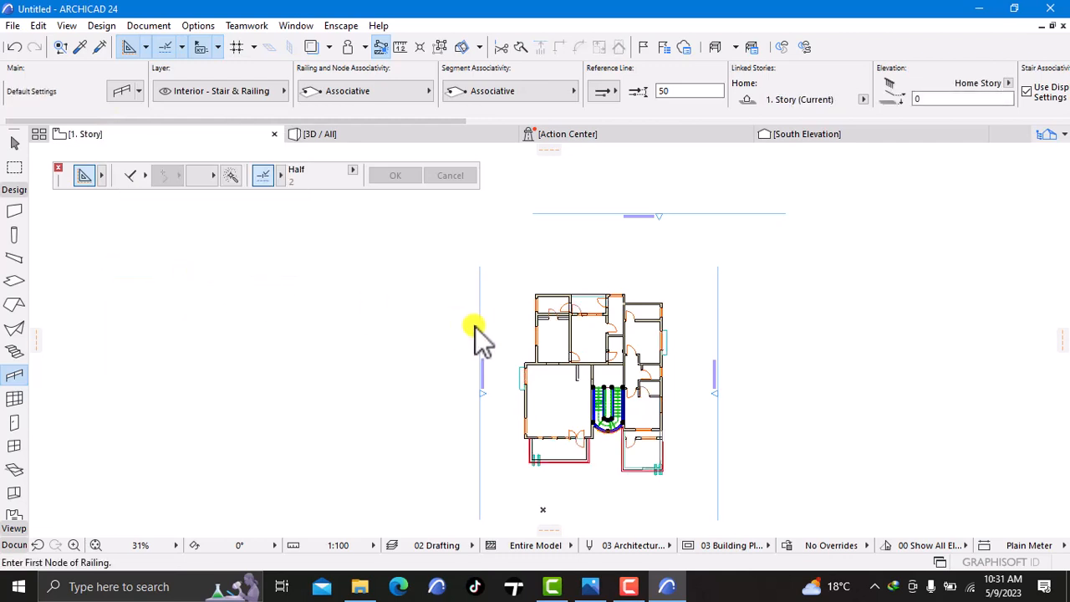
right_click(783, 269)
left_click(830, 266)
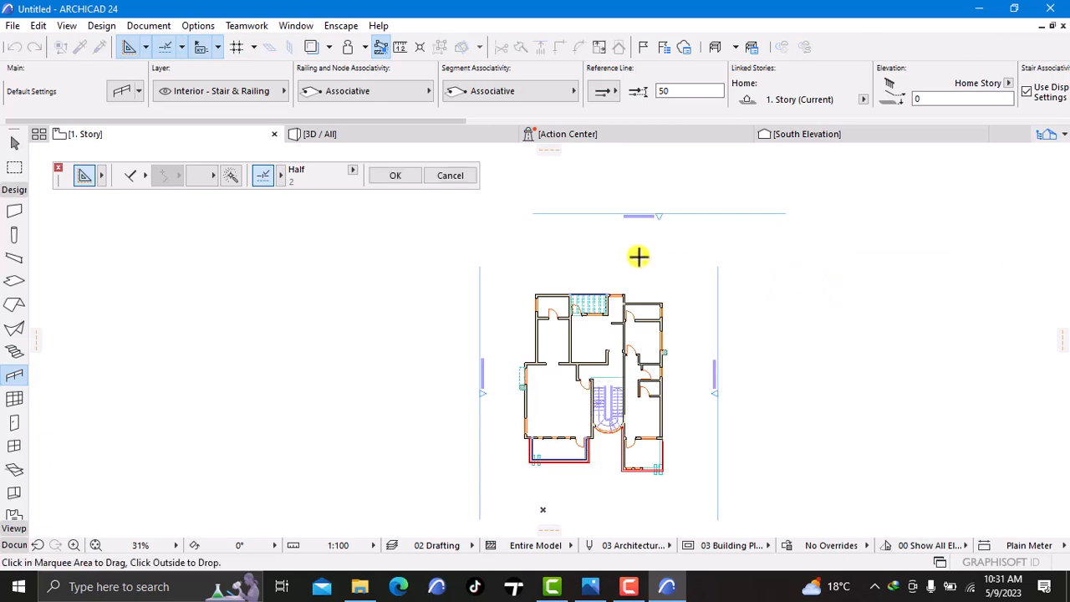
left_click(395, 174)
Examine the pasted upper stair and railing above the lower flight in the 3D view of the facade
left_click(367, 136)
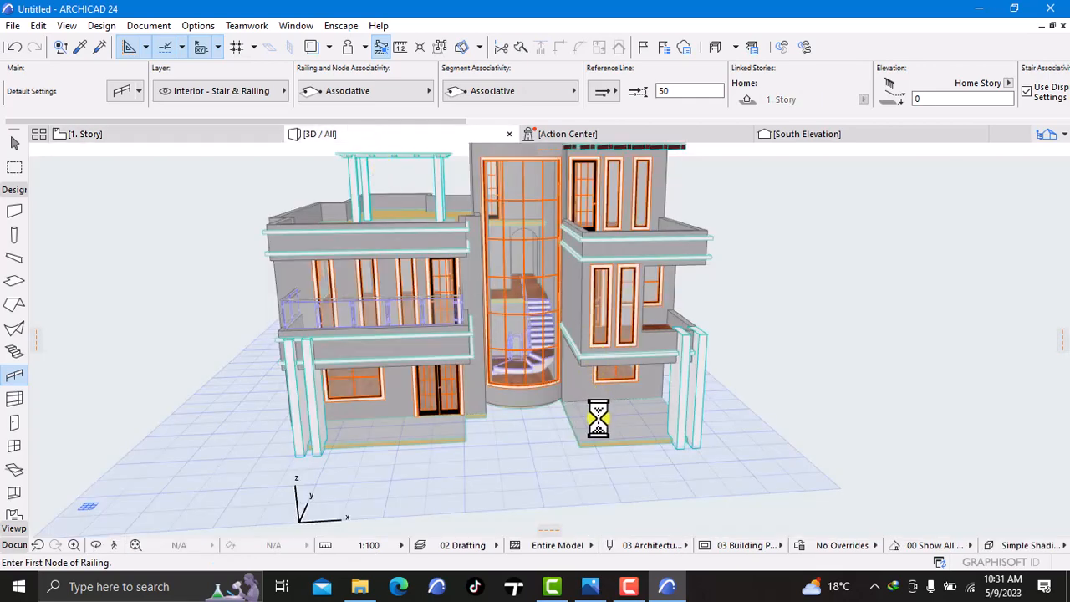
scroll(535, 334, "up", 3)
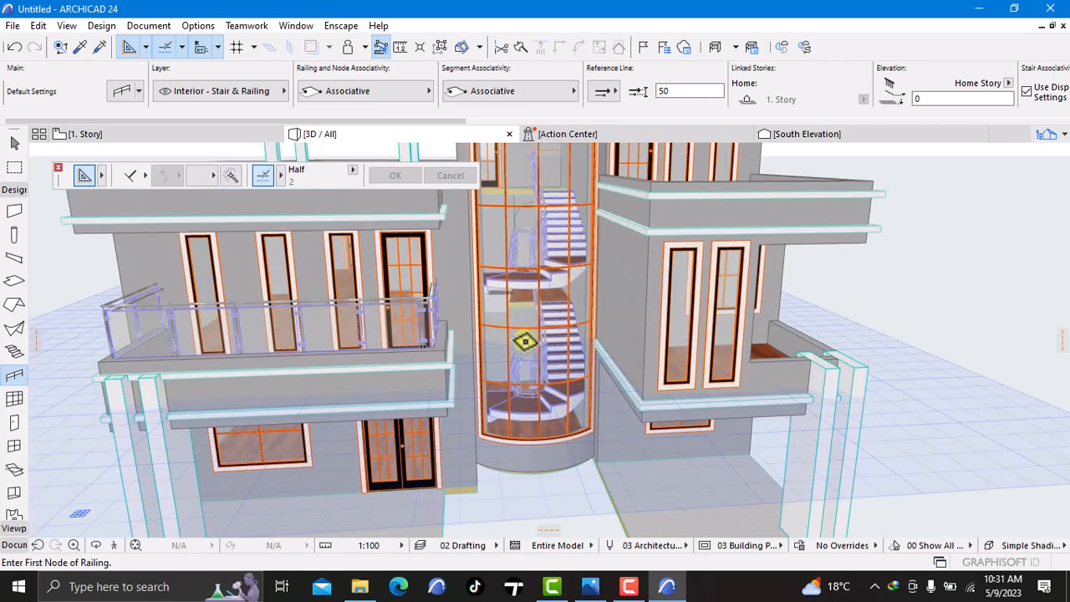
scroll(524, 341, "up", 2)
scroll(542, 358, "up", 2)
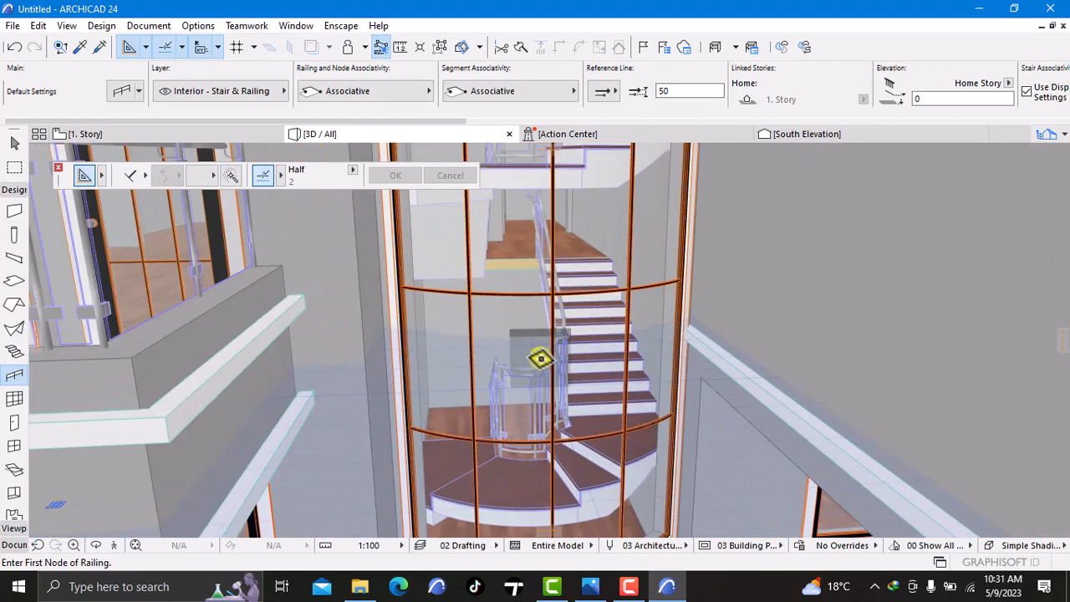
scroll(540, 358, "down", 2)
scroll(540, 358, "down", 2)
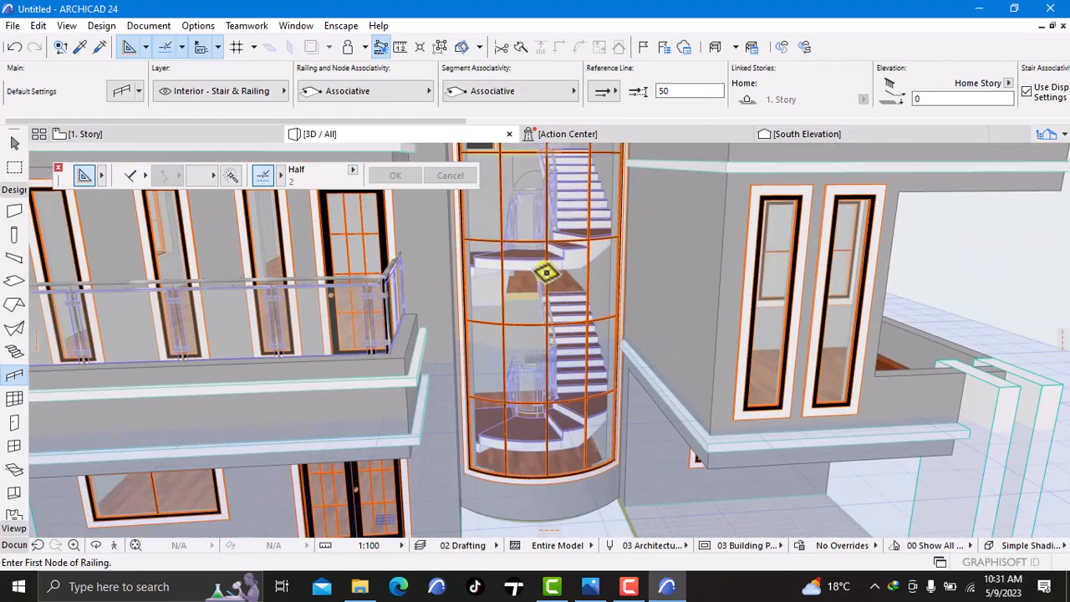
scroll(546, 272, "down", 3)
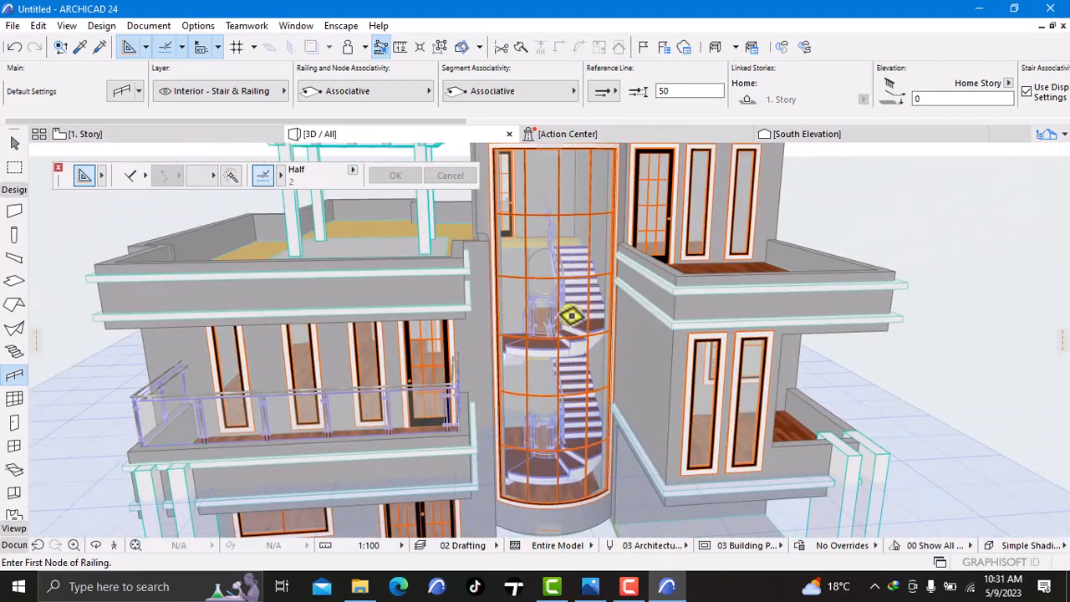
scroll(571, 315, "down", 3)
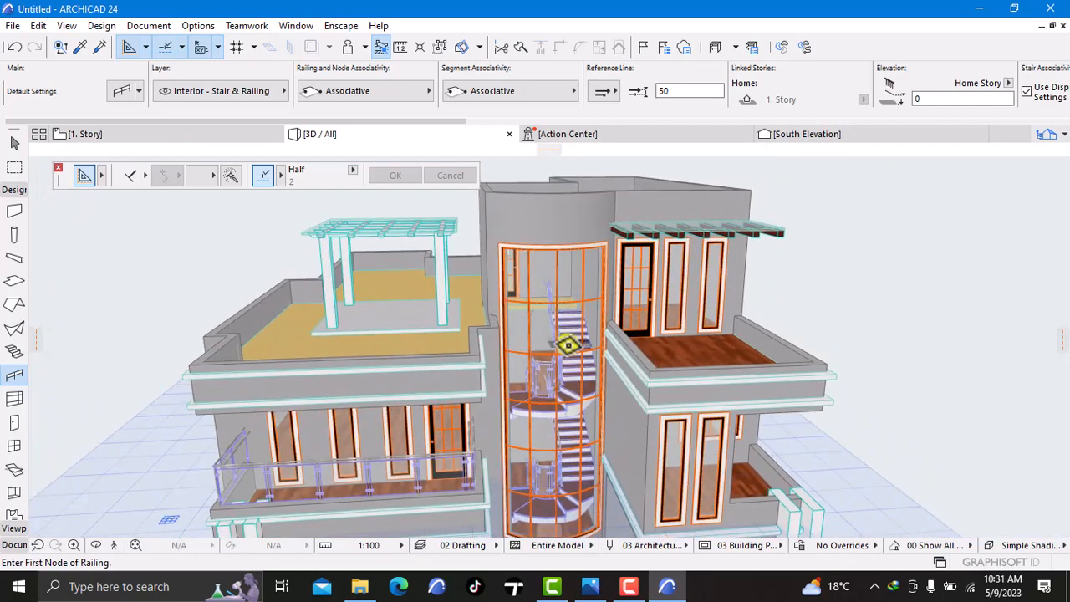
middle_click_drag(568, 344, 568, 275)
scroll(576, 348, "up", 4)
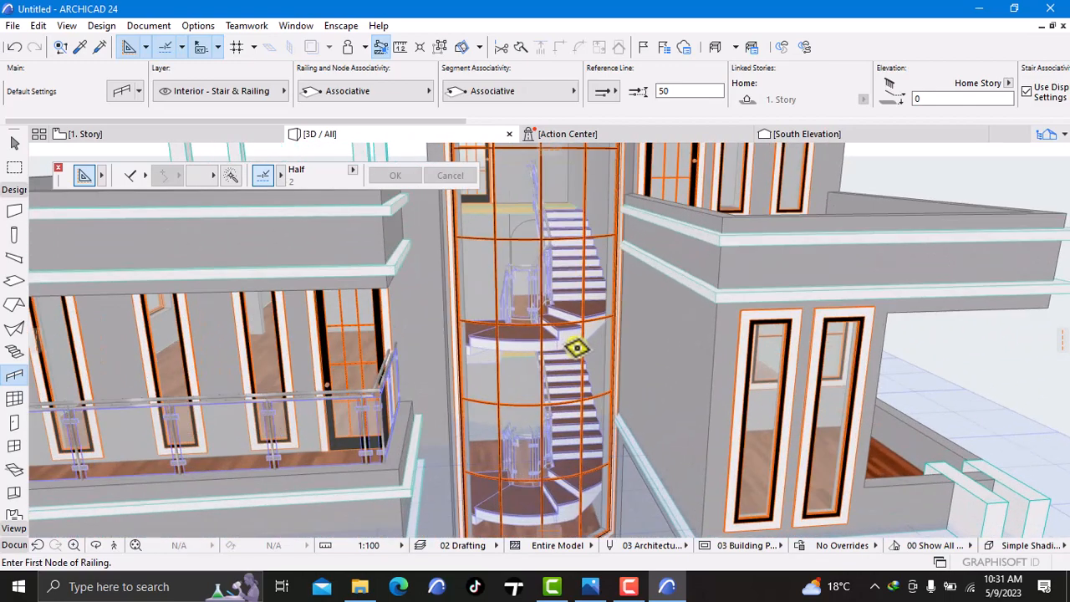
scroll(575, 353, "down", 5)
middle_click_drag(574, 363, 547, 406)
key("Escape")
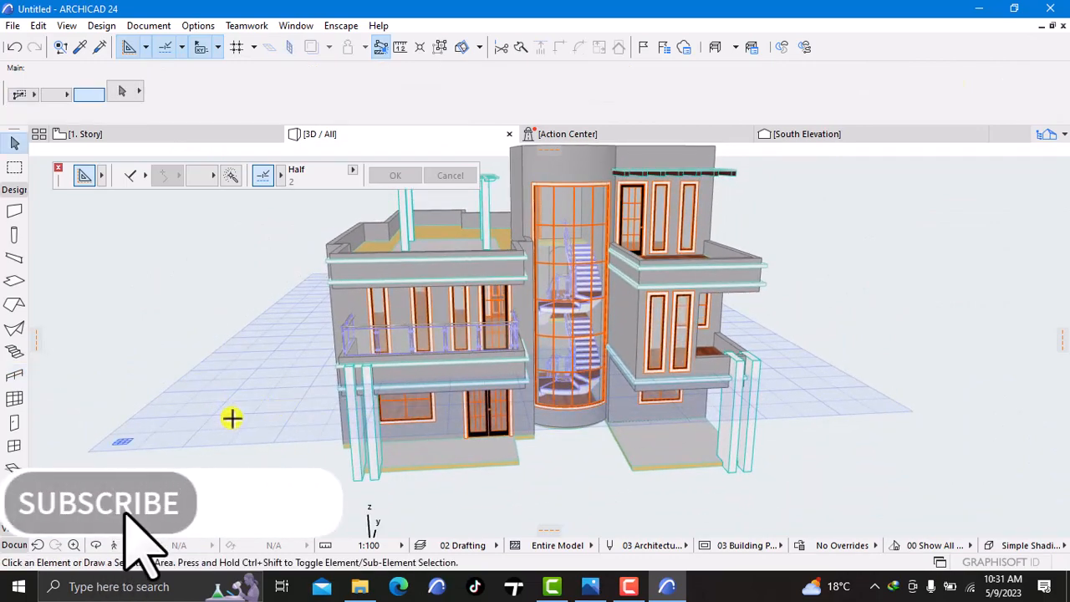
Inspect both stair flights and their landings close up through the curved window from bottom to top
scroll(548, 360, "up", 3)
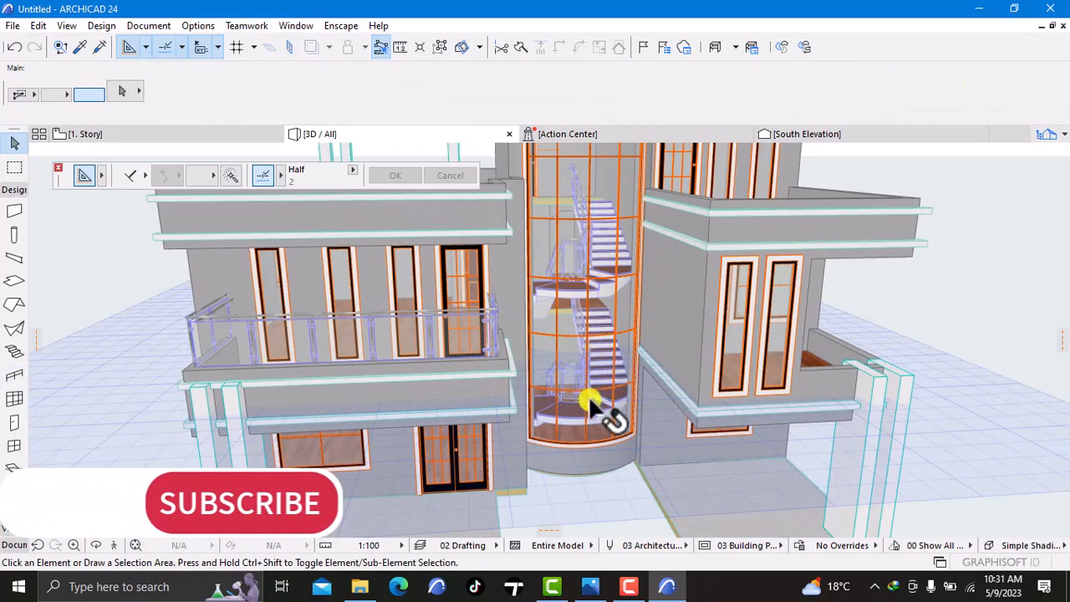
scroll(595, 412, "up", 1)
scroll(590, 420, "up", 2)
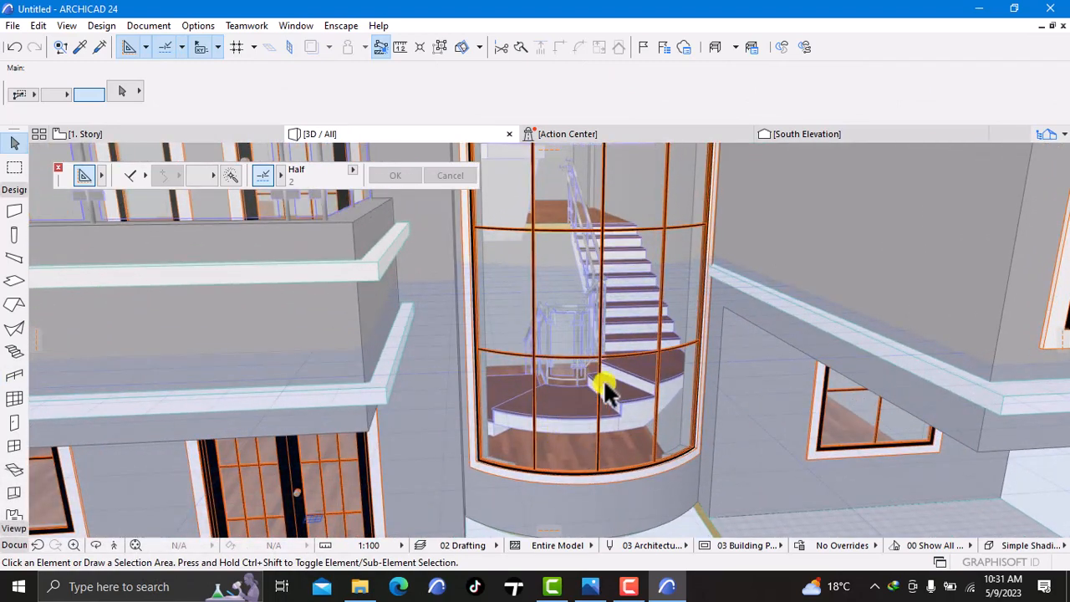
middle_click_drag(567, 407, 537, 457, "shift")
scroll(524, 420, "up", 4)
middle_click_drag(574, 317, 550, 442, "shift")
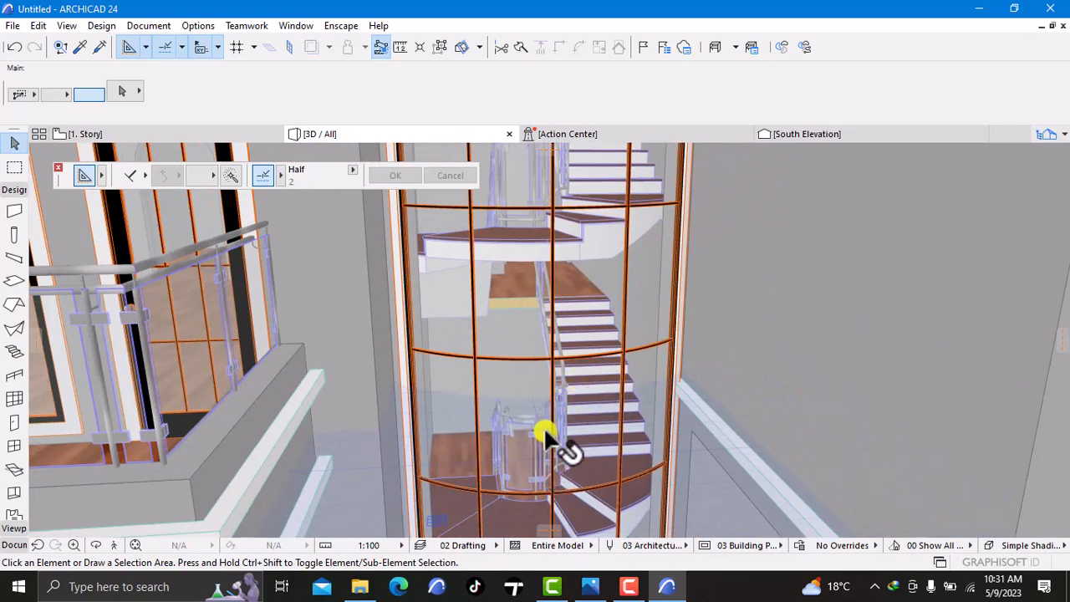
middle_click_drag(544, 437, 537, 364, "shift")
scroll(535, 437, "down", 5)
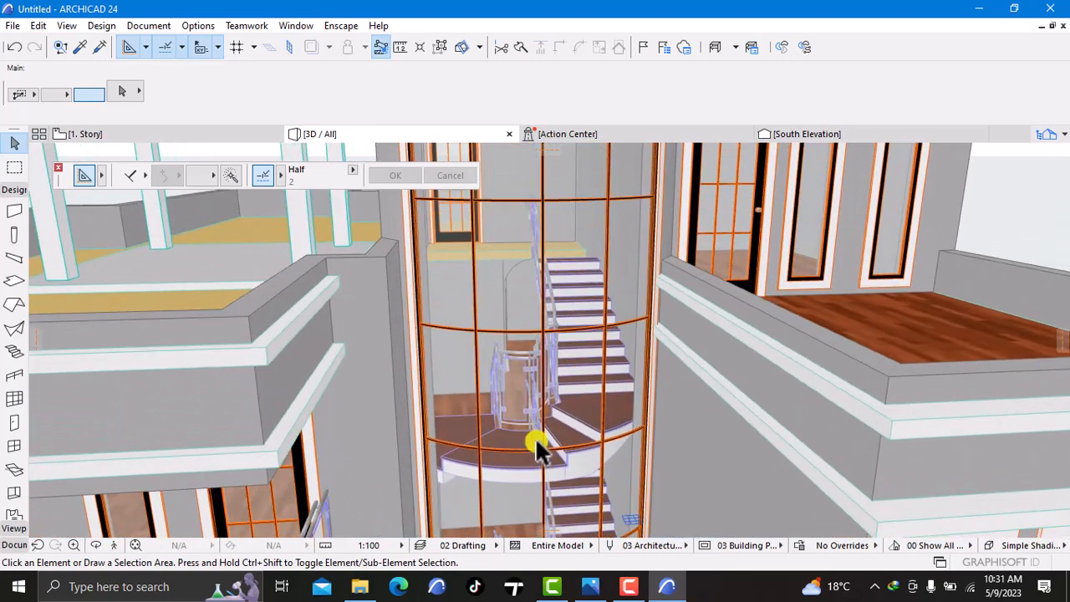
Compare the stair flights seen through the curved window with the whole front facade in the 3D view
scroll(544, 422, "up", 5)
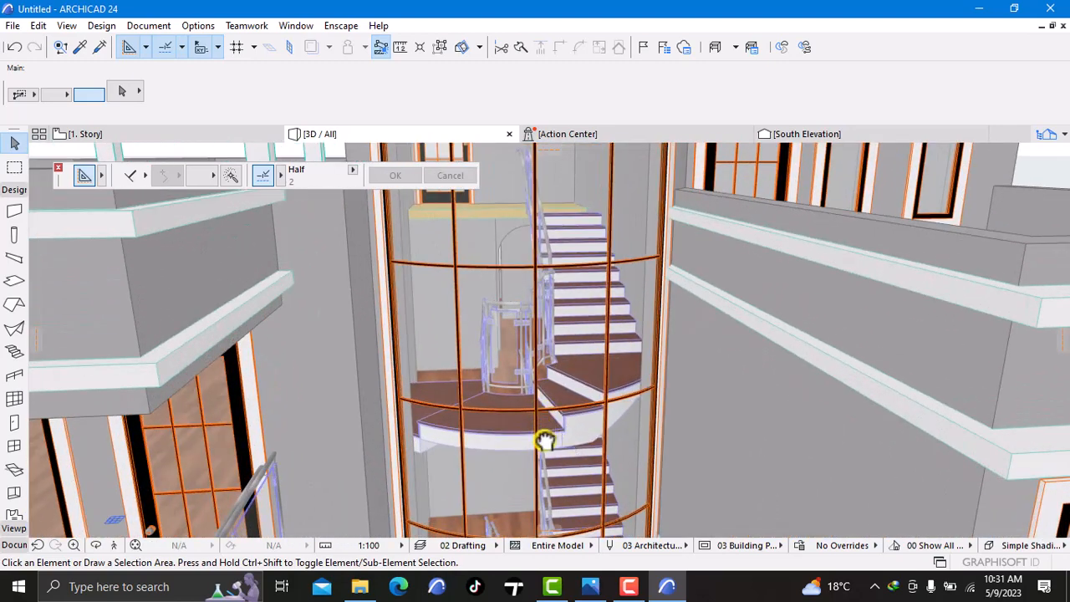
scroll(543, 430, "up", 4)
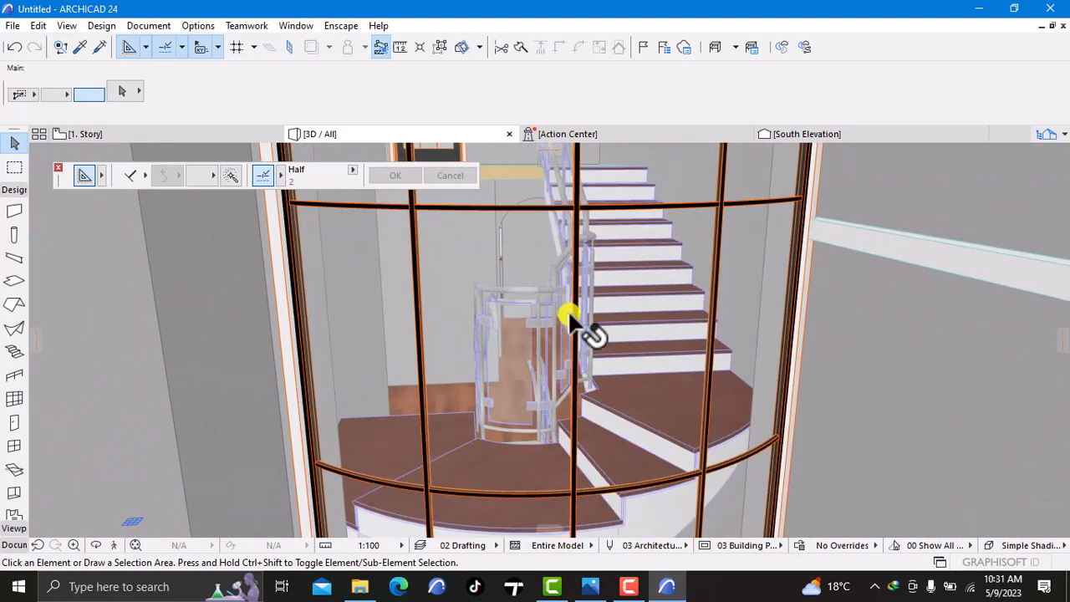
scroll(571, 351, "down", 6)
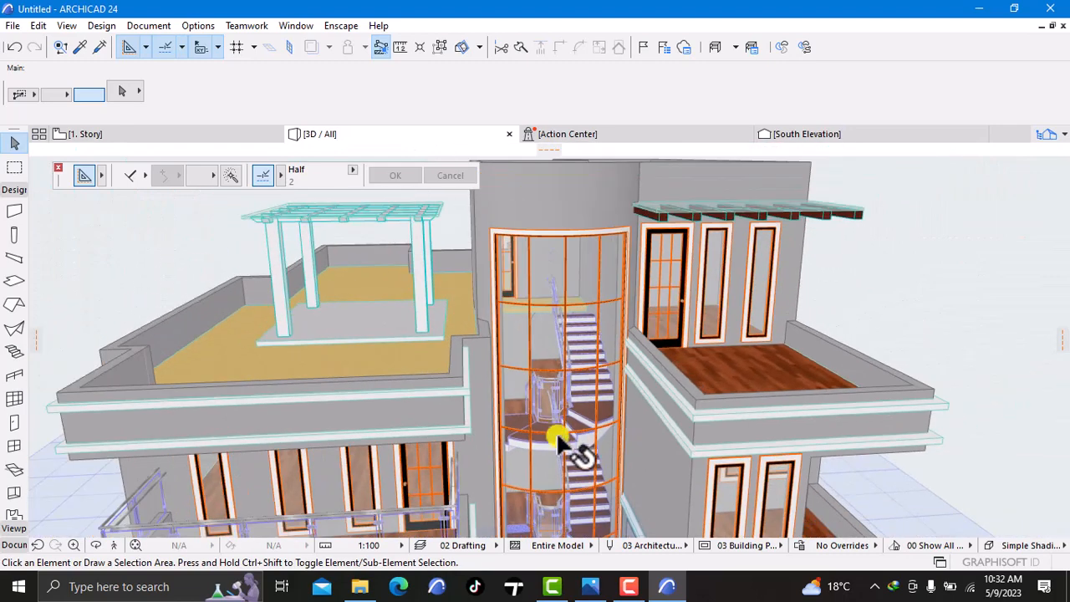
scroll(559, 452, "down", 5)
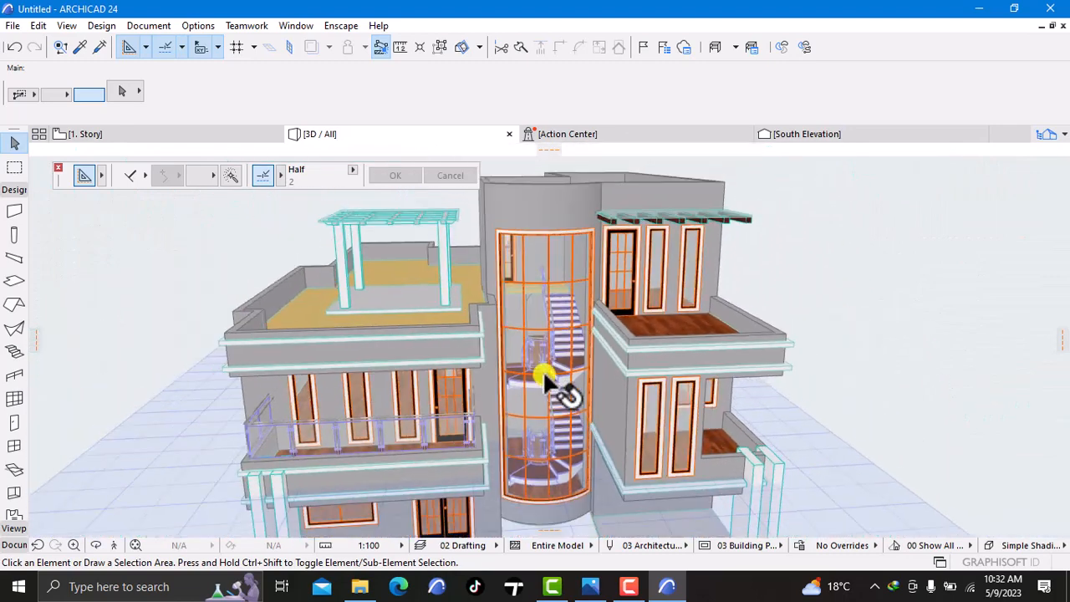
scroll(545, 425, "down", 3)
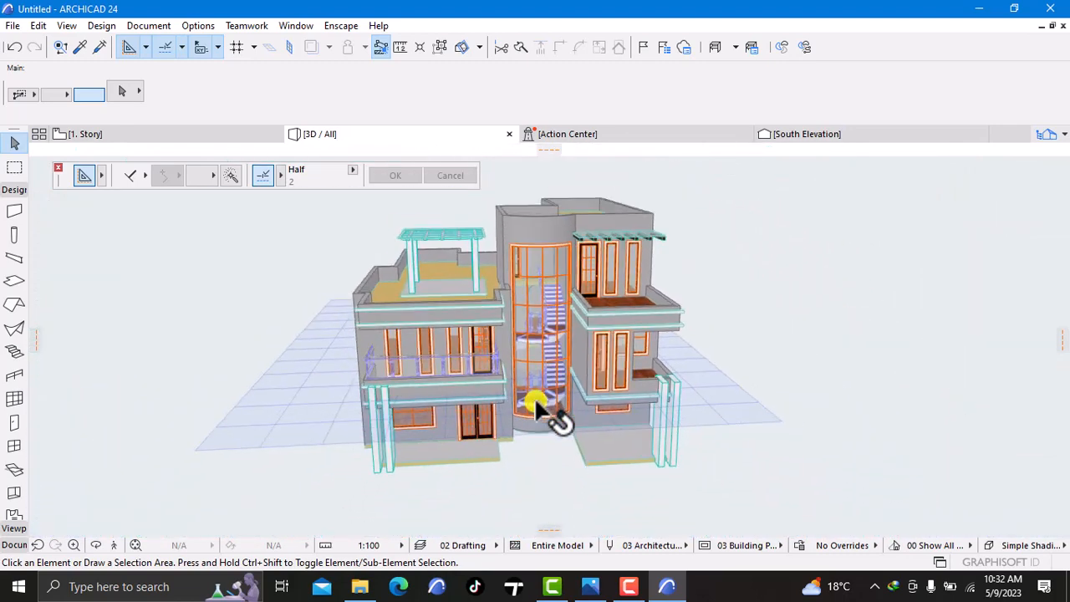
Orbit above the building to examine the roof terraces, their parapets, the pergola and the curved stair tower
right_click(213, 338)
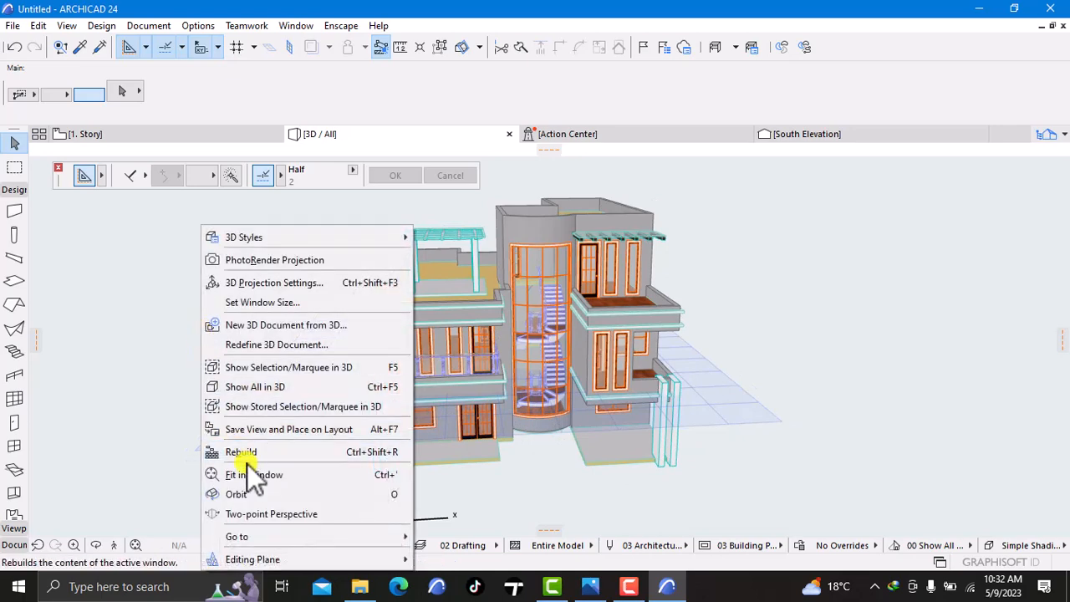
left_click(248, 491)
left_click_drag(688, 342, 540, 340)
middle_click_drag(334, 336, 503, 455)
scroll(506, 361, "up", 3)
scroll(516, 366, "up", 1)
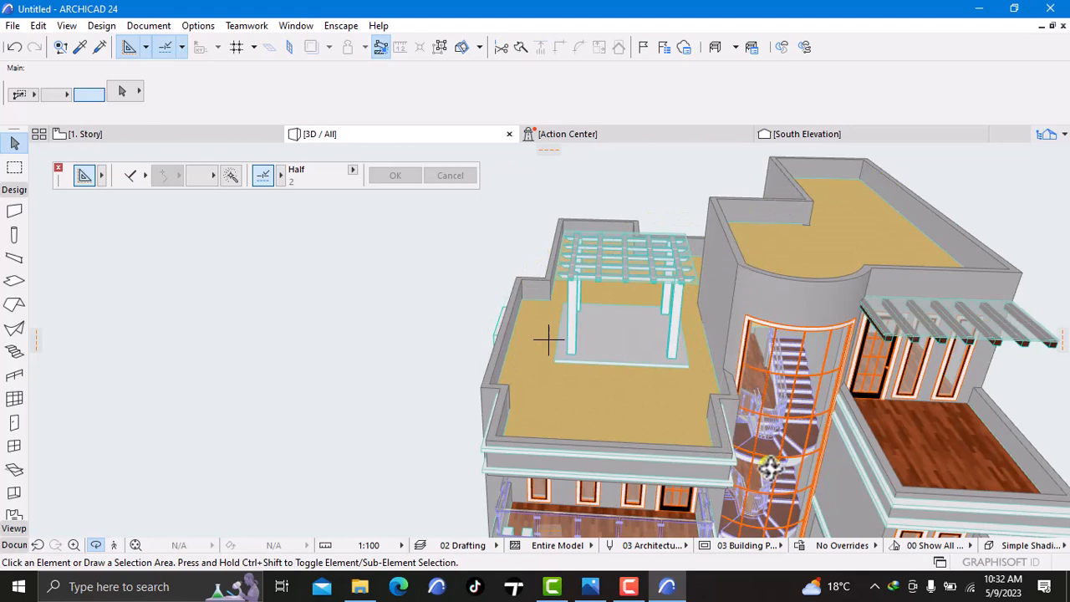
middle_click_drag(797, 449, 760, 377)
scroll(765, 392, "down", 1)
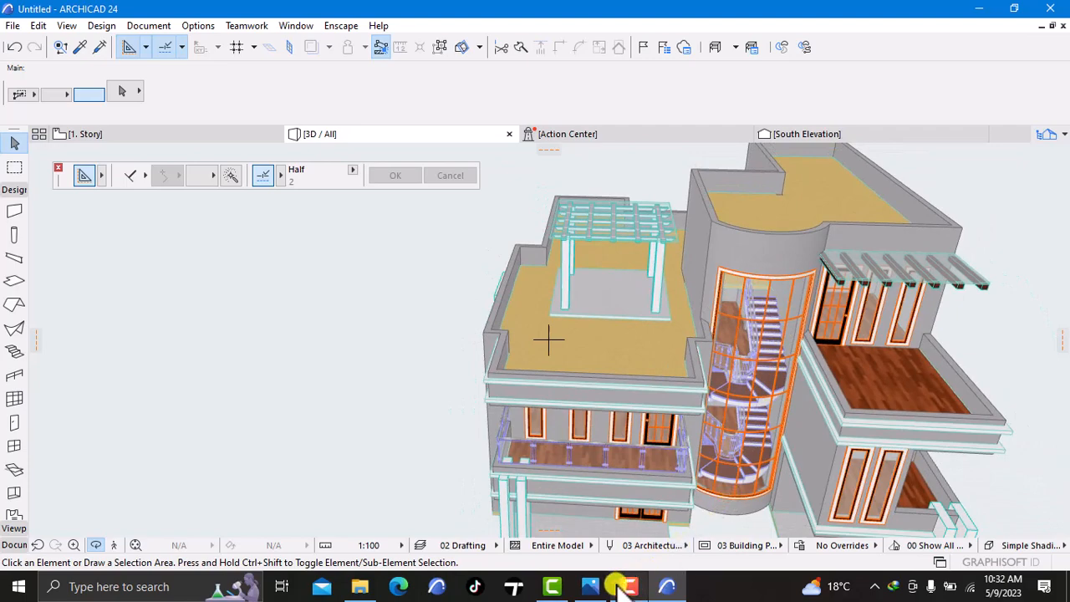
Examine the parapet bands and the curved stair tower's top in the reference rendering Image6.png
mouse_move(592, 584)
left_click(597, 520)
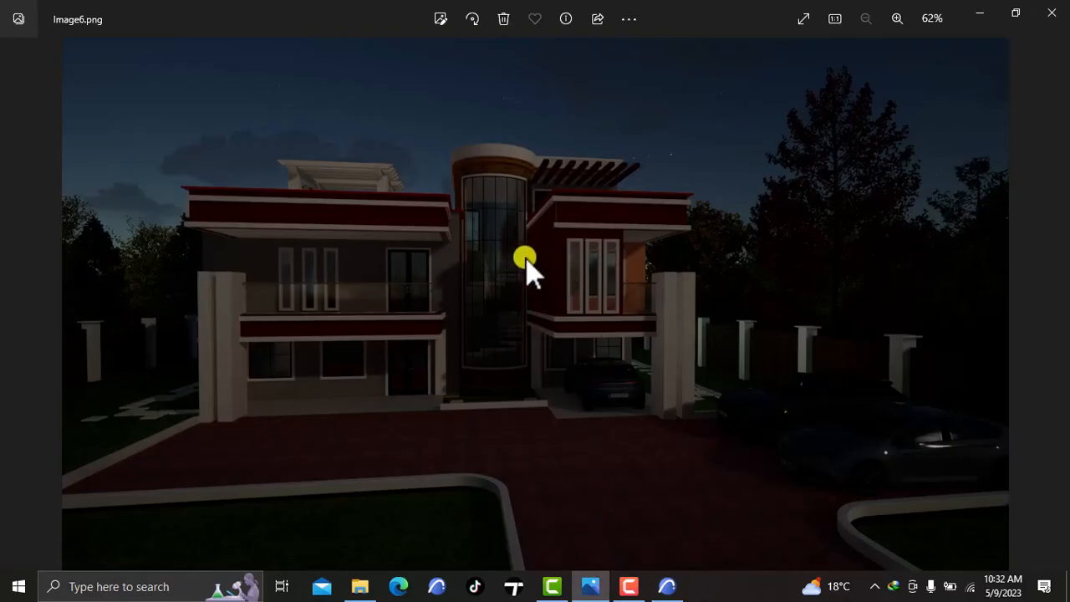
scroll(519, 268, "up", 5)
scroll(468, 213, "down", 1)
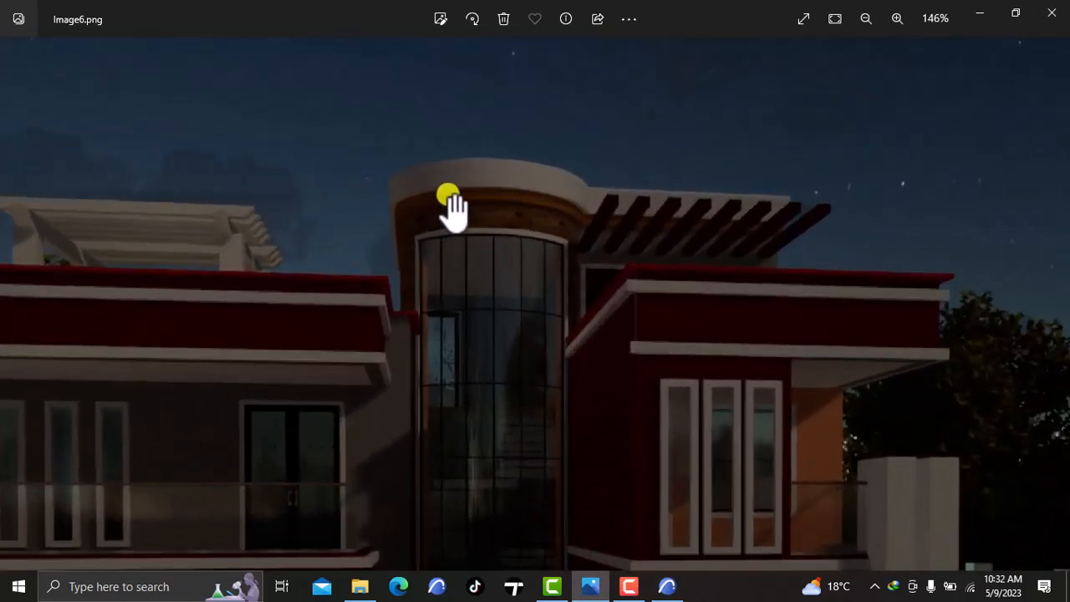
scroll(489, 247, "down", 1)
scroll(479, 254, "down", 1)
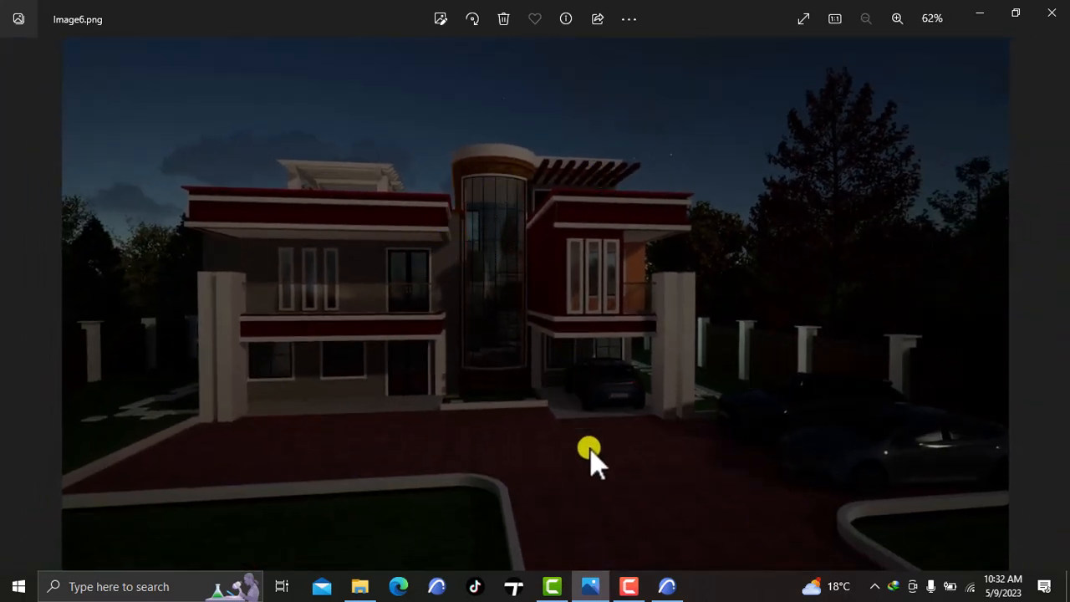
left_click(630, 562)
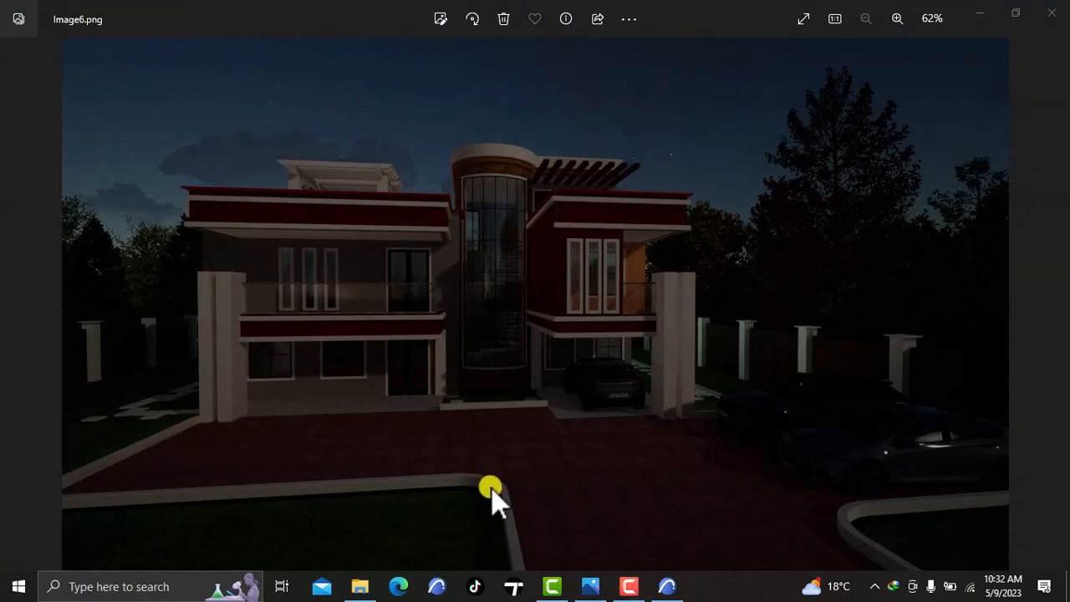
Switch back to ARCHICAD and orbit the model to view the side walls and roof terrace parapets
mouse_move(590, 585)
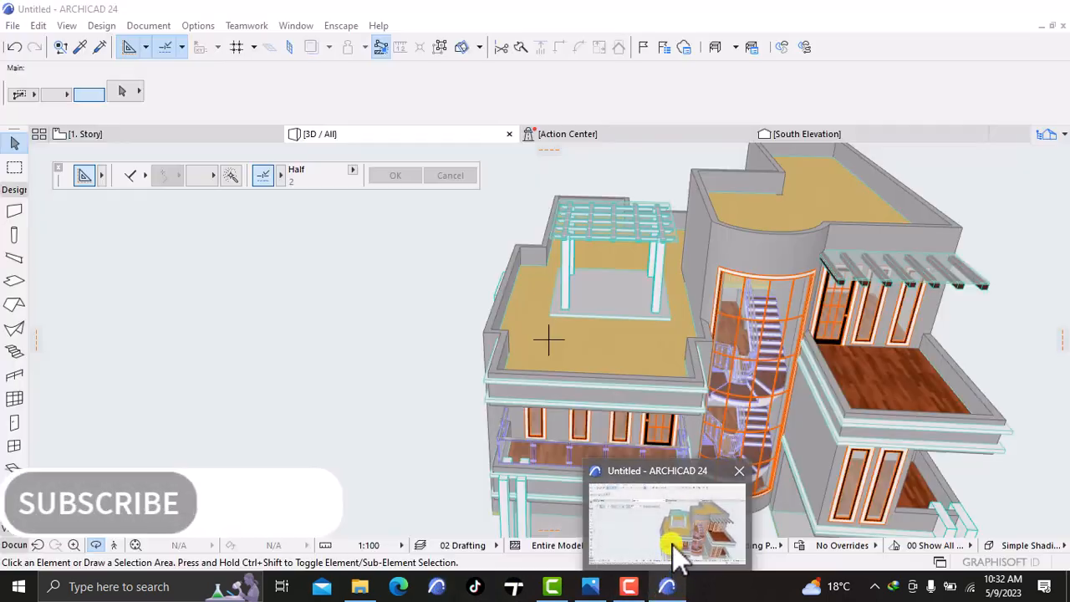
left_click(676, 556)
scroll(650, 447, "down", 5)
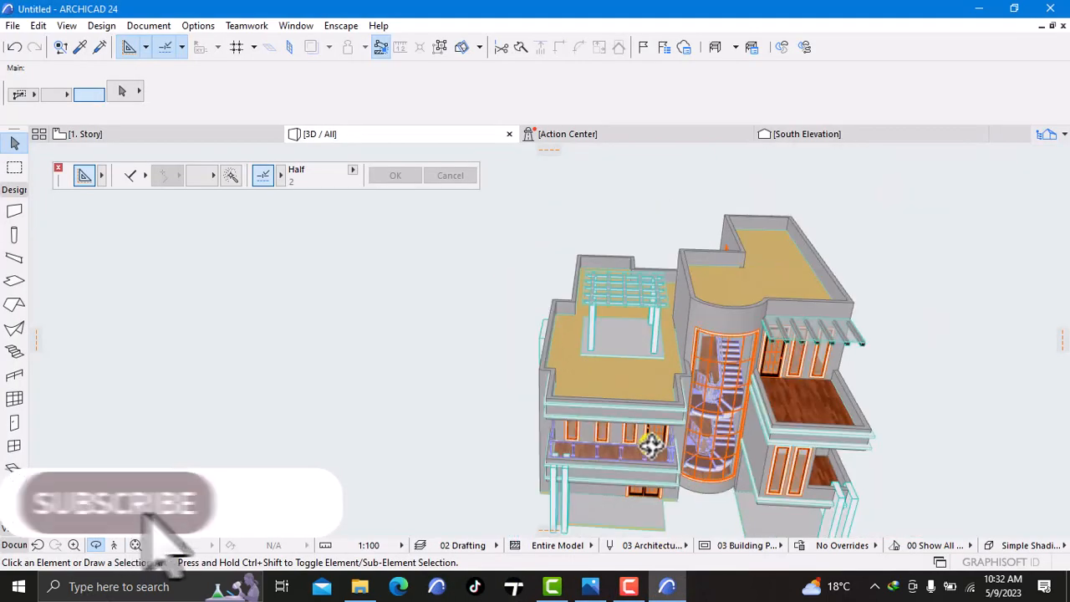
right_click(341, 383)
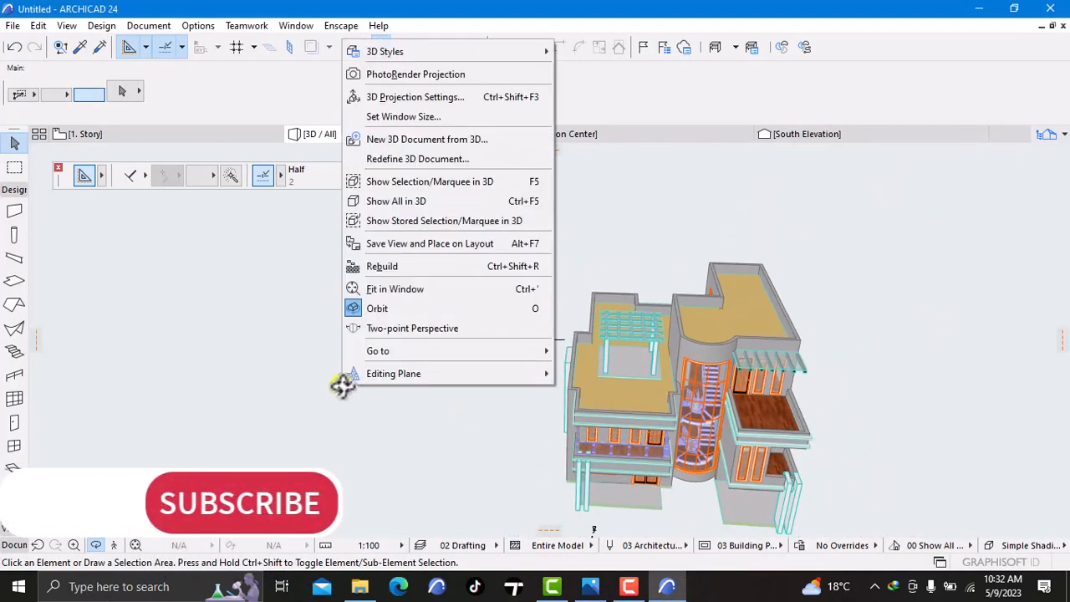
left_click(376, 327)
left_click_drag(362, 384, 509, 418)
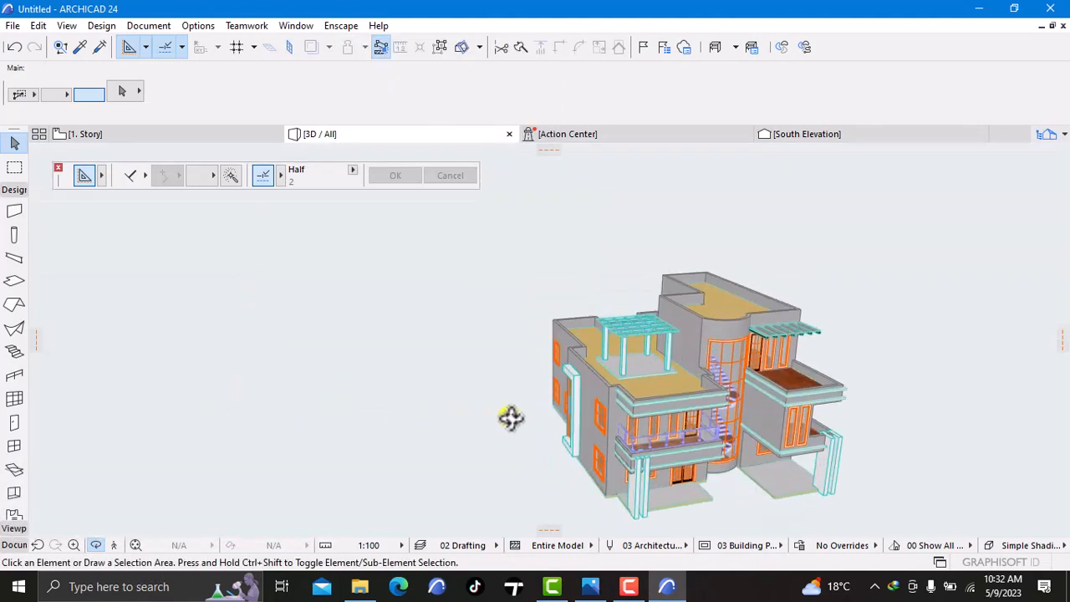
On the 2. Story plan, start a solid-line polyline along the terrace parapet's outer edge, from the curved stairwell wall around the front projection to the southwest corner
right_click(136, 139)
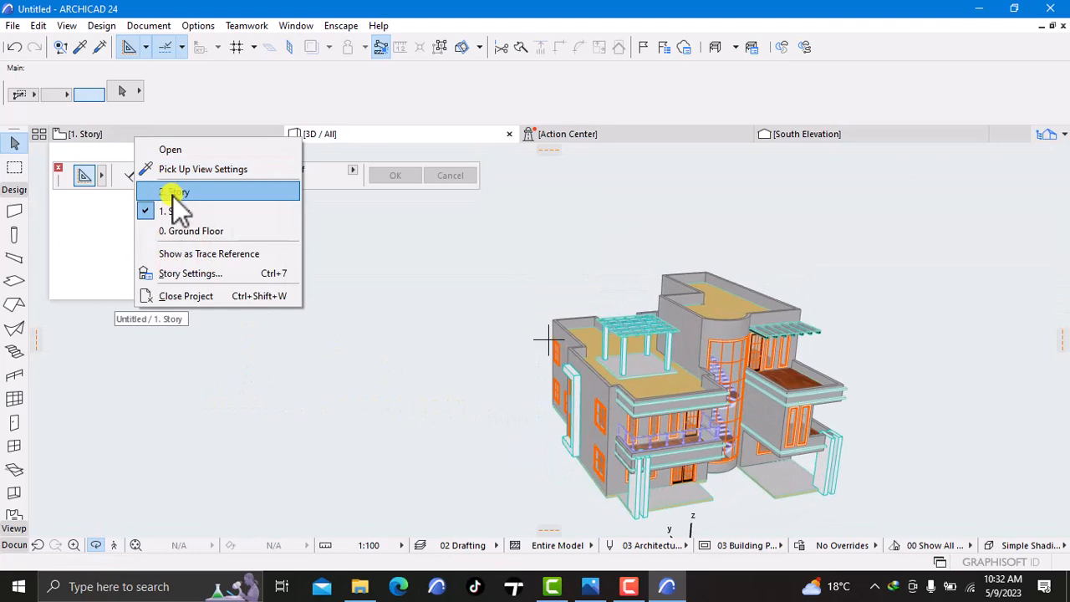
left_click(172, 192)
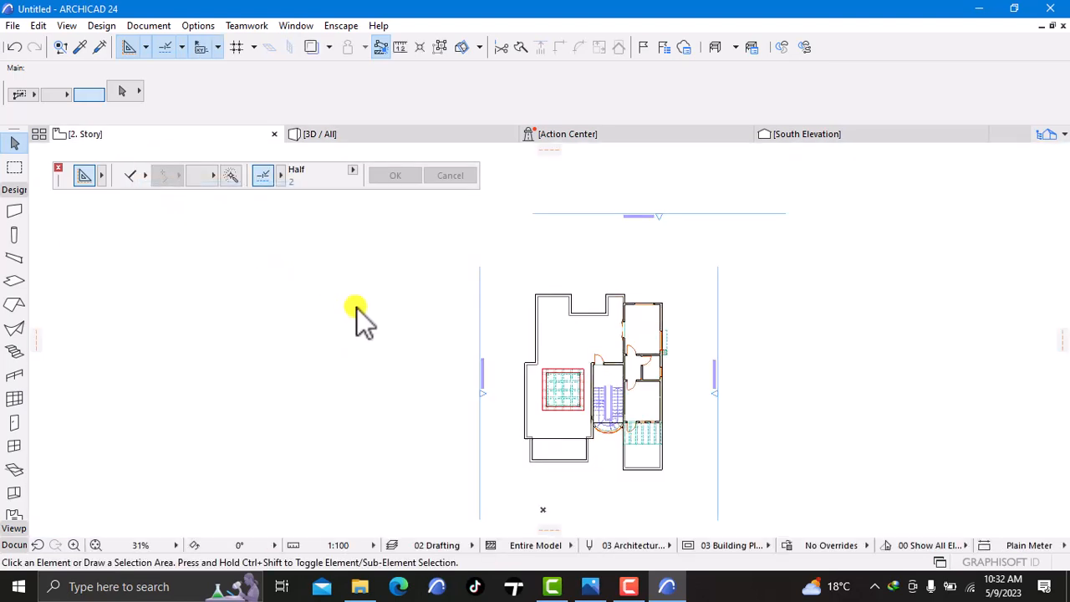
middle_click_drag(618, 398, 703, 352)
scroll(615, 383, "up", 6)
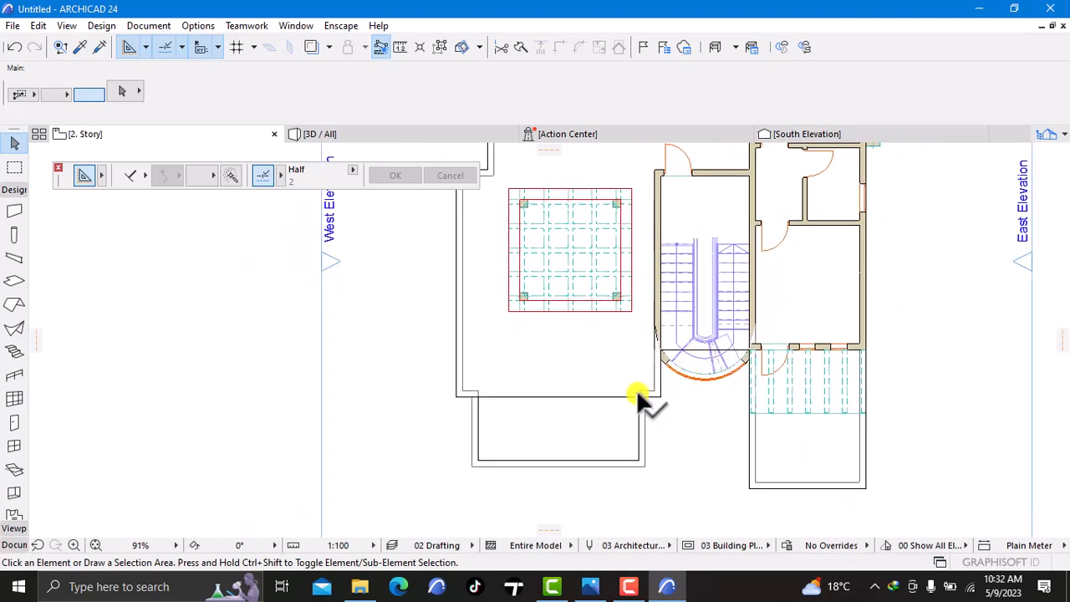
left_click(13, 544)
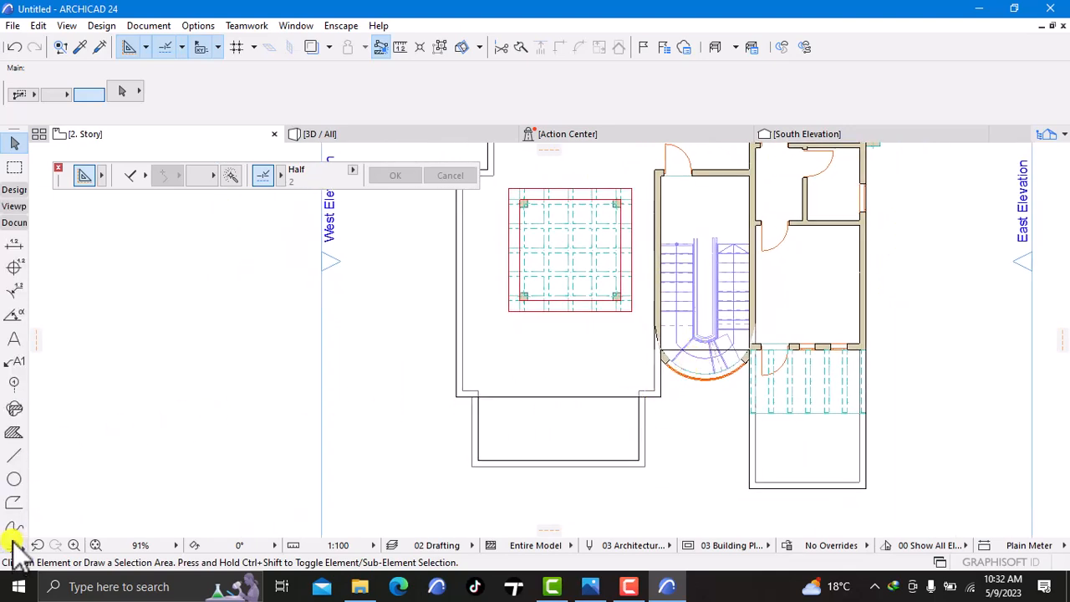
left_click(11, 472)
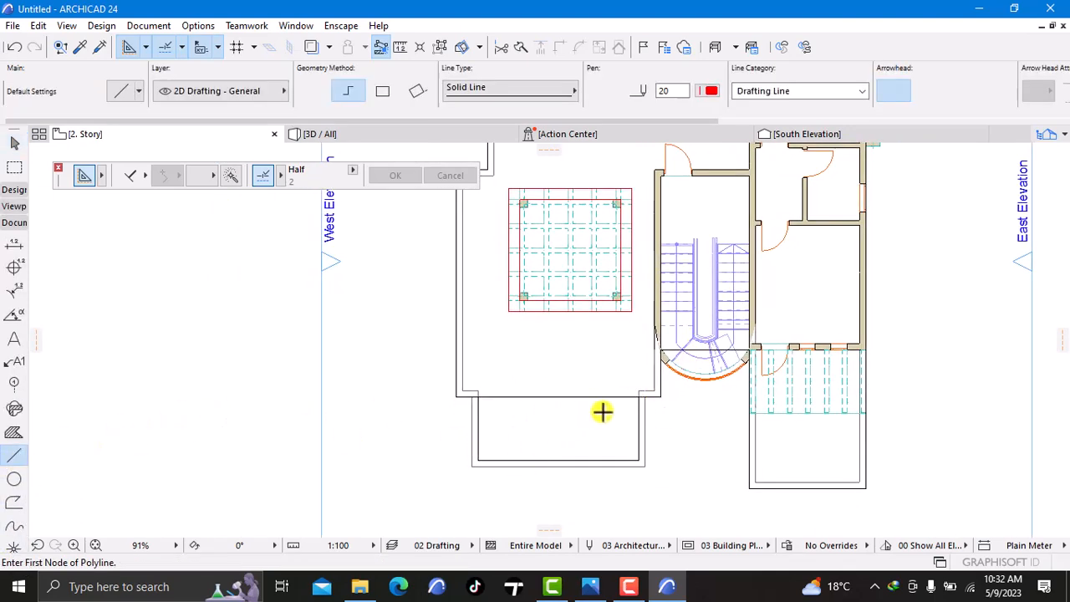
left_click(661, 358)
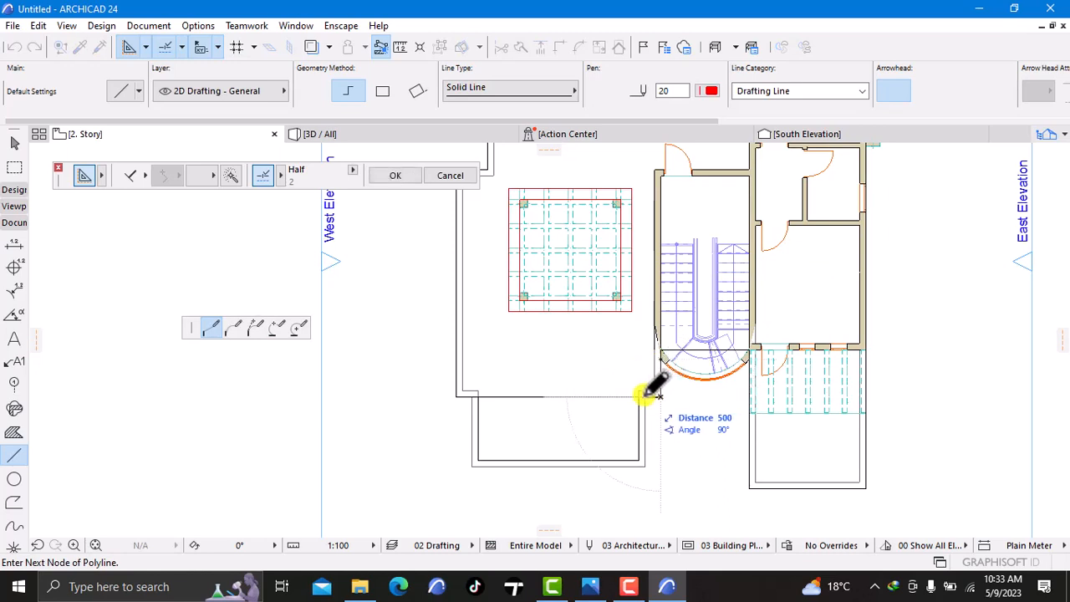
left_click(645, 396)
left_click(645, 465)
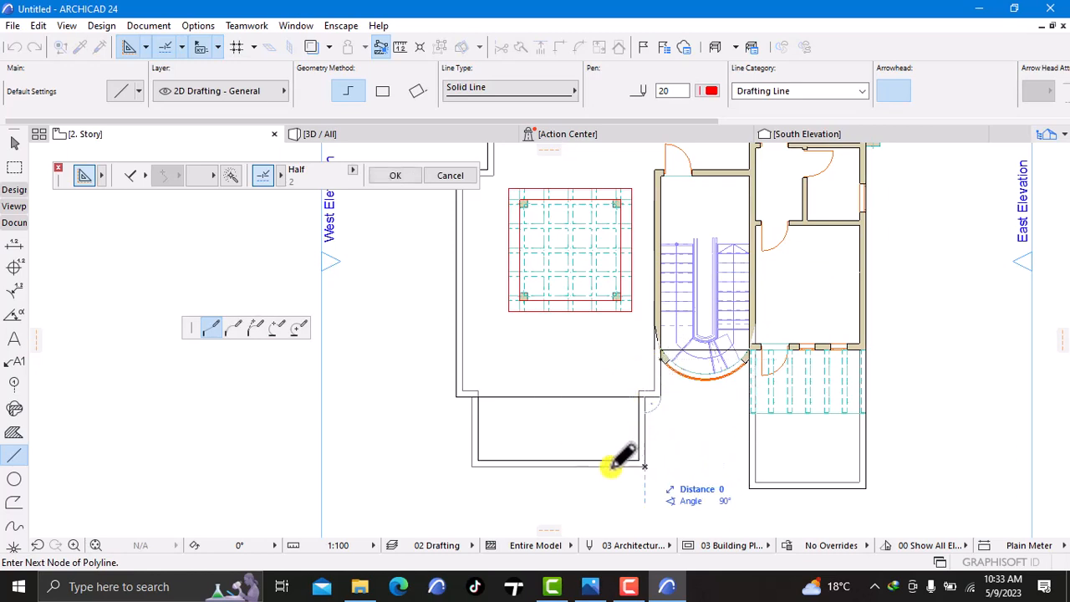
left_click(472, 465)
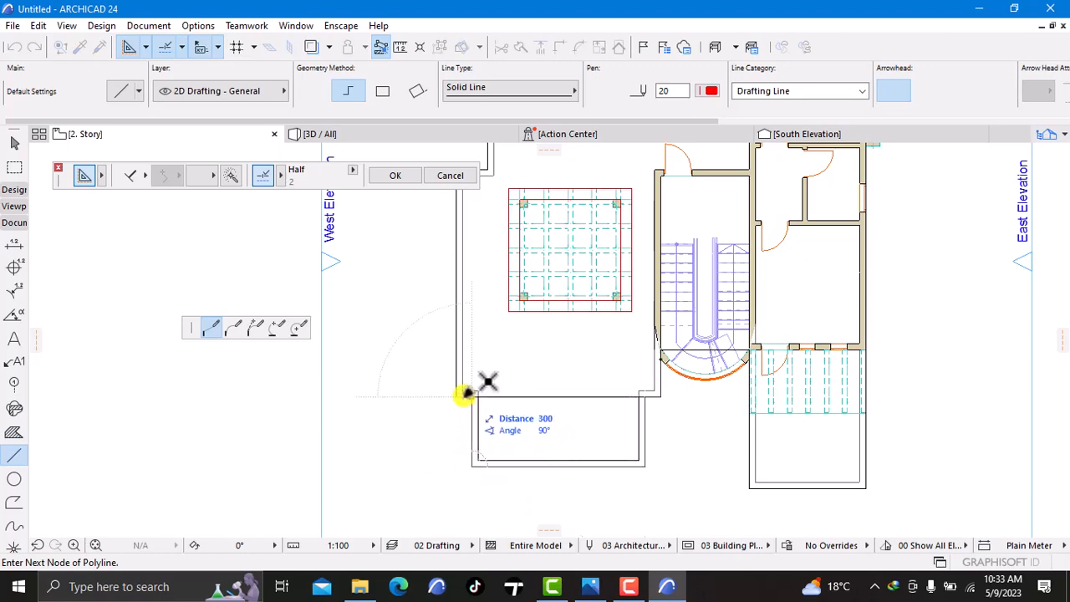
left_click(457, 397)
Continue the polyline along the terrace's west edge, 7200 mm to the setback, around it and 6500 mm to the northwest corner
scroll(452, 331, "down", 1)
middle_click_drag(452, 332, 455, 423)
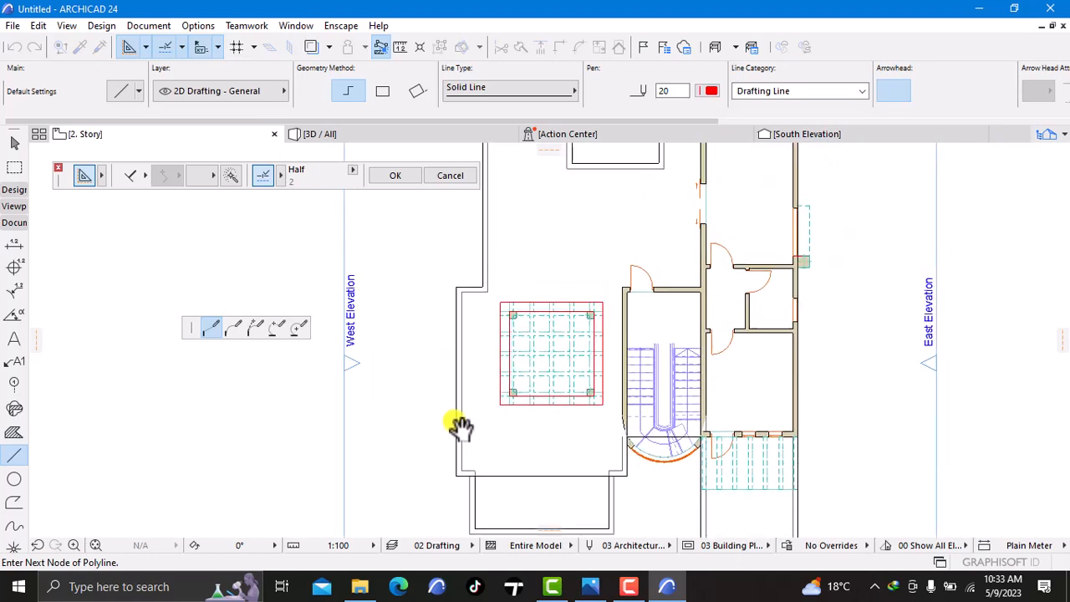
scroll(455, 424, "up", 1)
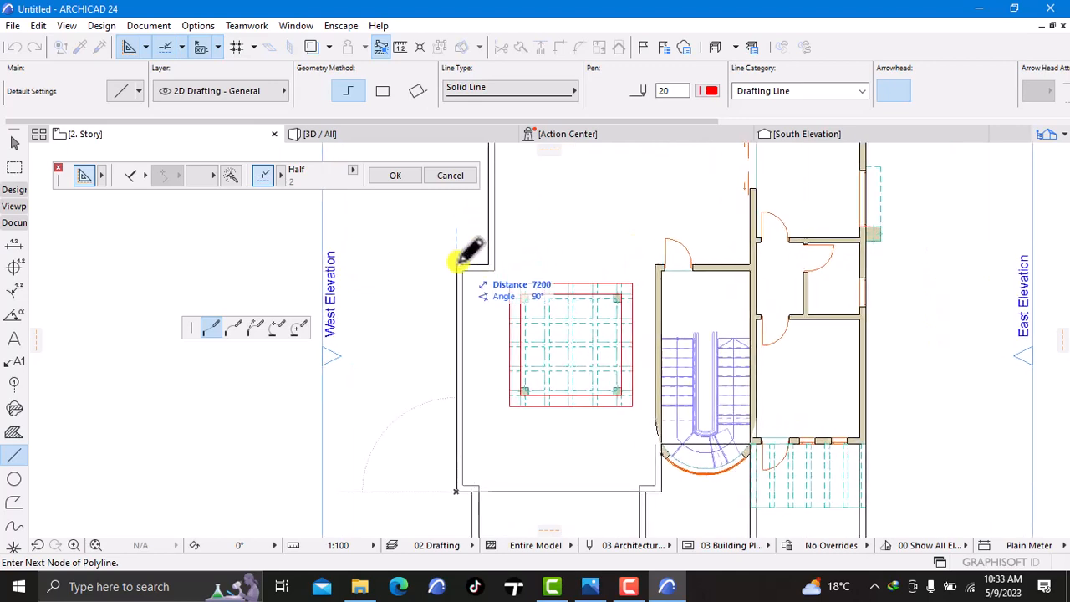
left_click(457, 265)
left_click(488, 263)
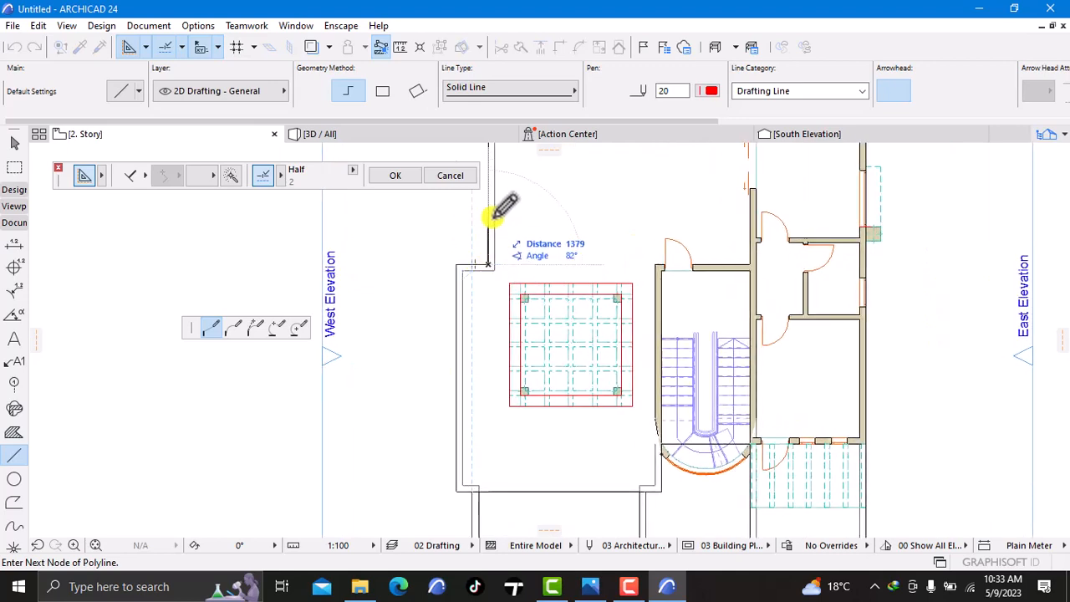
scroll(485, 318, "down", 2)
scroll(497, 279, "up", 2)
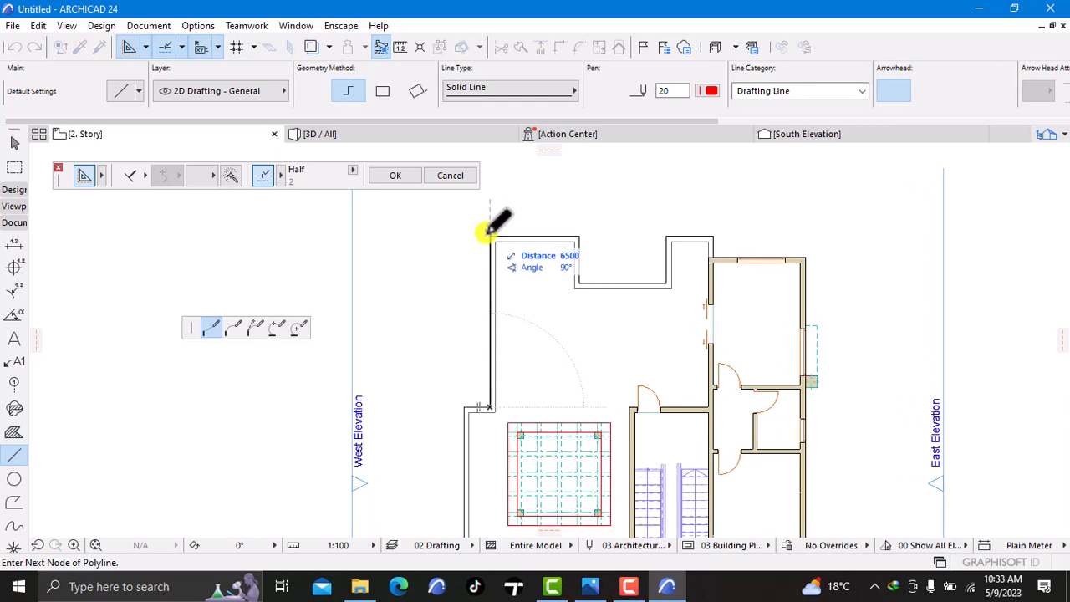
left_click(490, 236)
Trace the terrace's rear edge around its 1800 mm deep recess and finish the polyline 800 mm down at the bedroom wall's outer corner
left_click(578, 237)
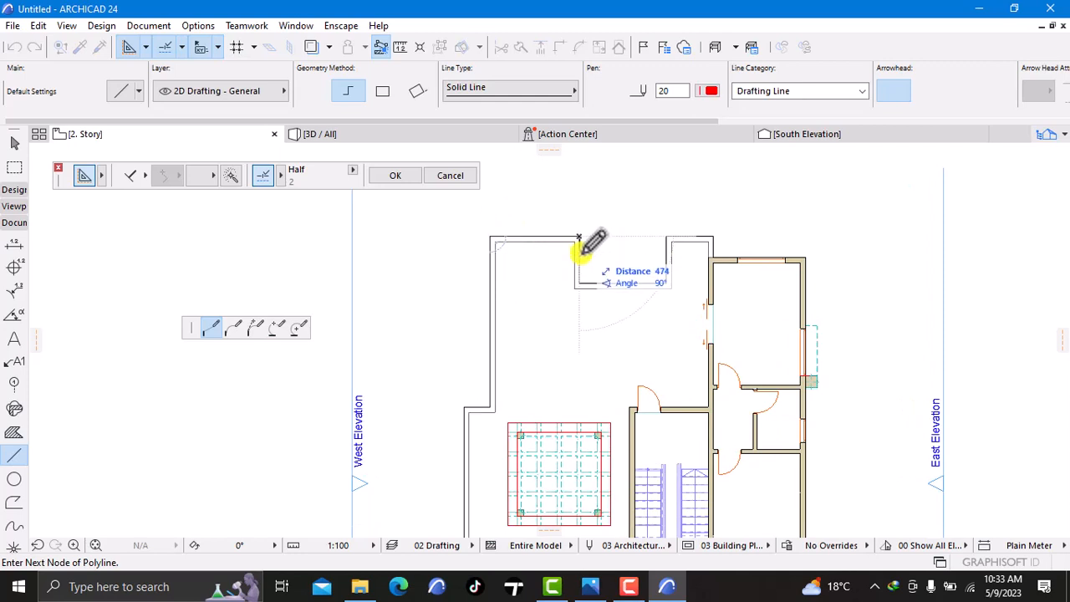
left_click(579, 284)
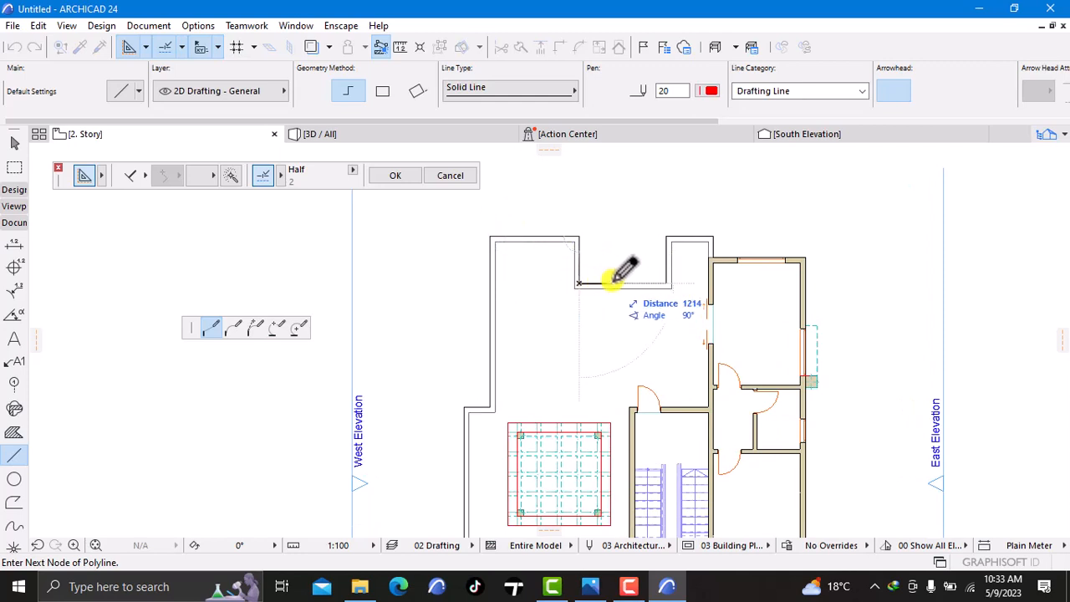
left_click(667, 284)
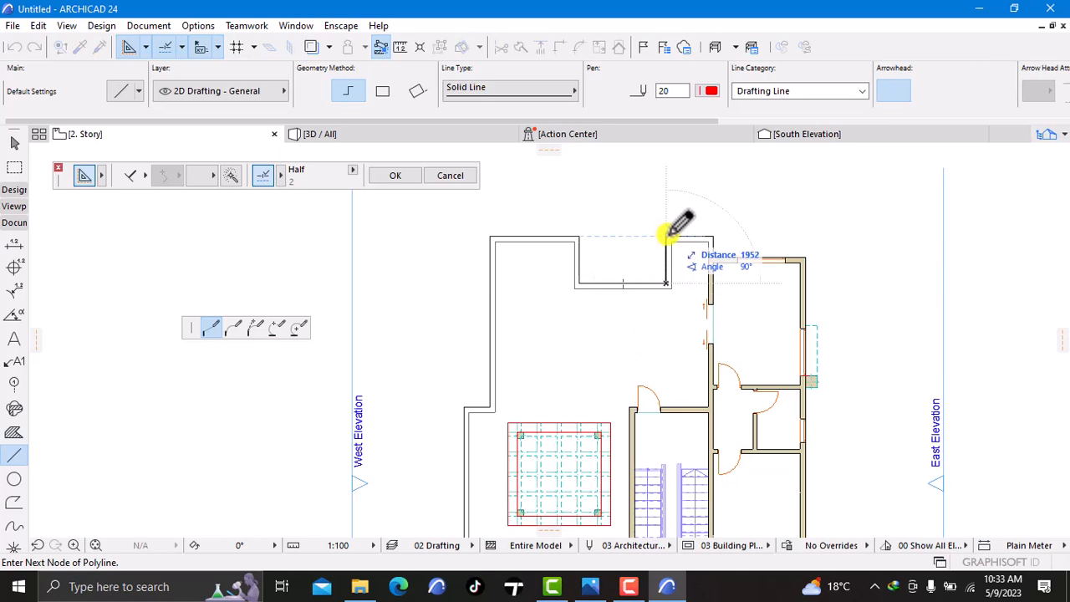
scroll(666, 234, "up", 3)
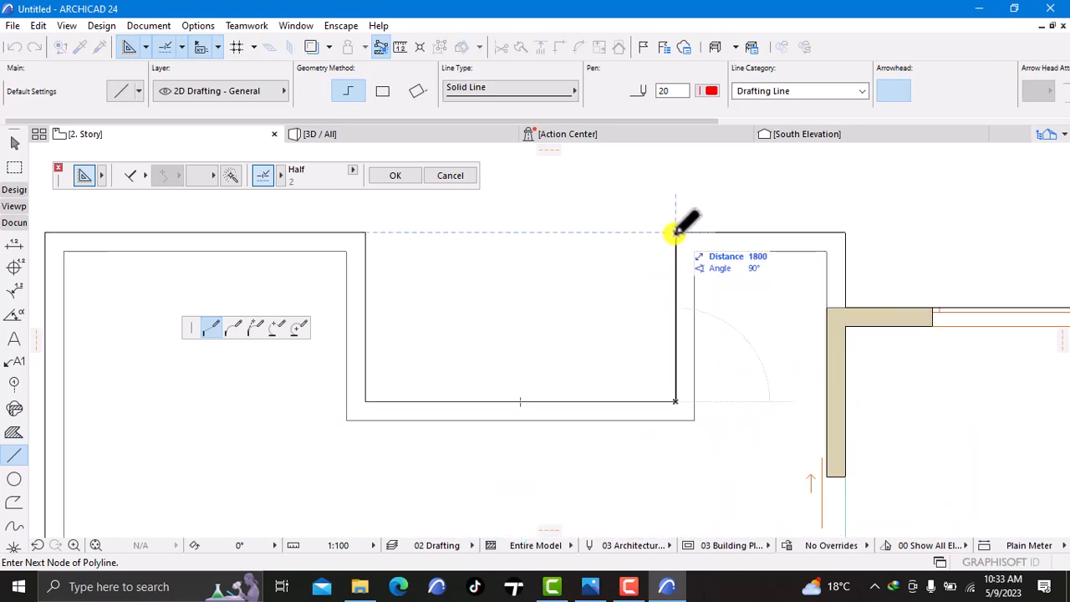
left_click(676, 232)
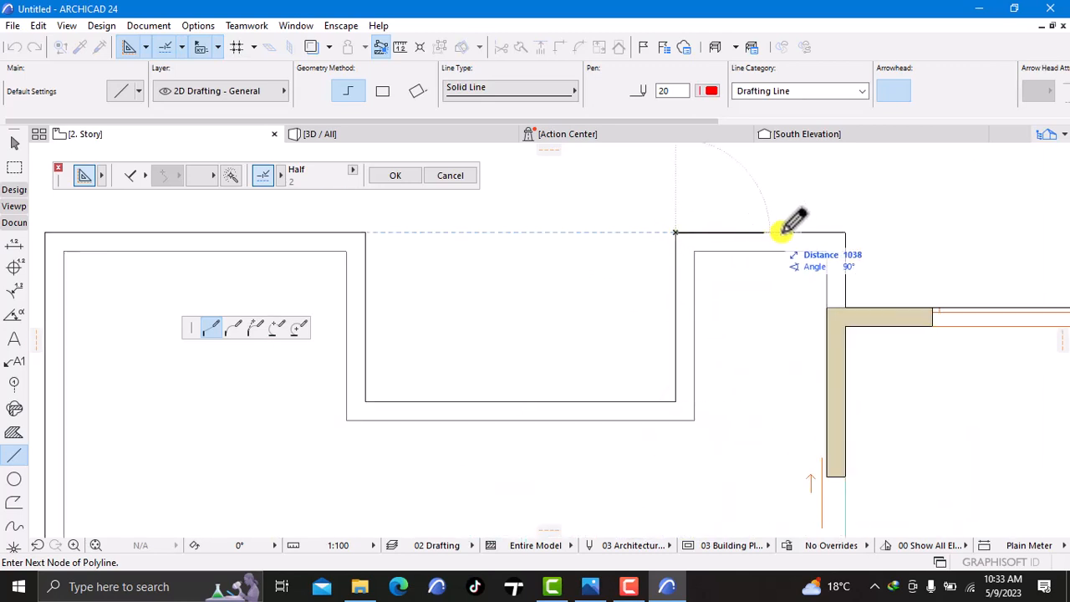
left_click(845, 233)
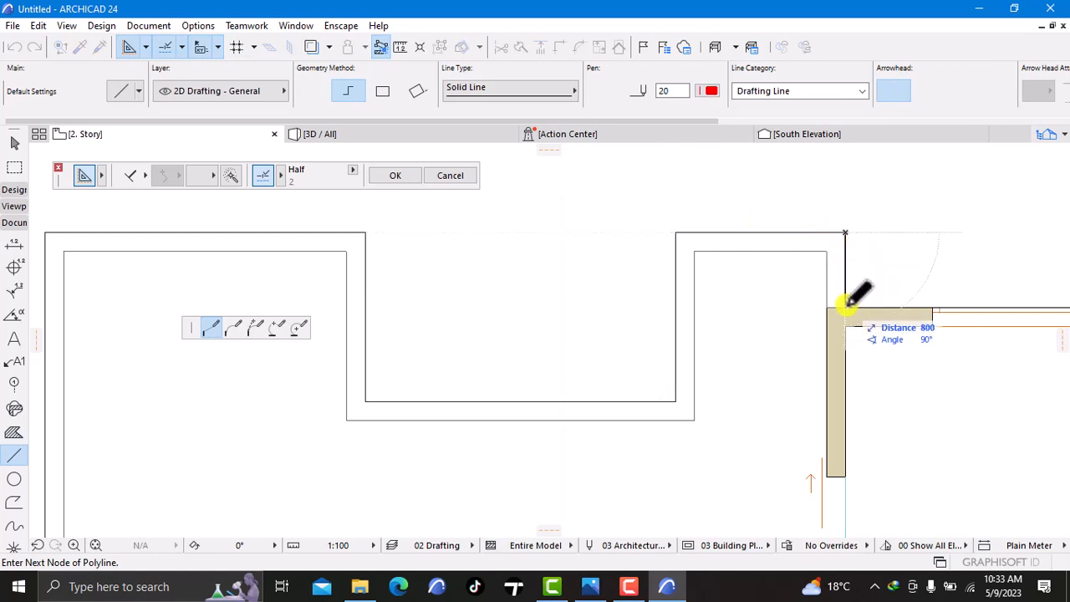
double_click(846, 308)
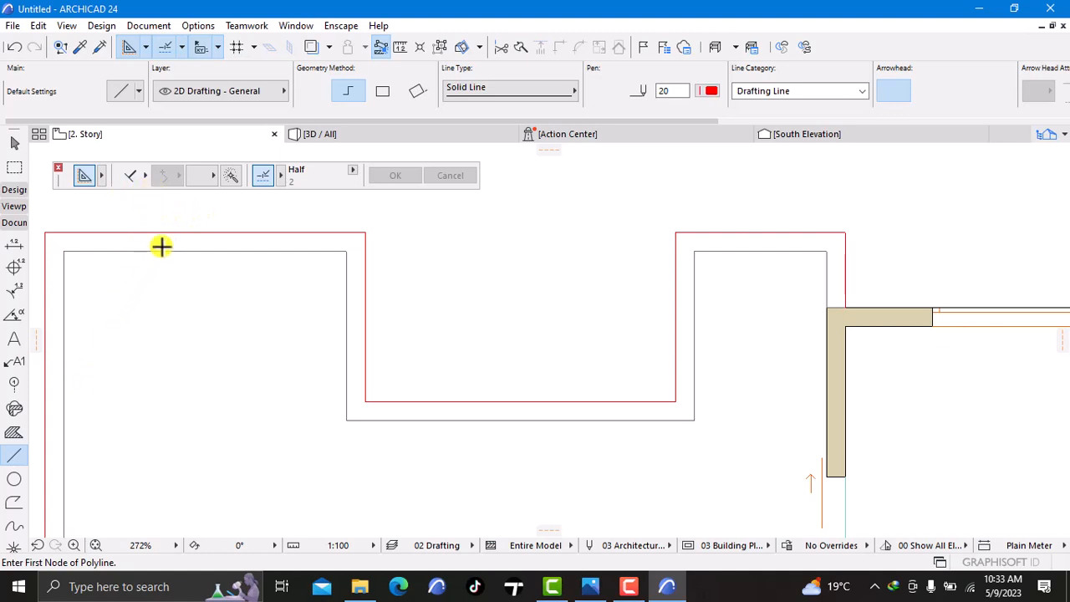
Offset a copy of the whole terrace parapet polyline 100 mm outward, using the parapet's outer edge as the base
left_click(147, 176)
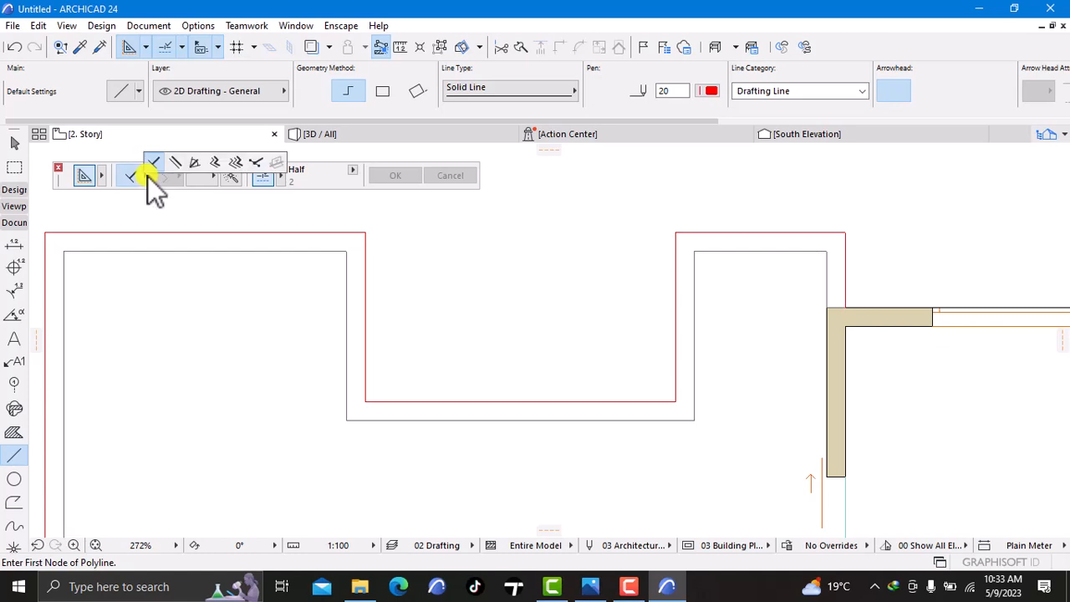
left_click(210, 163)
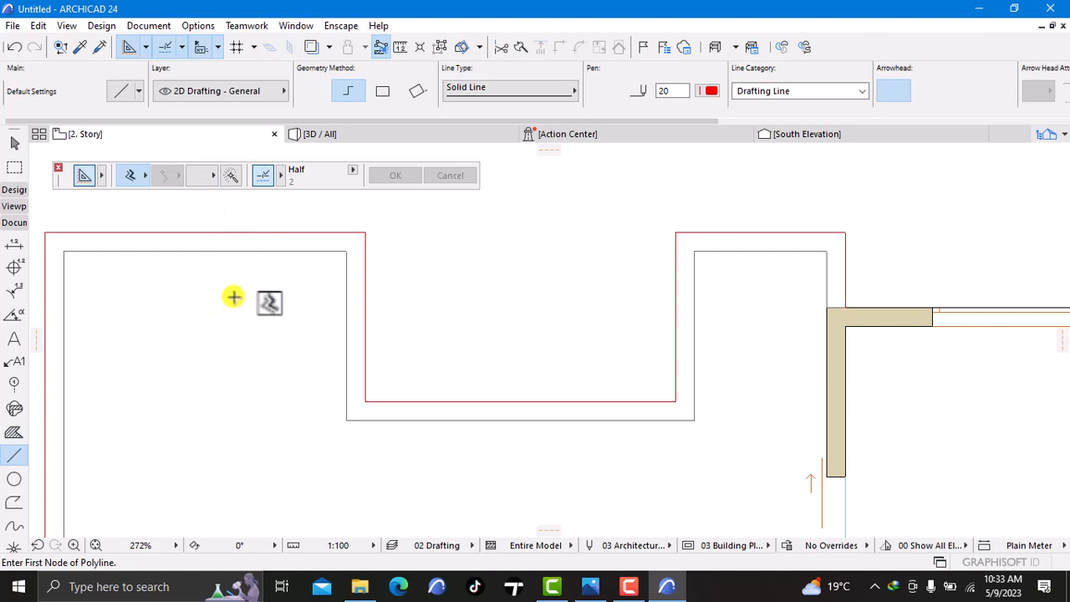
left_click(365, 240)
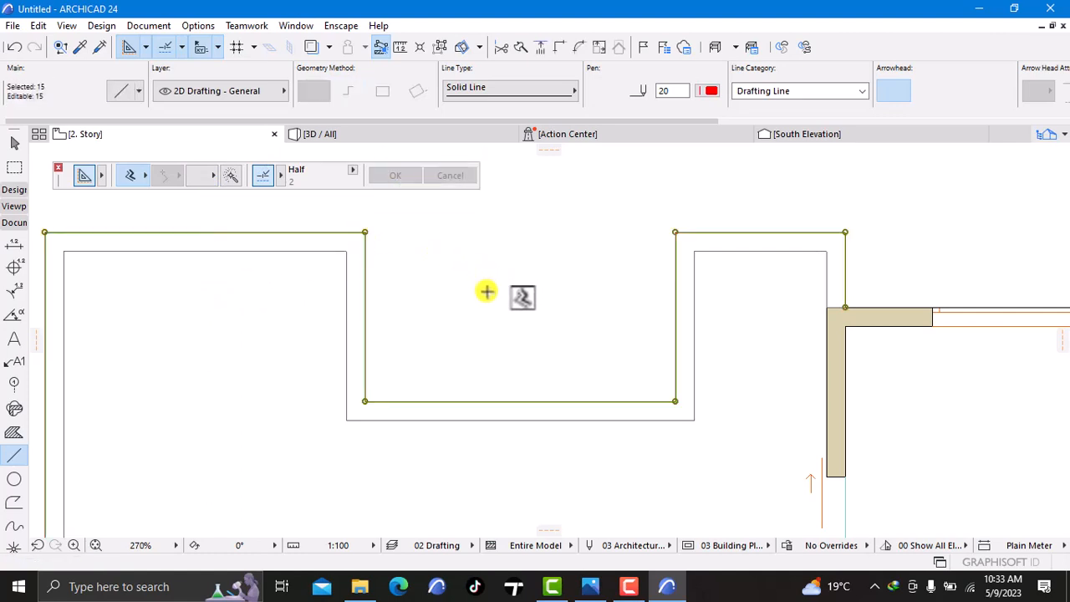
scroll(487, 291, "down", 2)
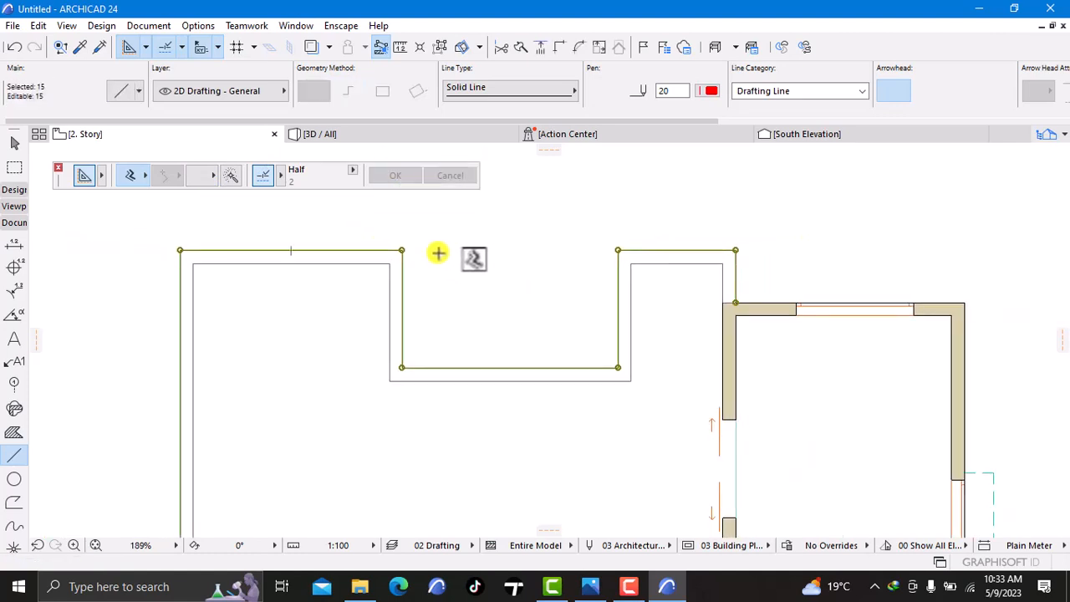
left_click(232, 174)
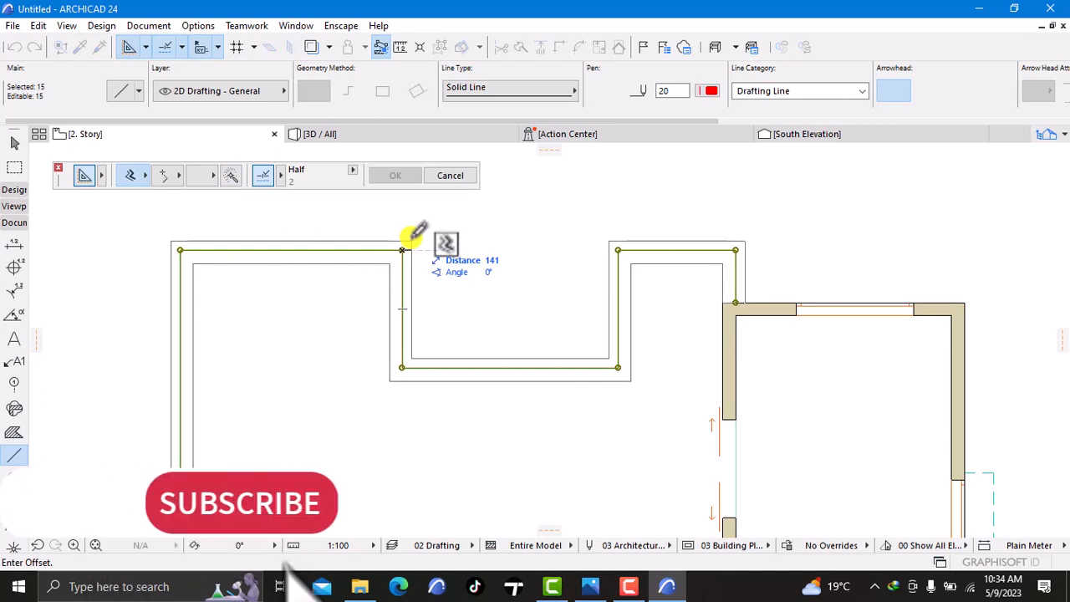
type("100")
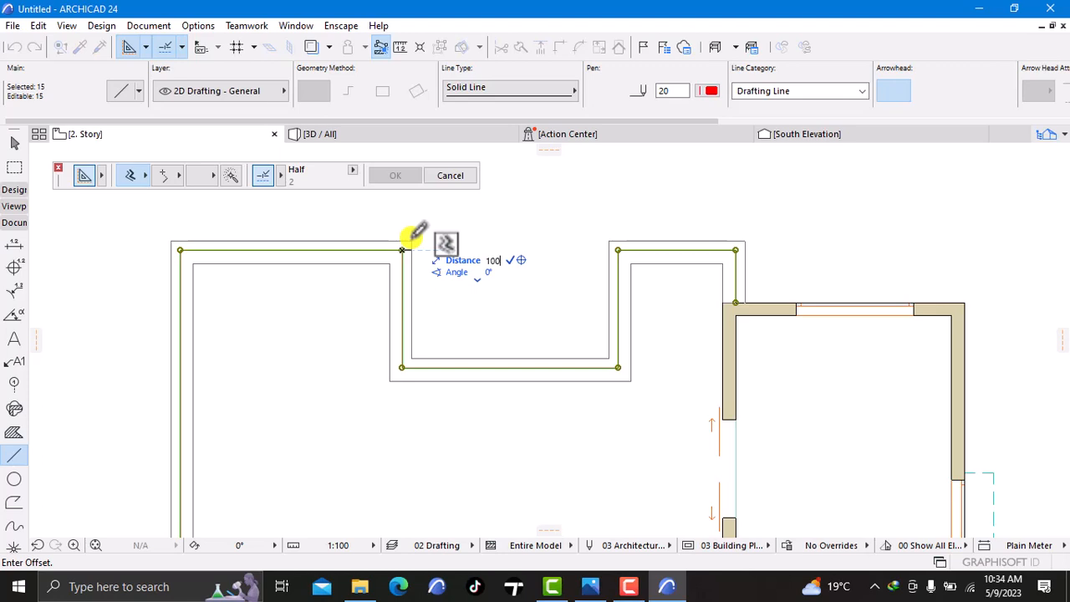
left_click(403, 250)
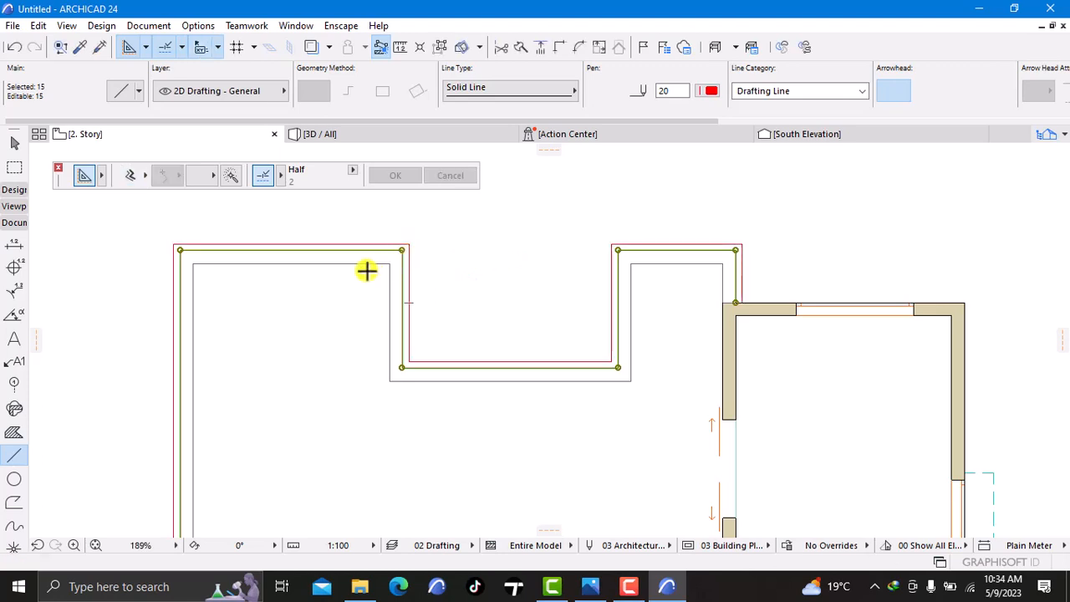
Offset another copy of the parapet's outer-edge polyline 300 mm inward onto the terrace side
left_click(130, 175)
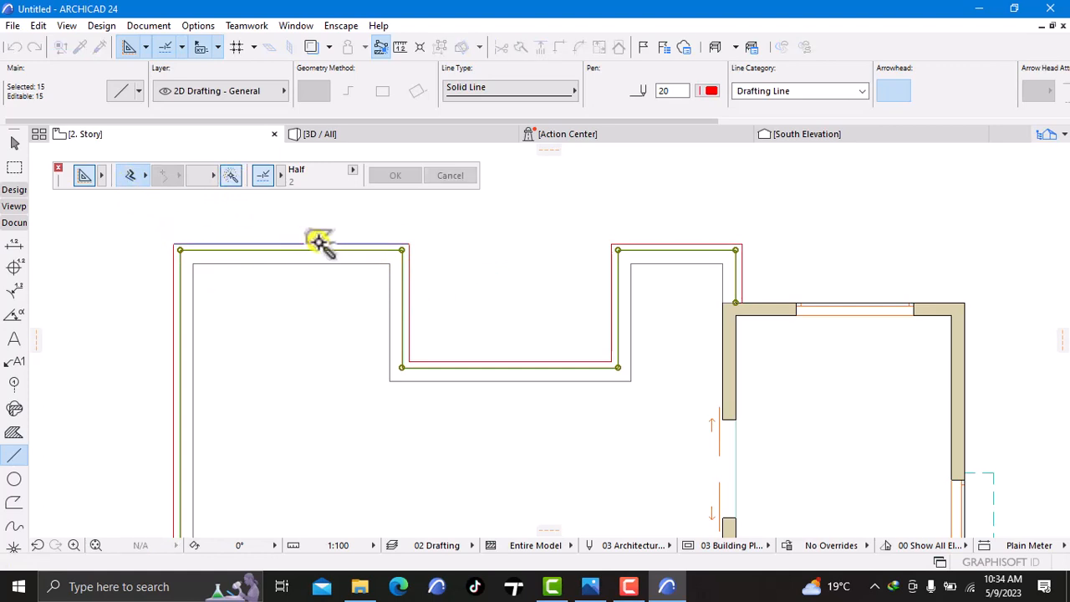
left_click(404, 249)
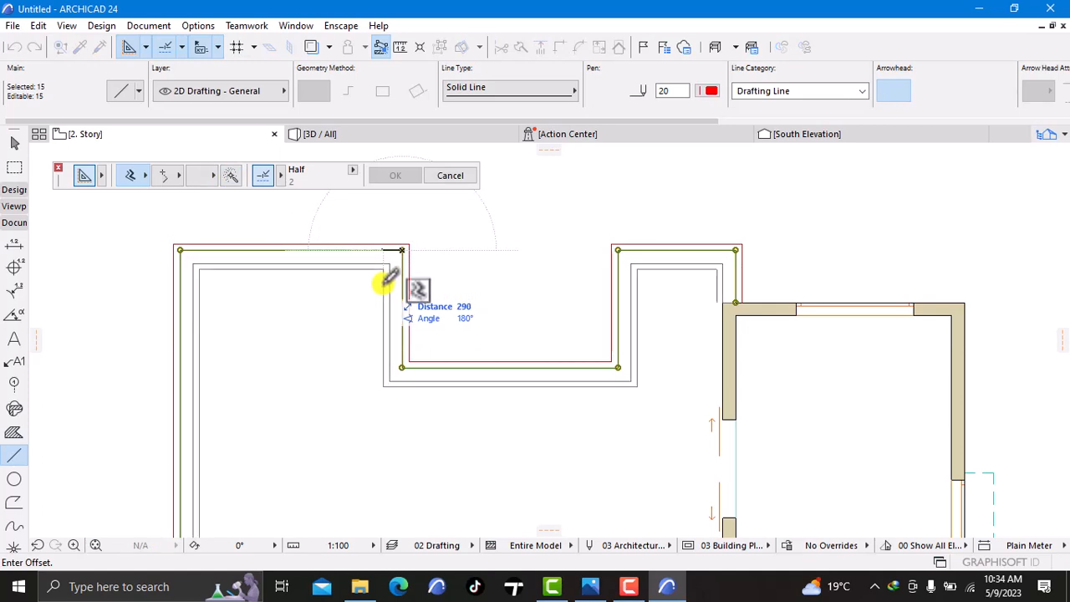
type("300")
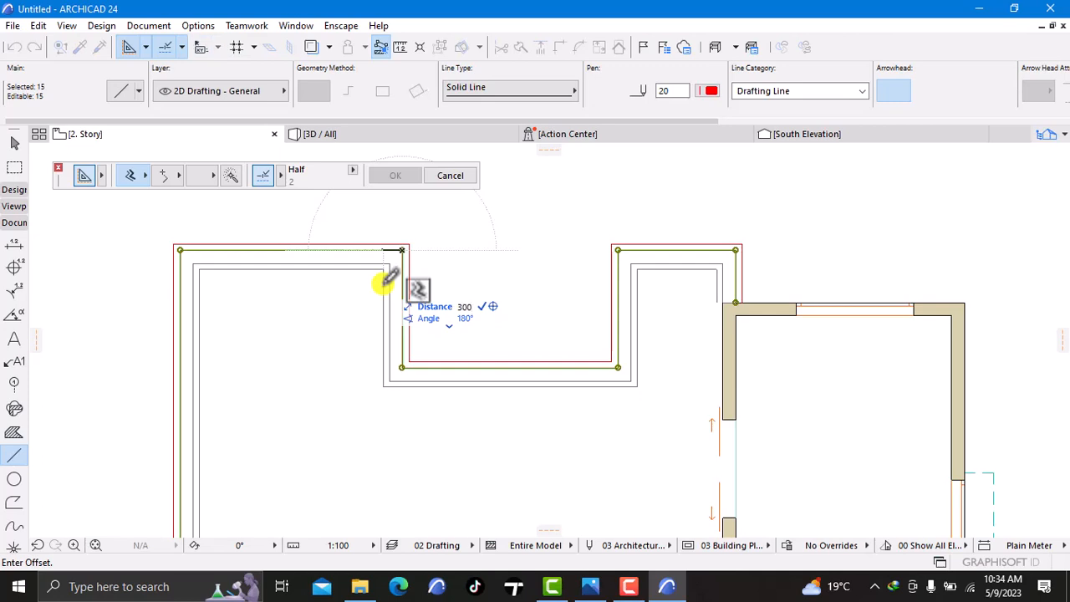
key("Return")
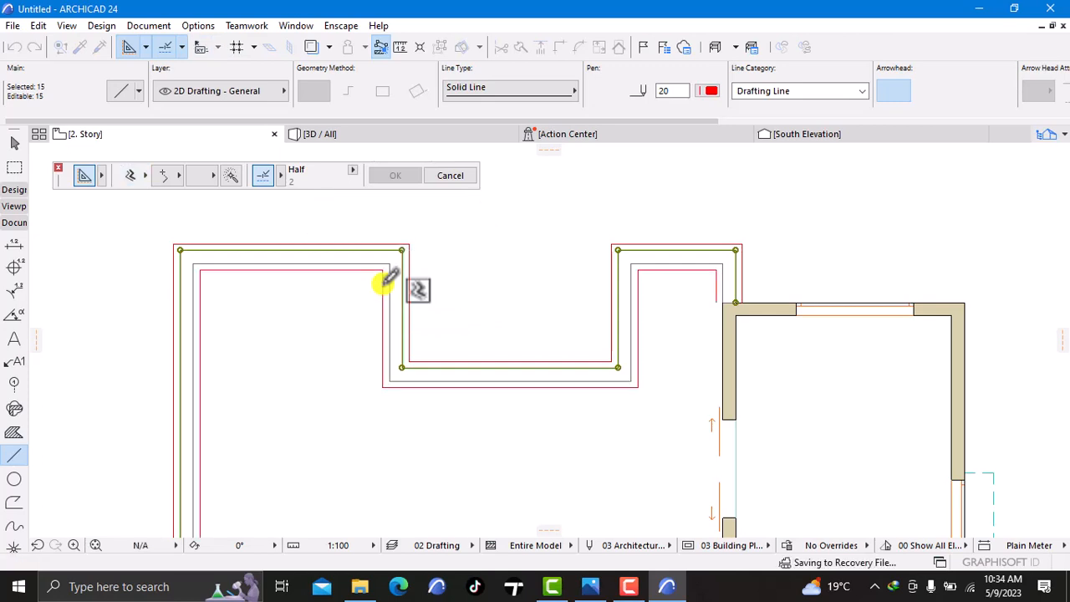
key("Escape")
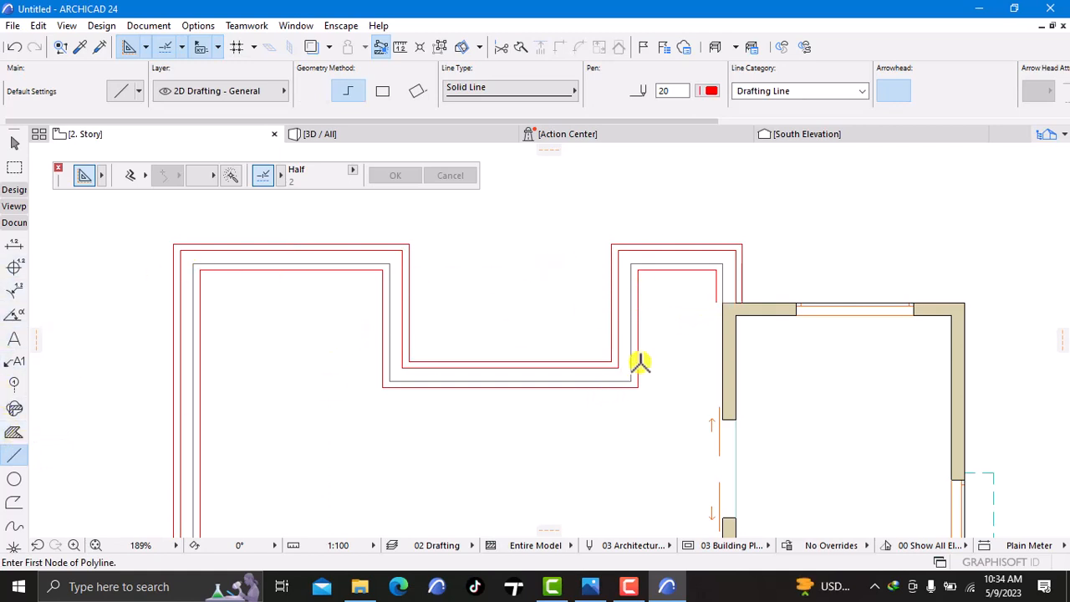
Join the inner and outer offset outlines at the bedroom wall corner with a 400 mm horizontal line
left_click(716, 301)
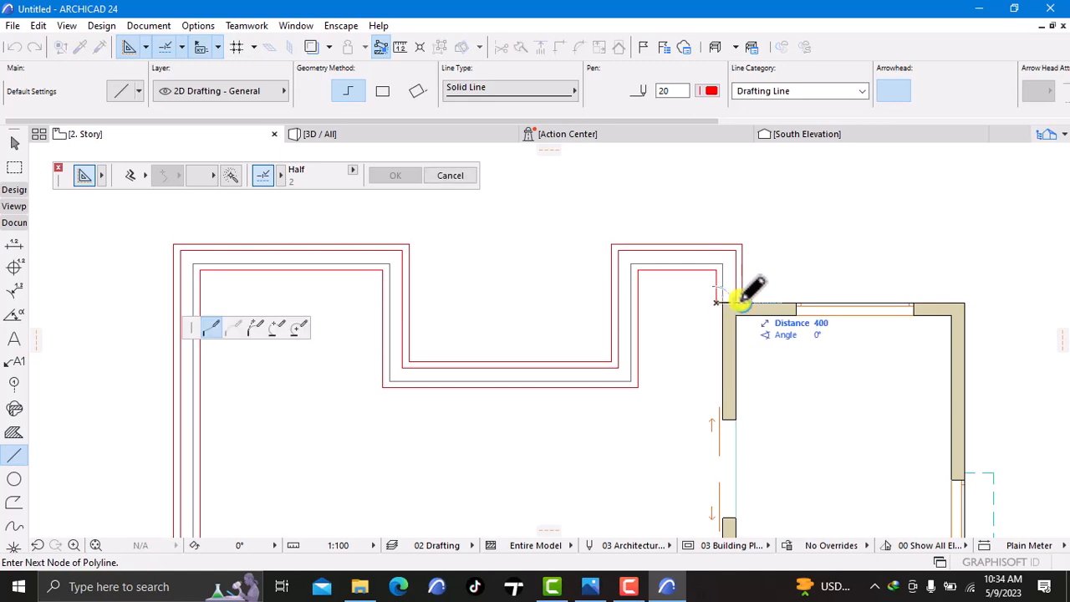
double_click(742, 302)
scroll(639, 396, "down", 4)
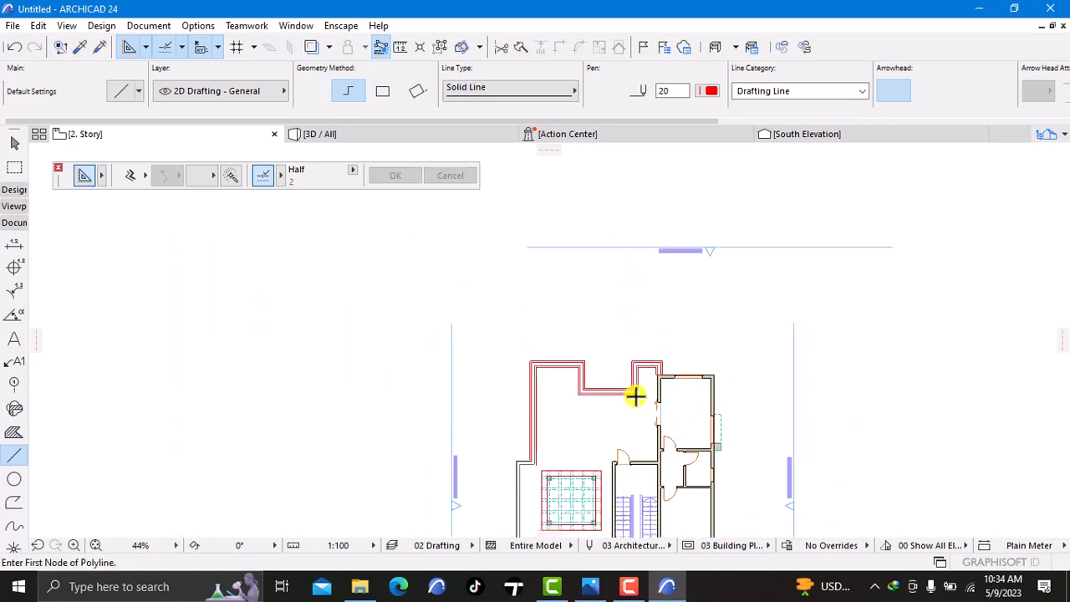
Draw a polyline from the outer offset line along the curved stairwell wall's outer face, continuing diagonally up toward the inner offset line
middle_click_drag(611, 422, 628, 336)
middle_click_drag(605, 464, 603, 365)
scroll(647, 401, "up", 7)
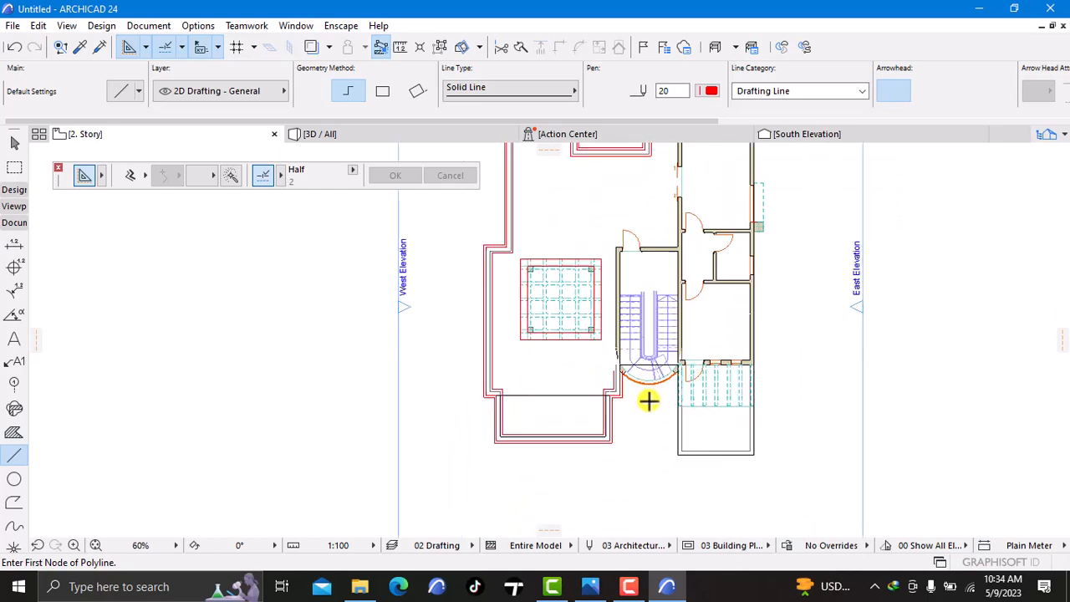
scroll(581, 347, "up", 4)
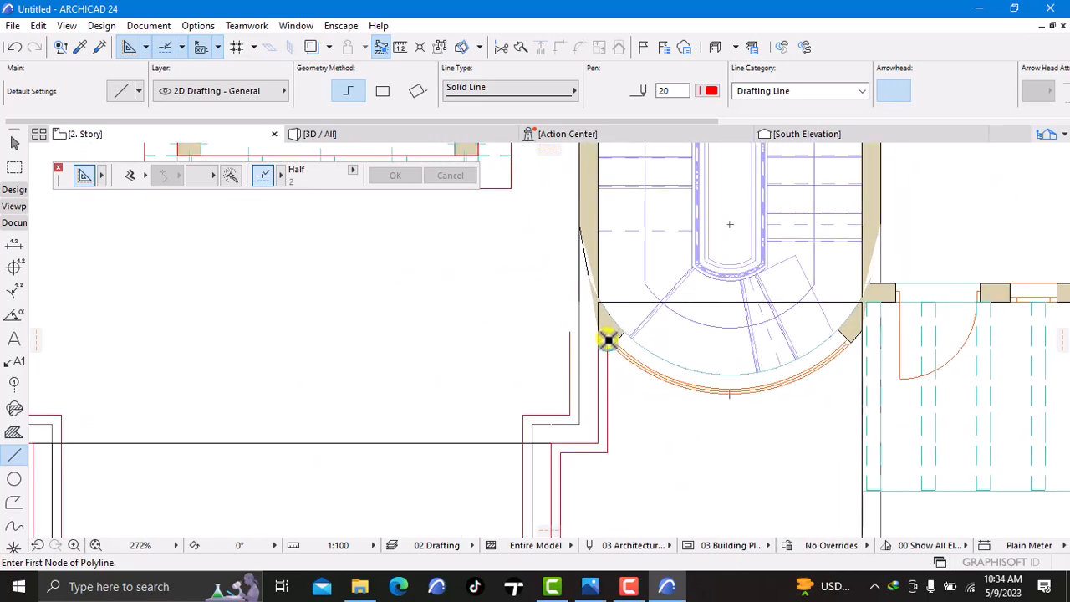
left_click(608, 339)
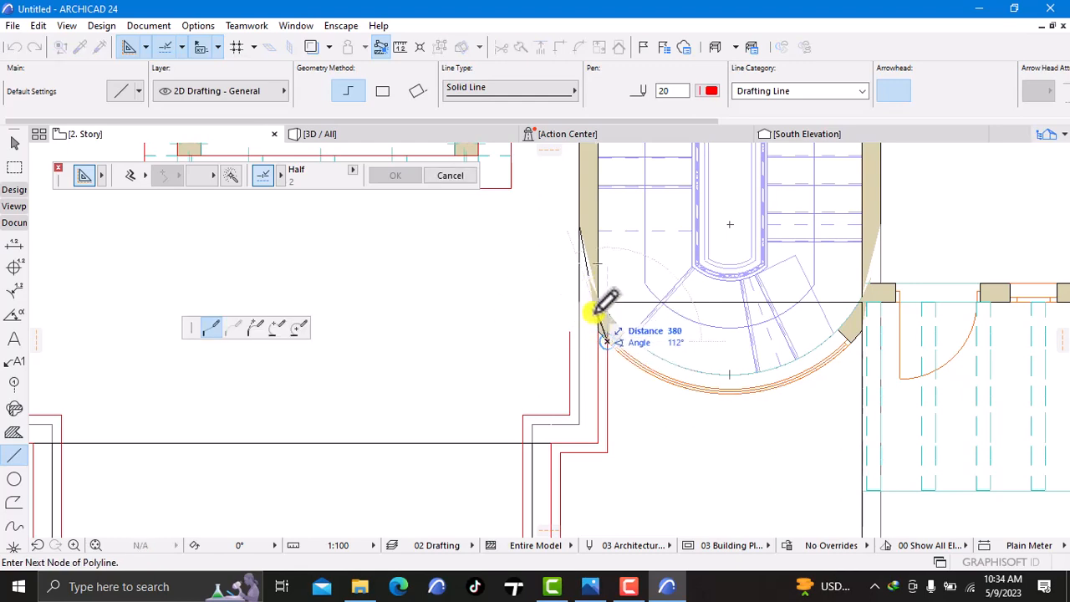
scroll(597, 352, "up", 3)
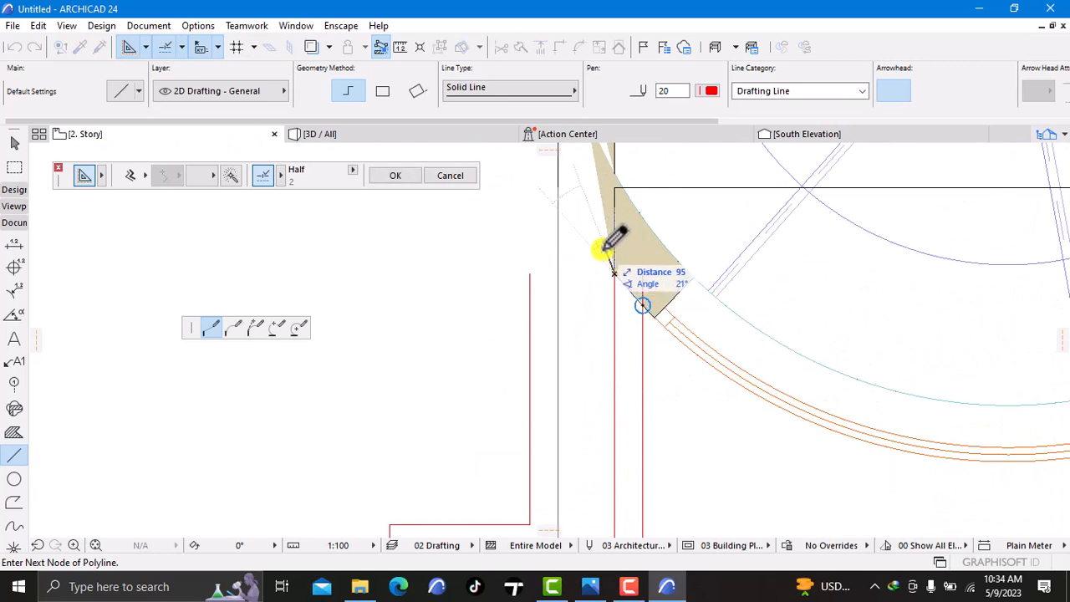
left_click(537, 185)
left_click(537, 184)
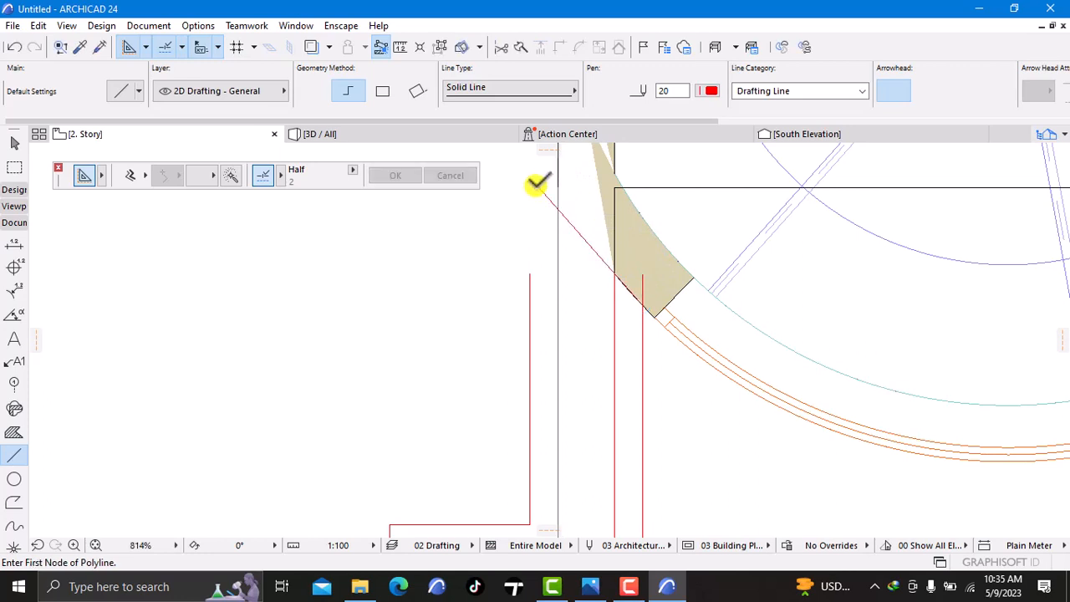
left_click(530, 284, "shift")
left_click(530, 273)
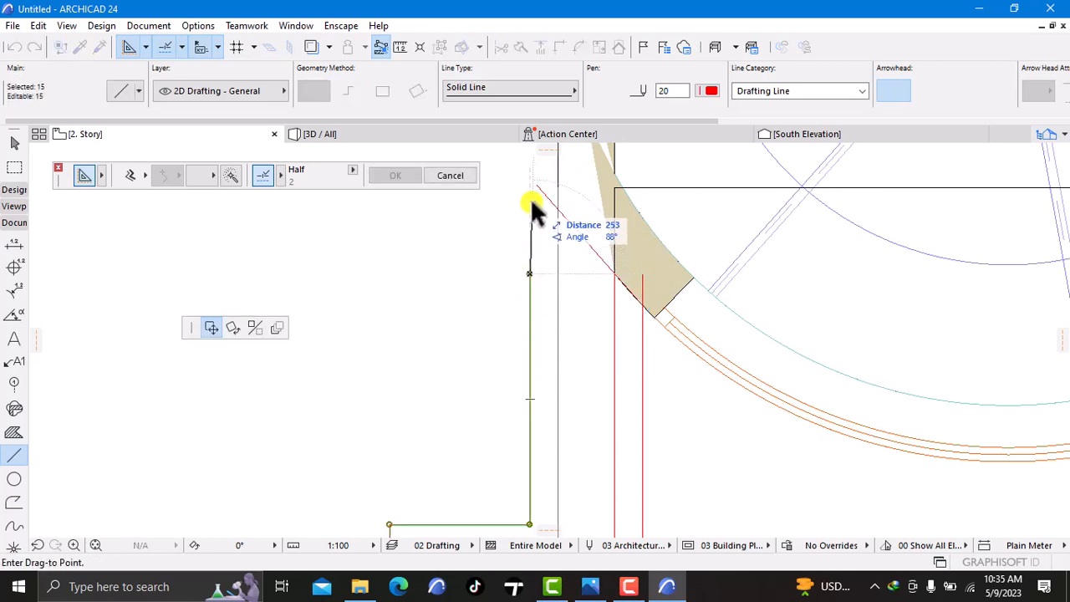
key("Escape")
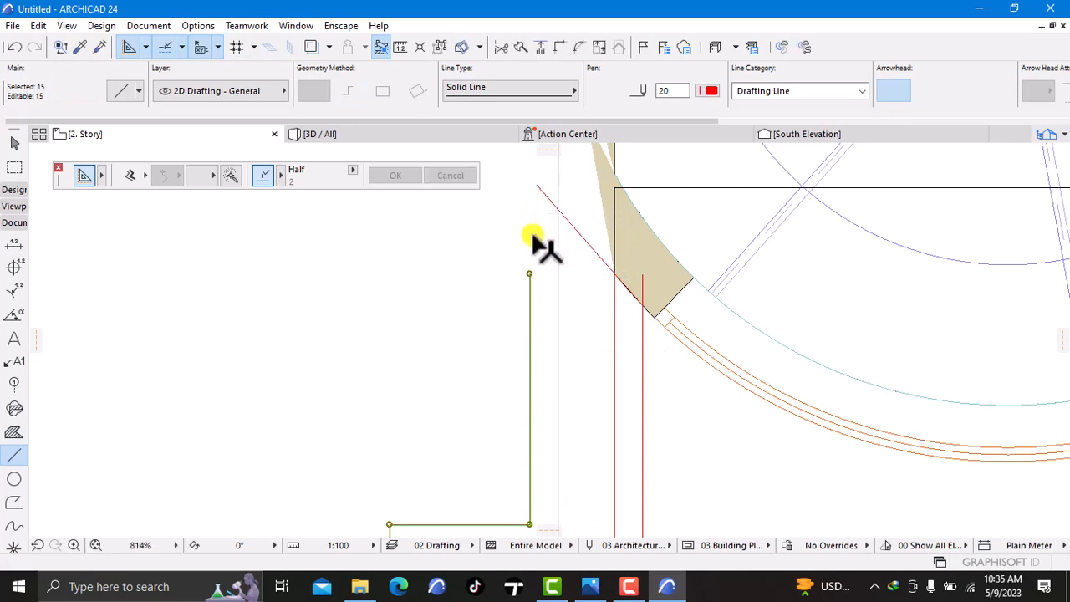
key("Escape")
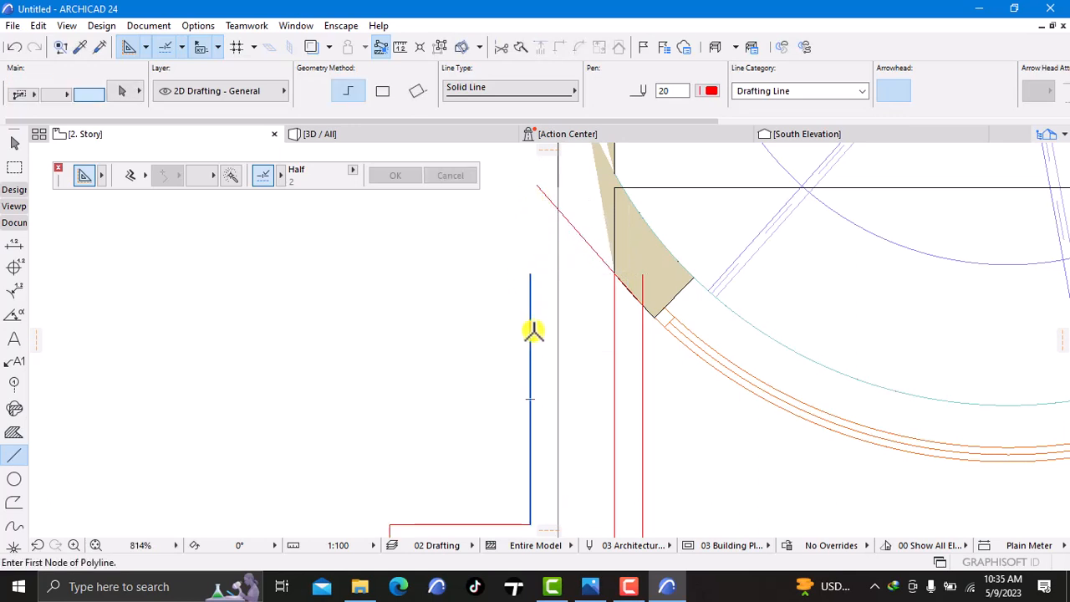
left_click(533, 329, "shift")
key("Escape")
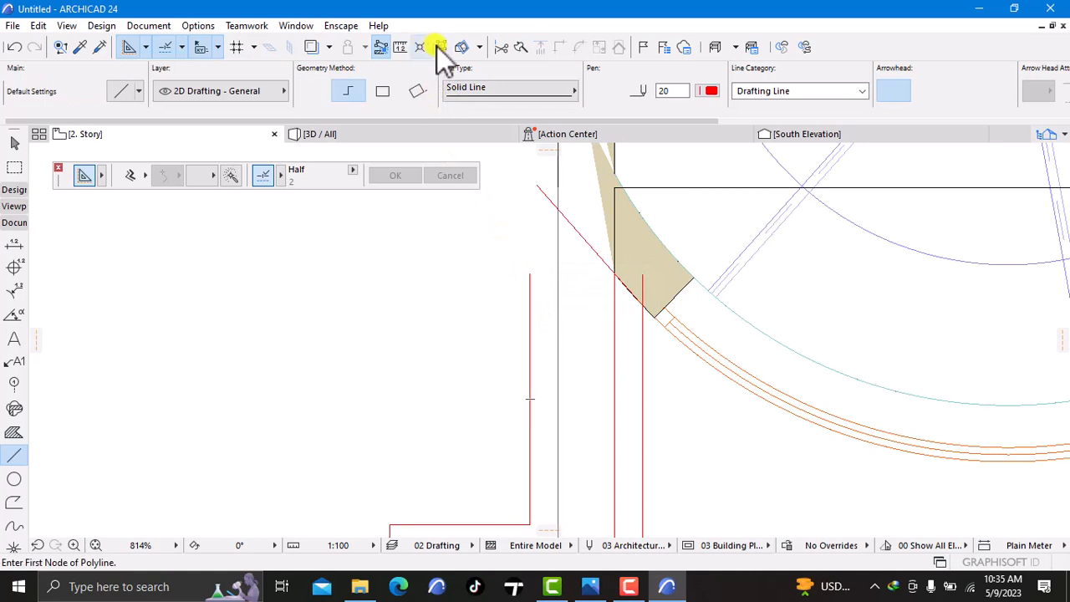
With groups suspended, stretch the inner offset line's end beside the stairwell upward to the level of the diagonal closing line
left_click(531, 292, "shift")
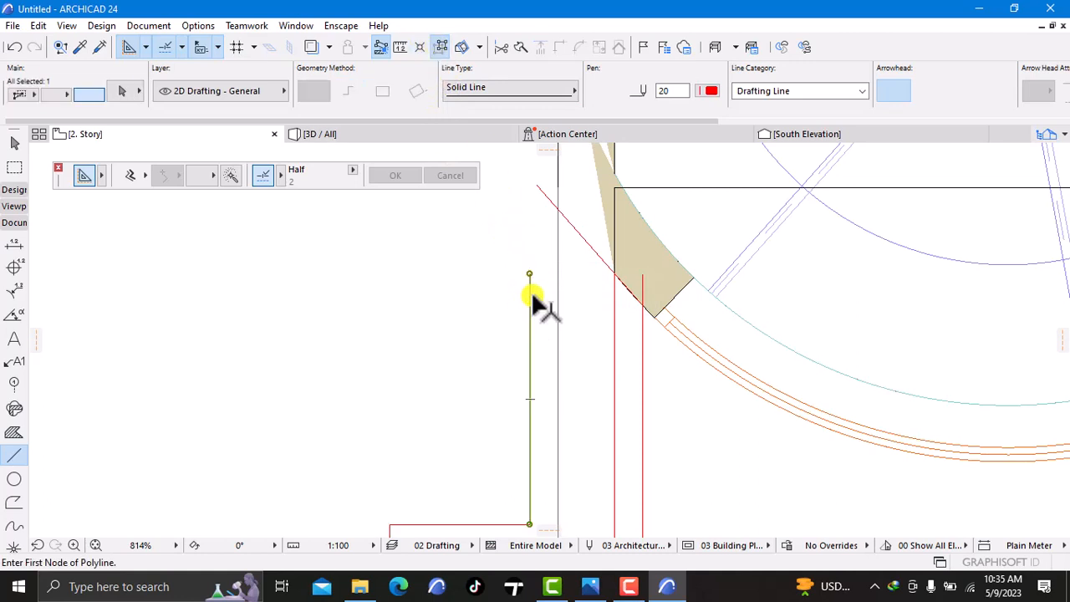
left_click(531, 270)
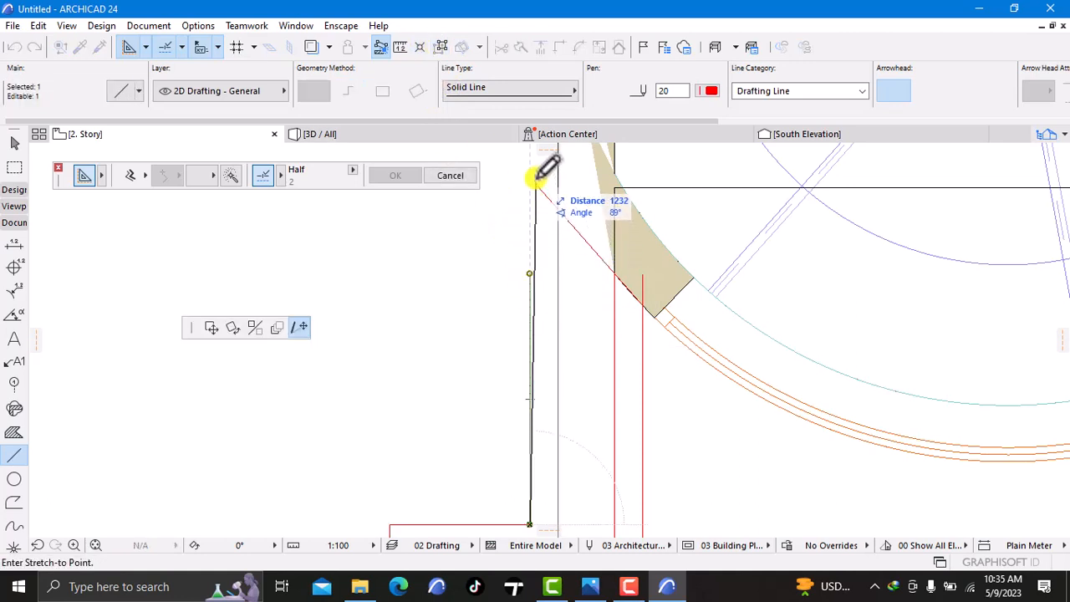
left_click(530, 177)
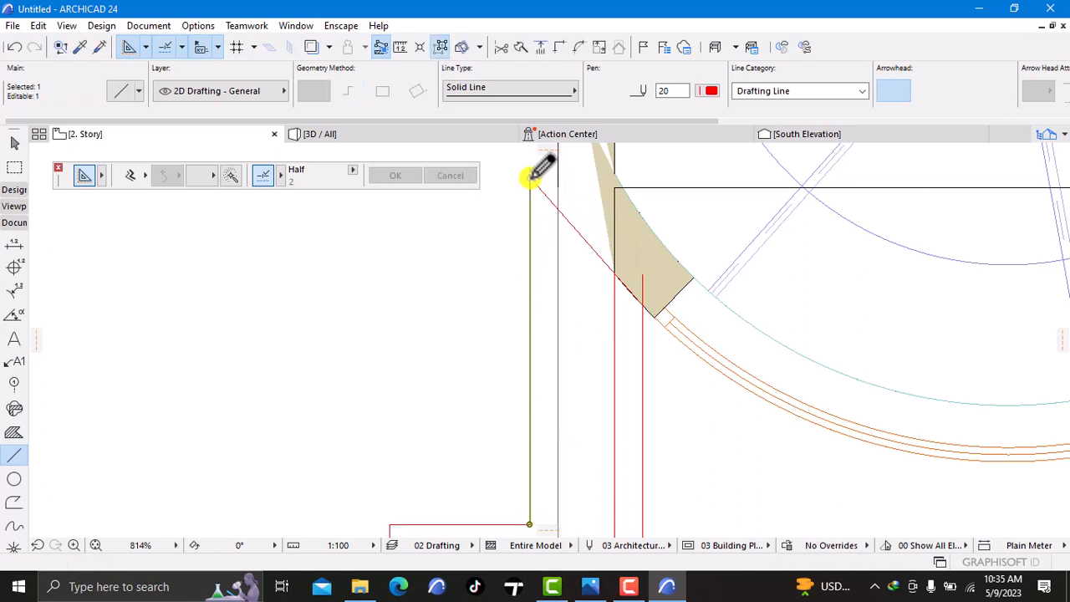
key("Escape")
Stretch the diagonal closing line's free end to meet the top endpoint of the inner offset line
left_click(554, 205, "shift")
scroll(542, 186, "up", 4)
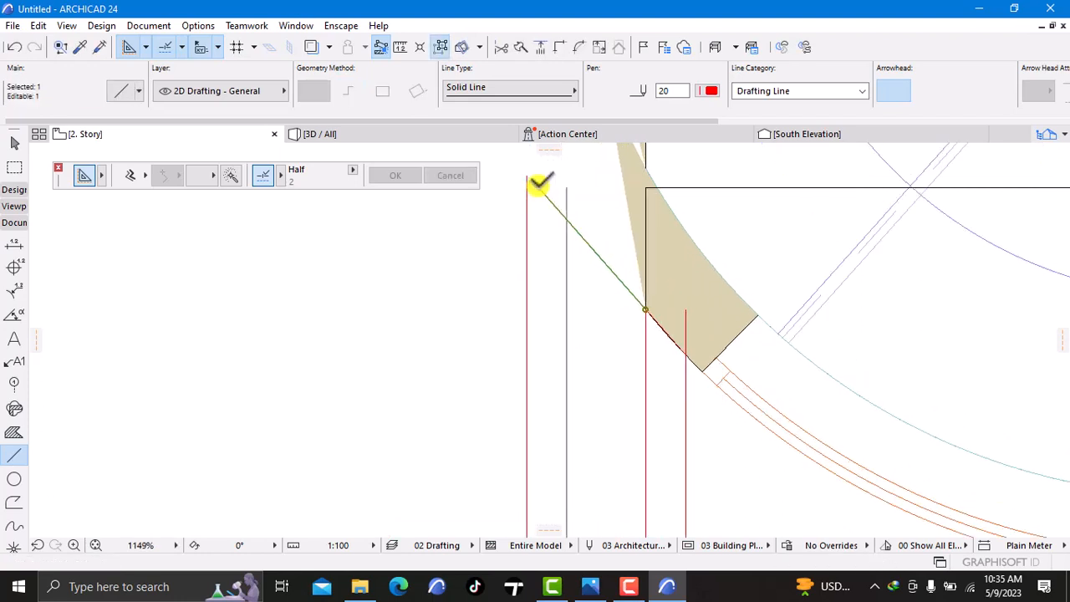
left_click(531, 178)
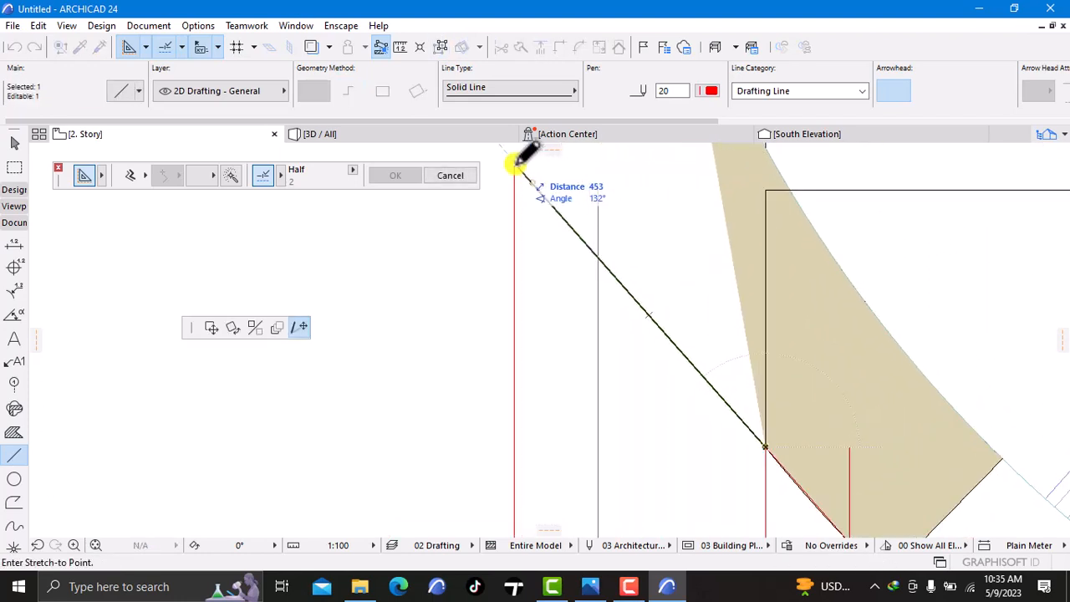
left_click(513, 162)
key("Escape")
scroll(545, 237, "down", 4)
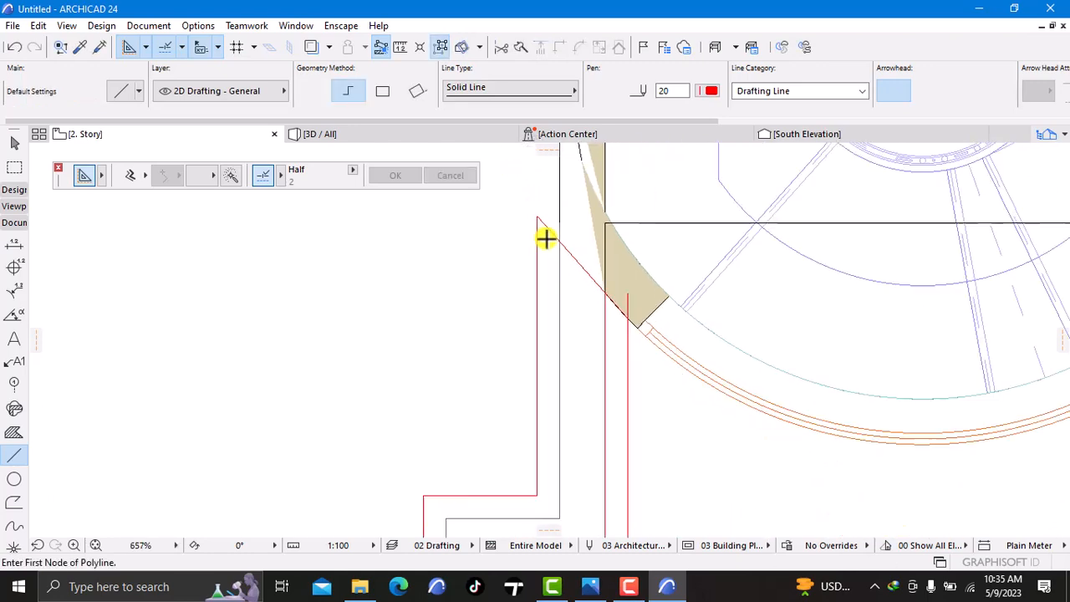
Shorten the outer offset line beside the stairwell so it ends on the curved wall's outer face
left_click(613, 306, "shift")
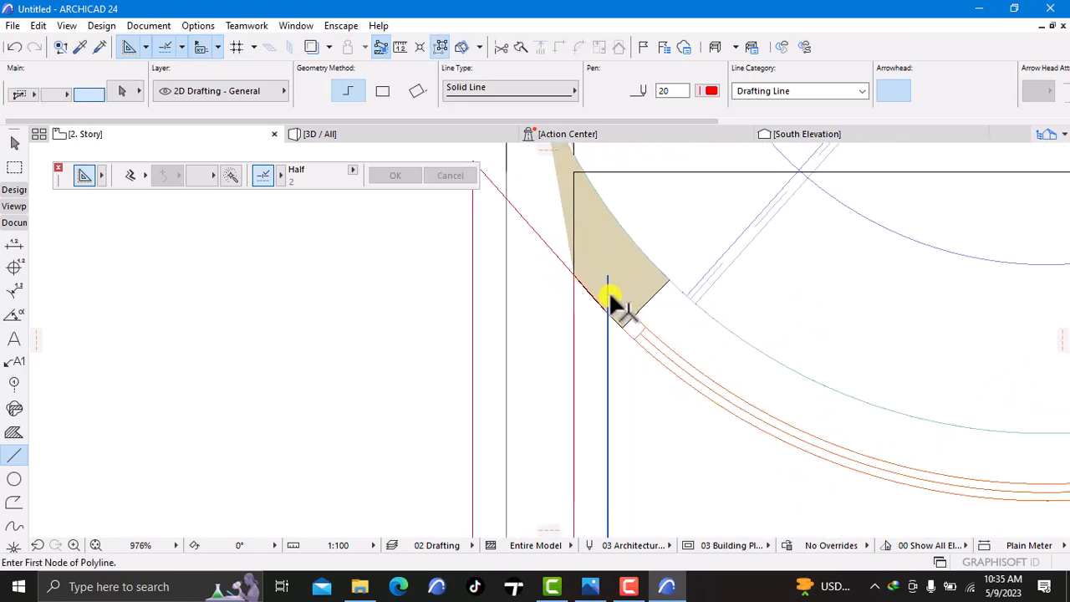
scroll(609, 288, "up", 2)
scroll(608, 270, "up", 1)
left_click(610, 271)
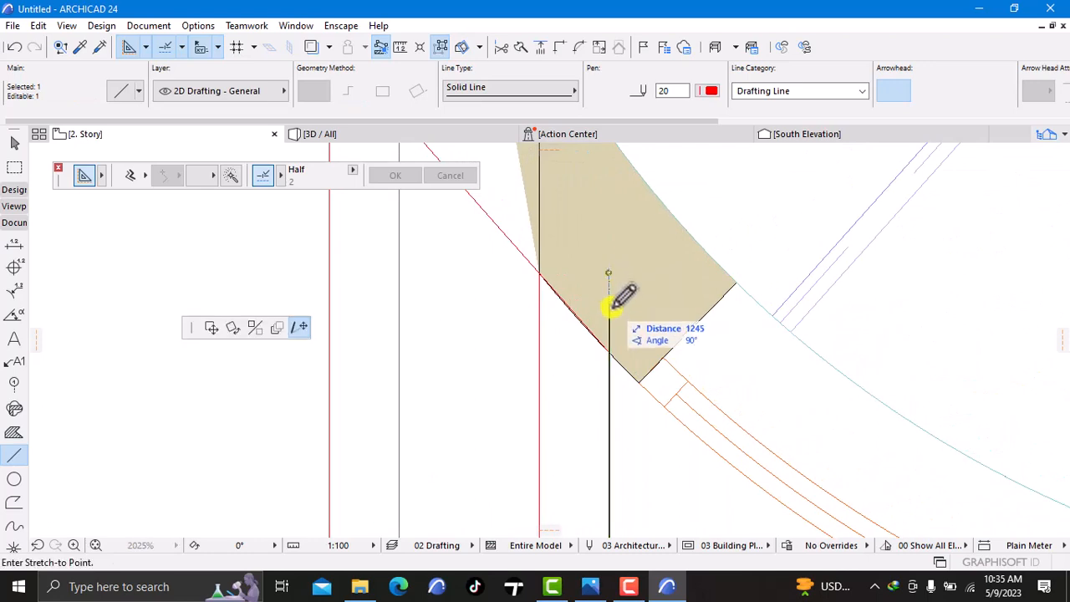
left_click(609, 353)
key("Escape")
scroll(623, 393, "down", 3)
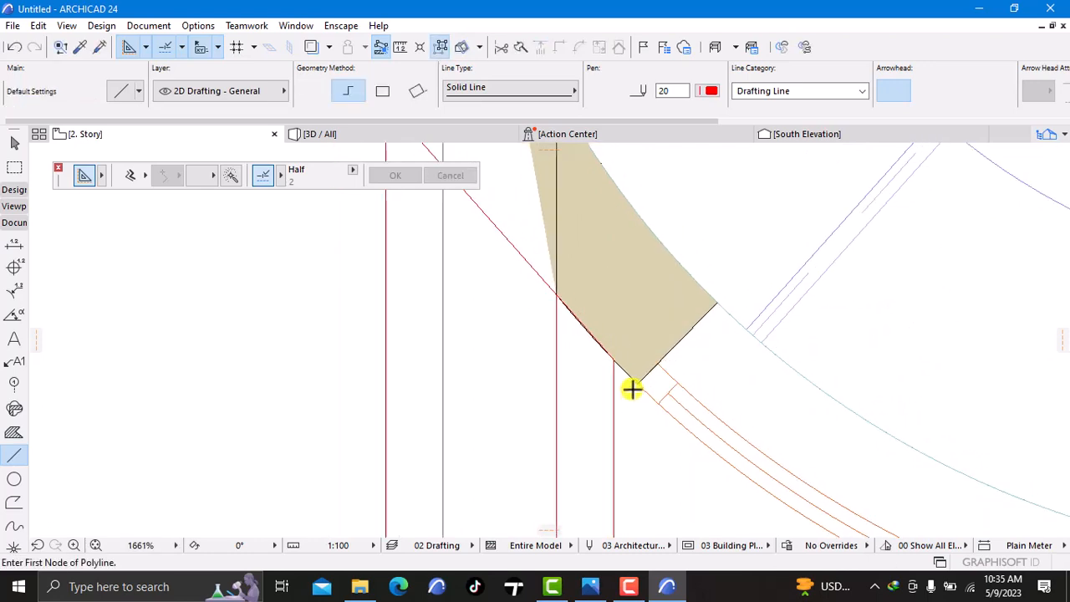
middle_click_drag(396, 359, 411, 328)
Orbit the 3D model to examine the roof terrace parapets and stairwell from above
left_click(365, 136)
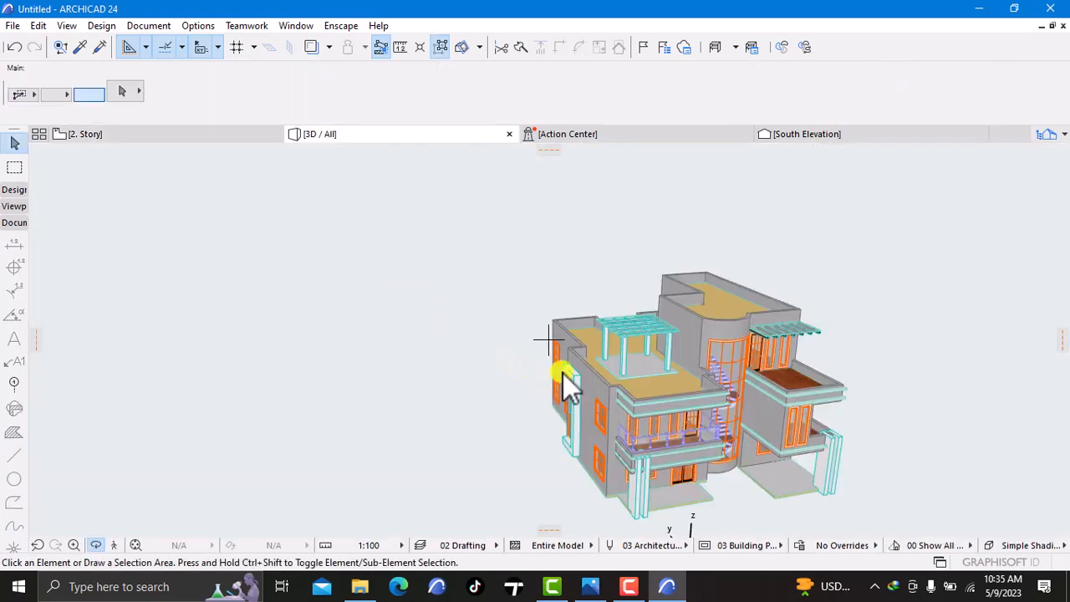
middle_click_drag(652, 394, 222, 270, "shift")
right_click(176, 391)
key("Escape")
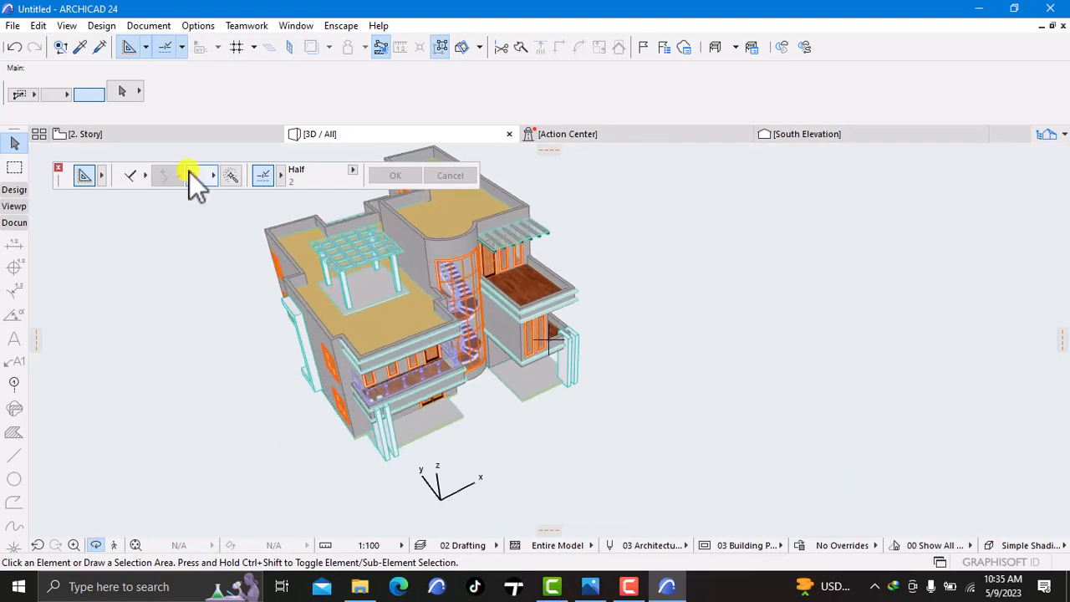
Return to the 2. Story plan and open the Slab tool's default settings
left_click(132, 137)
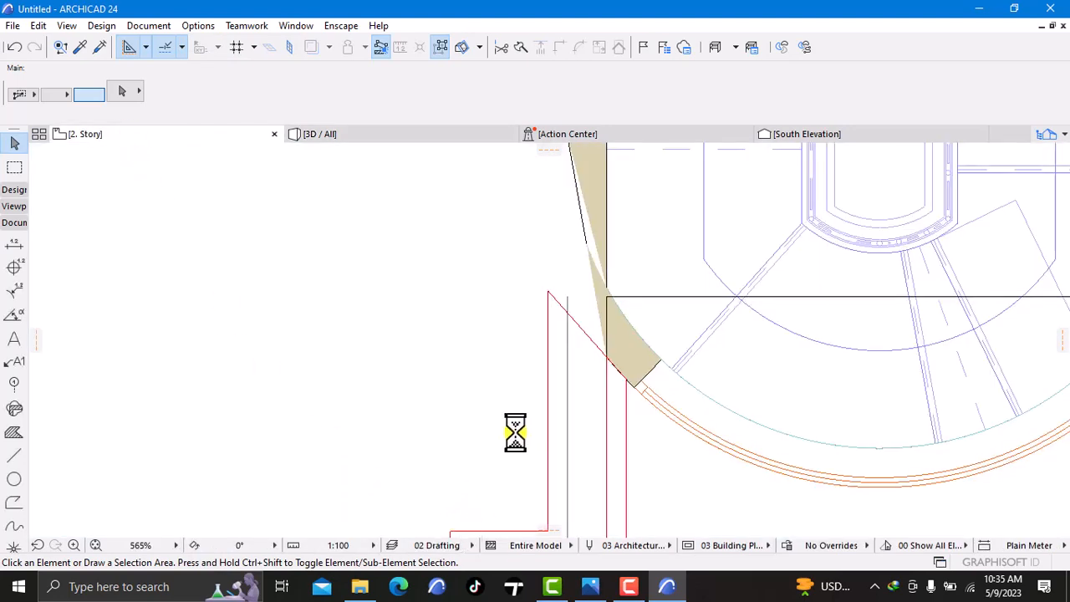
left_click(14, 190)
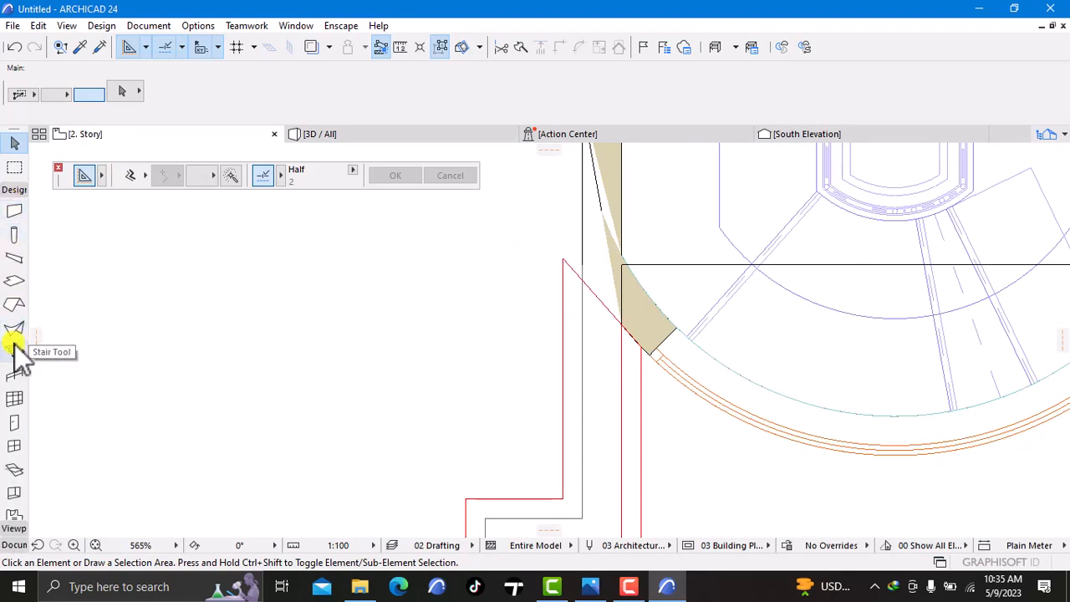
double_click(14, 281)
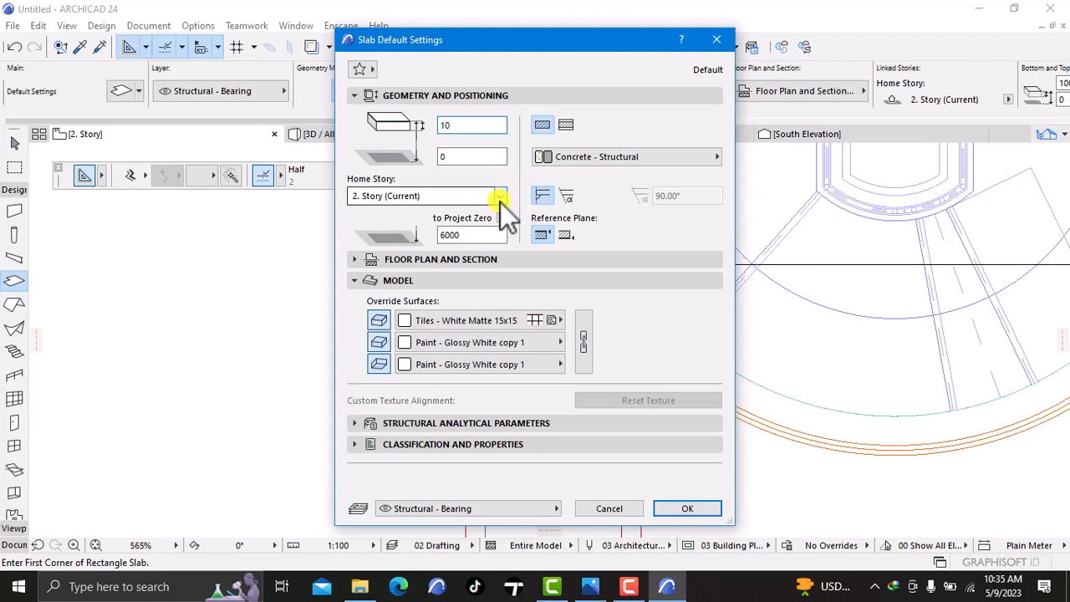
Set the slab defaults to 100 thickness with linked Paint - Vermilion override surfaces on all three faces
type("100")
left_click(476, 317)
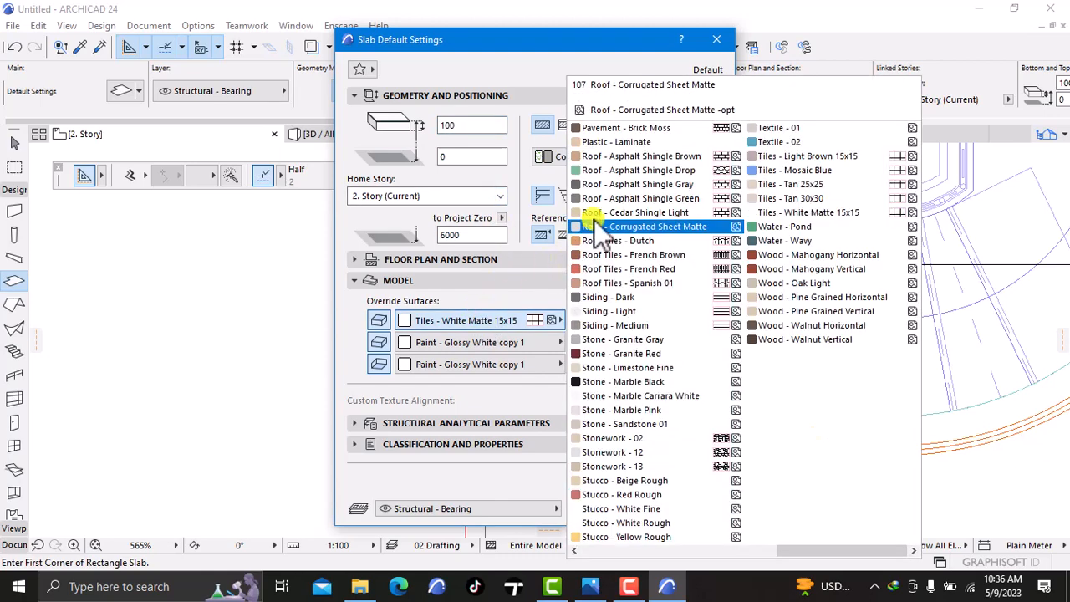
left_click(746, 551)
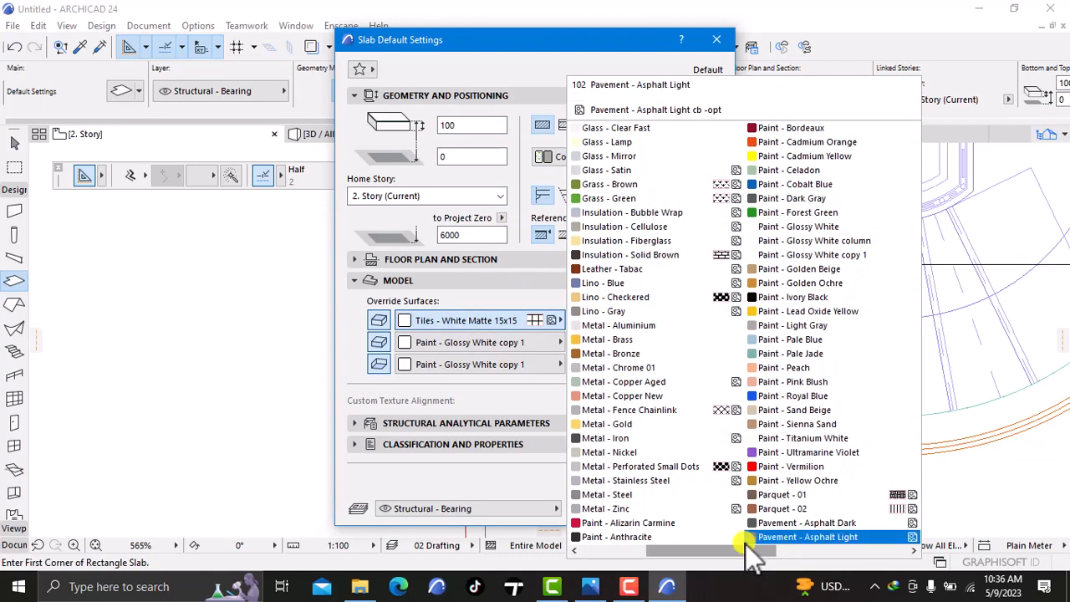
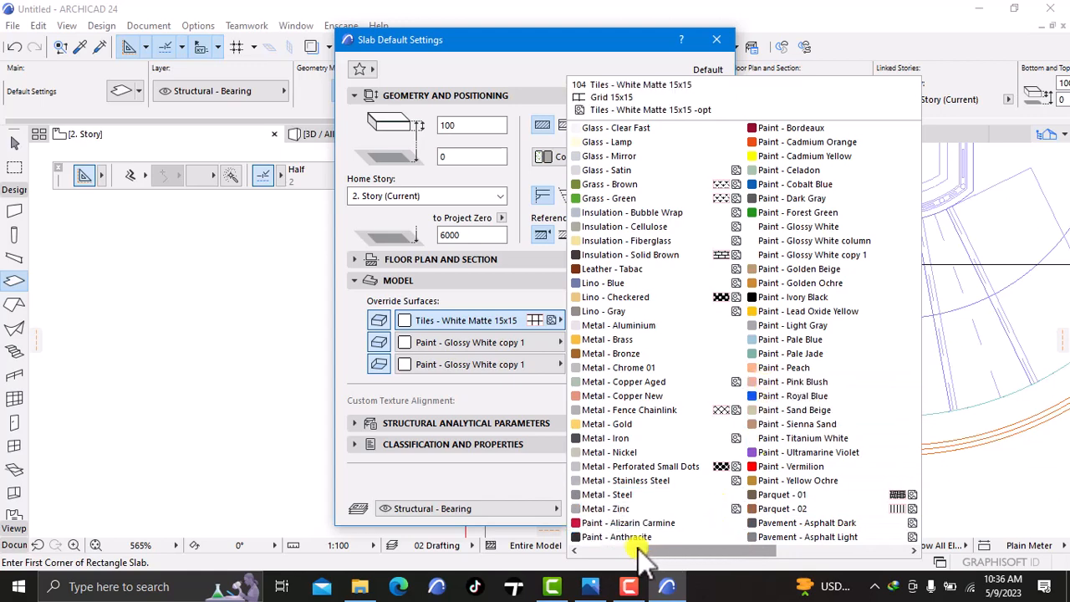
left_click(785, 466)
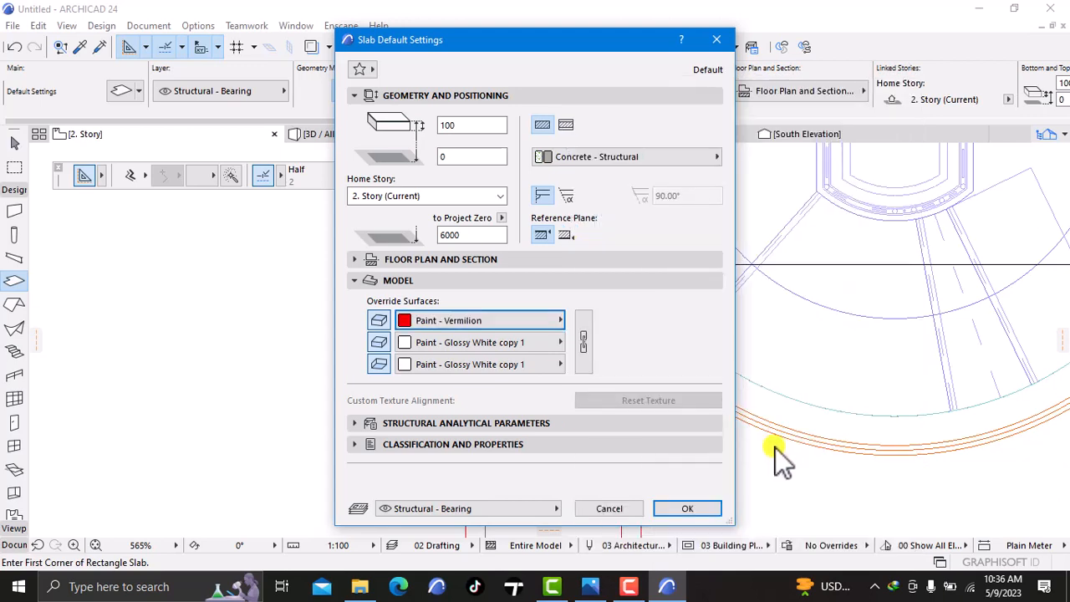
left_click(583, 342)
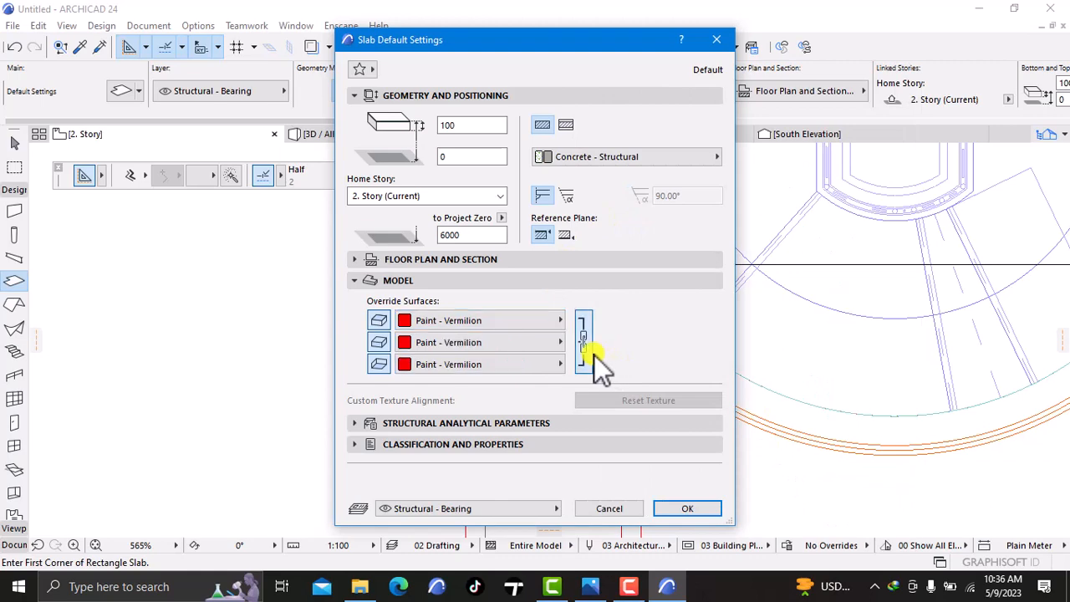
left_click(685, 509)
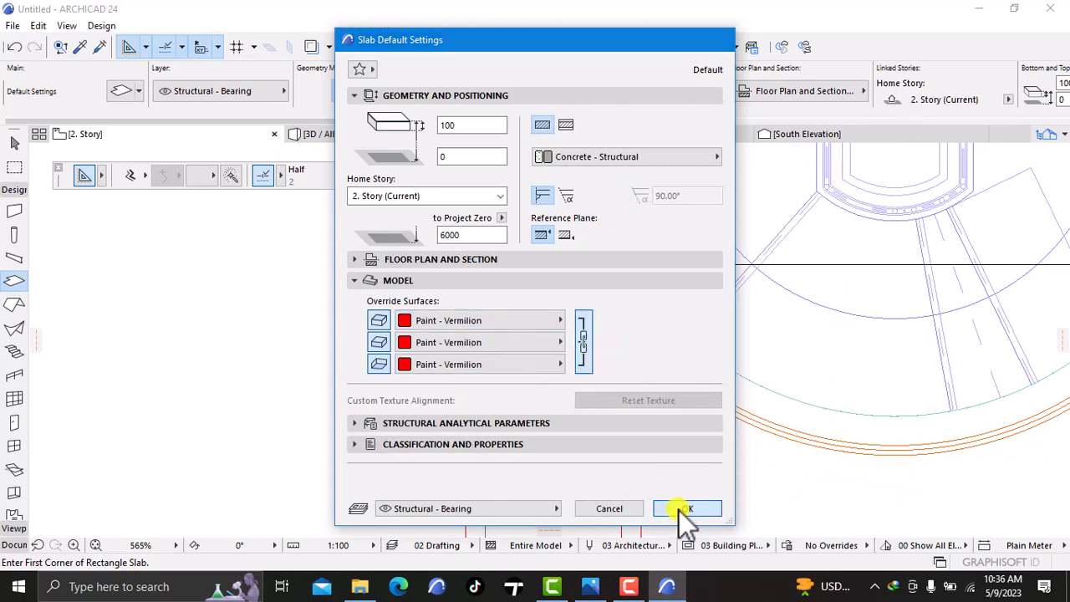
Try to create a slab from the parapet outline beside the curved staircase with the Magic Wand, and undo it
scroll(659, 436, "down", 3)
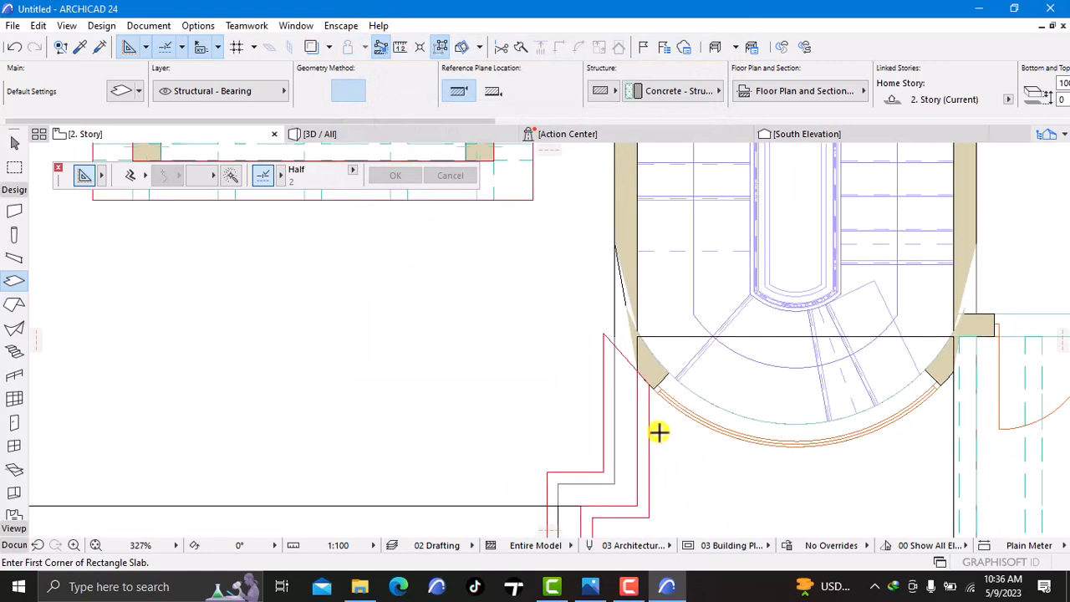
middle_click_drag(658, 432, 693, 358)
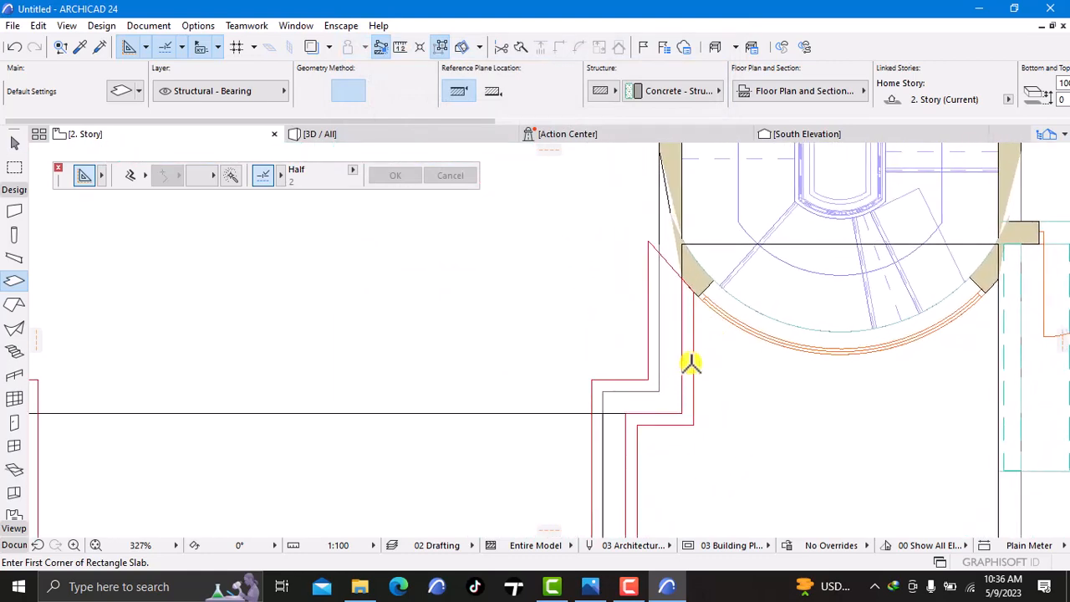
left_click(231, 176)
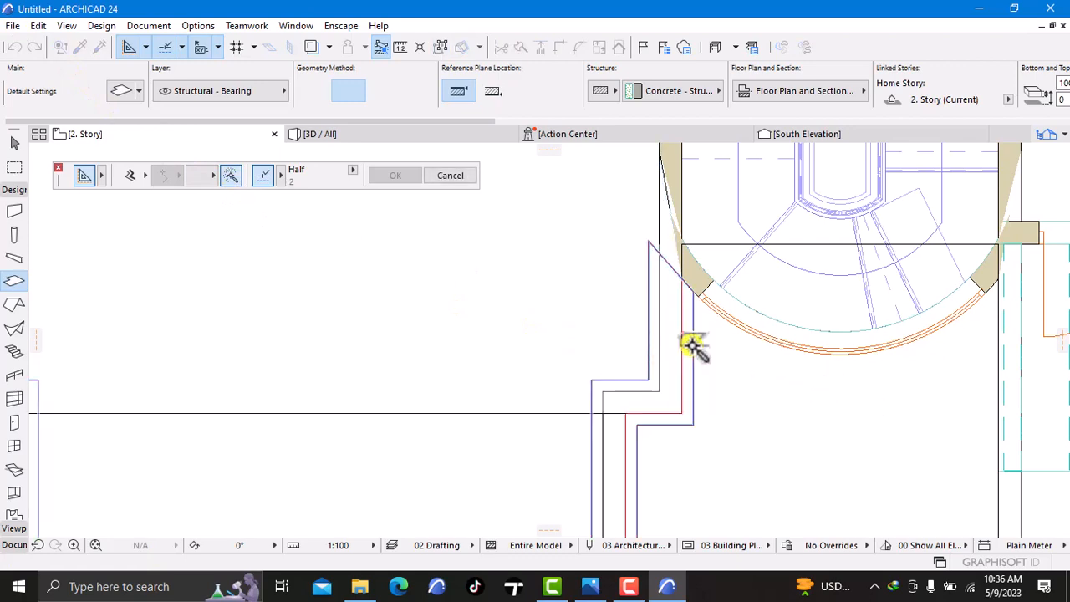
scroll(693, 347, "down", 5)
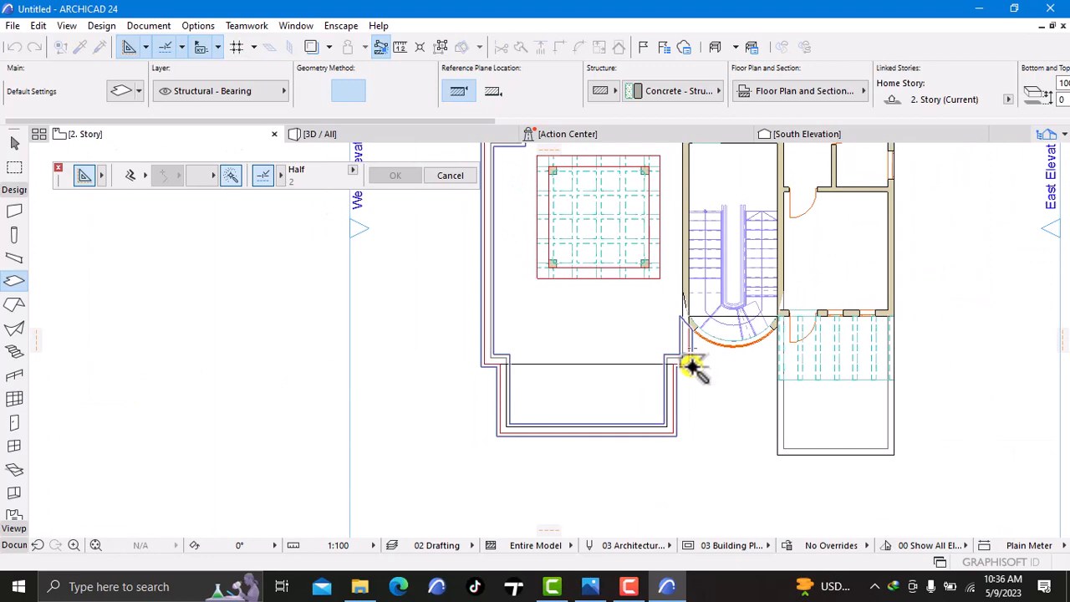
scroll(692, 366, "up", 3)
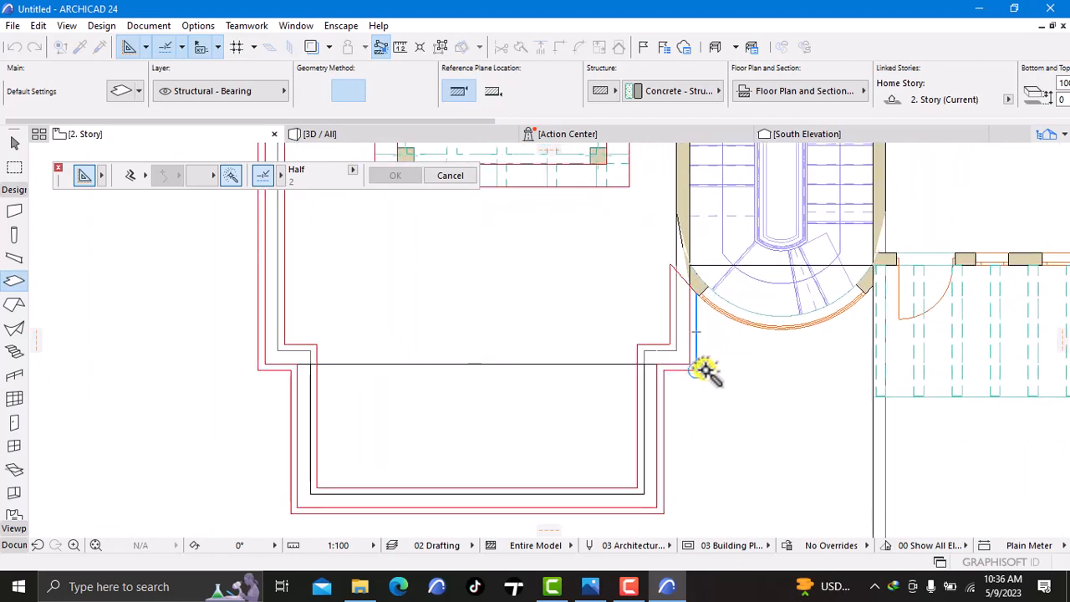
left_click(692, 372)
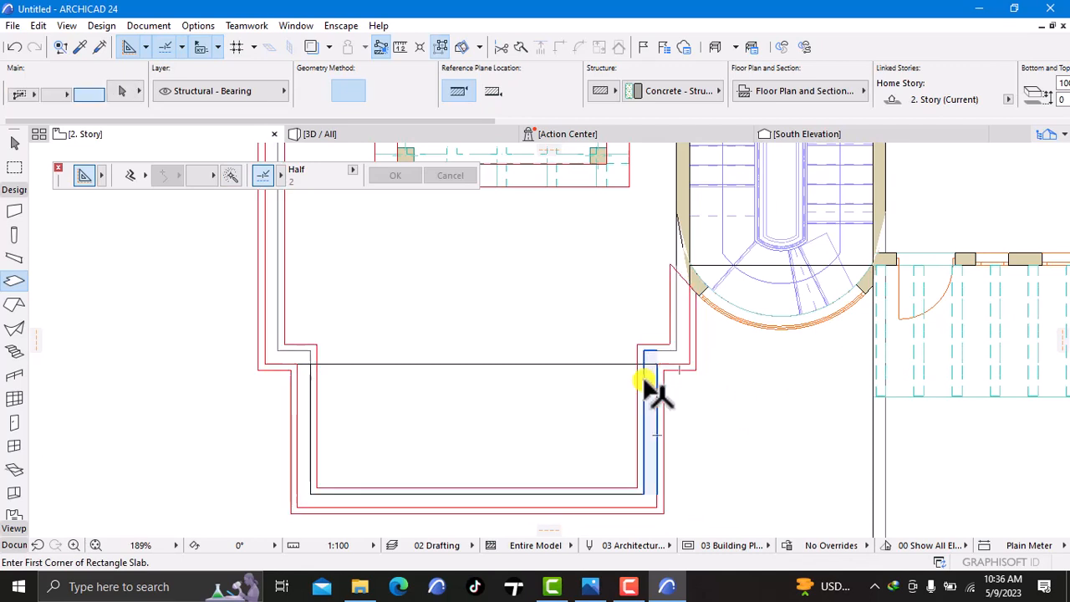
left_click(654, 383)
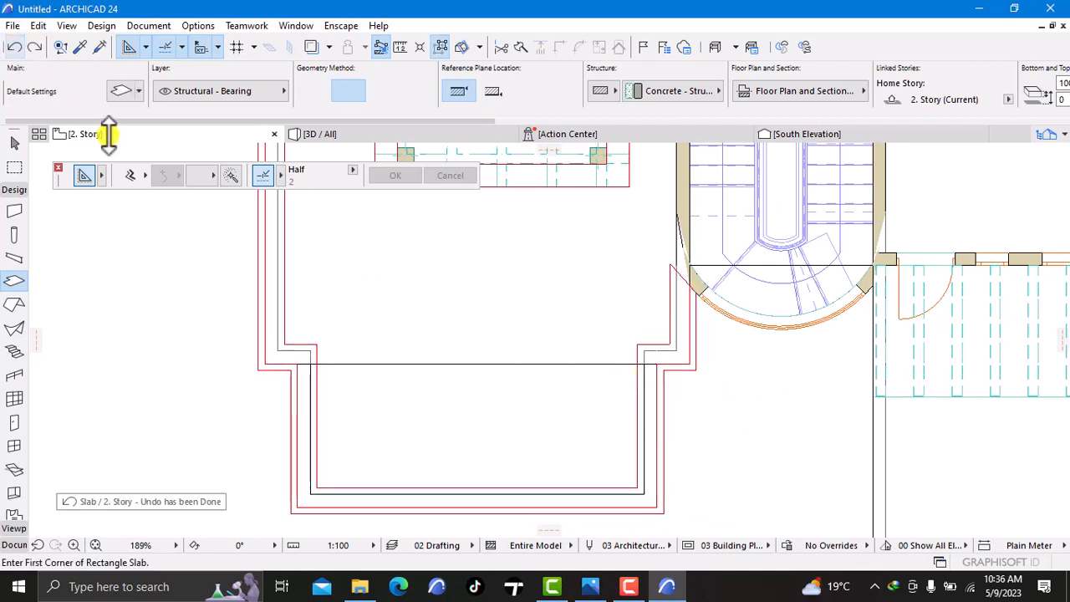
Check the slab default settings and create the red coping slab from the outer parapet outline with the Magic Wand
double_click(14, 280)
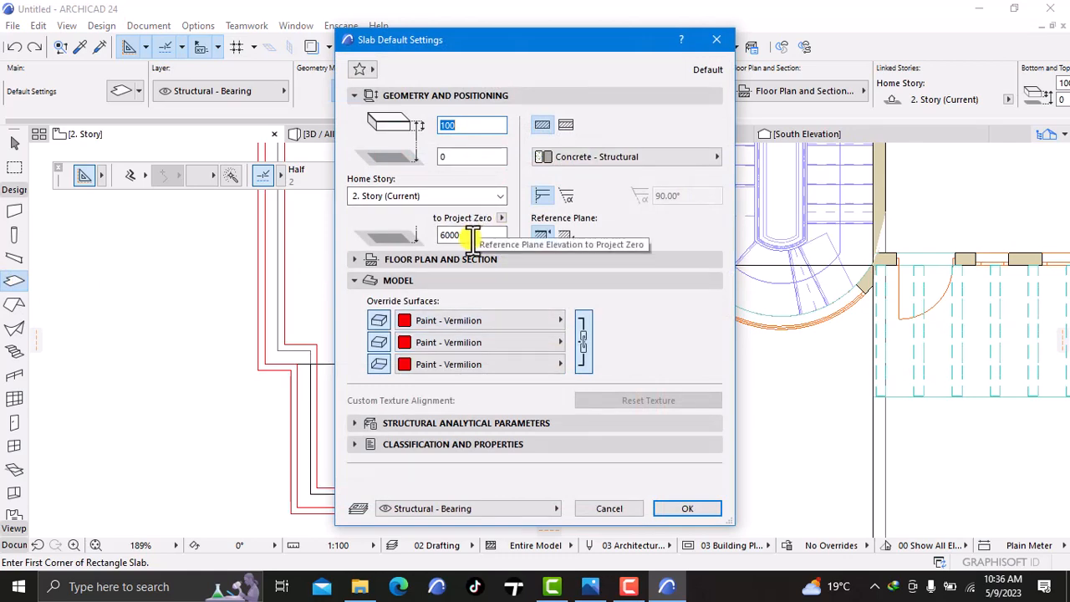
left_click(684, 508)
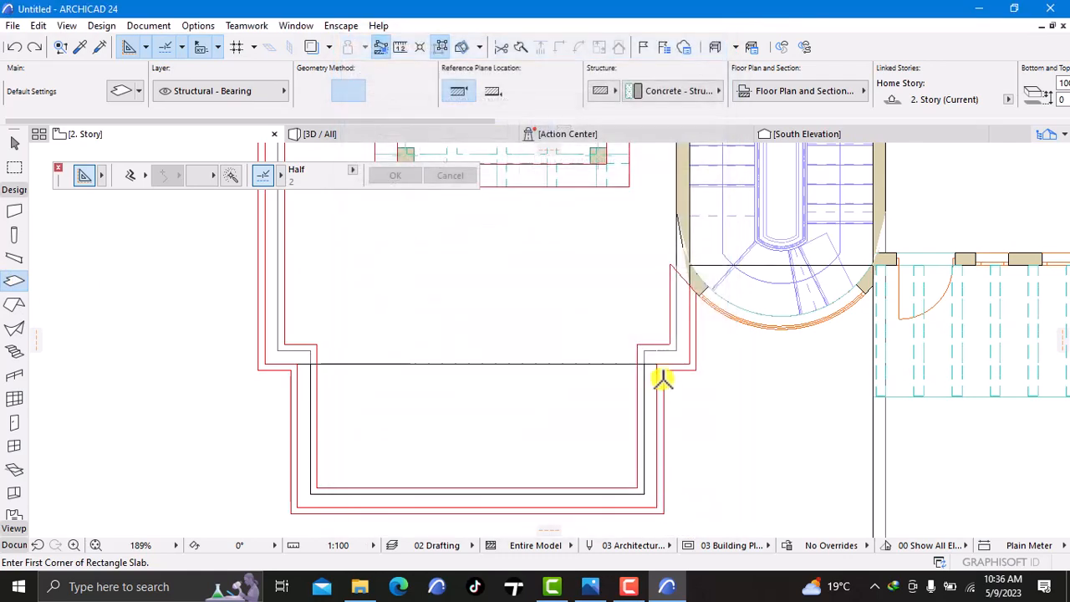
left_click(231, 175)
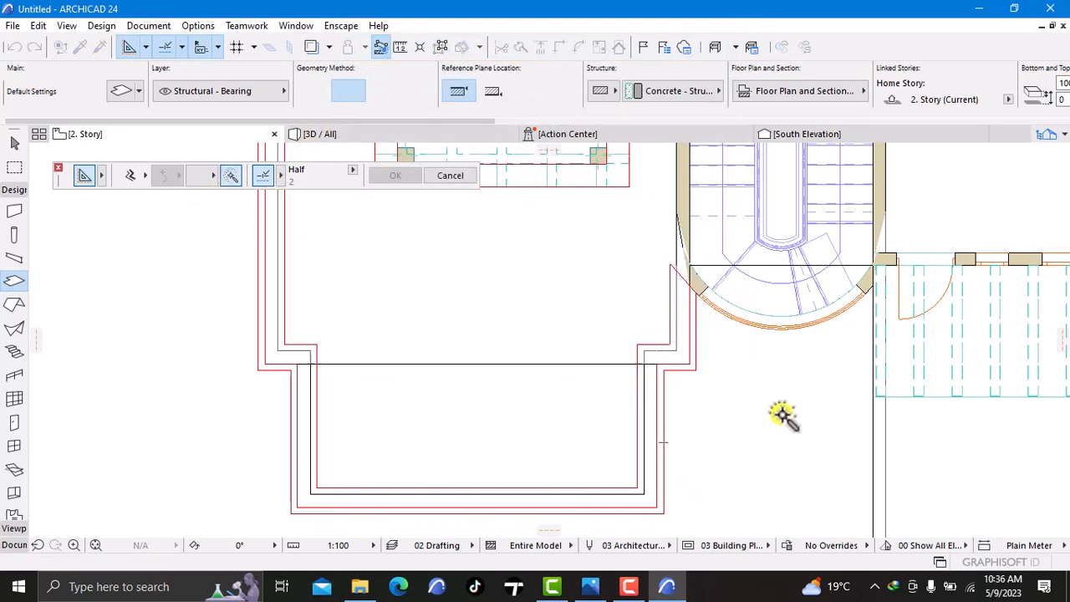
left_click(697, 347)
Examine the new red slab in the 3D view and check the height of the adjoining parapet wall
left_click(393, 134)
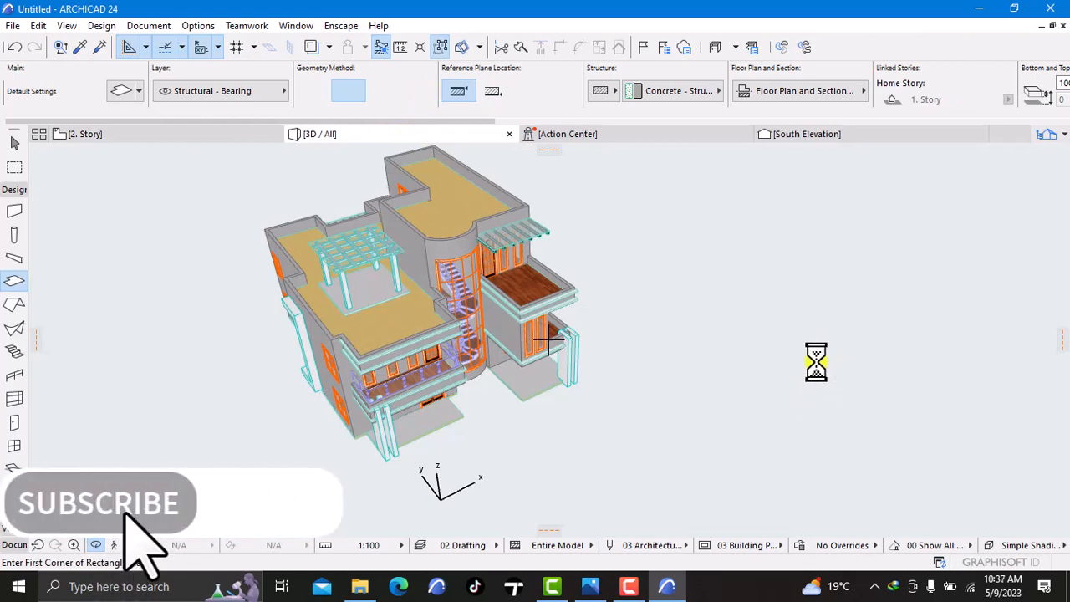
scroll(544, 346, "up", 3)
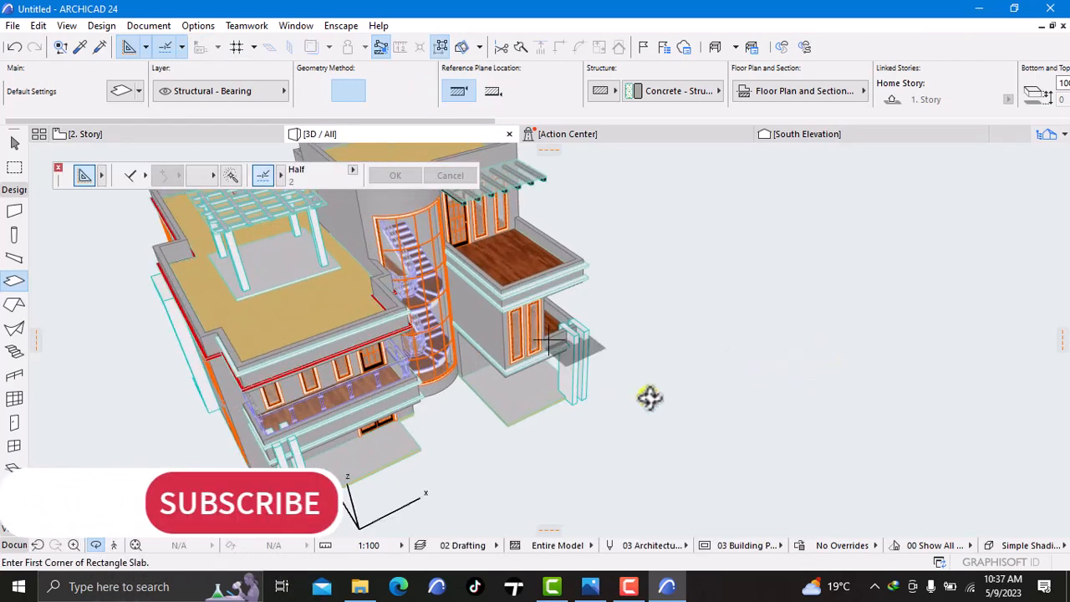
right_click(810, 334)
left_click(772, 455)
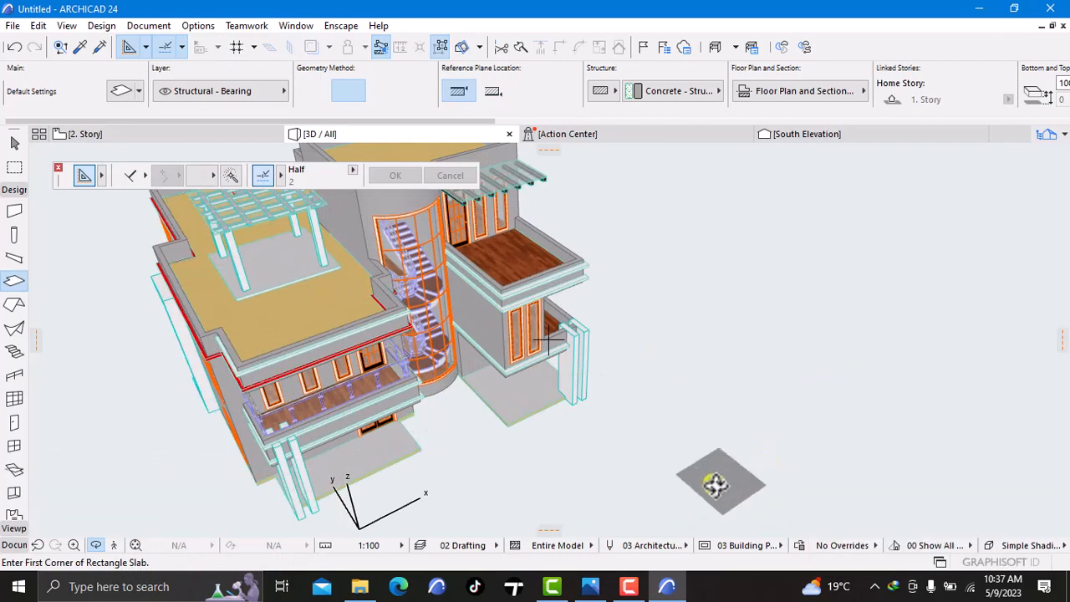
middle_click_drag(716, 485, 897, 428, "shift")
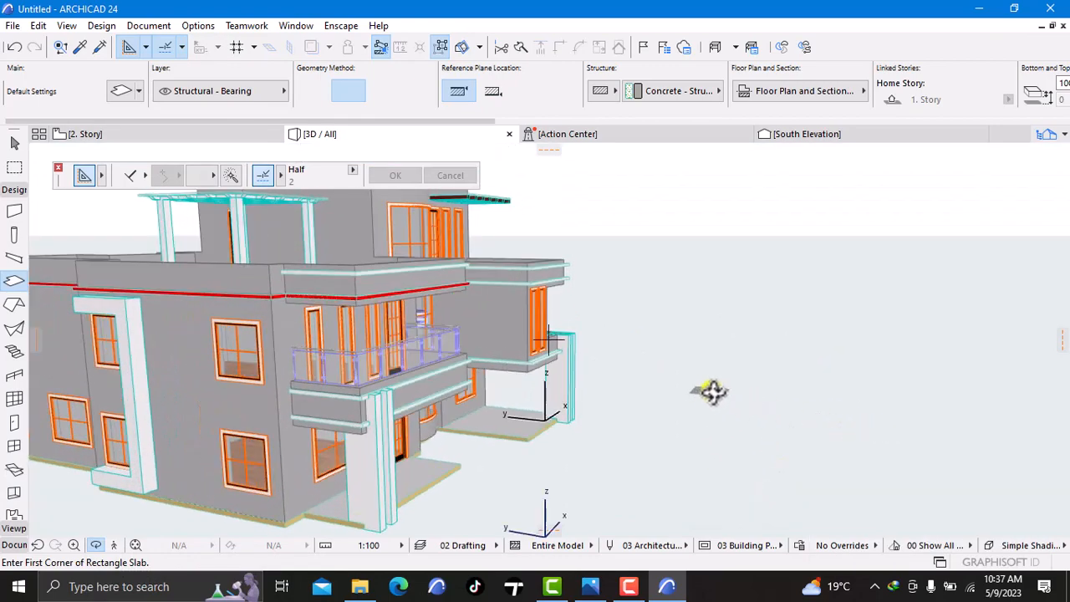
middle_click_drag(721, 398, 877, 377, "shift")
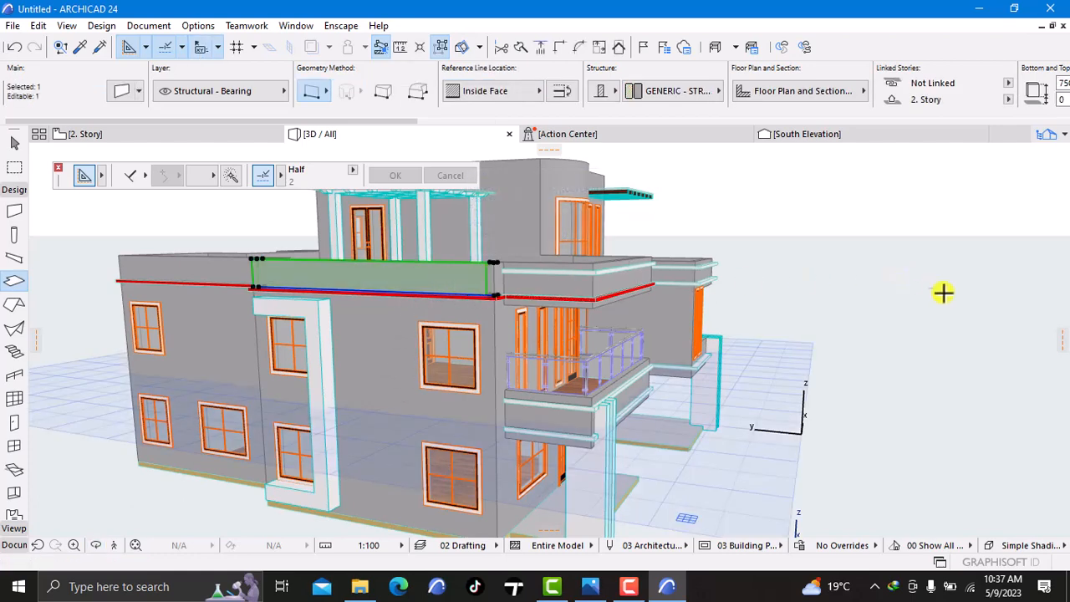
scroll(1027, 96, "down", 3)
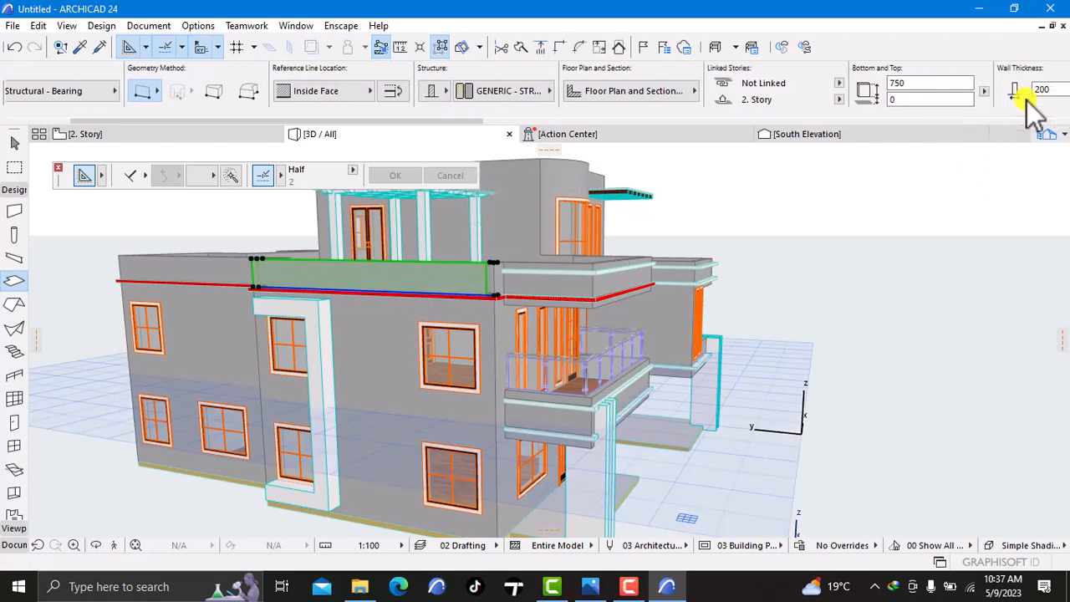
key("Escape")
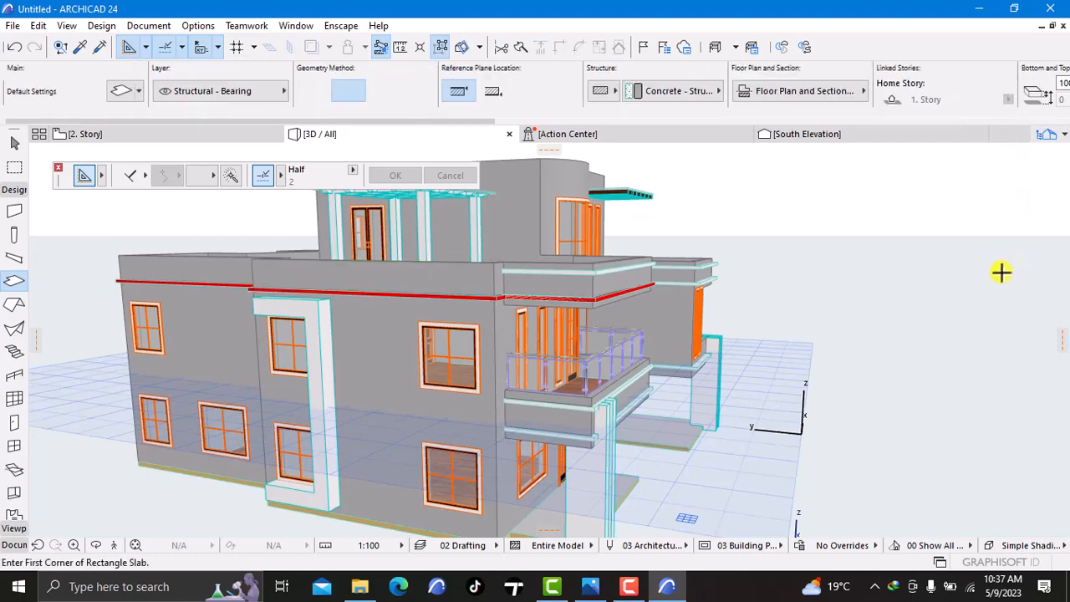
Select the red slab around the parapet and set its reference plane elevation to Project Zero to 6750
left_click(14, 305)
left_click(465, 304)
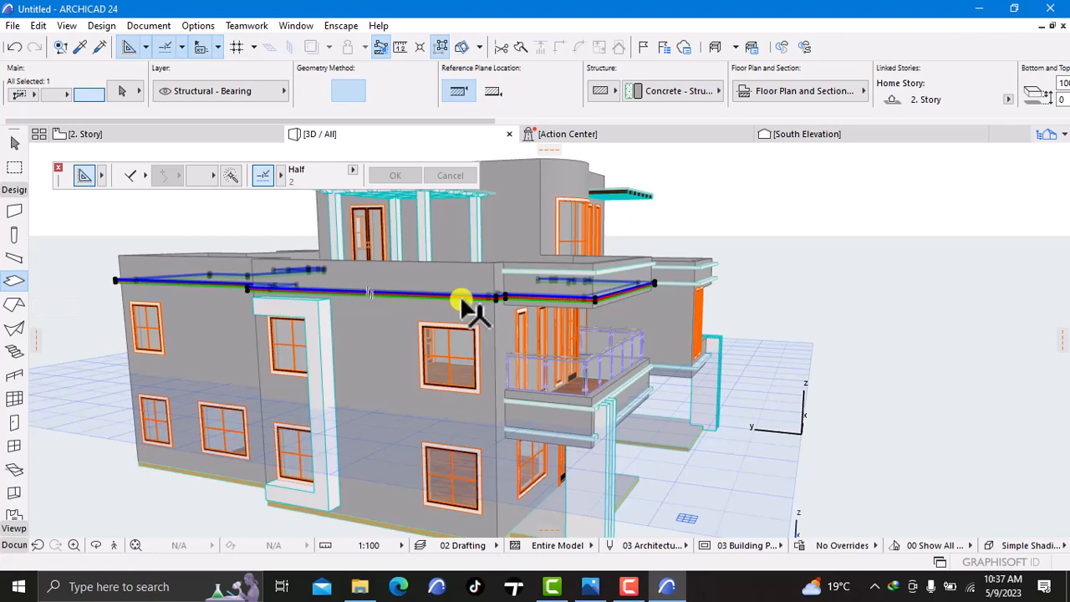
right_click(948, 287)
left_click(929, 213)
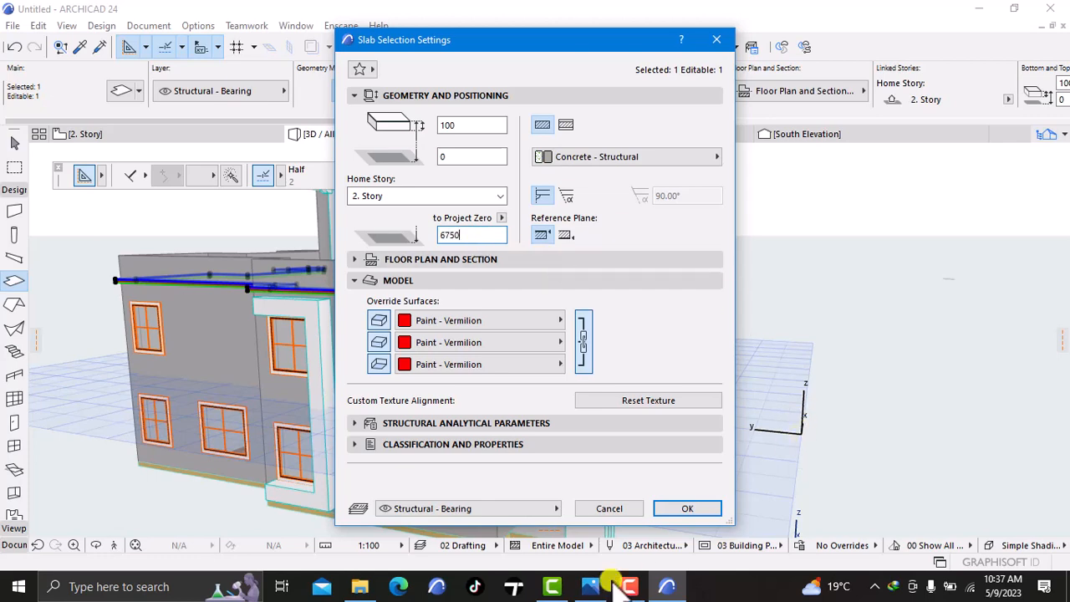
left_click(672, 513)
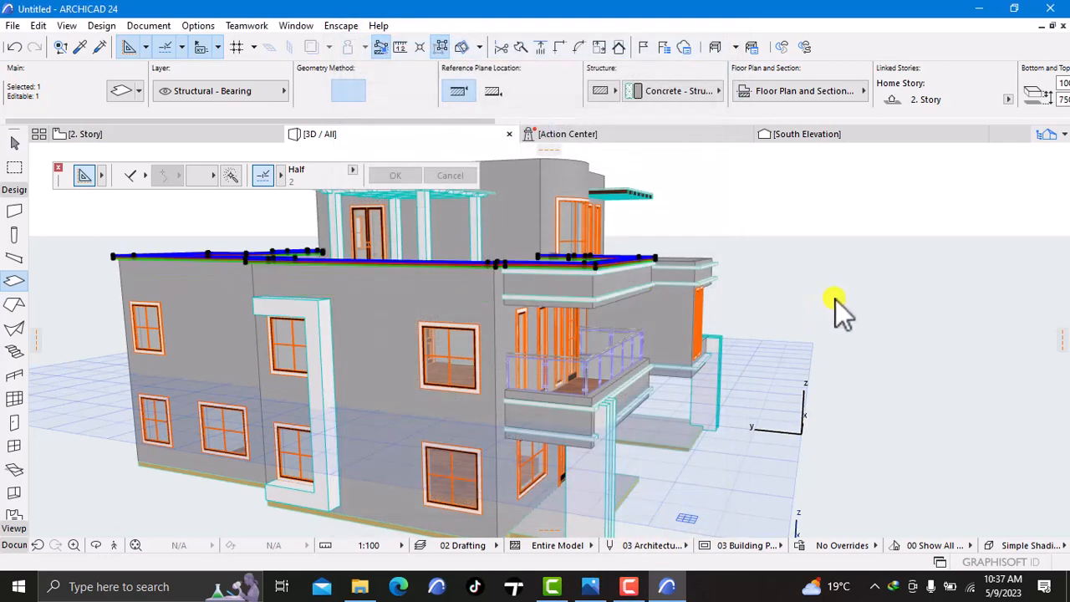
key("Escape")
Orbit around the building in 3D and examine the red slab on top of the parapet from several sides
scroll(845, 289, "down", 2)
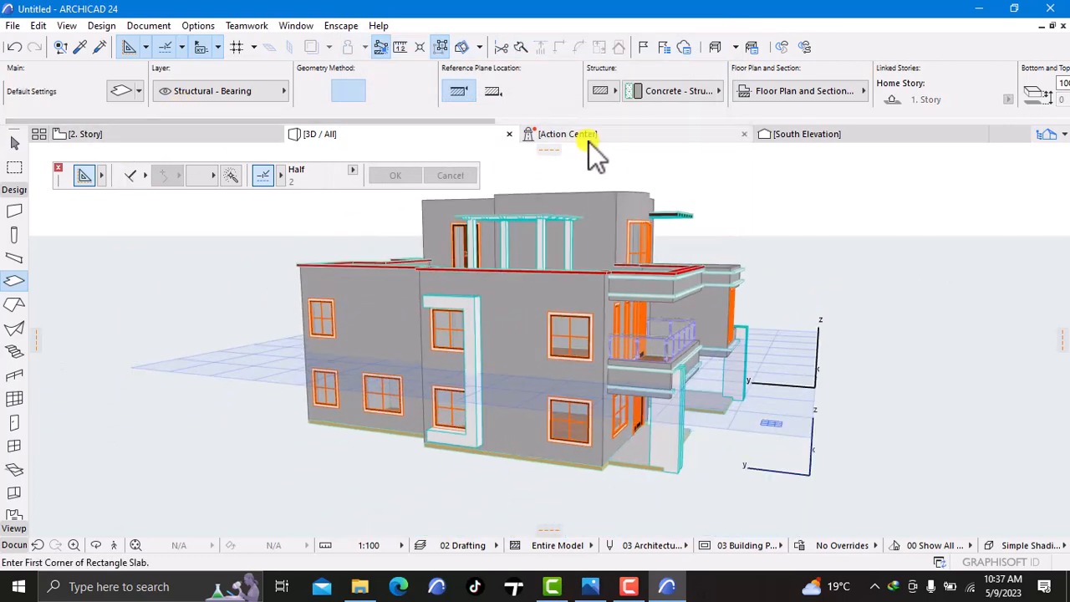
right_click(924, 241)
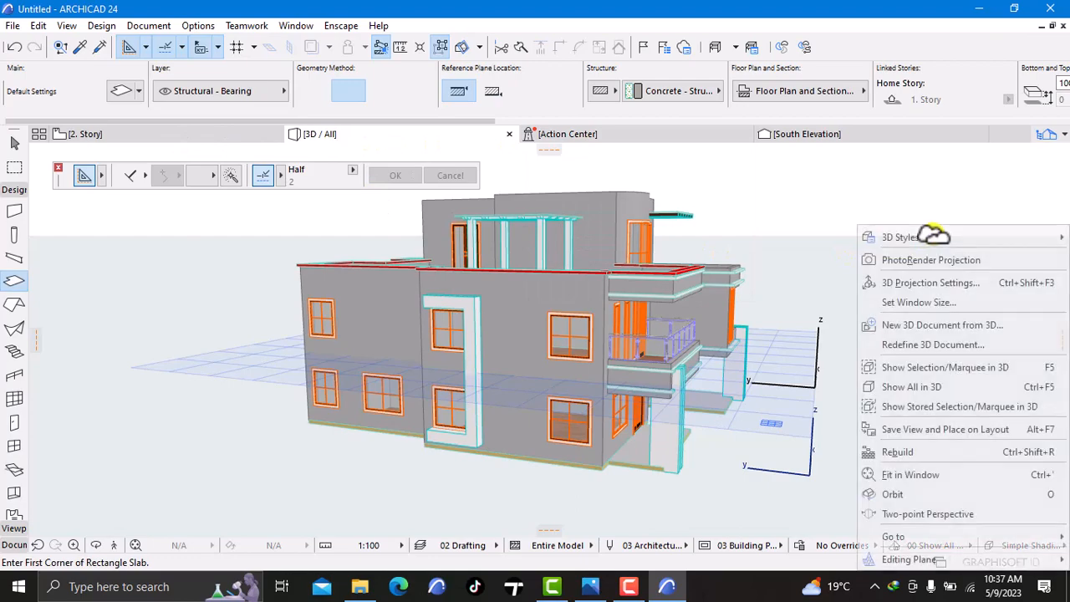
left_click(954, 491)
left_click_drag(954, 491, 548, 338)
left_click_drag(841, 427, 678, 362)
left_click_drag(299, 326, 442, 406)
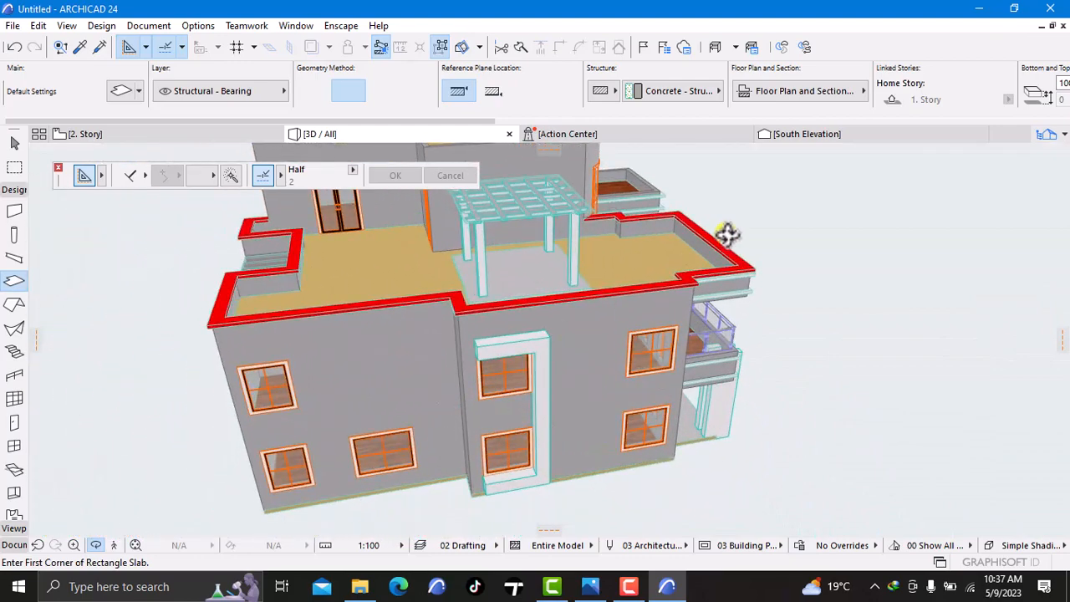
middle_click_drag(700, 292, 619, 402)
scroll(549, 256, "down", 3)
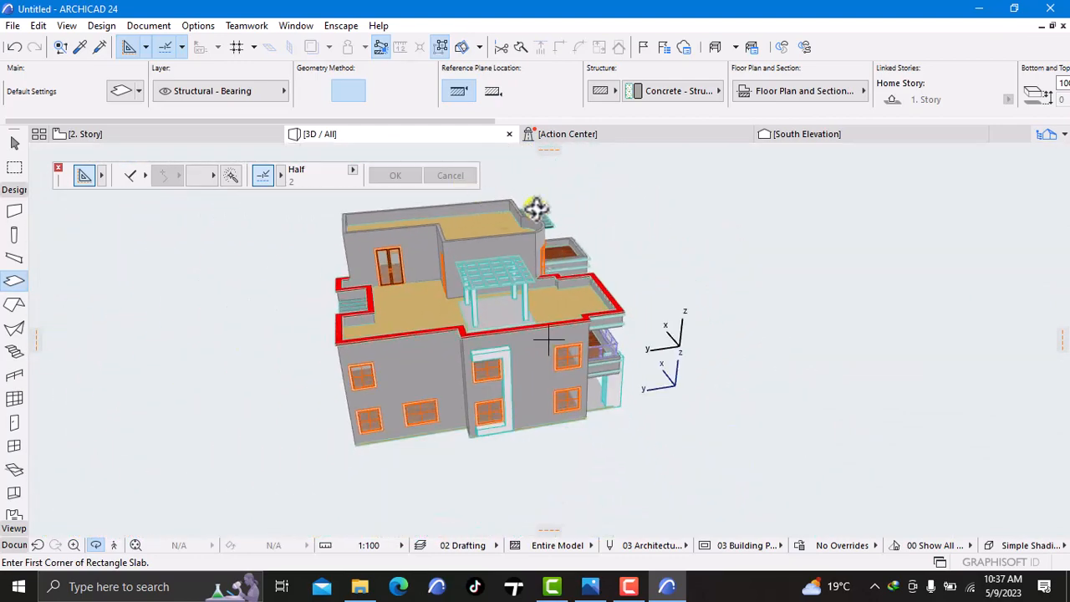
left_click_drag(536, 208, 786, 245)
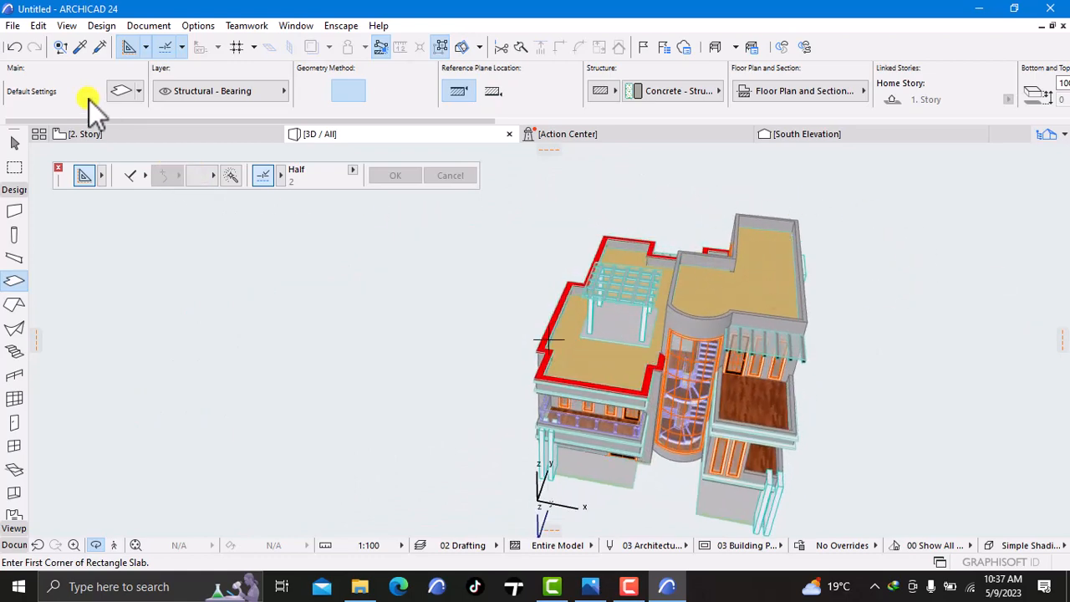
Return to the 2. Story floor plan and examine the layout of the walls and parapet outline
left_click(102, 138)
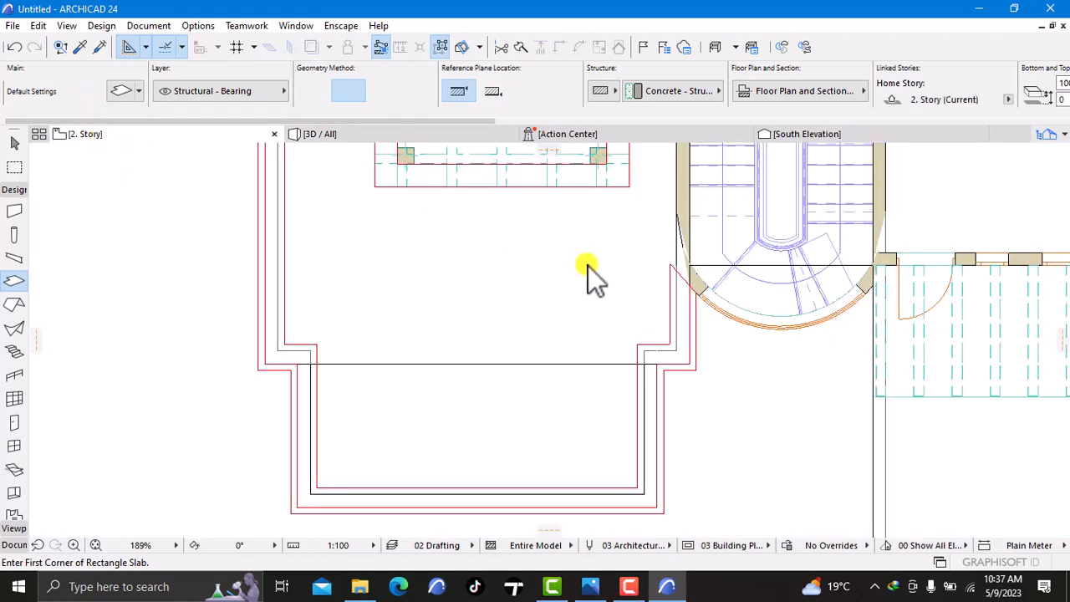
scroll(604, 260, "down", 5)
middle_click_drag(604, 260, 530, 382)
middle_click_drag(610, 267, 521, 306)
scroll(521, 306, "down", 5)
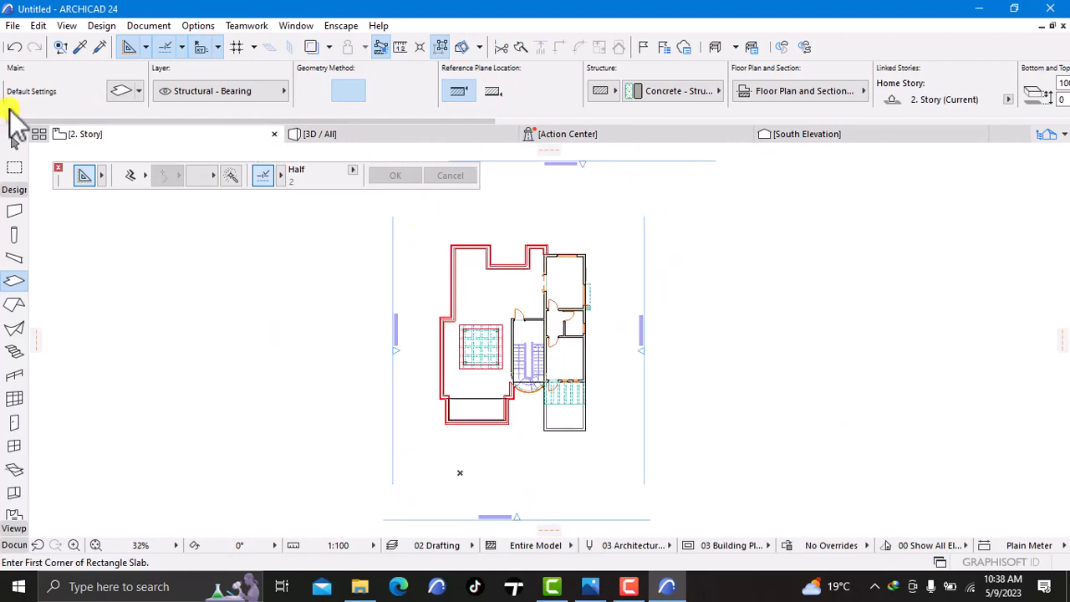
right_click(88, 141)
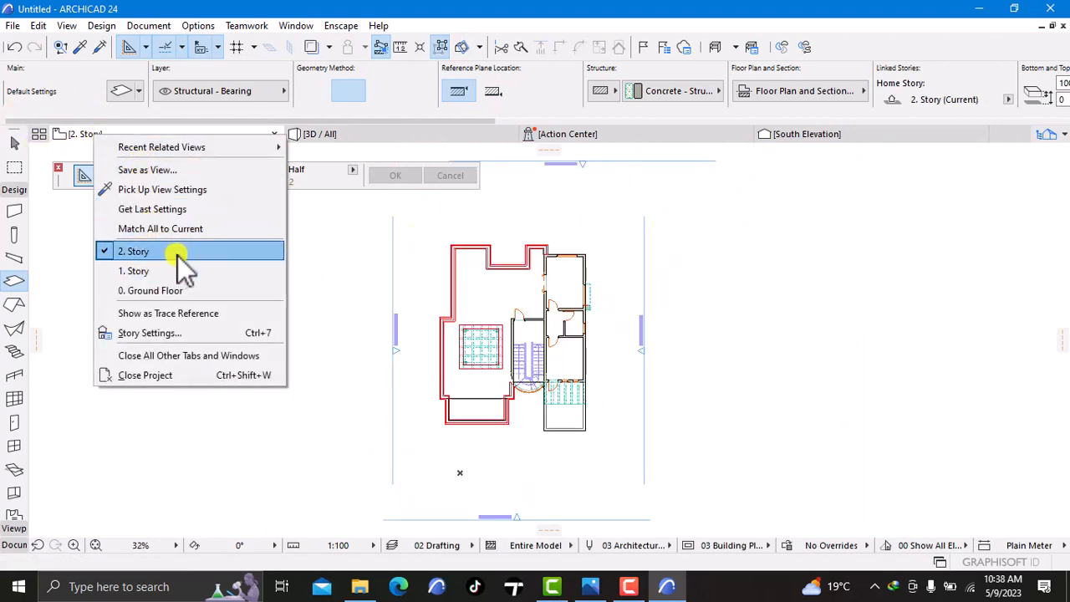
left_click(792, 259)
scroll(531, 292, "up", 7)
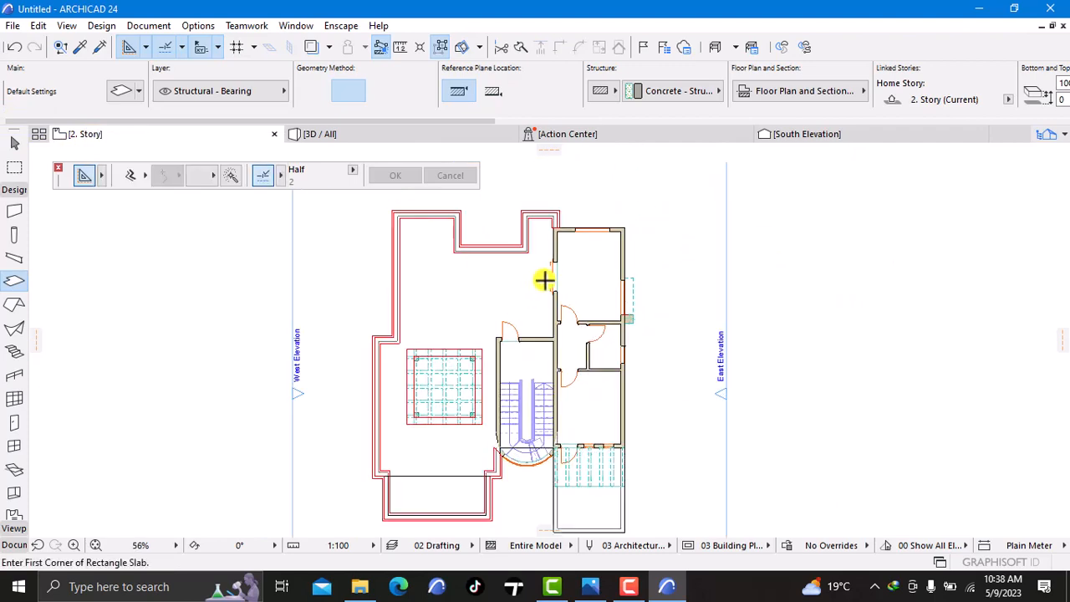
Switch to the 3D view and check the height settings of the rear parapet wall above the stairwell
left_click(393, 133)
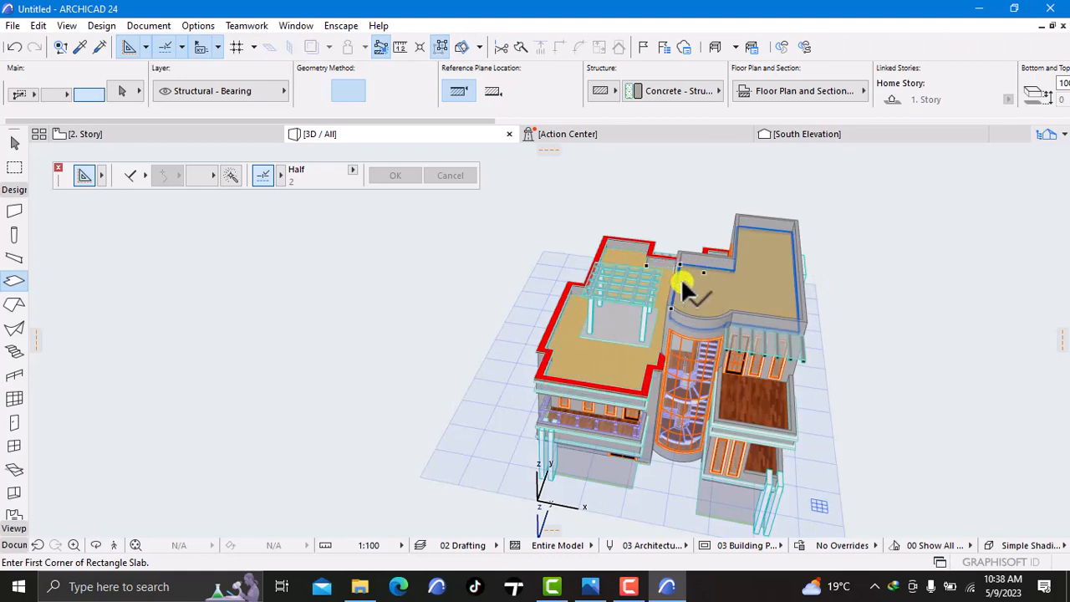
left_click(713, 264)
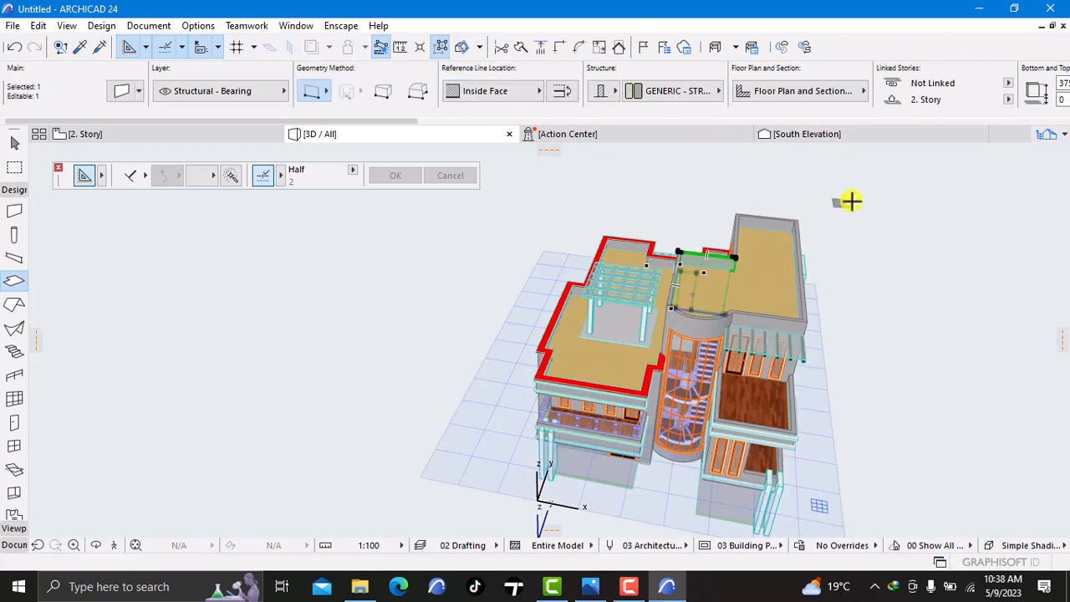
scroll(1064, 81, "down", 3)
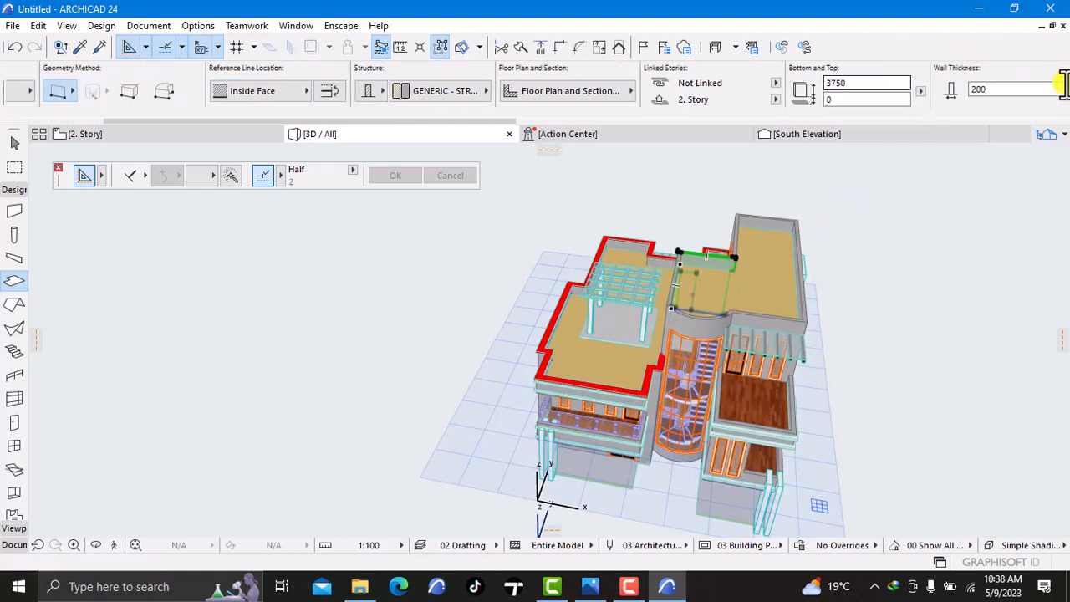
key("Escape")
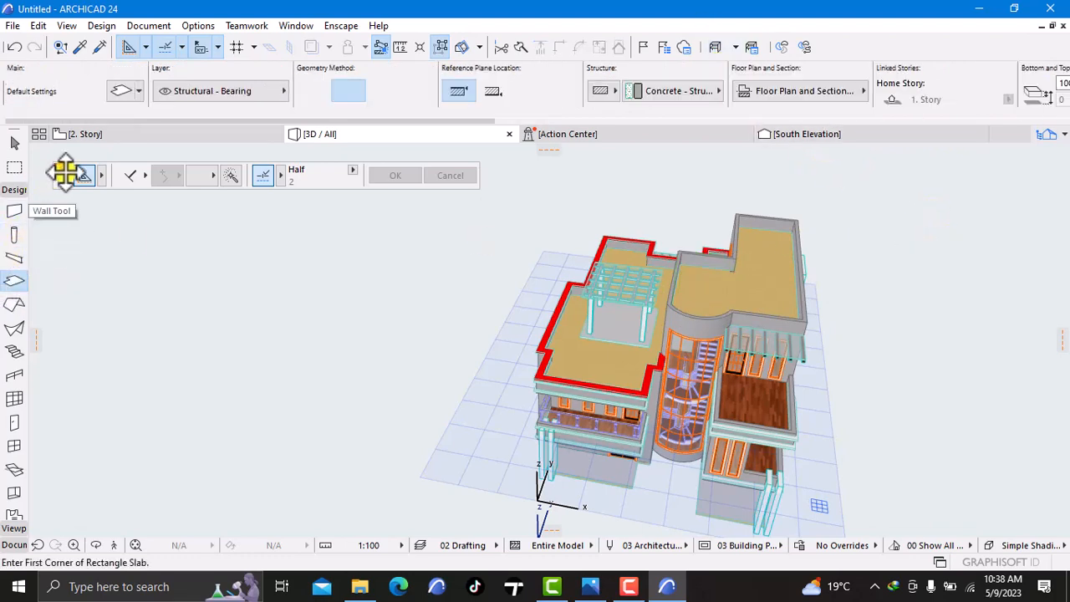
right_click(97, 139)
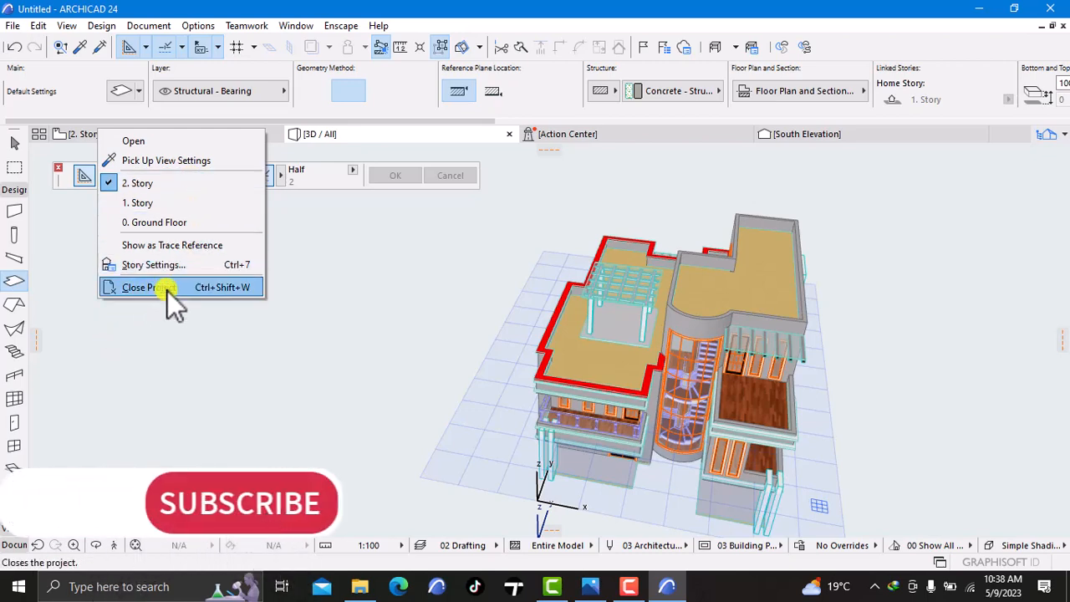
left_click(207, 384)
right_click(119, 132)
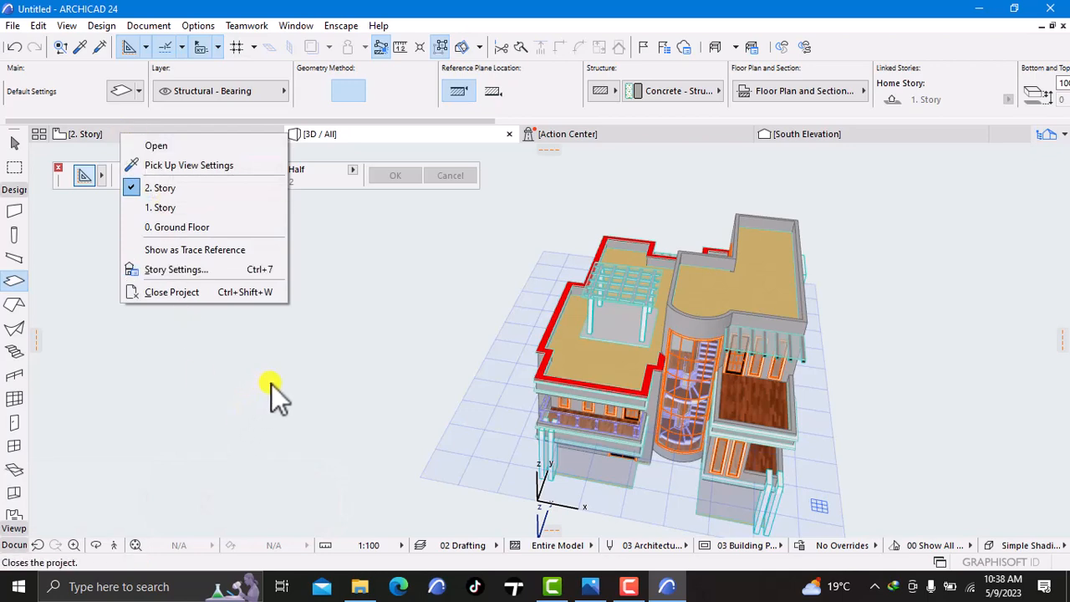
left_click(272, 384)
left_click(118, 139)
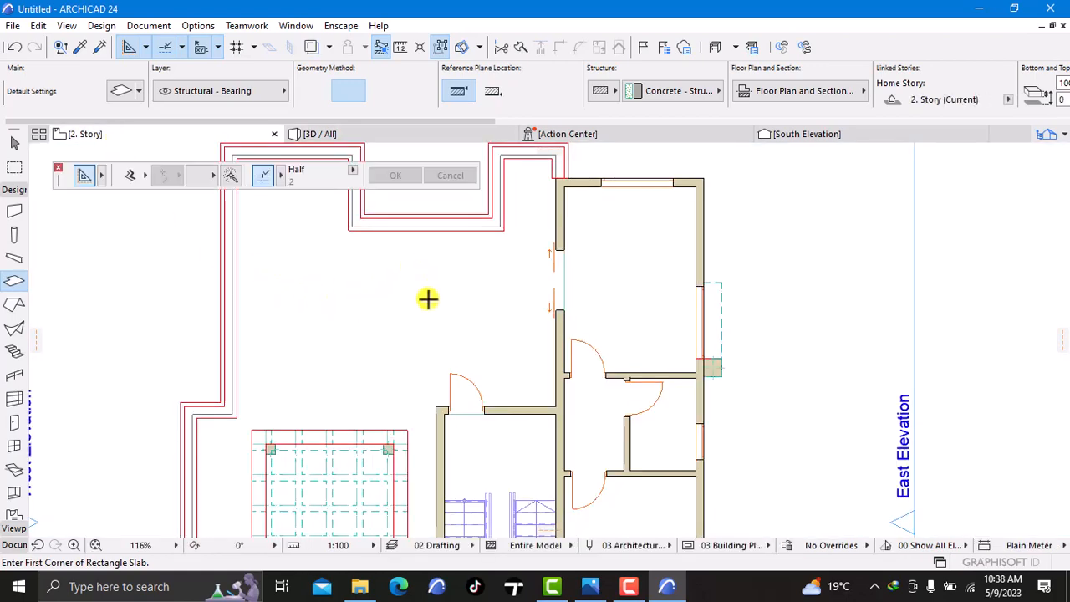
scroll(399, 335, "down", 2)
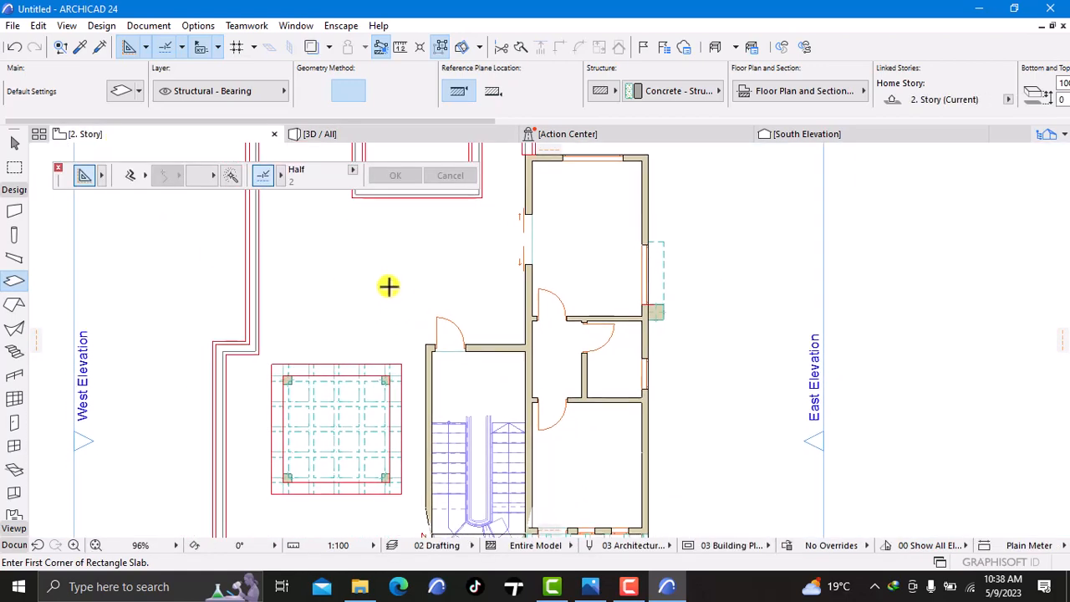
left_click(13, 545)
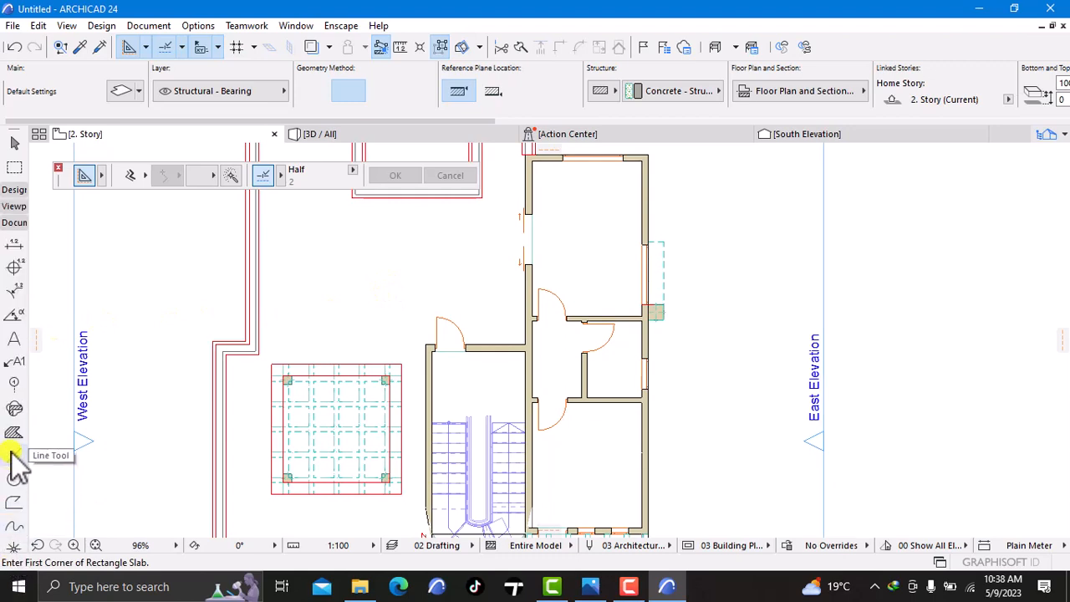
left_click(13, 456)
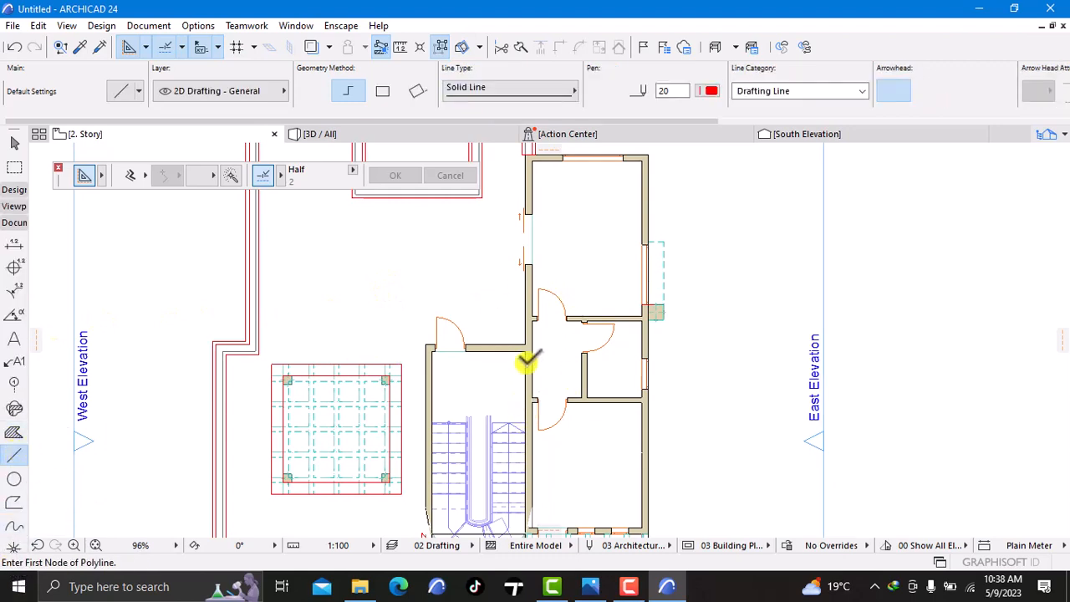
scroll(559, 458, "down", 2)
middle_click_drag(559, 466, 553, 367)
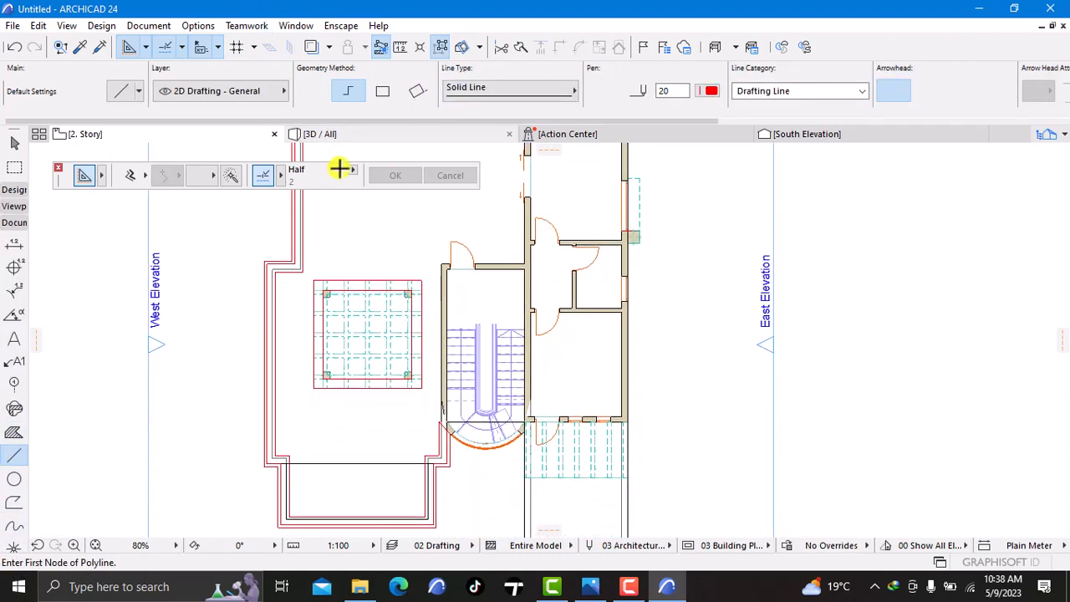
left_click(348, 138)
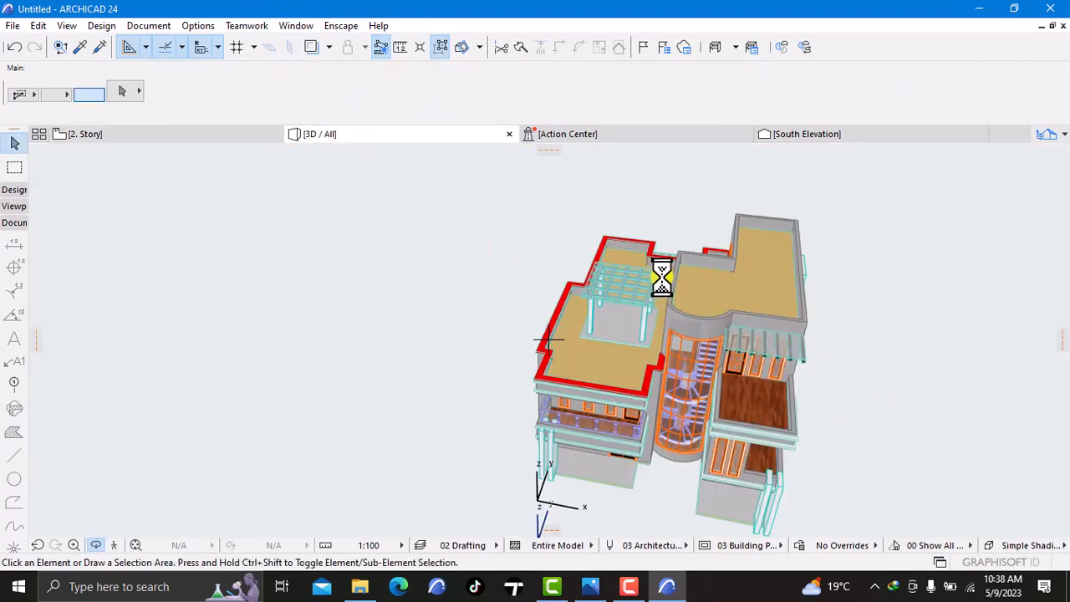
In the 2. Story plan, start a line chain at the right-hand room block's lower outer corner and trace its right and upper outer walls
left_click(127, 136)
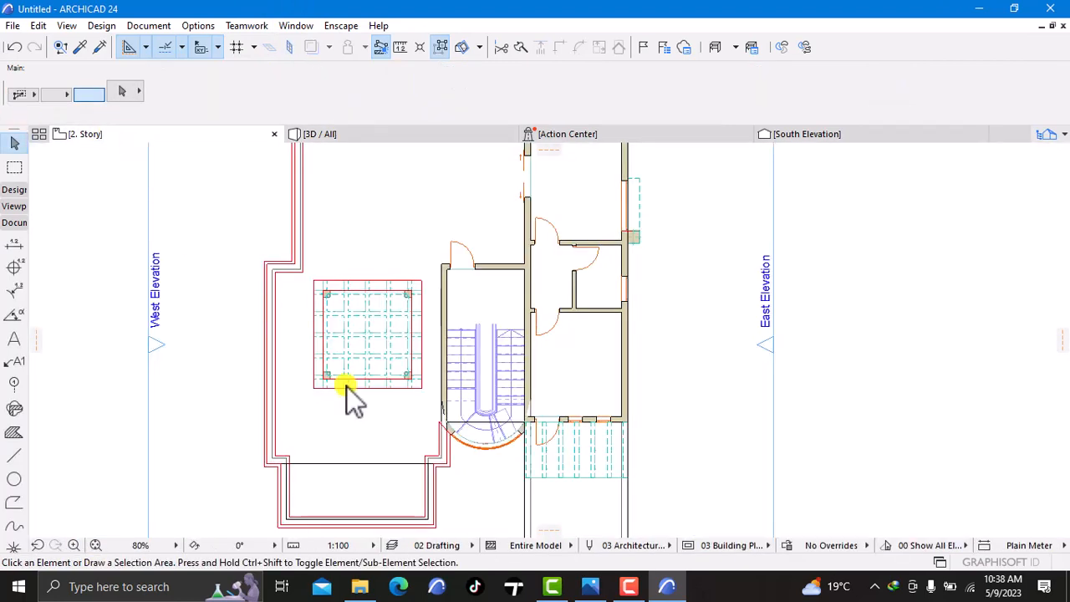
scroll(500, 443, "up", 4)
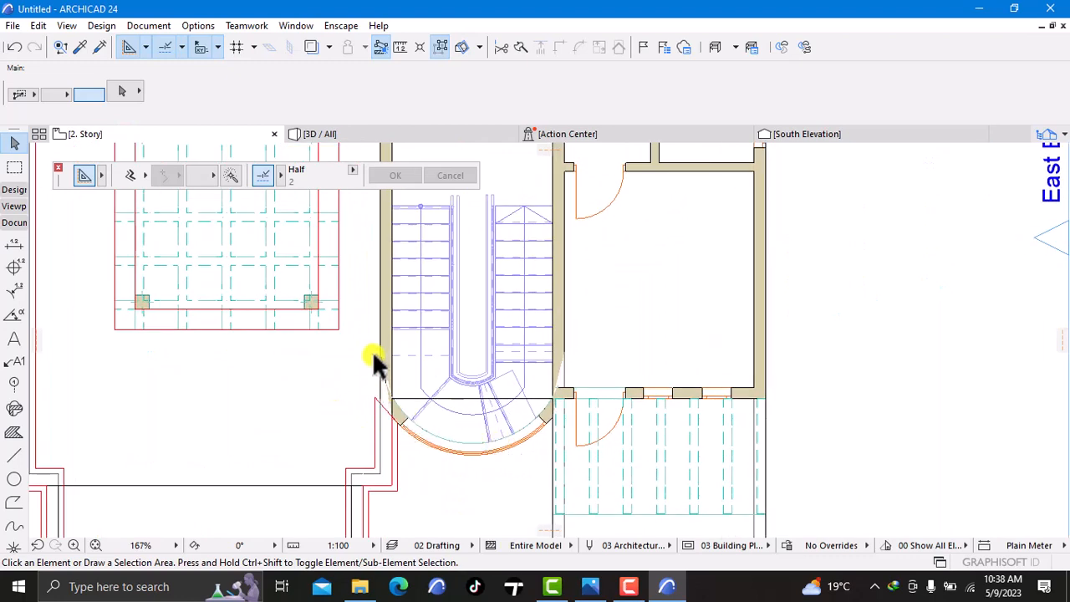
left_click(14, 456)
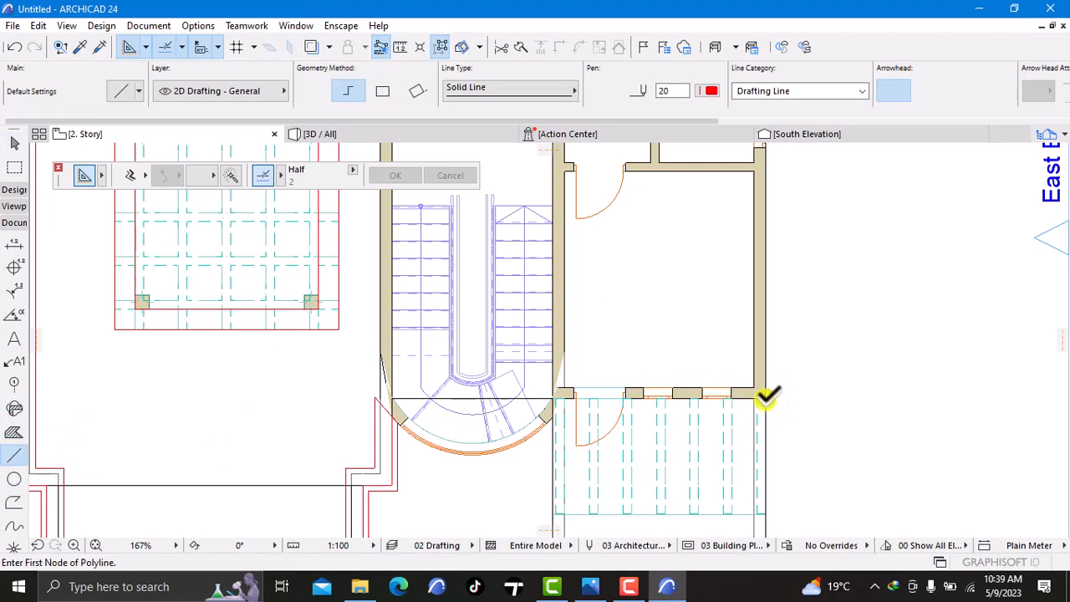
left_click(763, 397)
scroll(758, 485, "down", 2)
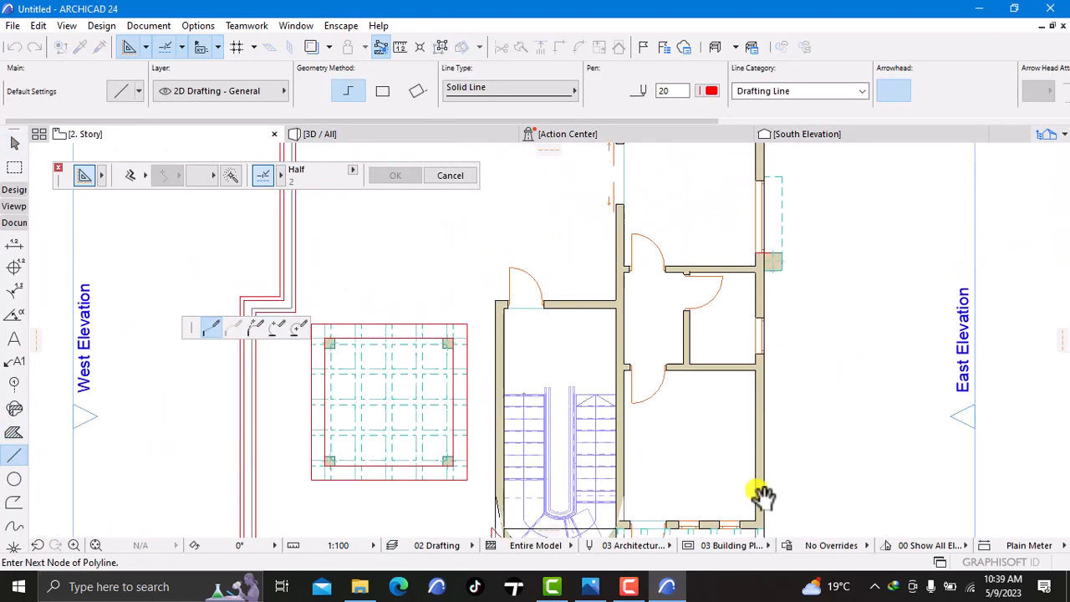
scroll(791, 223, "down", 2)
scroll(786, 251, "up", 3)
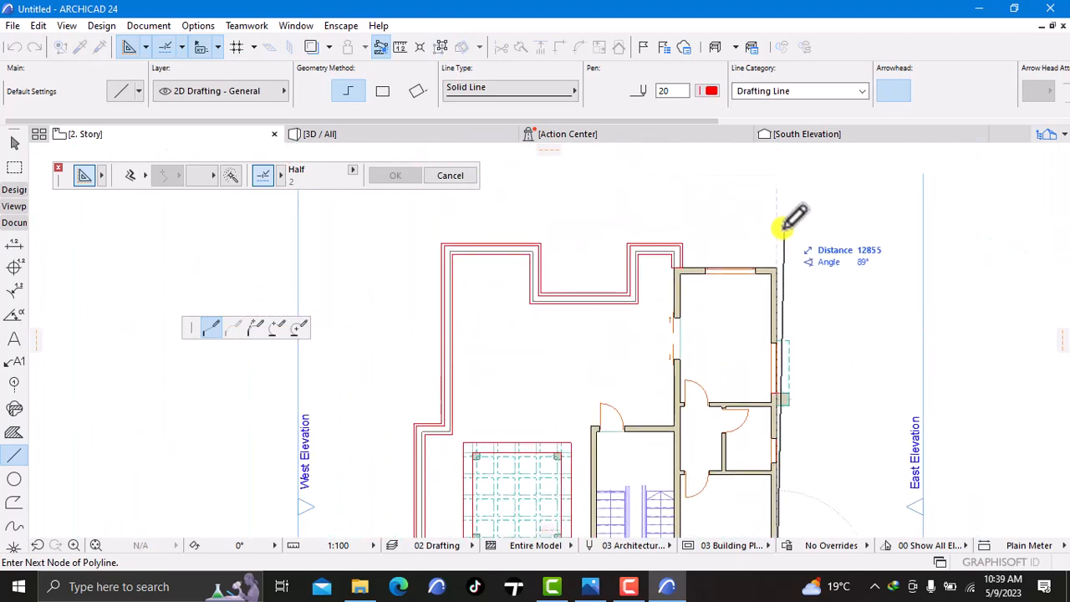
left_click(772, 285)
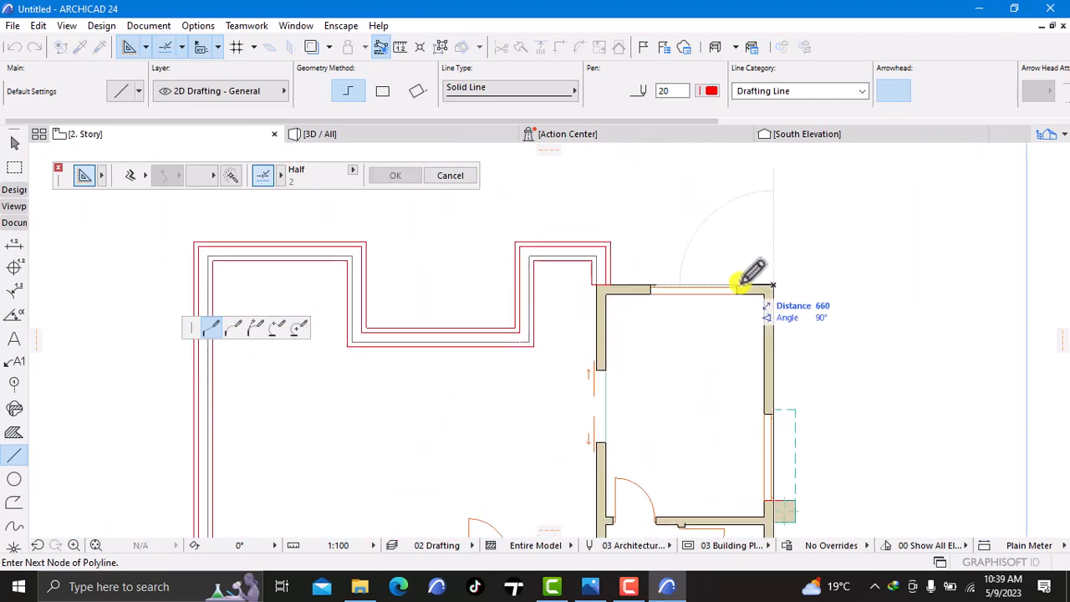
left_click(596, 284)
Continue the line chain around the stairwell's upper outer corner and down its left outer wall to the level of the rooms' front wall
scroll(588, 405, "down", 1)
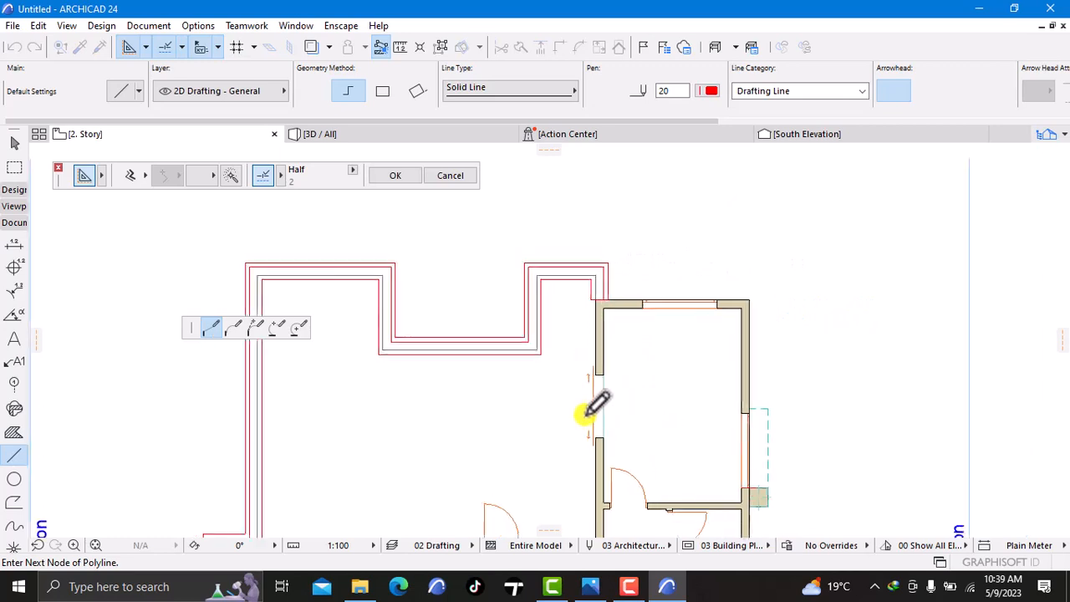
middle_click_drag(588, 412, 645, 148)
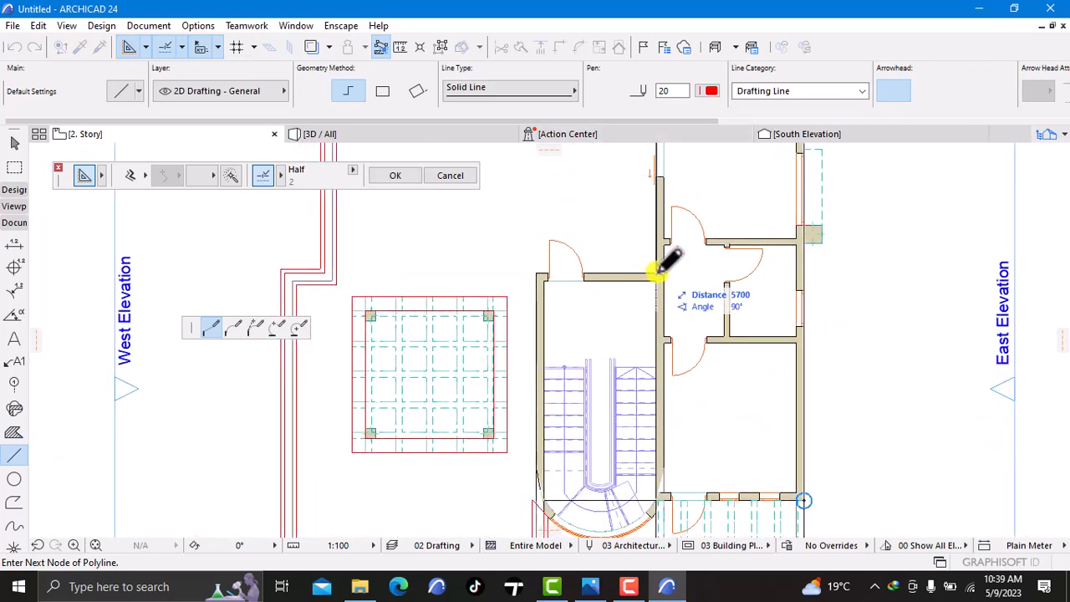
left_click(536, 275)
middle_click_drag(521, 407, 525, 246)
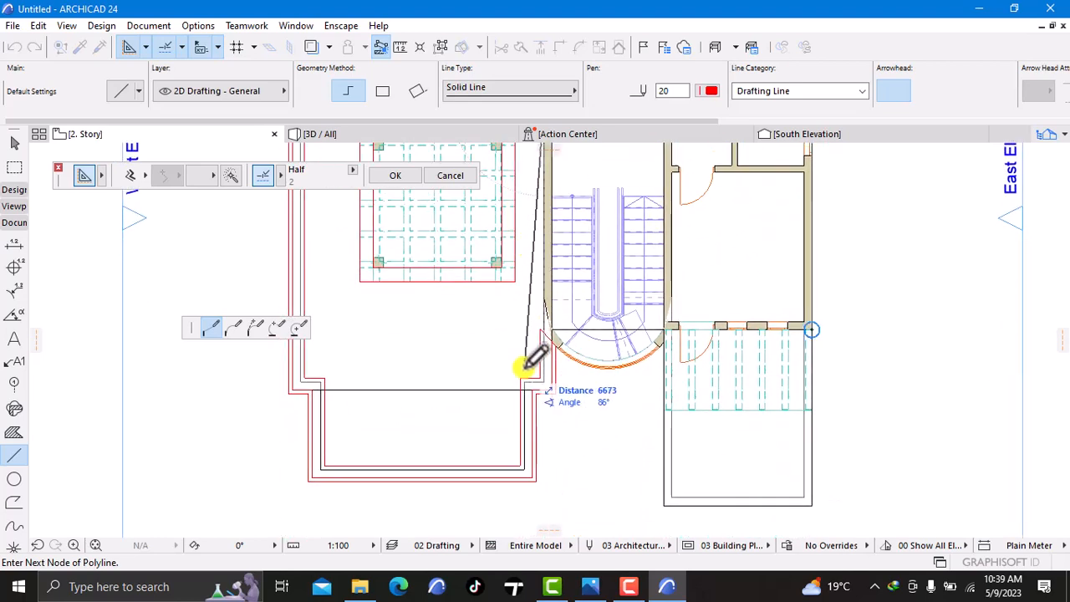
scroll(548, 297, "up", 5)
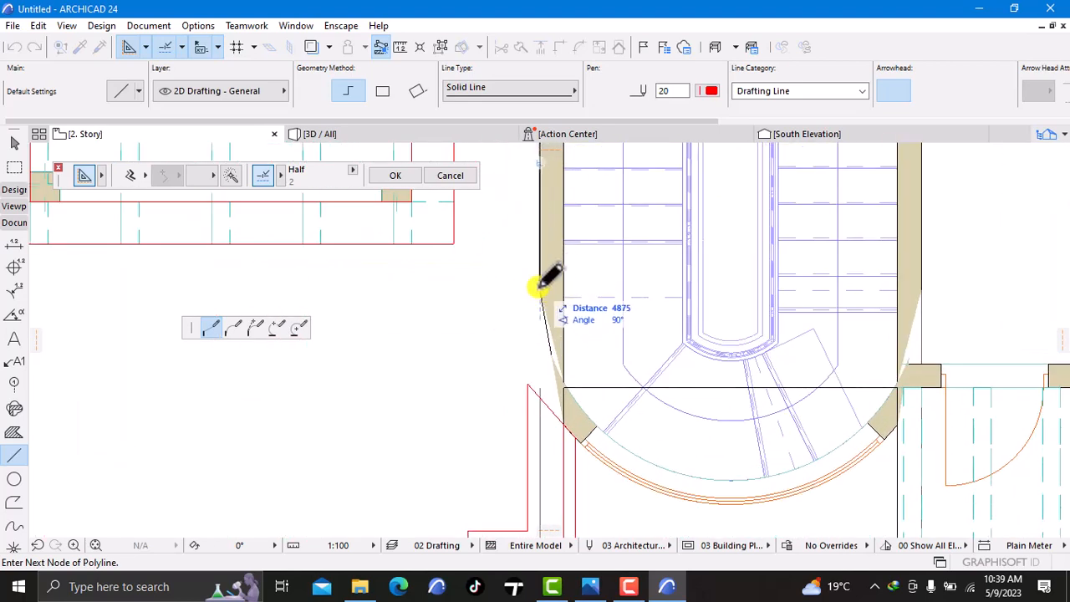
left_click(539, 288)
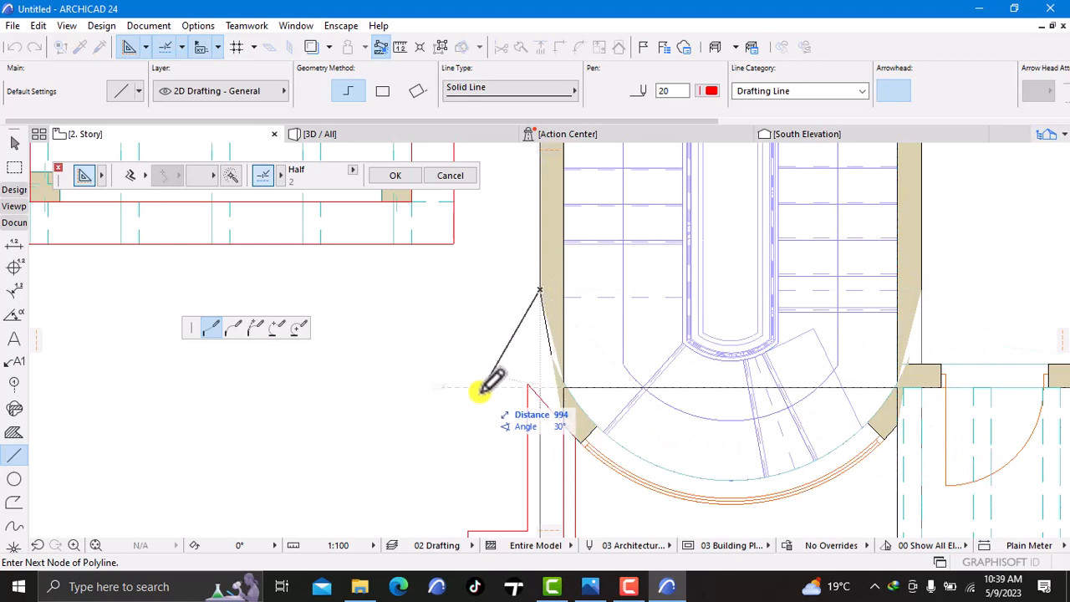
left_click(540, 386)
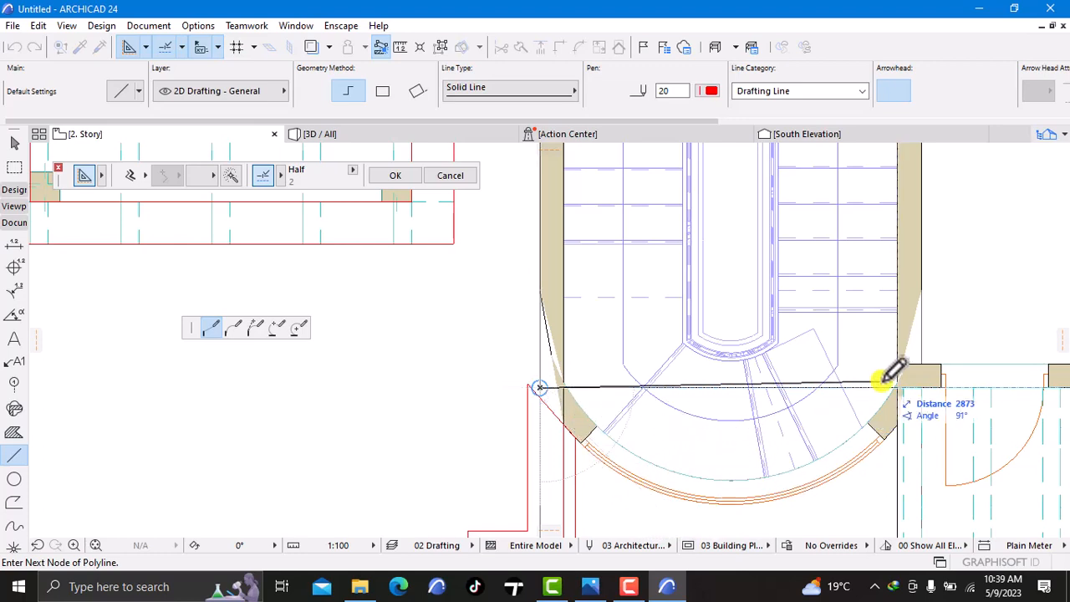
Close the line chain straight across the stairwell front and along the rooms' front wall back to the starting corner
middle_click_drag(978, 402, 853, 340)
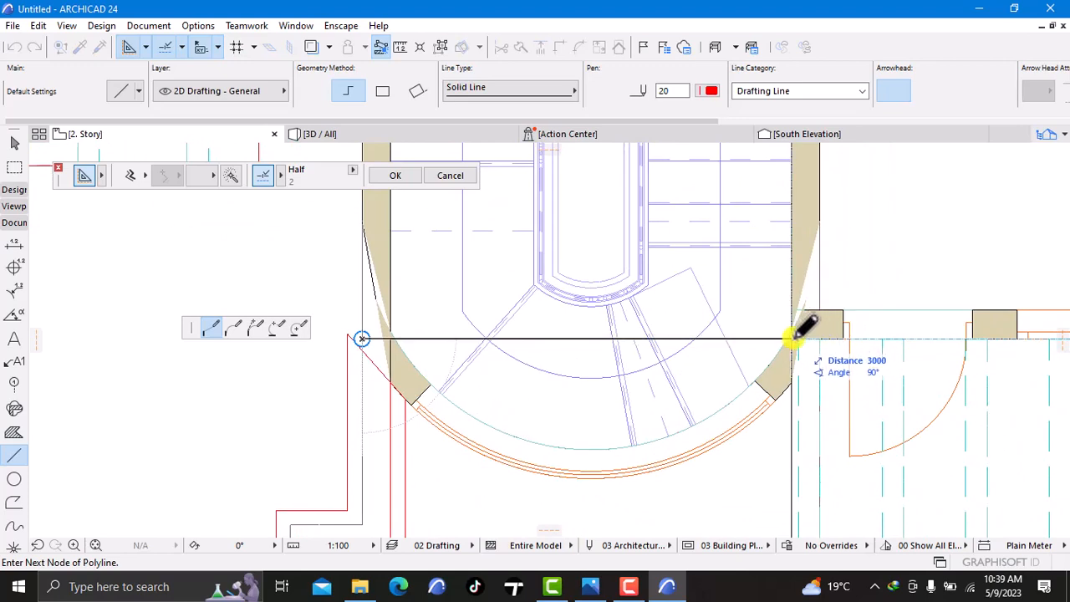
left_click(792, 339)
middle_click_drag(779, 354, 472, 311)
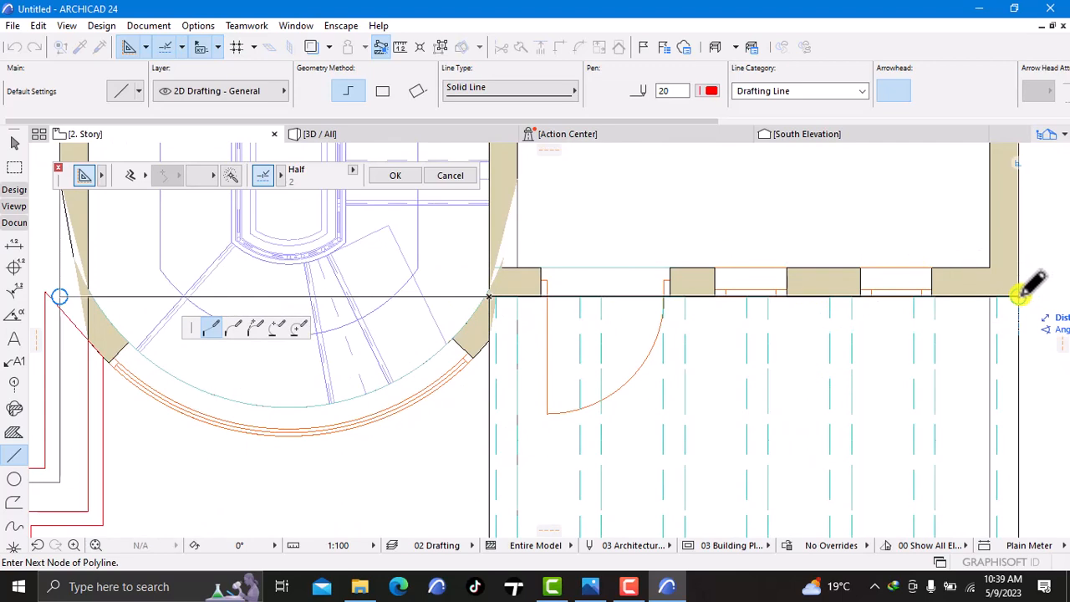
double_click(1020, 294)
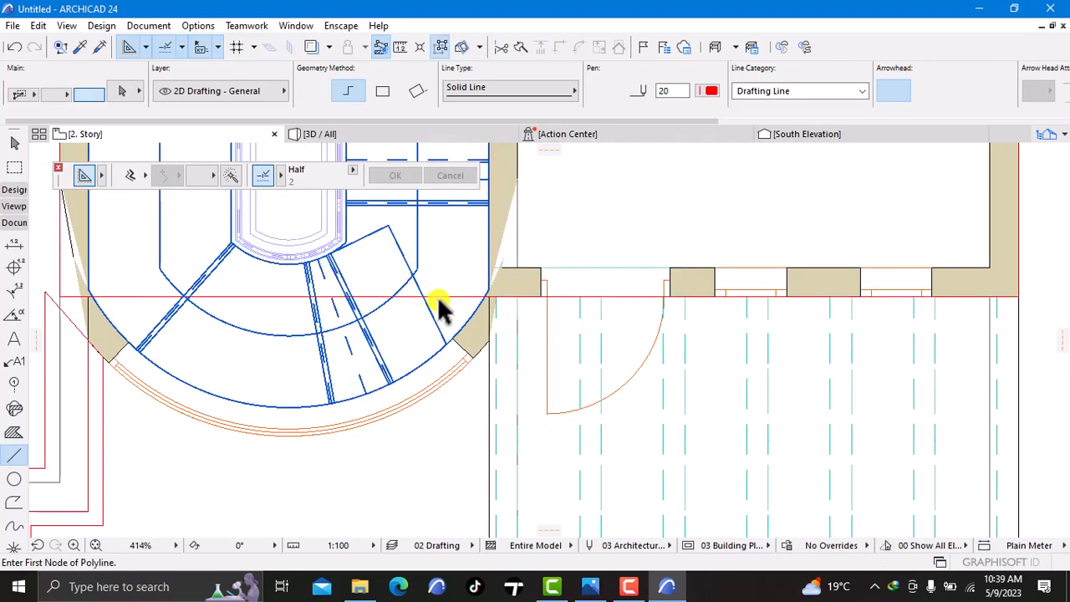
Try to curve the straight line across the stairwell front towards the bowed wall
left_click(465, 296)
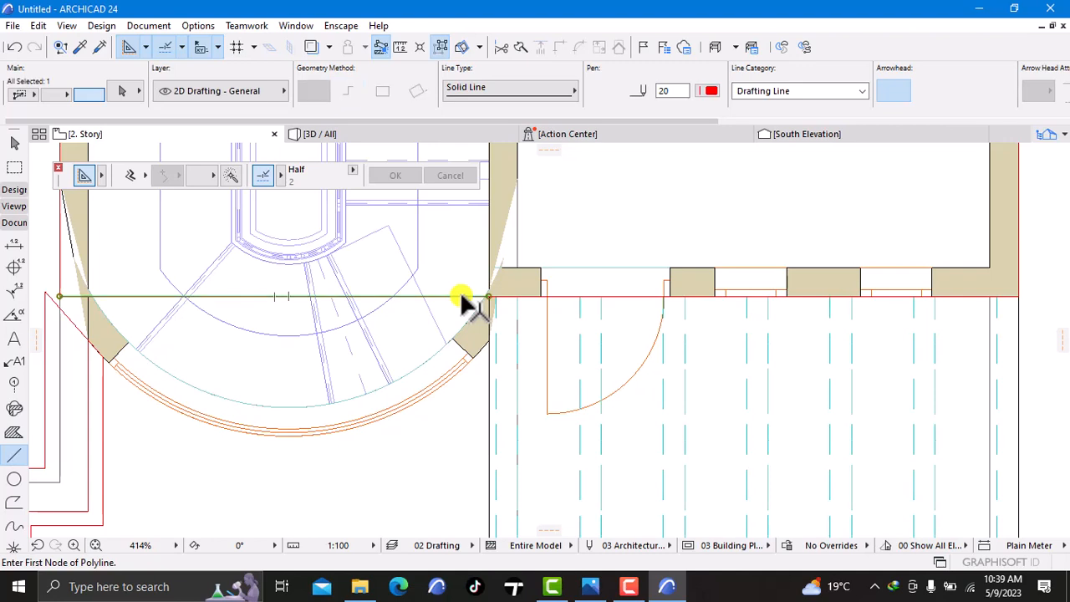
left_click(285, 294)
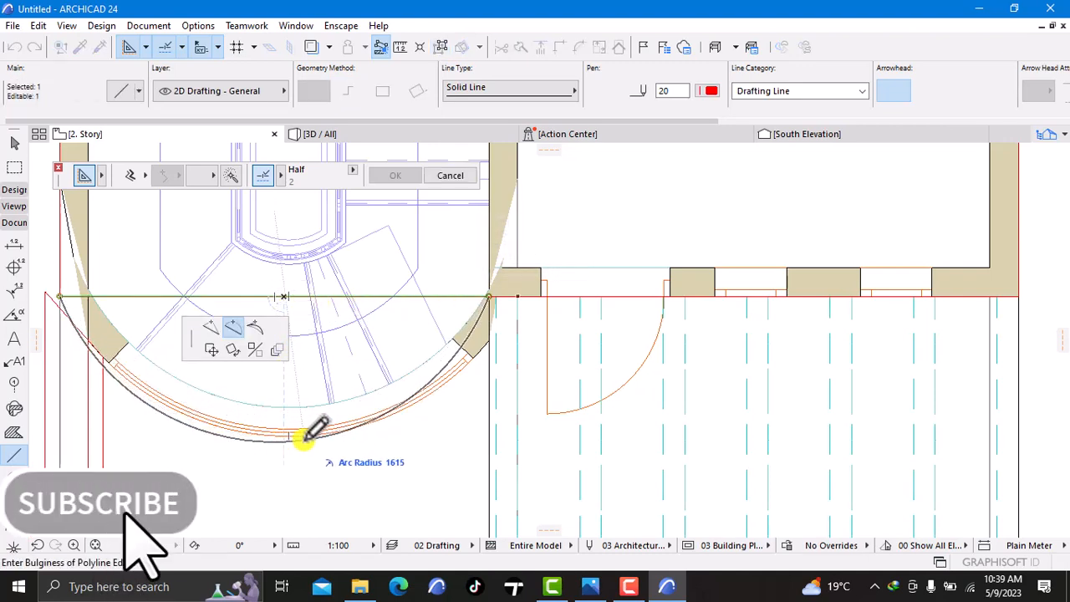
left_click(272, 407)
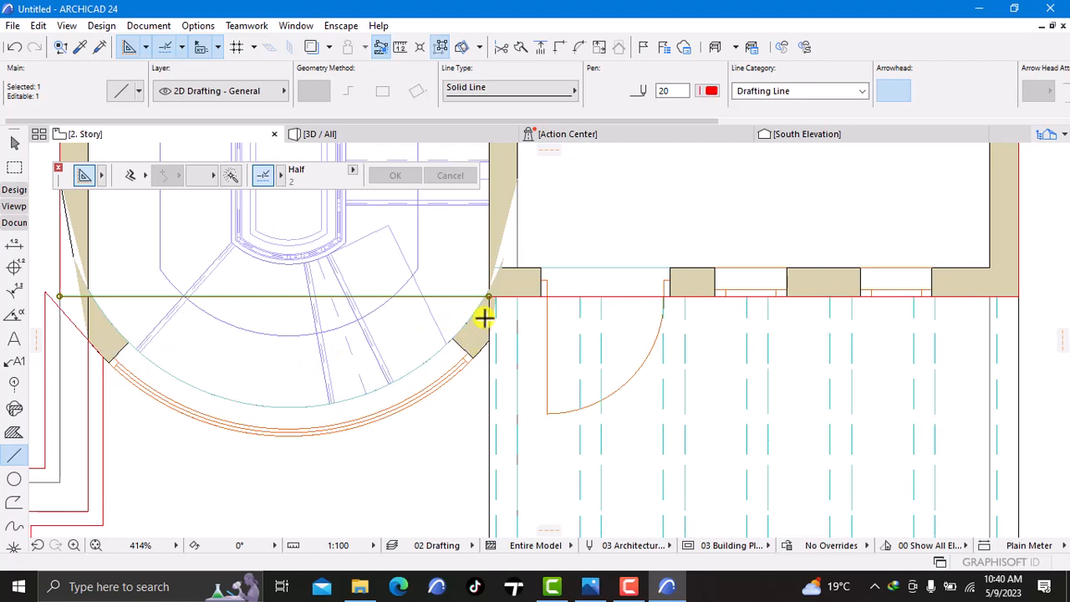
Stretch the stairwell front line's right end to the wall's outer face and bow the line along the curved window with an arc radius of about 1800
scroll(485, 305, "up", 3)
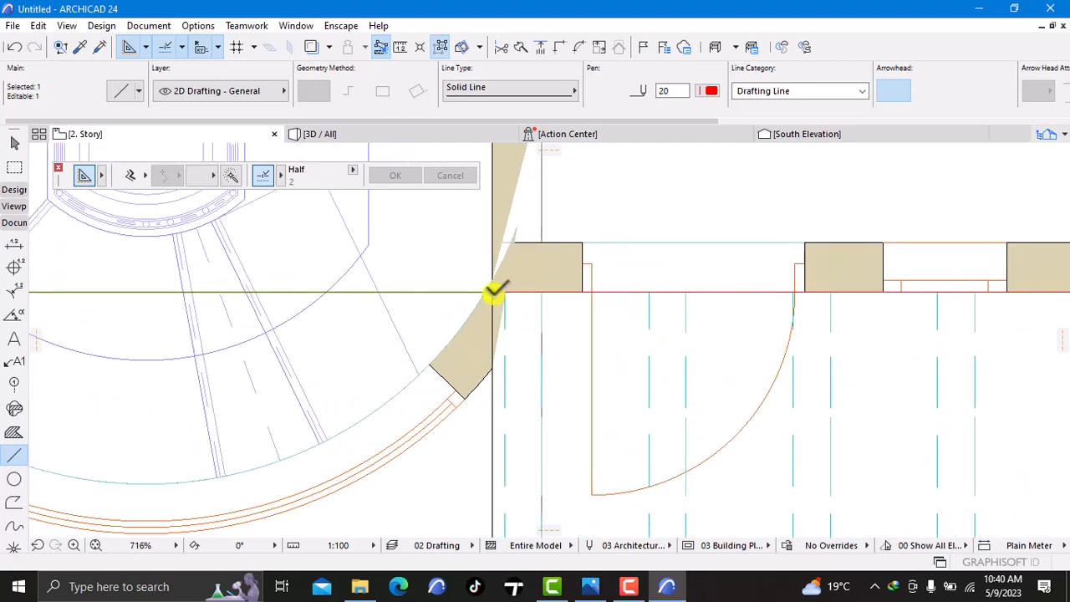
left_click(495, 290)
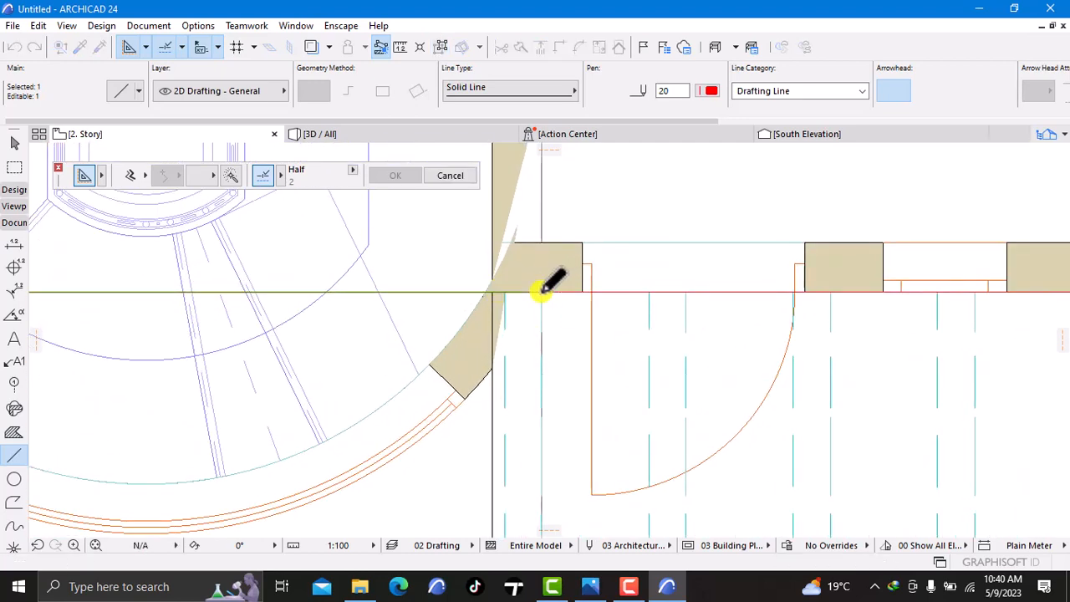
scroll(399, 308, "down", 2)
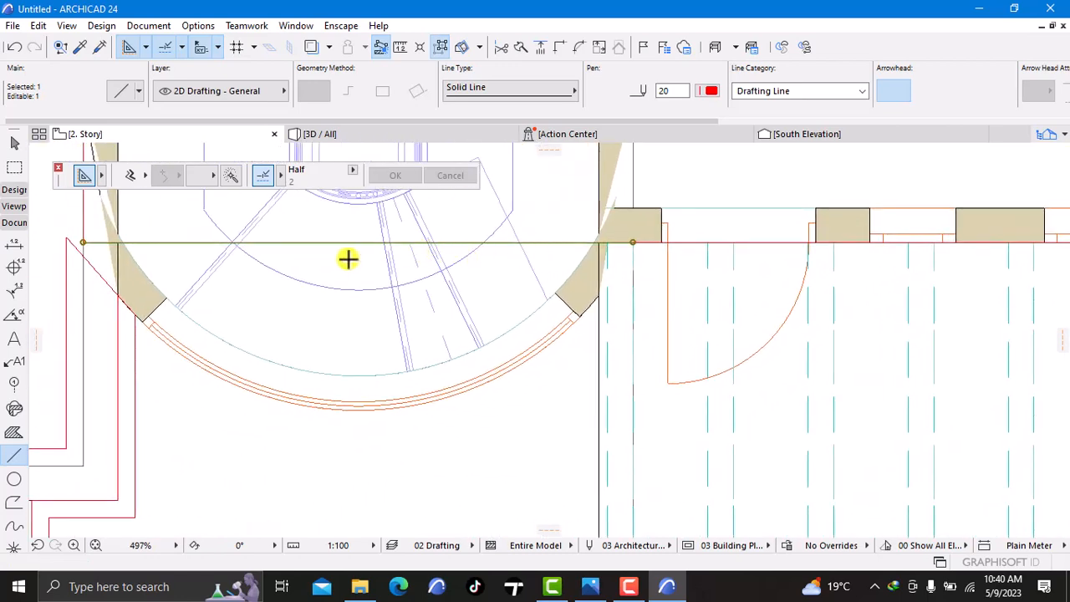
left_click(359, 241)
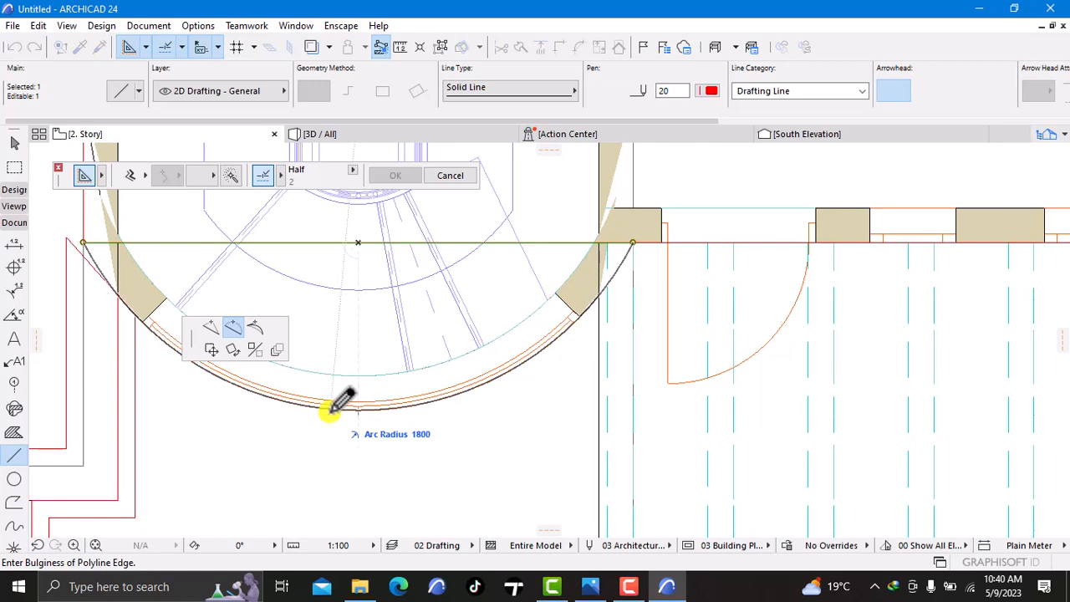
left_click(340, 415)
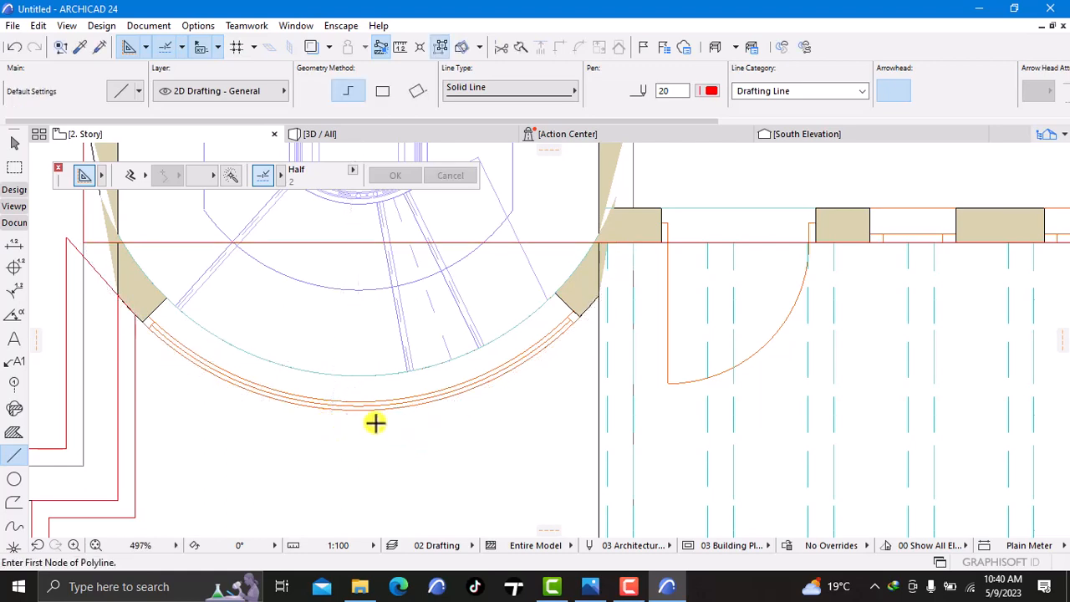
Delete the line across the stairwell front and the remaining line group traced around the stairwell and rooms
left_click(367, 241, "shift")
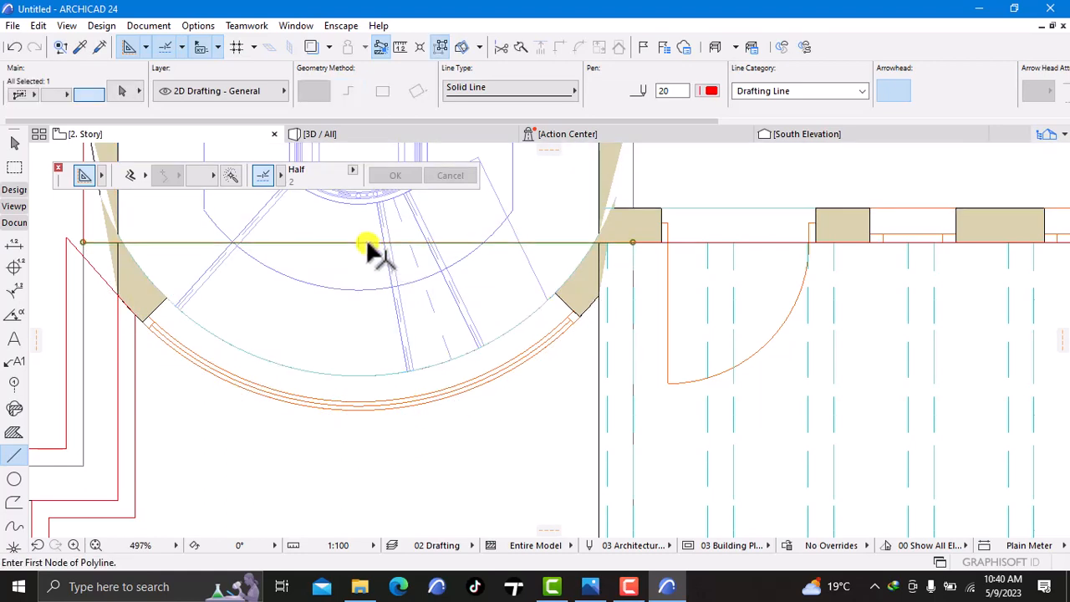
key("Escape")
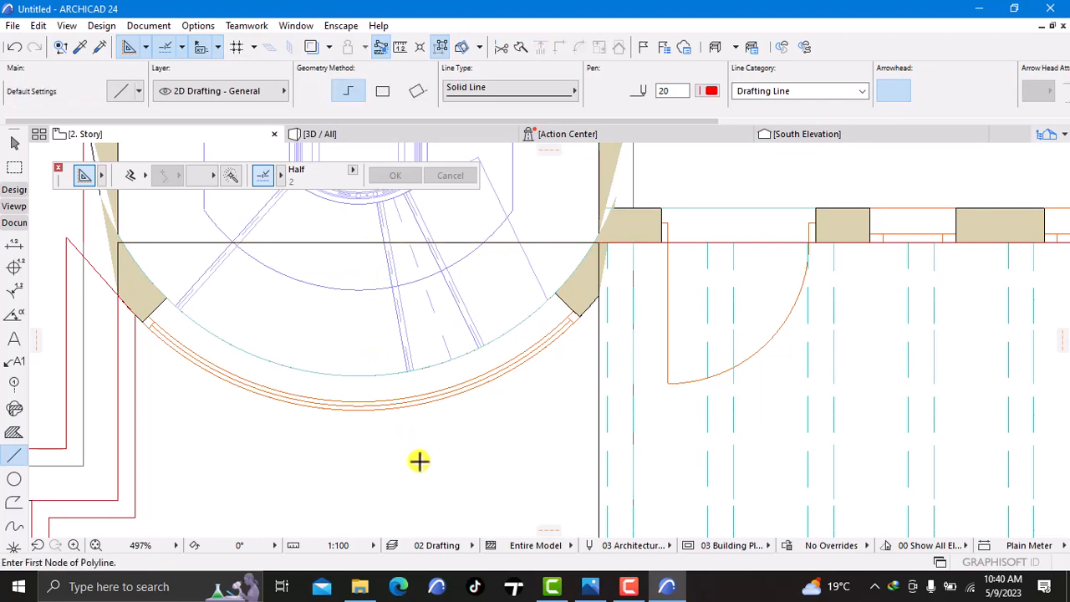
left_click(739, 247, "shift")
scroll(740, 244, "down", 6)
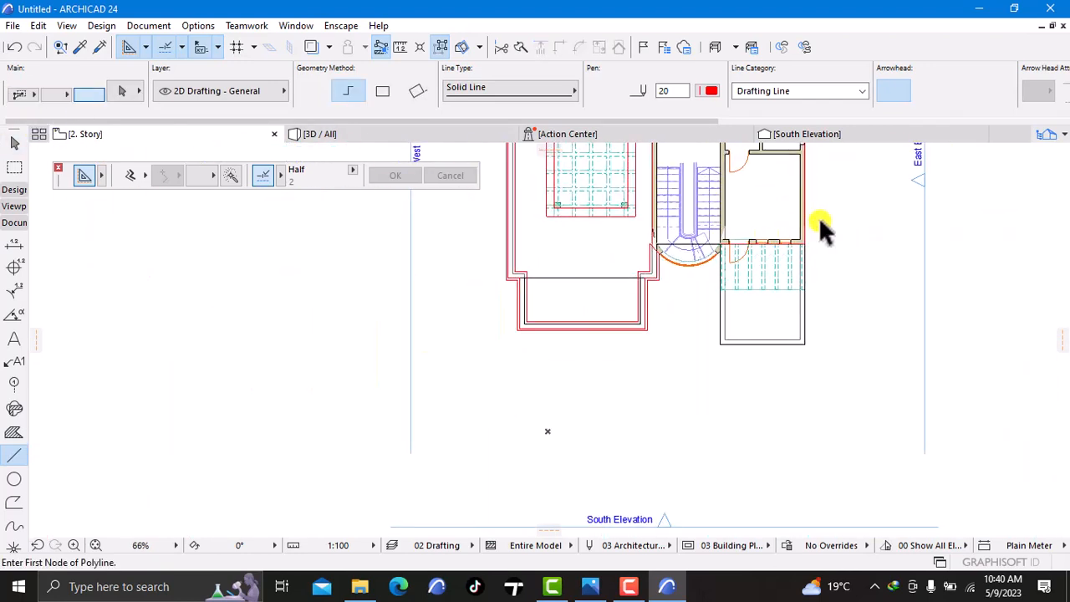
scroll(815, 238, "up", 4)
left_click(788, 244, "shift")
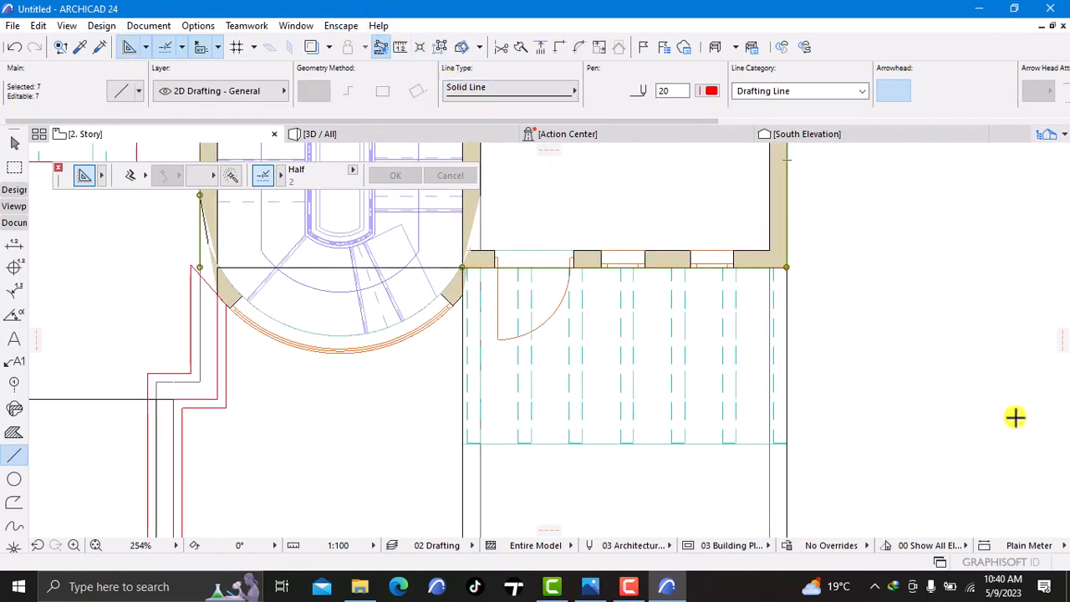
key("Escape")
scroll(494, 352, "down", 2)
scroll(495, 352, "down", 2)
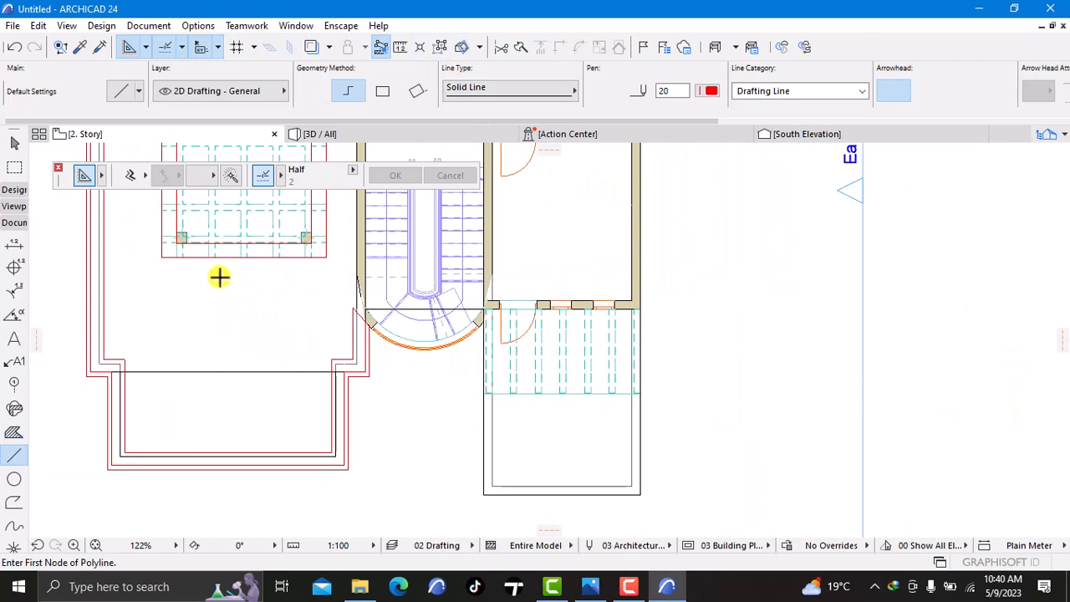
right_click(94, 135)
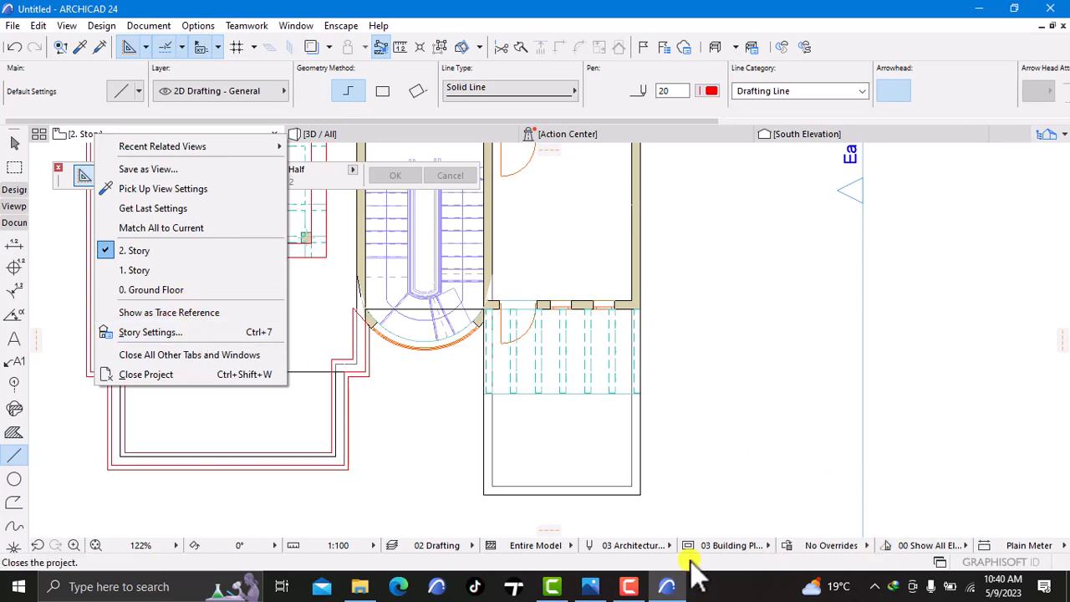
left_click(635, 588)
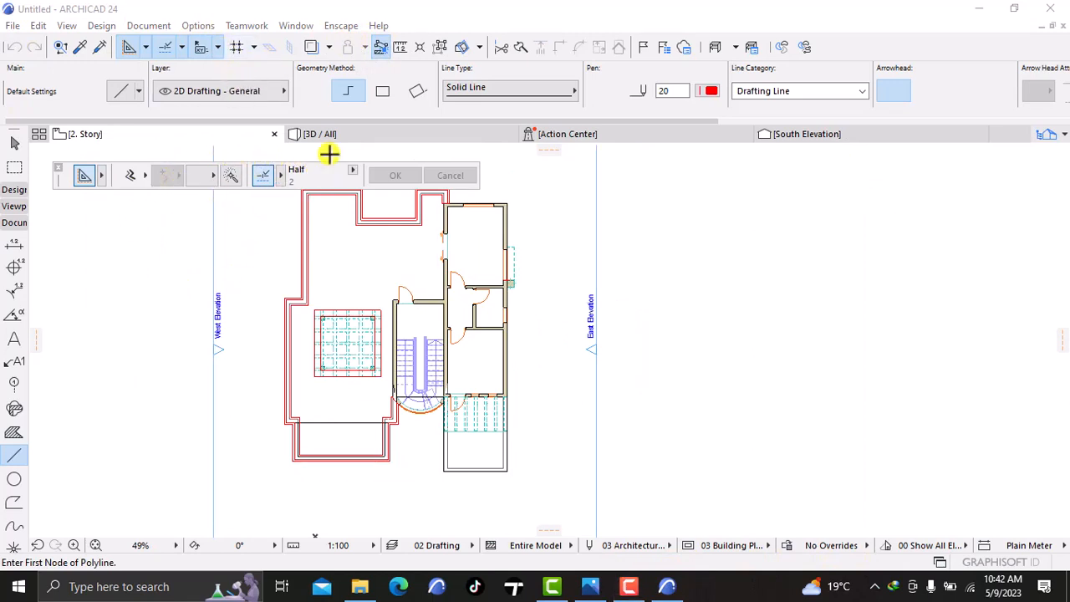
Examine the stairwell and rooms in plan, and inspect the upper roof's parapets over them in the 3D view
scroll(401, 452, "up", 3)
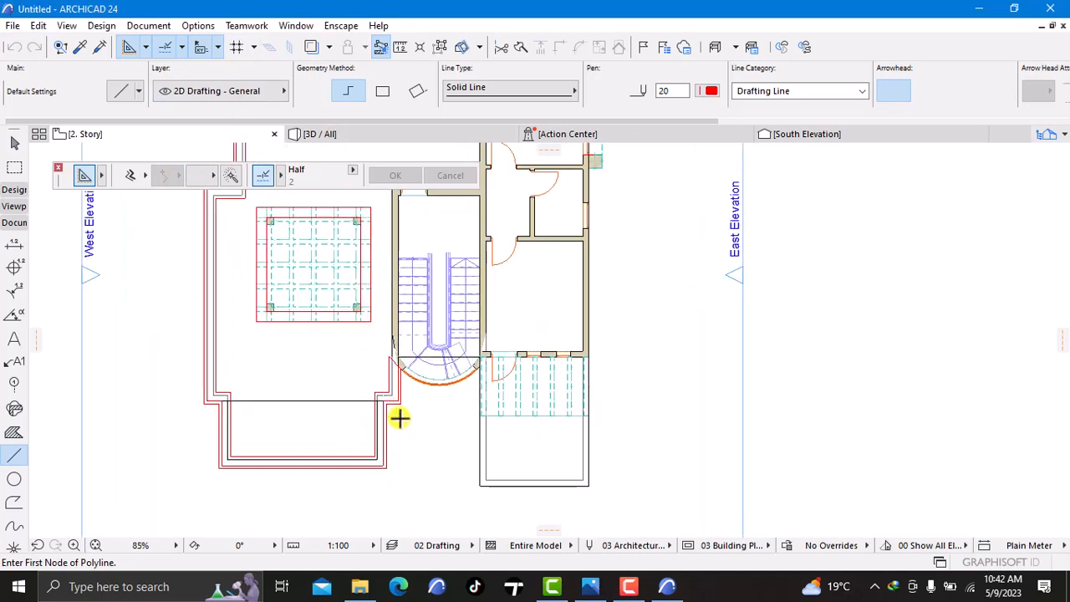
scroll(402, 401, "up", 1)
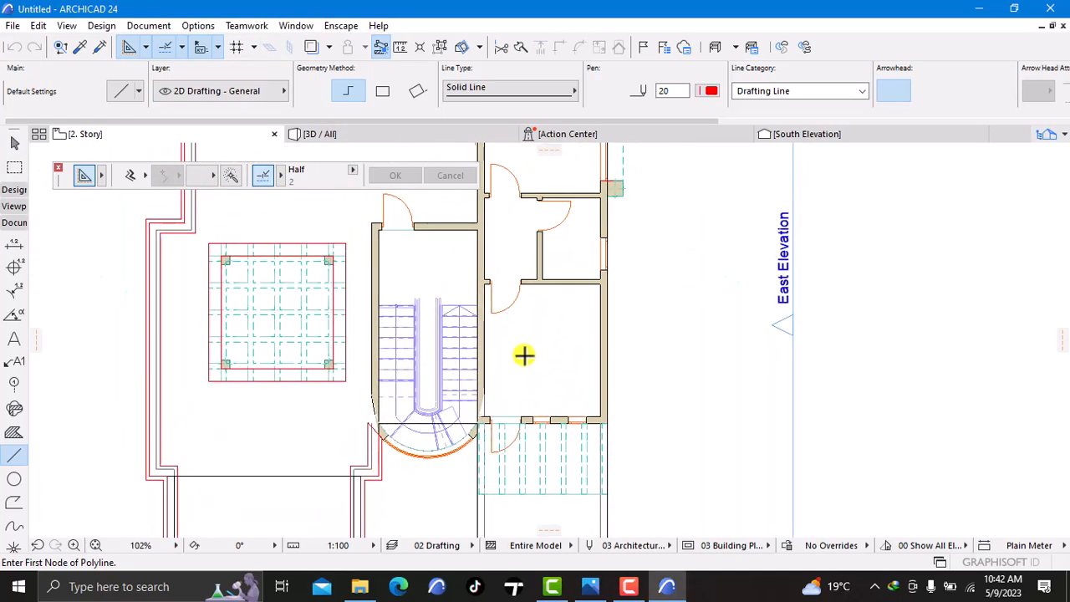
scroll(493, 381, "down", 1)
scroll(459, 446, "down", 1)
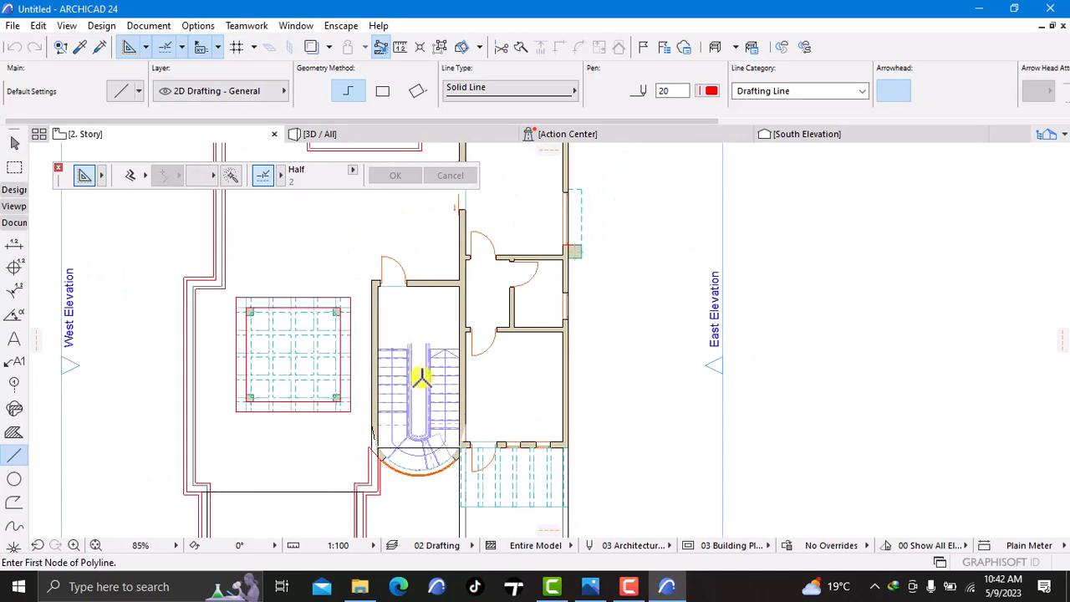
middle_click_drag(422, 452, 393, 371)
scroll(394, 371, "up", 6)
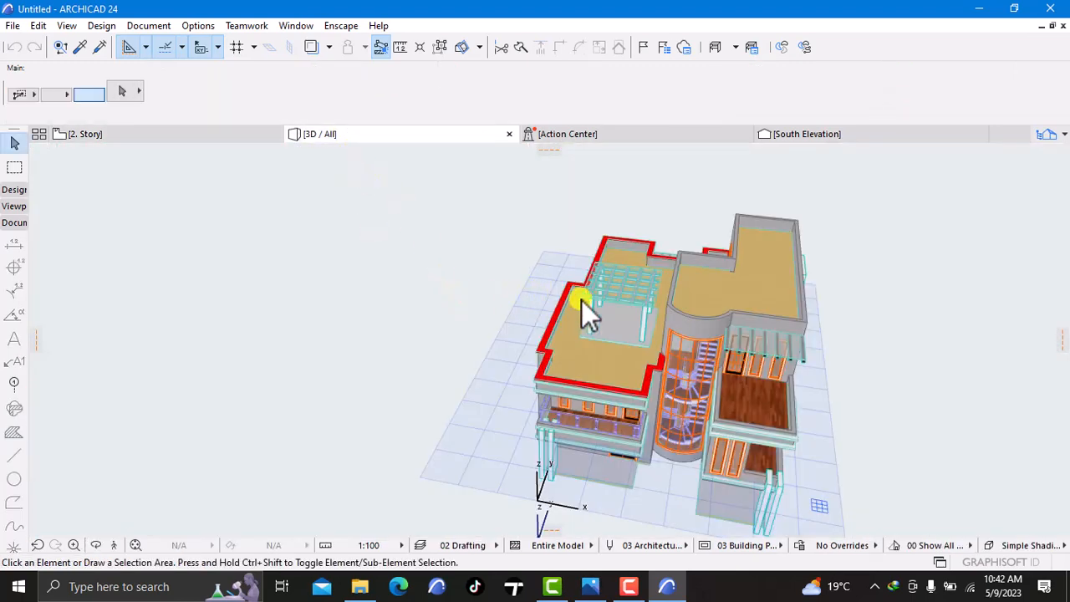
left_click(661, 367)
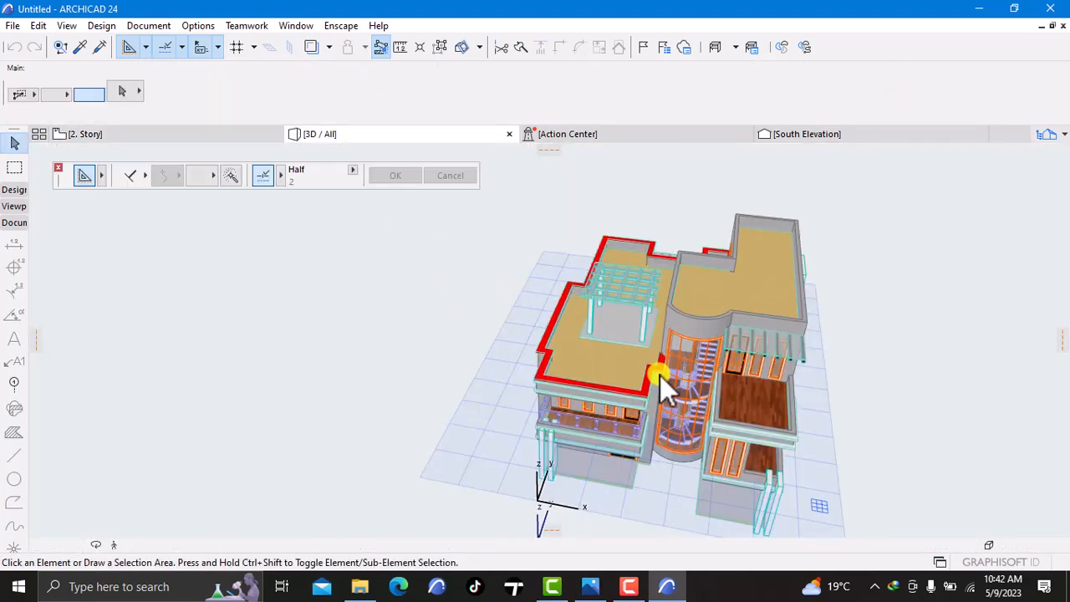
scroll(657, 369, "up", 5)
scroll(651, 362, "down", 4)
middle_click_drag(651, 325, 686, 306, "shift")
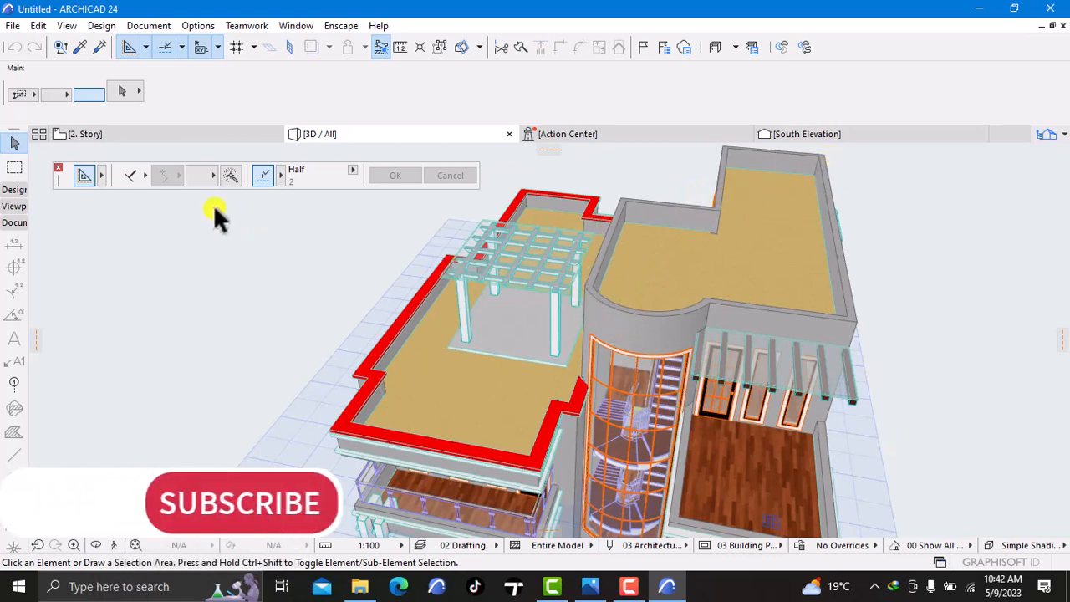
Review the stories with their elevations and heights in the Story Settings
mouse_move(133, 133)
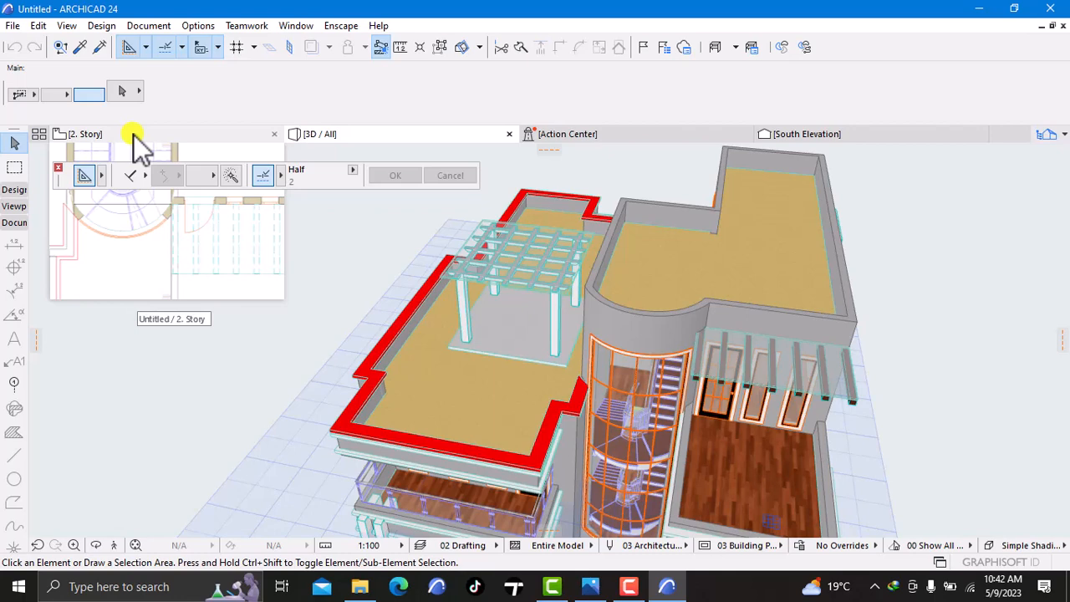
right_click(133, 133)
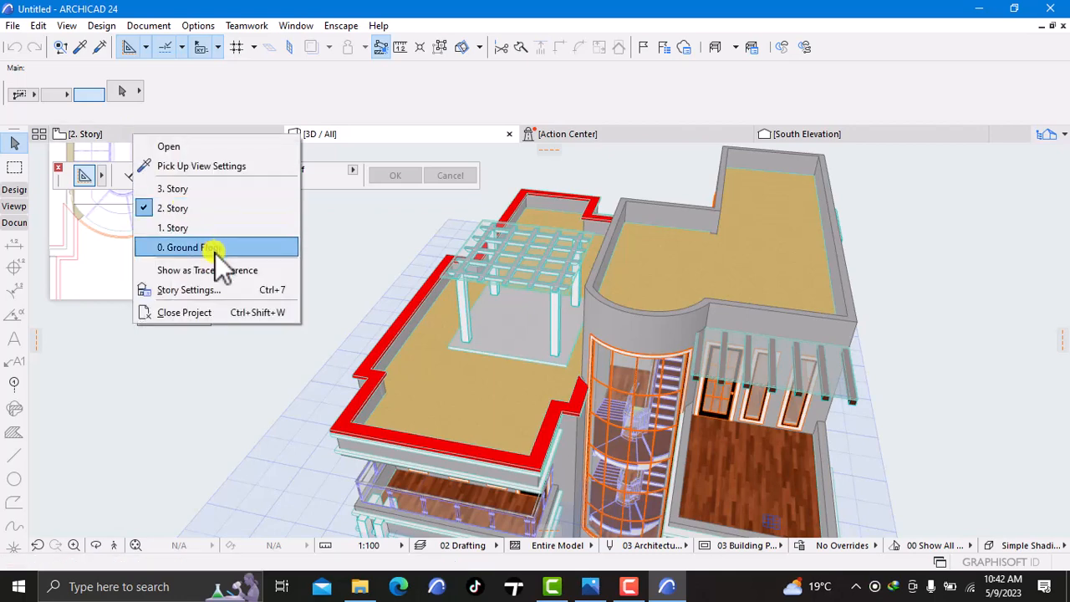
left_click(196, 293)
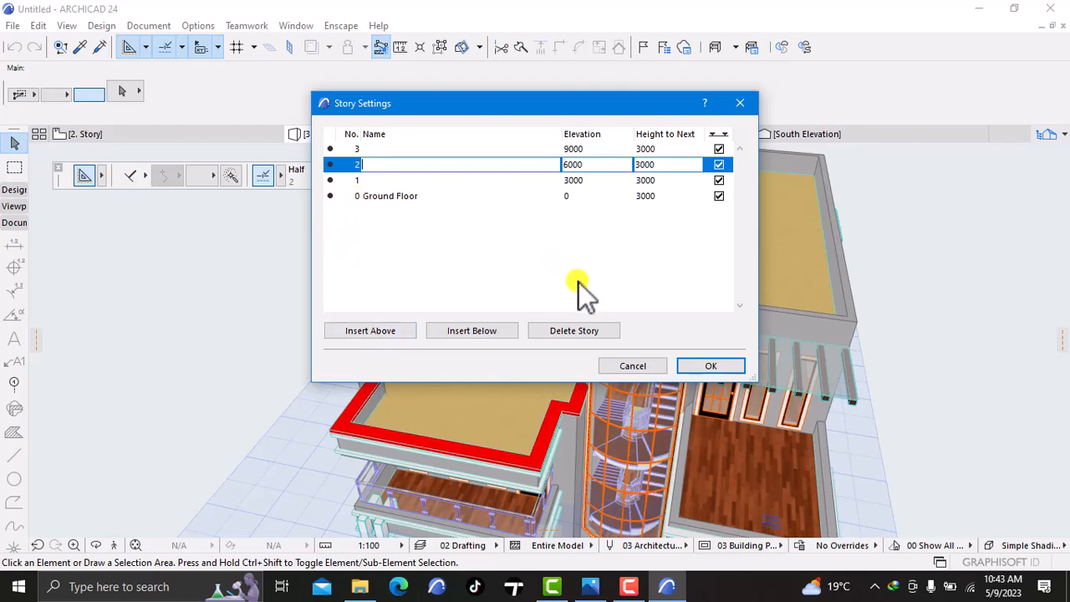
left_click(711, 367)
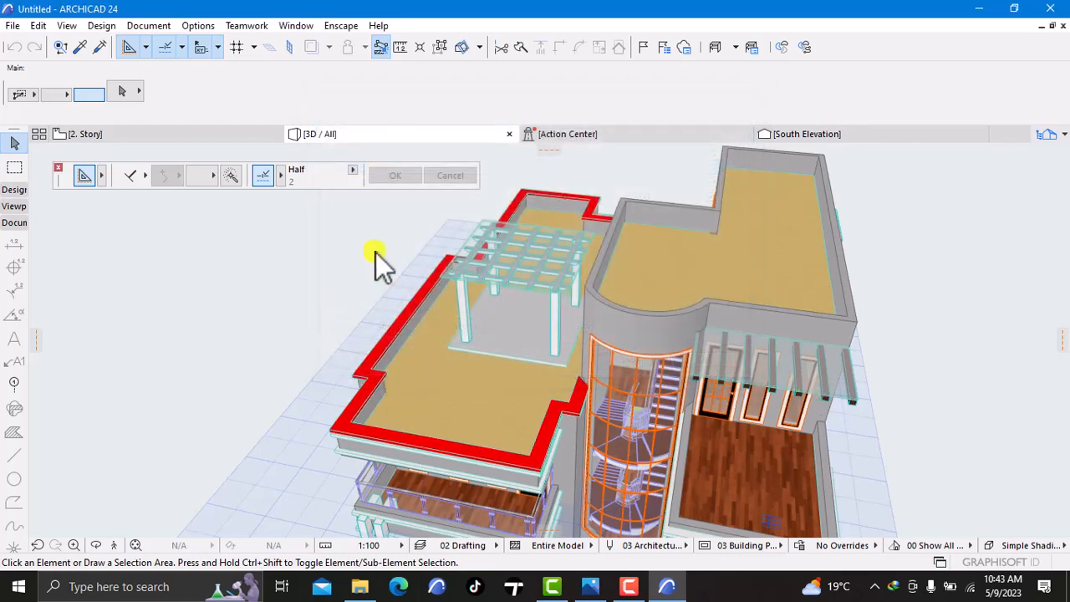
Open the 3. Story floor plan and bring the whole parapet outline into view
right_click(126, 134)
left_click(160, 194)
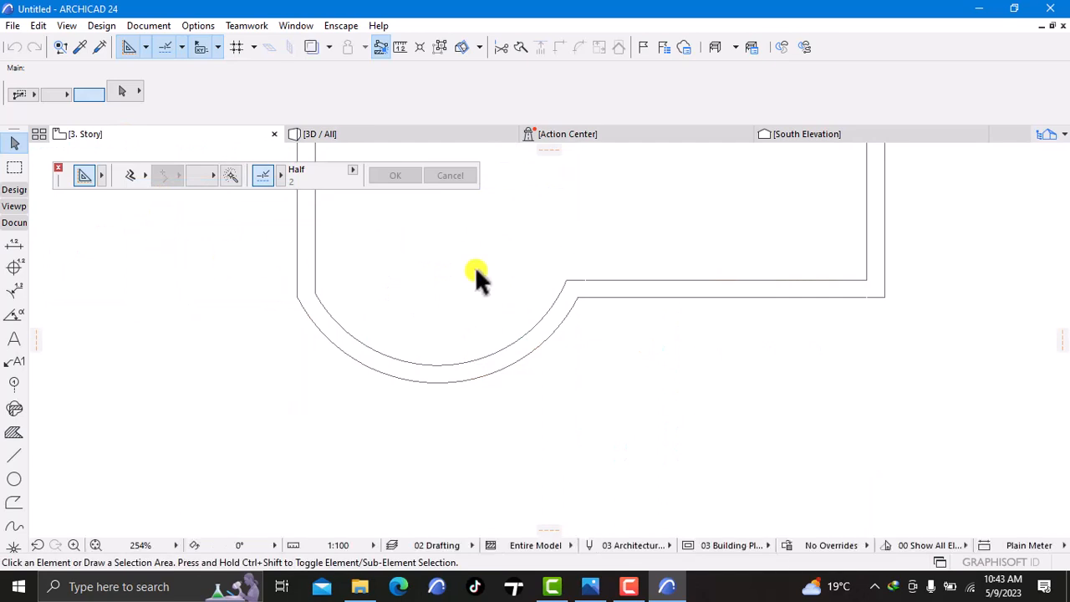
scroll(478, 279, "down", 6)
middle_click_drag(418, 280, 421, 364)
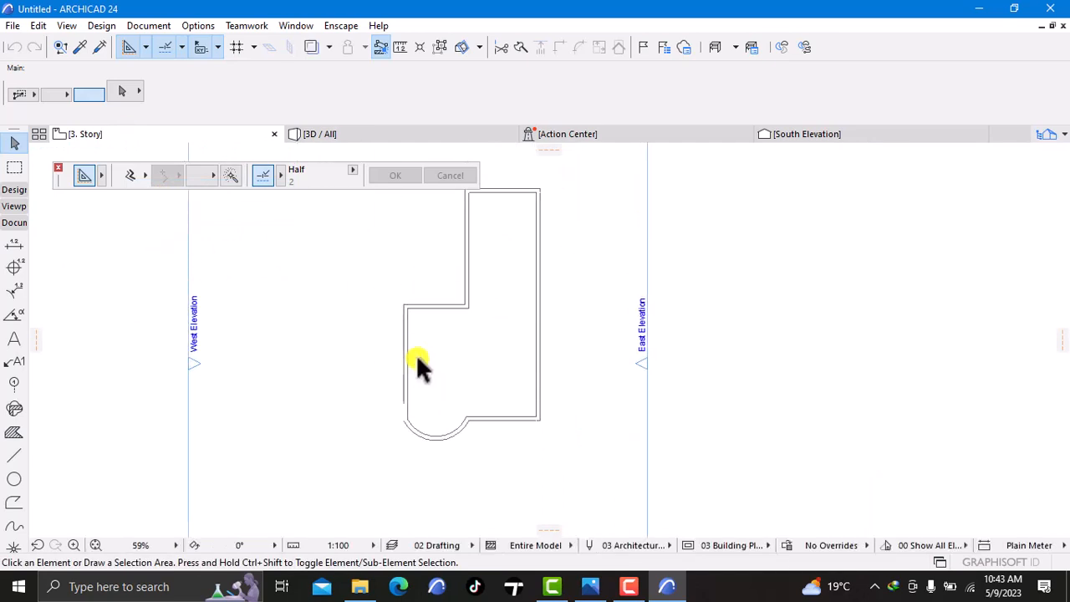
Trace a line chain on the parapet's inner face from the bow's east end along the south, east and north walls
left_click(13, 455)
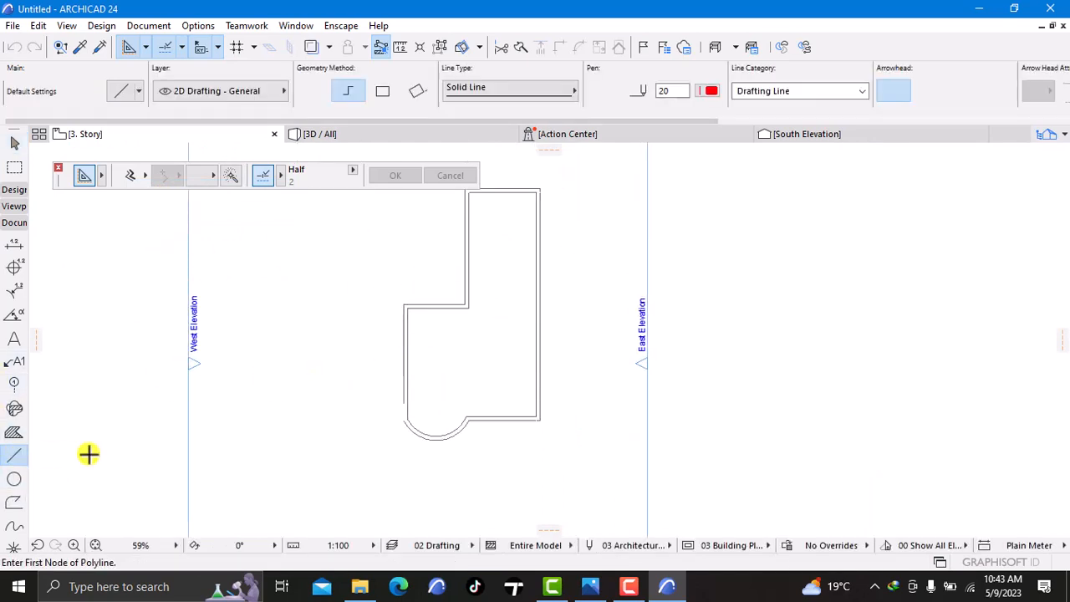
scroll(411, 431, "up", 4)
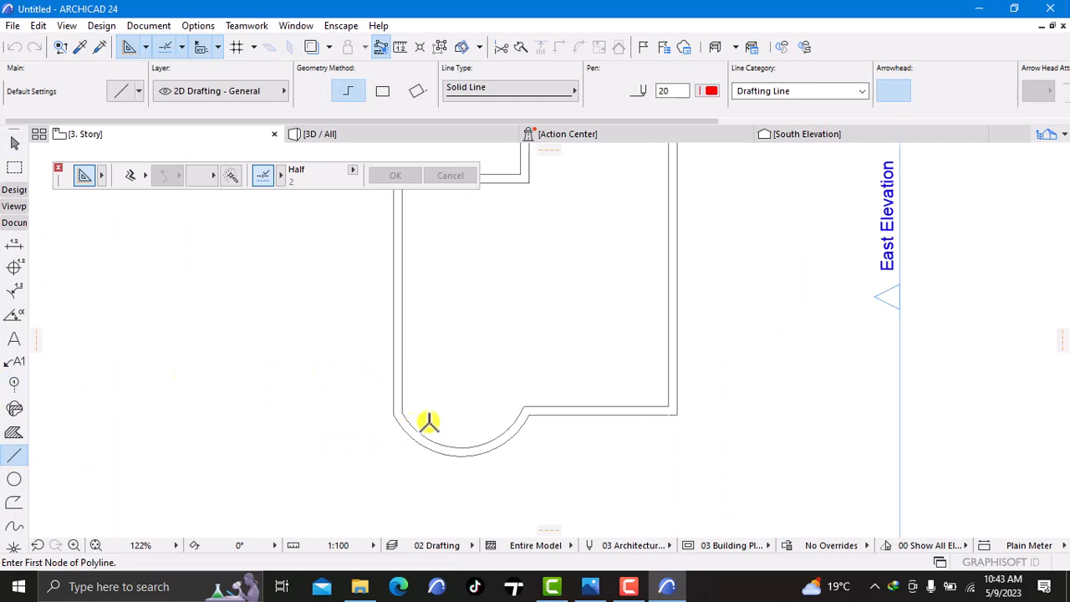
left_click(524, 407)
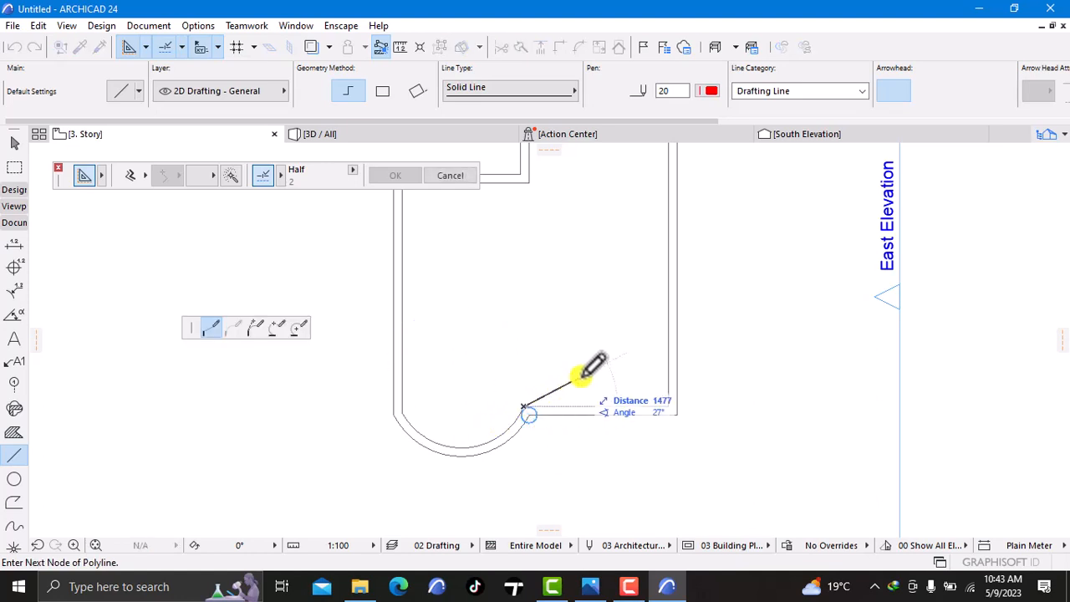
left_click(669, 407)
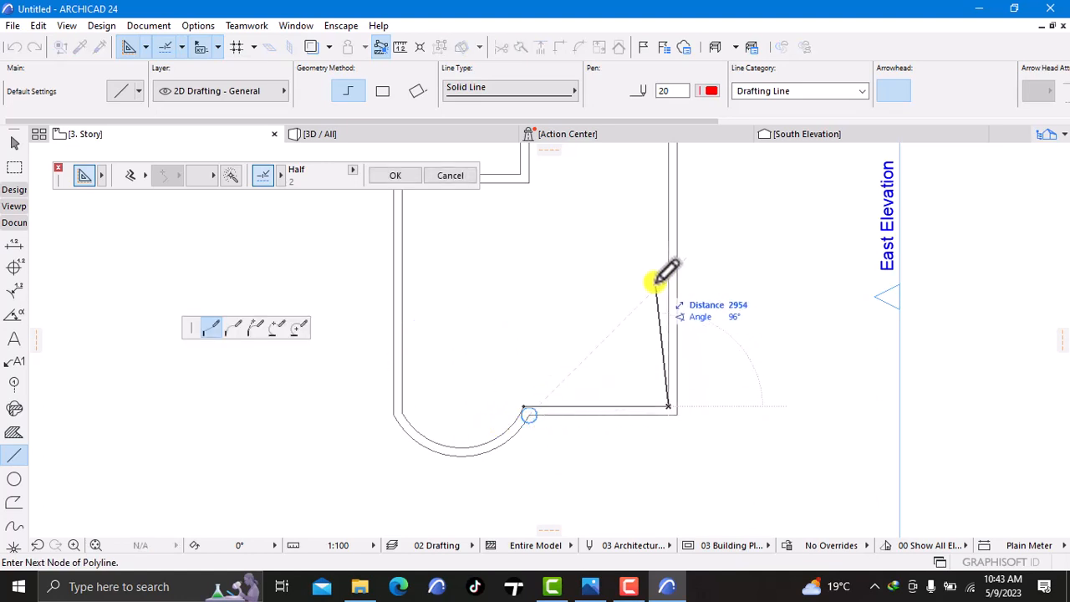
middle_click_drag(660, 368, 663, 566)
scroll(673, 334, "down", 3)
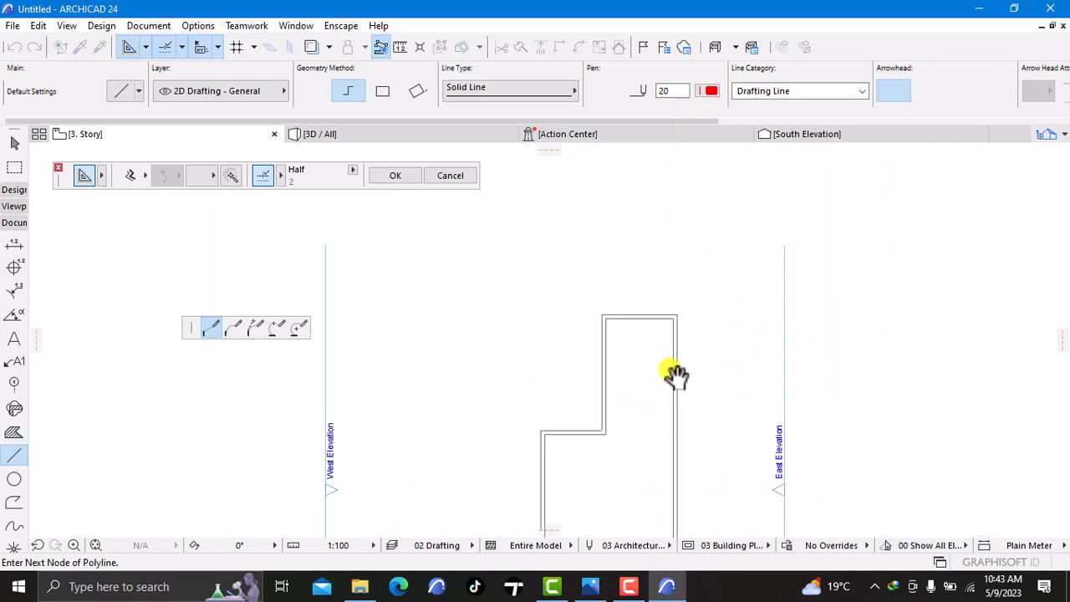
scroll(676, 372, "up", 5)
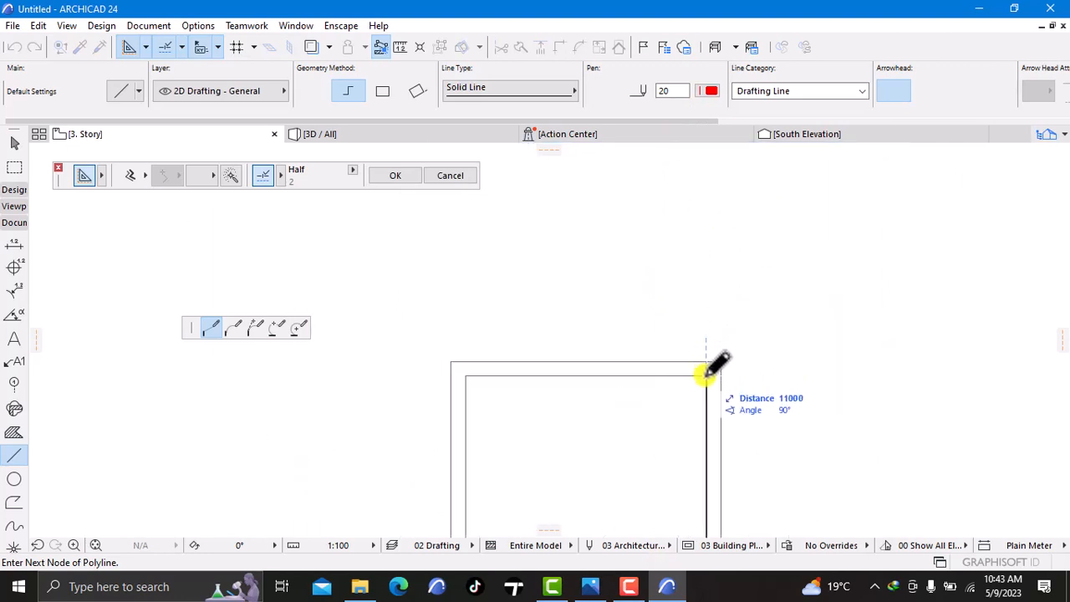
left_click(706, 376)
left_click(466, 376)
Continue the line chain along the stepped west inner faces and down to the bowed wall's west end
scroll(468, 384, "down", 2)
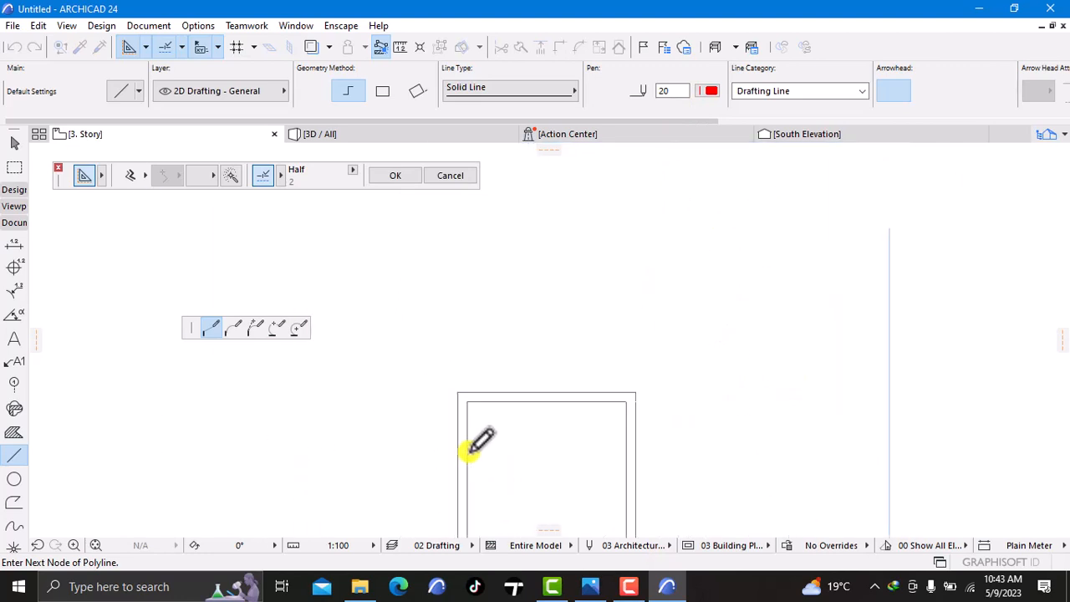
middle_click_drag(478, 441, 513, 287)
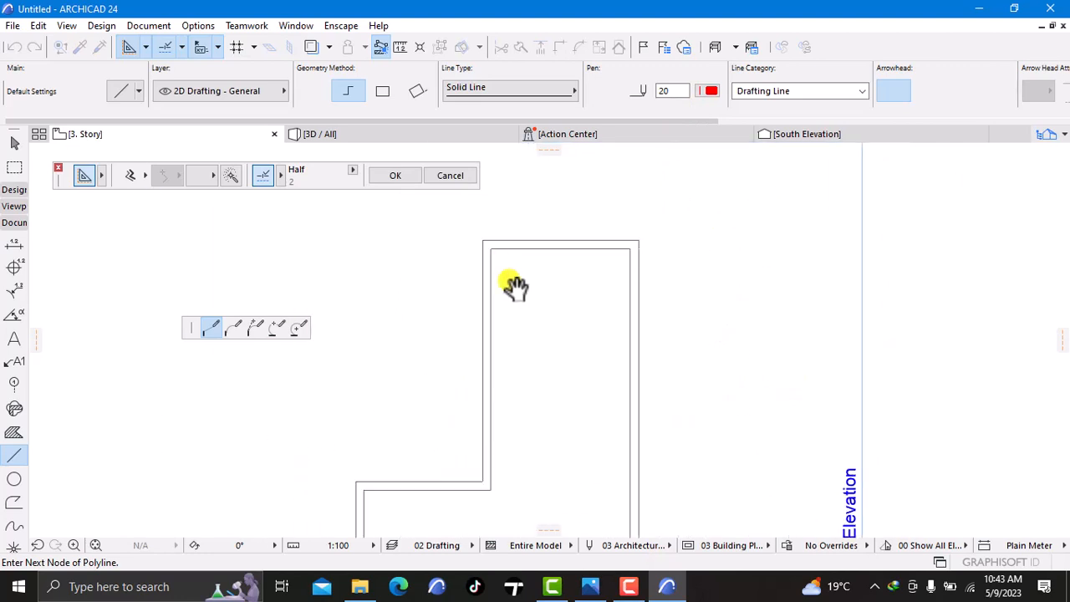
left_click(491, 488)
middle_click_drag(483, 497, 533, 276)
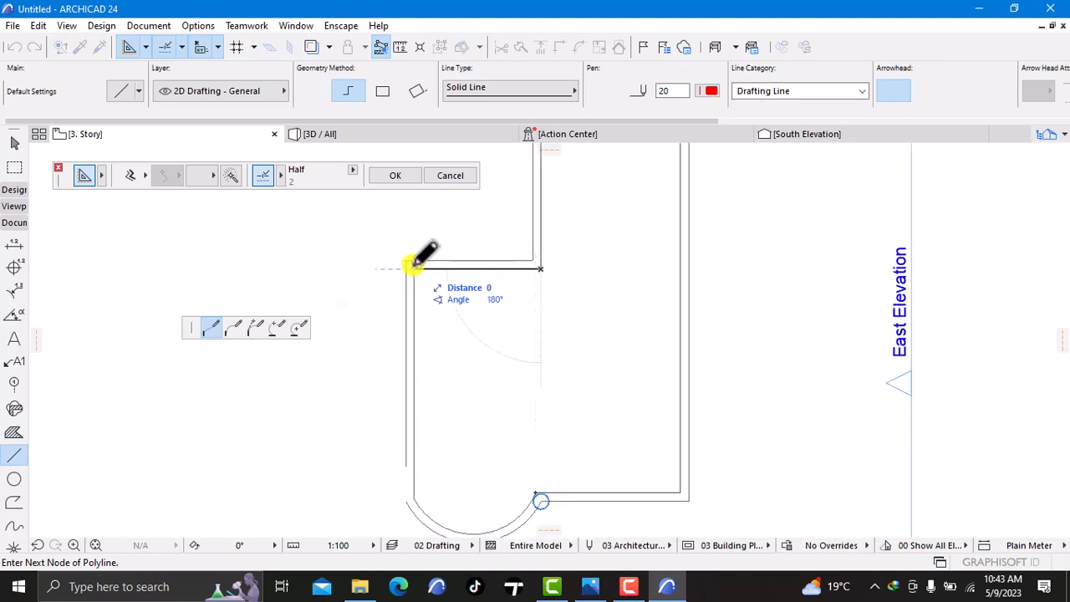
scroll(411, 387, "down", 1)
middle_click_drag(410, 387, 435, 310)
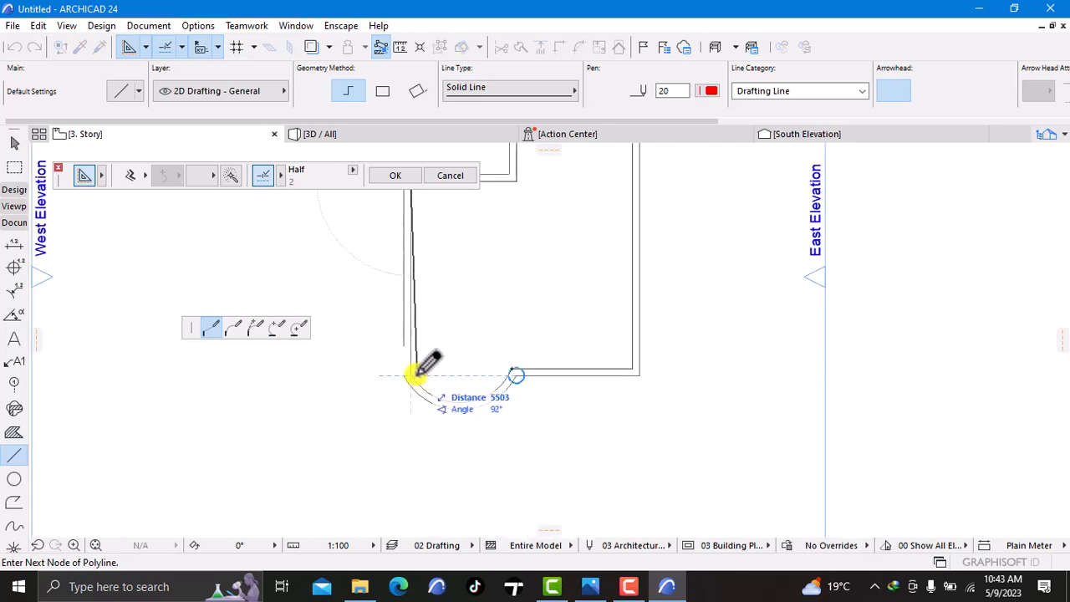
left_click(512, 375)
Draw a straight line about 2800 mm long across the bow opening and close the line chain at its starting corner
scroll(506, 376, "up", 2)
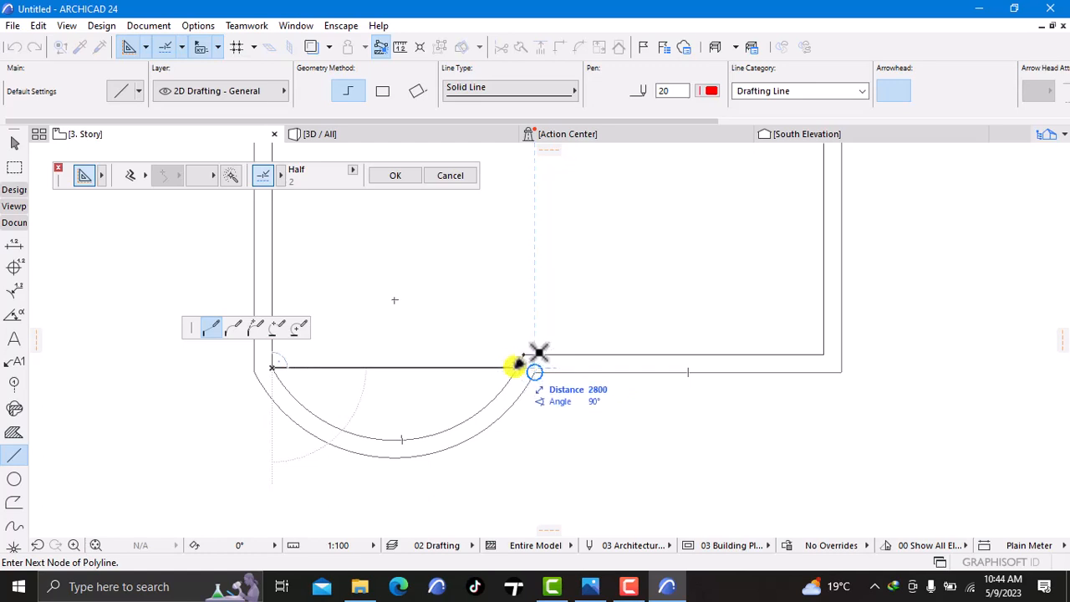
left_click(536, 372)
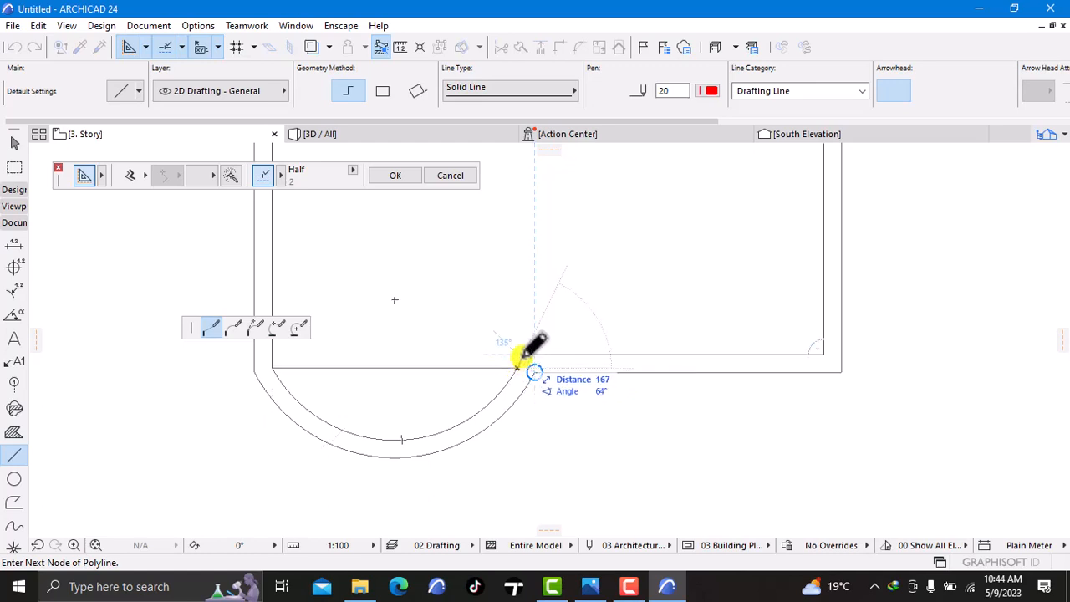
scroll(535, 373, "up", 2)
left_click(518, 367)
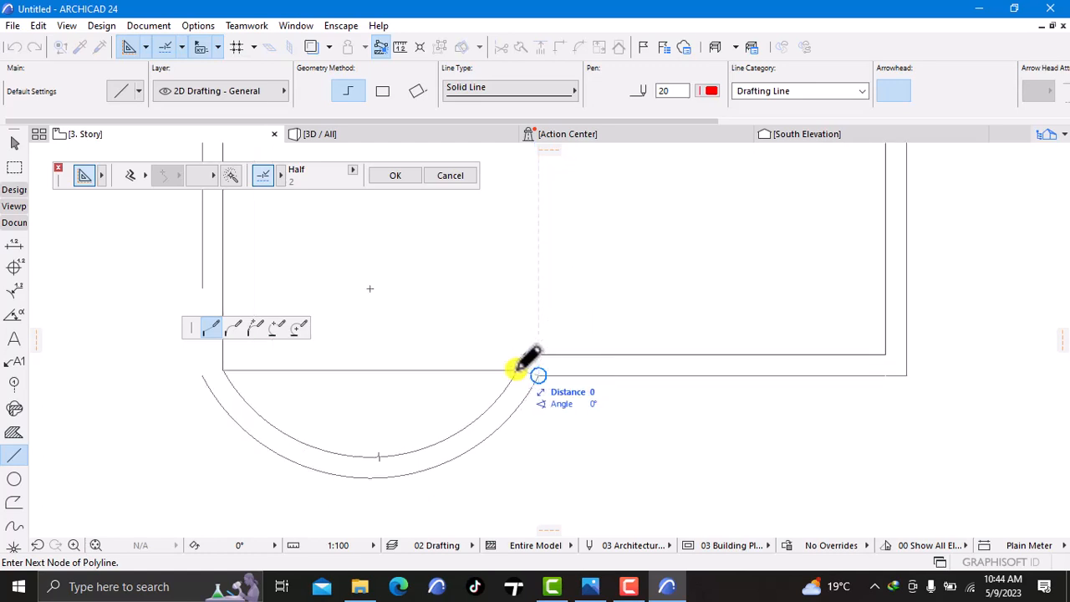
left_click(518, 367)
scroll(454, 377, "up", 2)
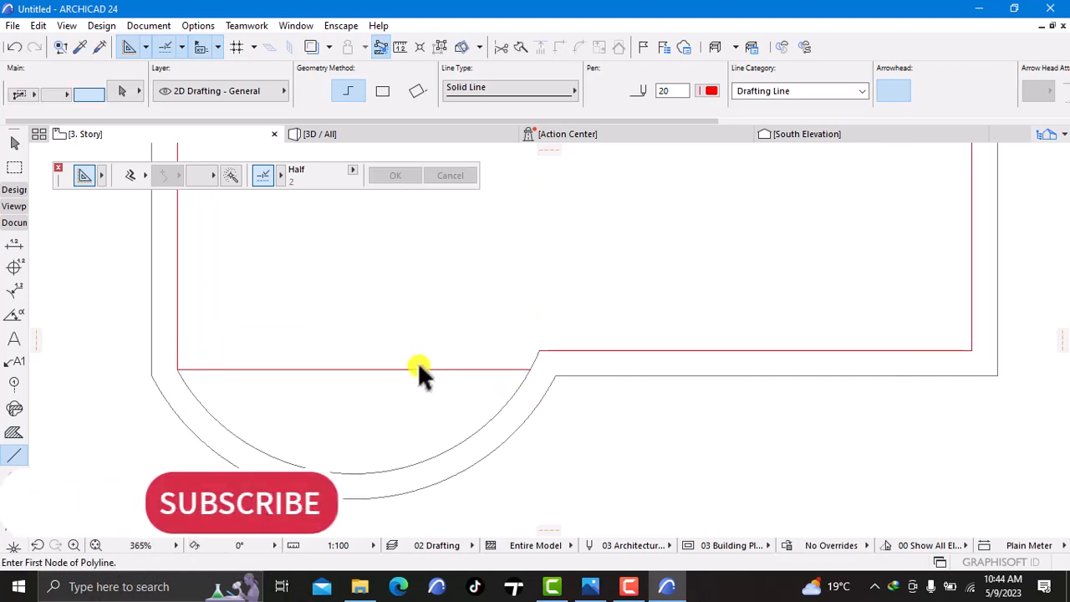
left_click(353, 368)
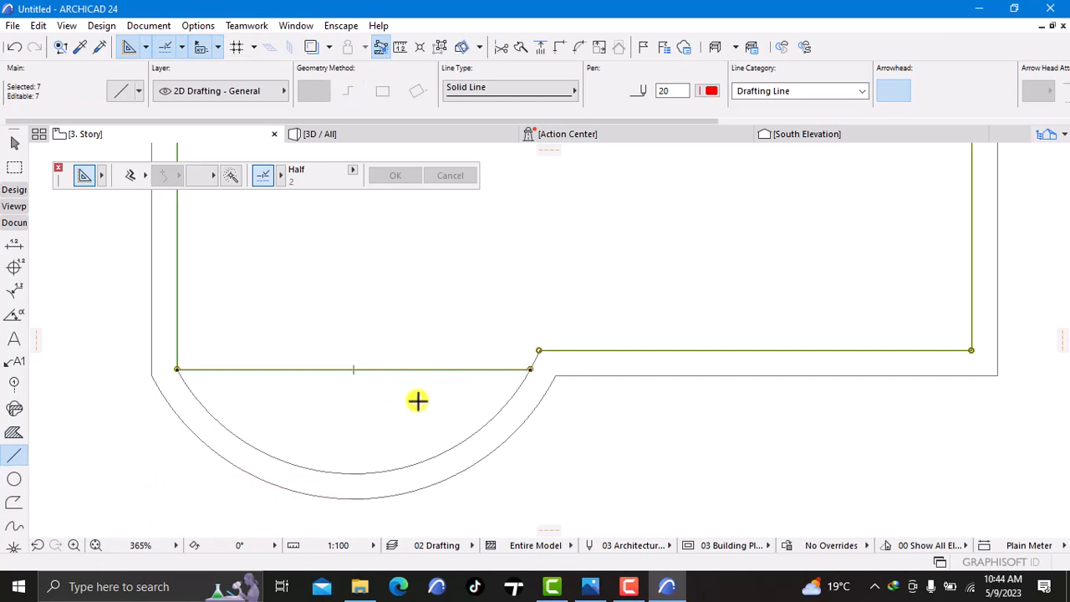
key("Escape")
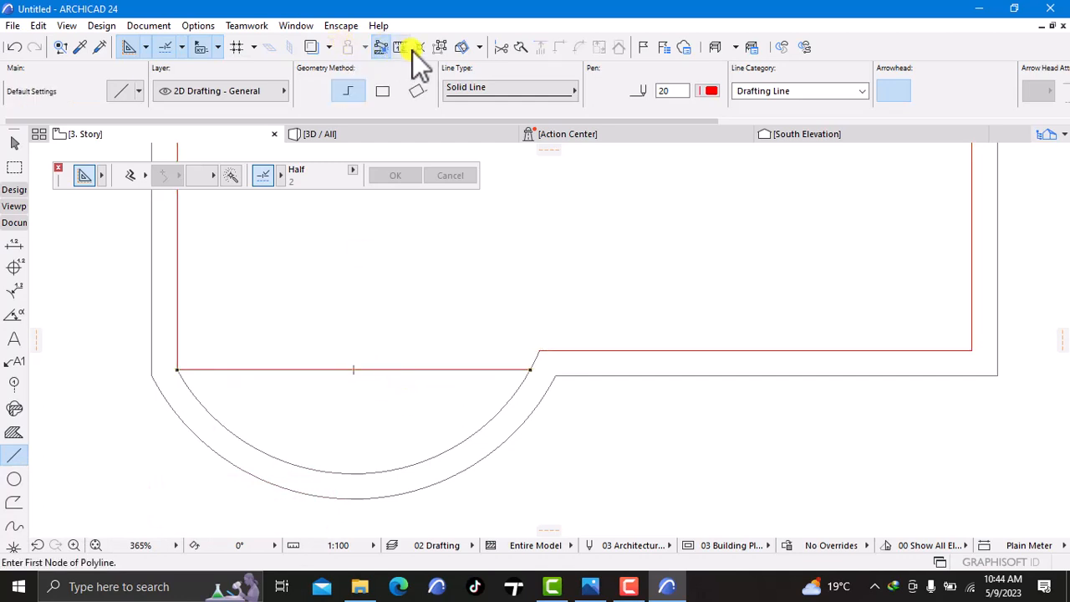
Suspend grouping and curve the straight line across the bow opening to follow the bowed wall's inner face
left_click(440, 47)
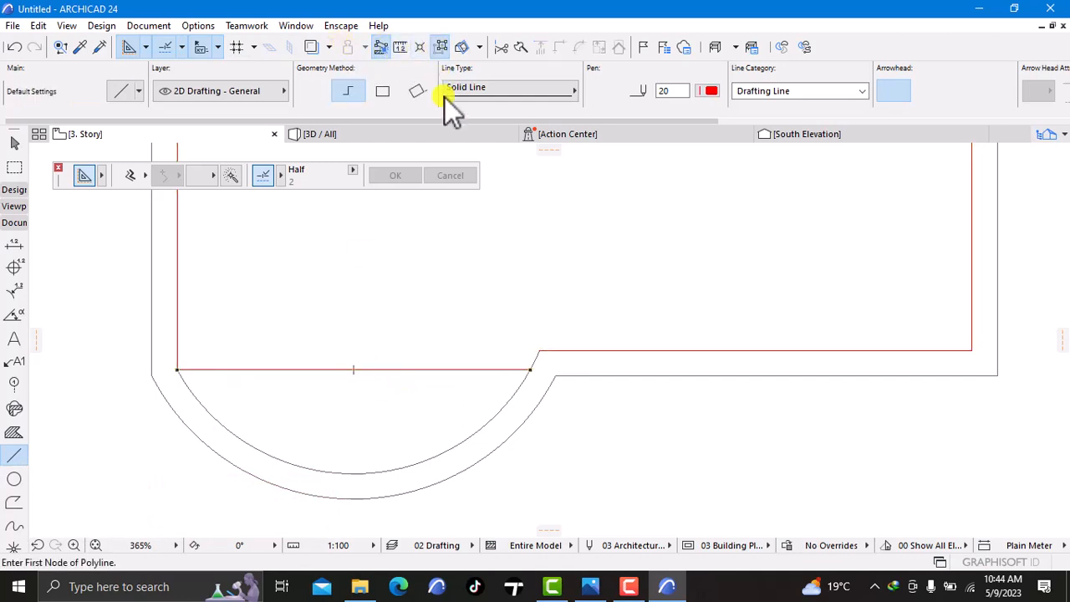
key("shift")
left_click(422, 369, "shift")
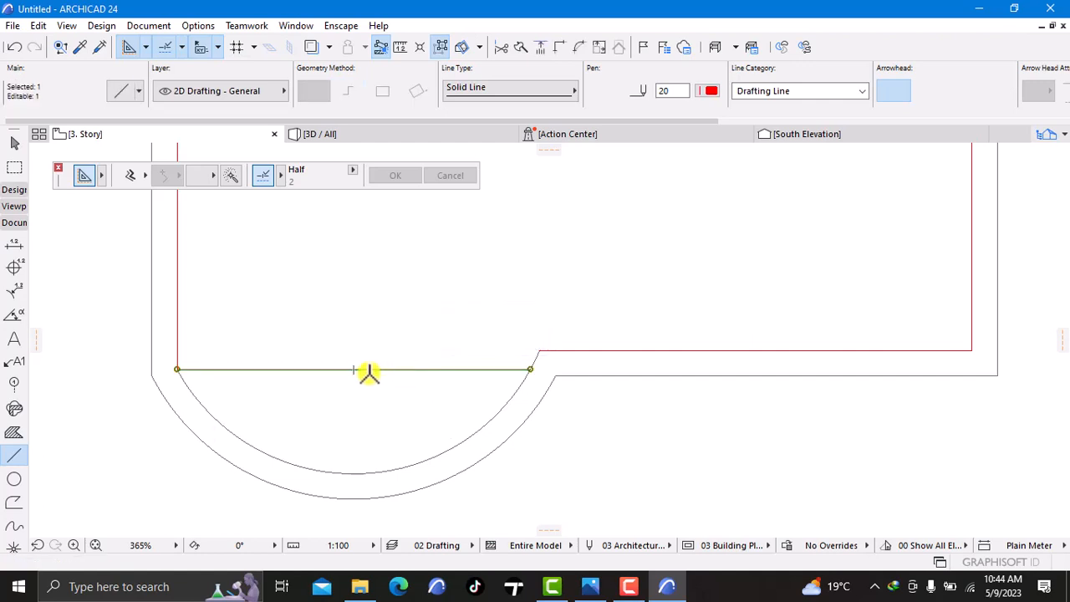
left_click(354, 369)
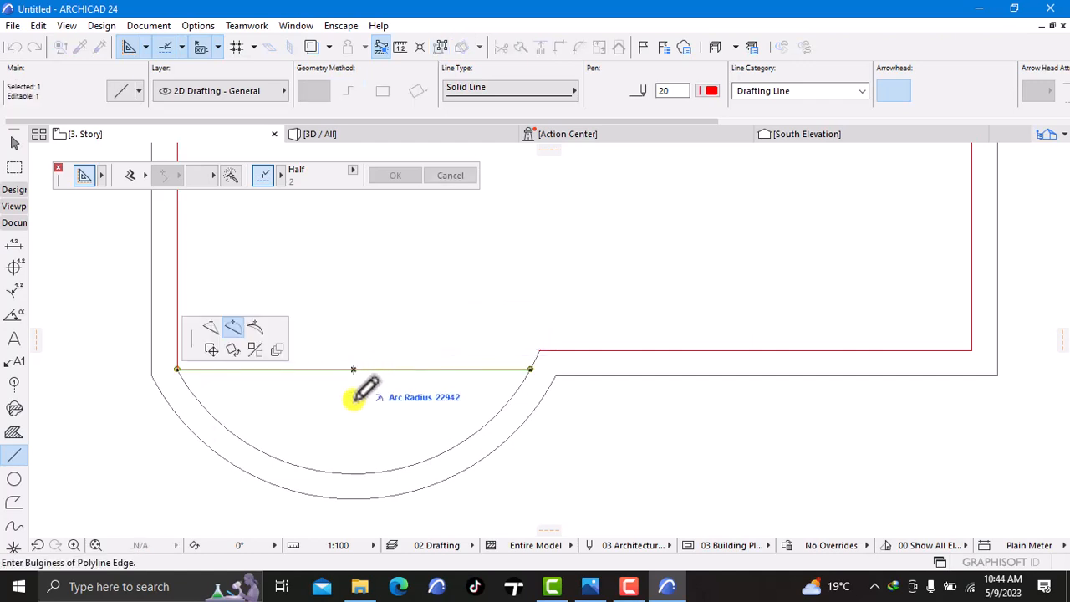
left_click(358, 468)
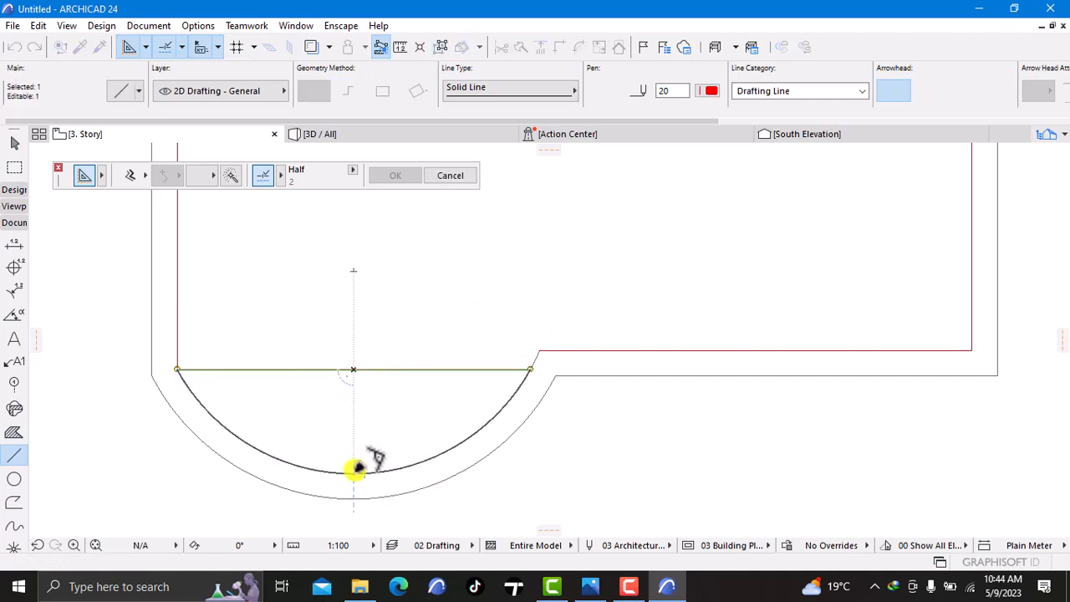
Stretch the arc's east end to meet the corner of the south parapet's inner face line
scroll(576, 360, "up", 2)
scroll(576, 361, "up", 1)
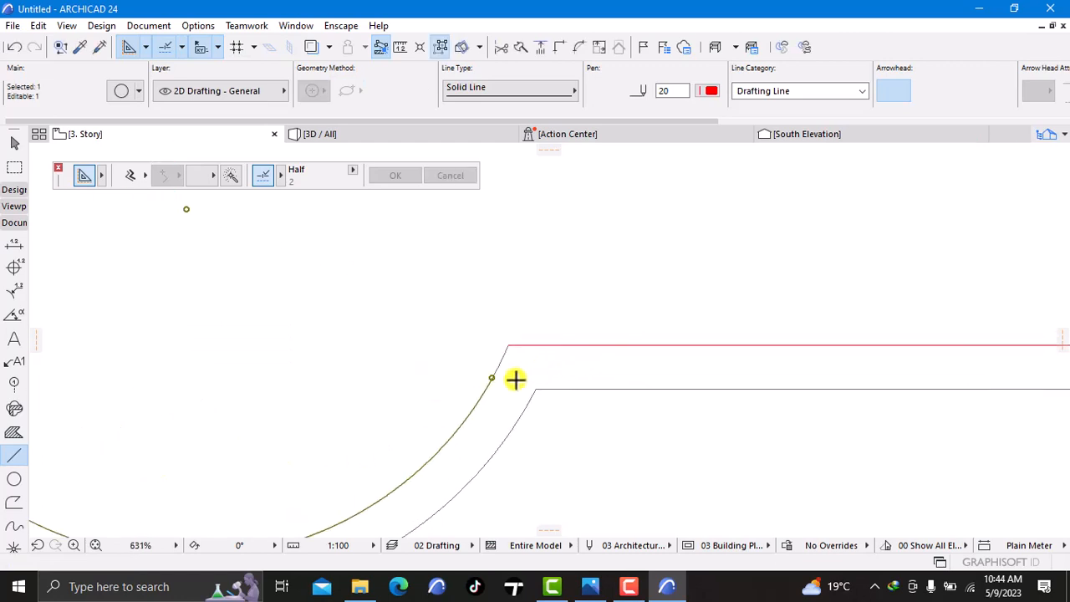
left_click(493, 378)
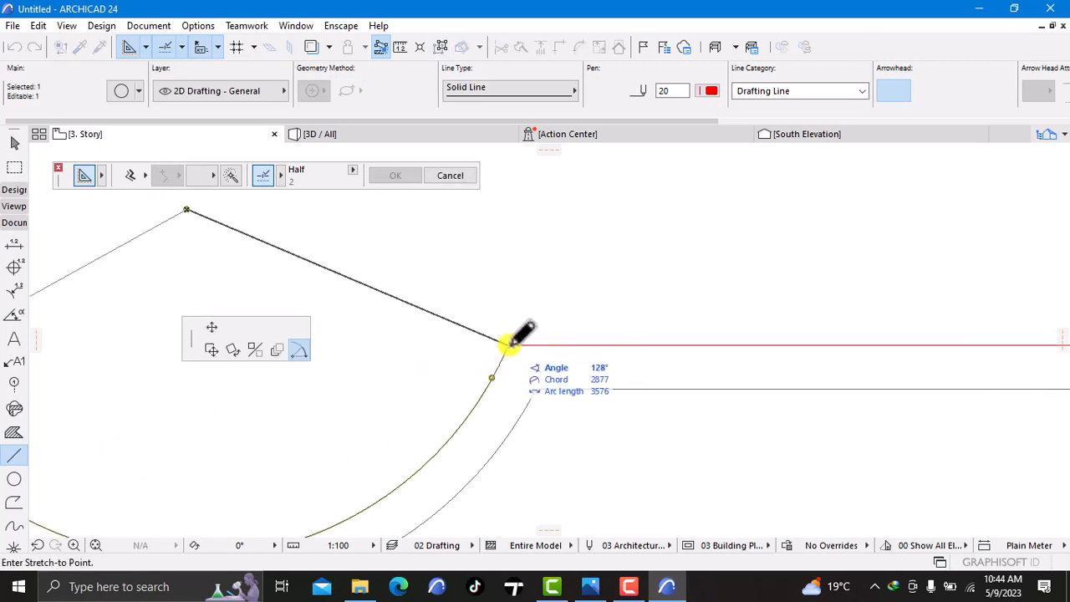
left_click(508, 344)
key("Escape")
scroll(532, 359, "down", 10)
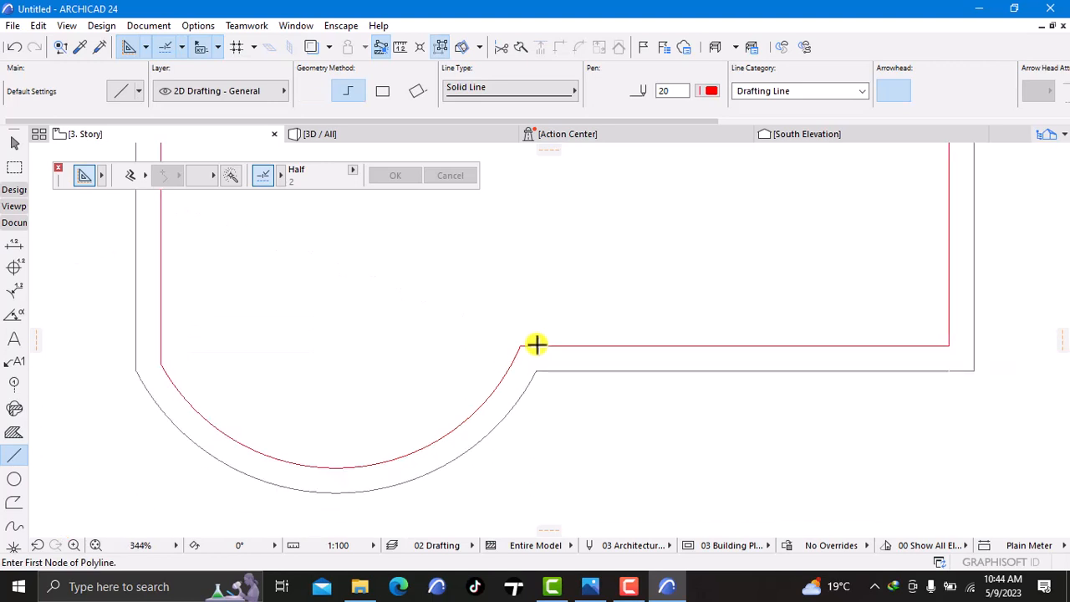
Select the west inner-face line and turn grouping back on so the whole traced inner outline is selected
middle_click_drag(560, 290, 561, 358)
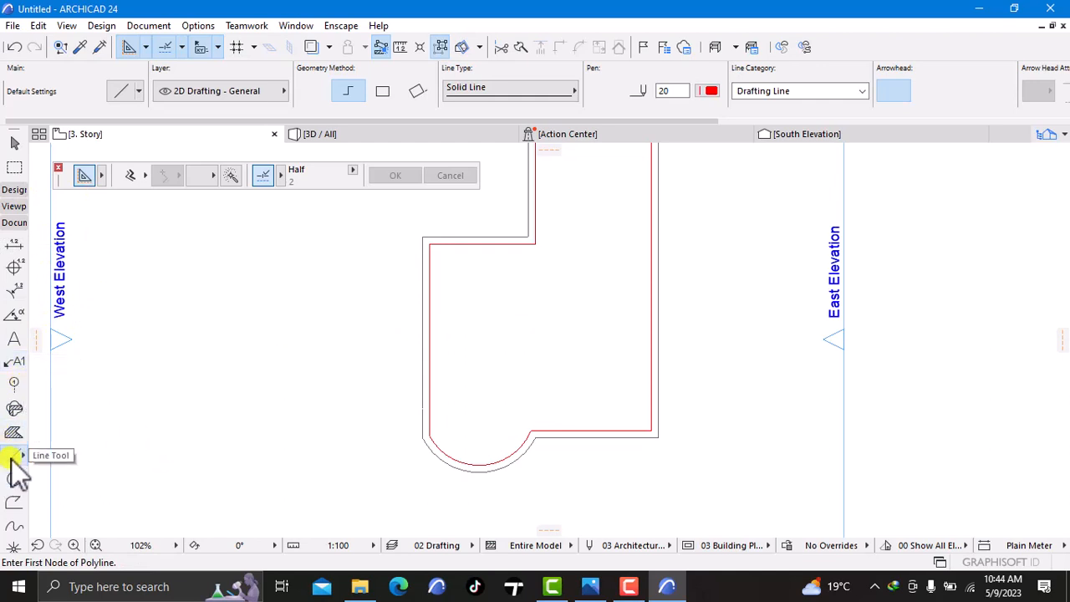
left_click(128, 184)
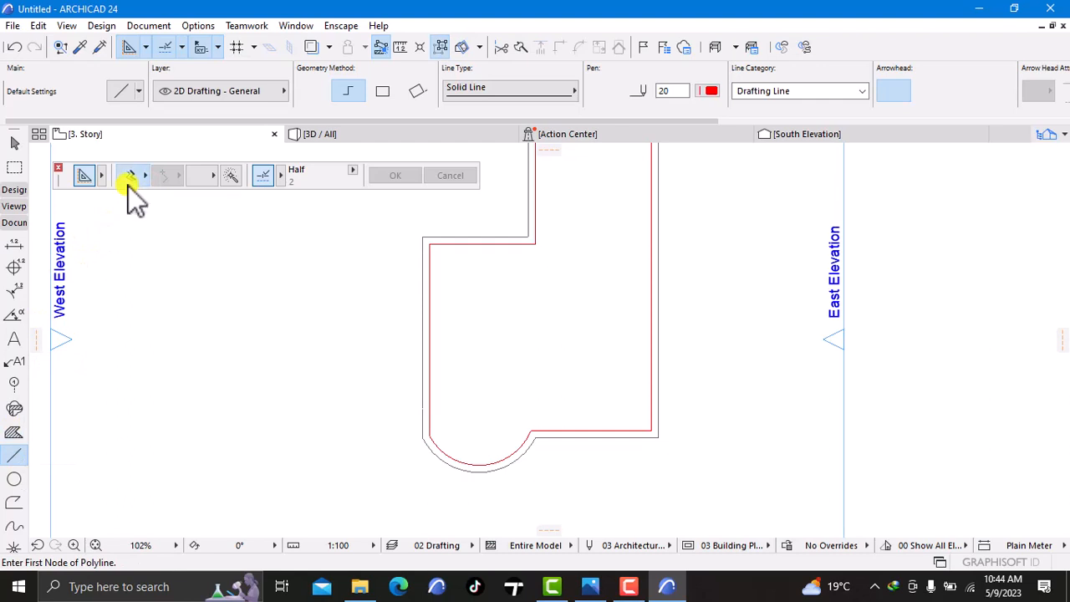
left_click(232, 173)
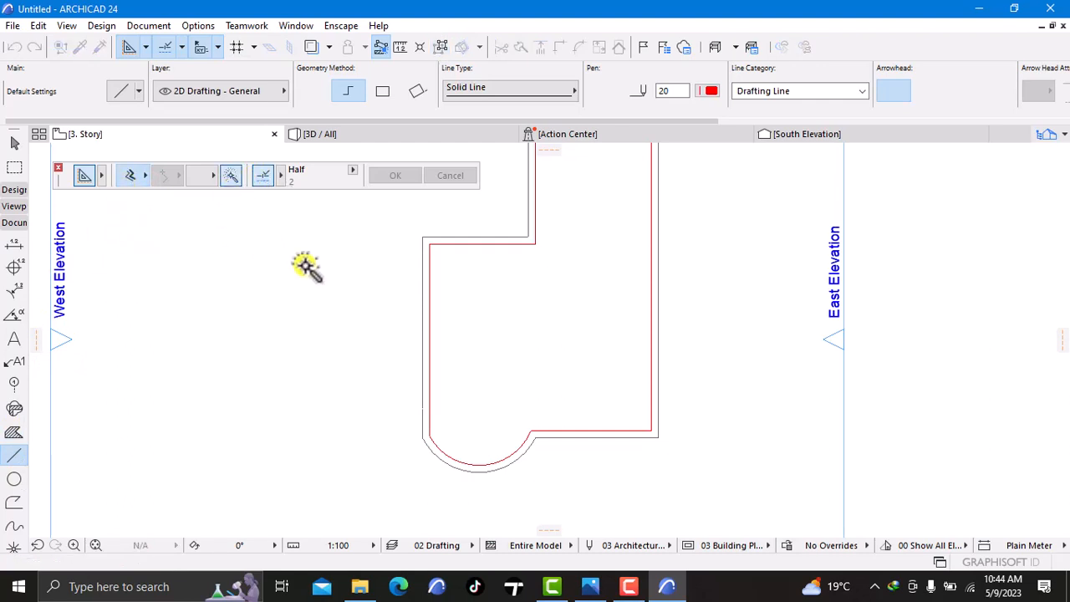
left_click(428, 255)
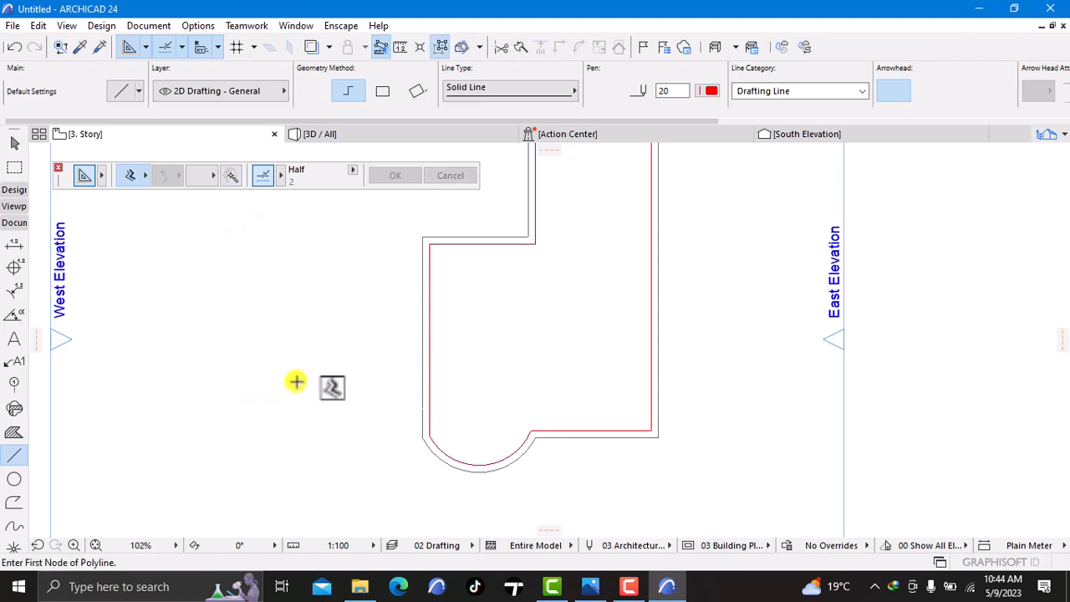
left_click(429, 316, "shift")
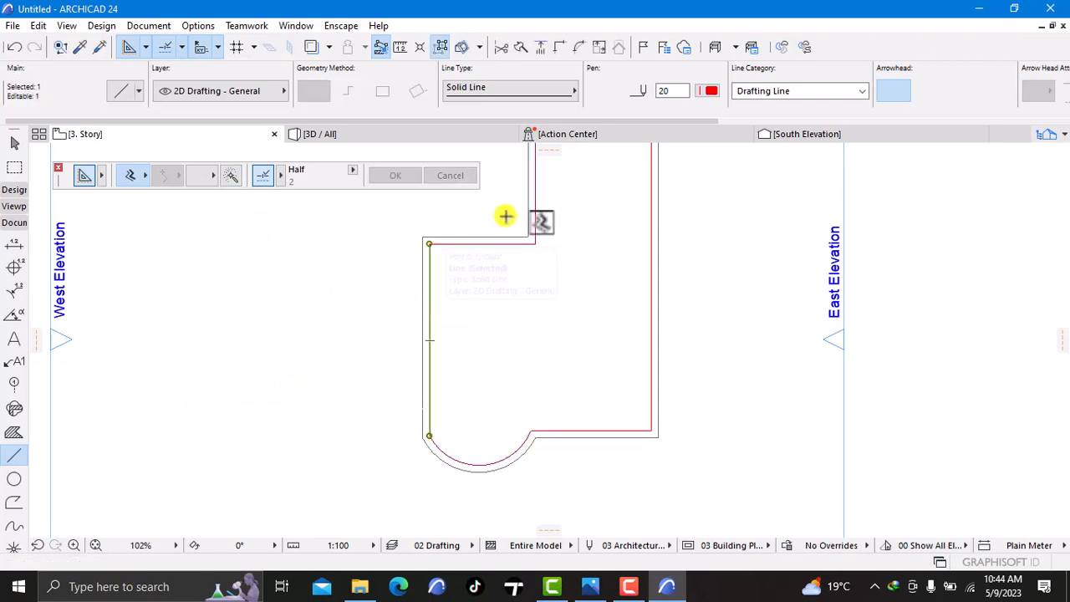
left_click(444, 45)
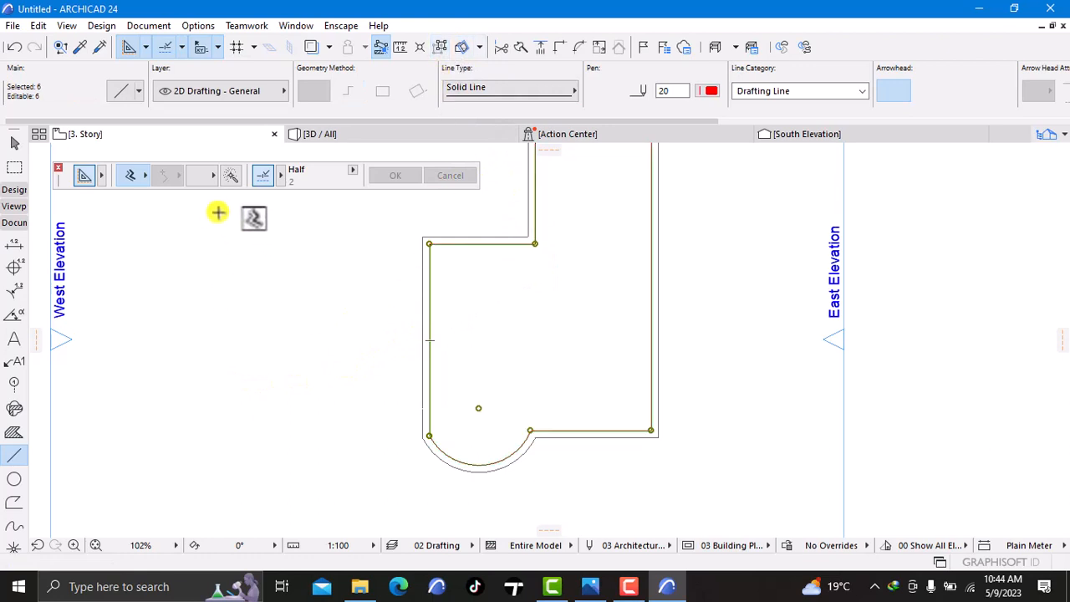
left_click(231, 175)
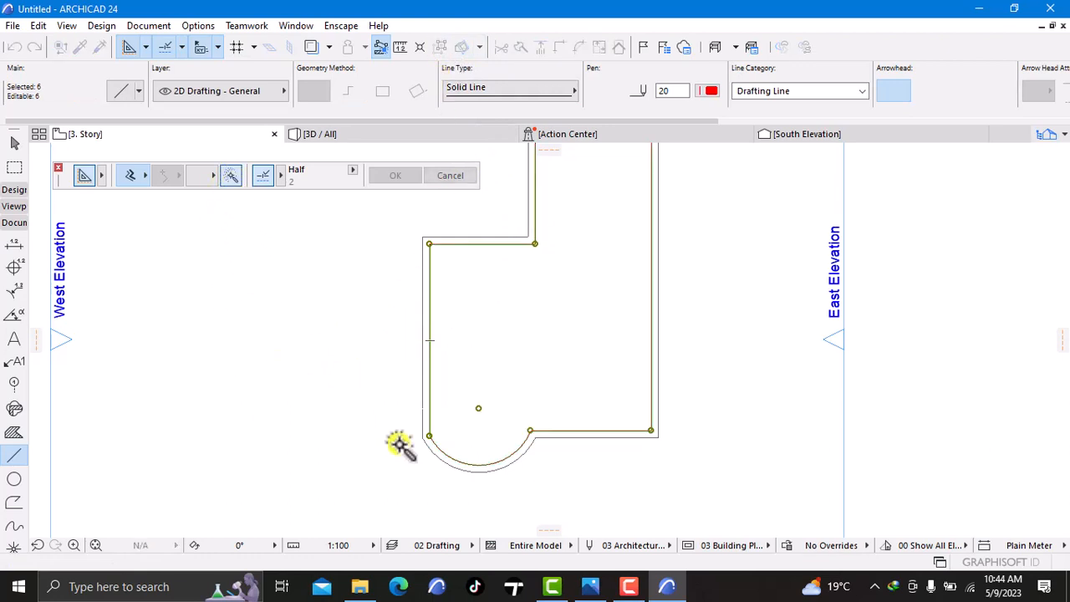
left_click(429, 243)
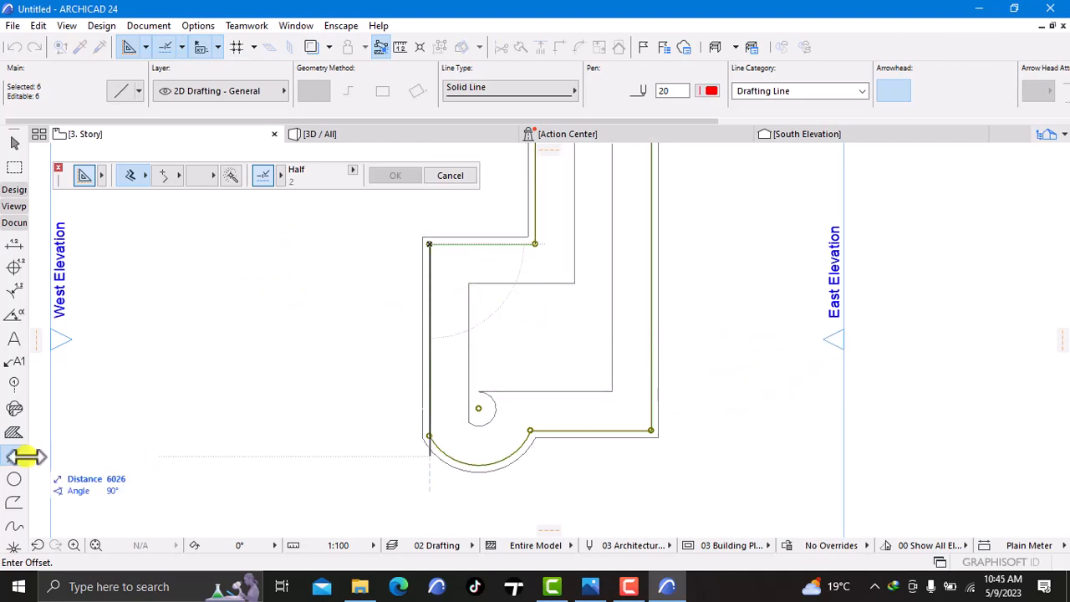
key("Escape")
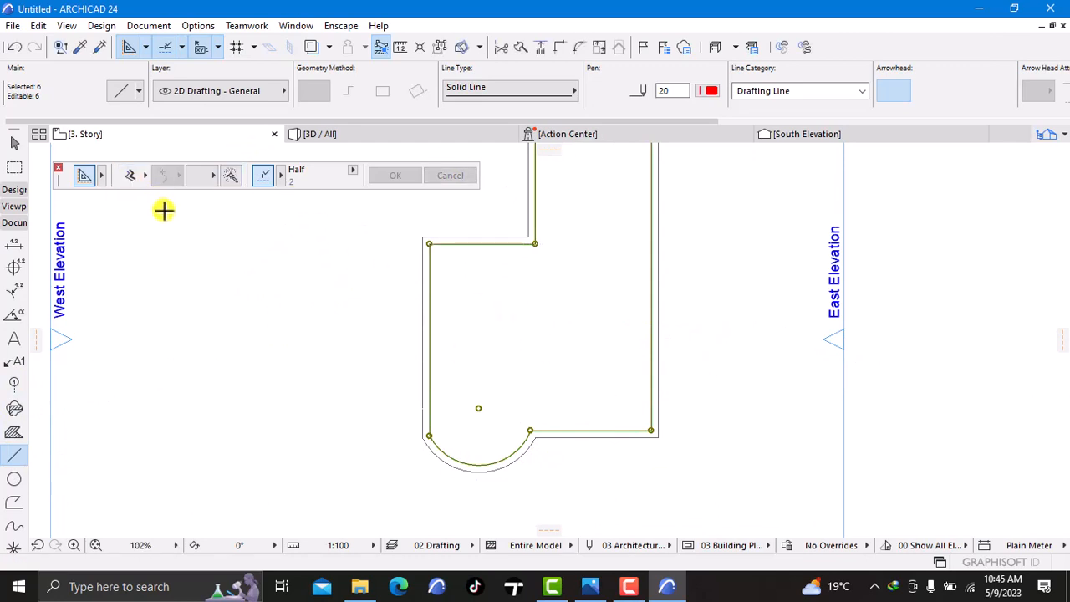
key("Escape")
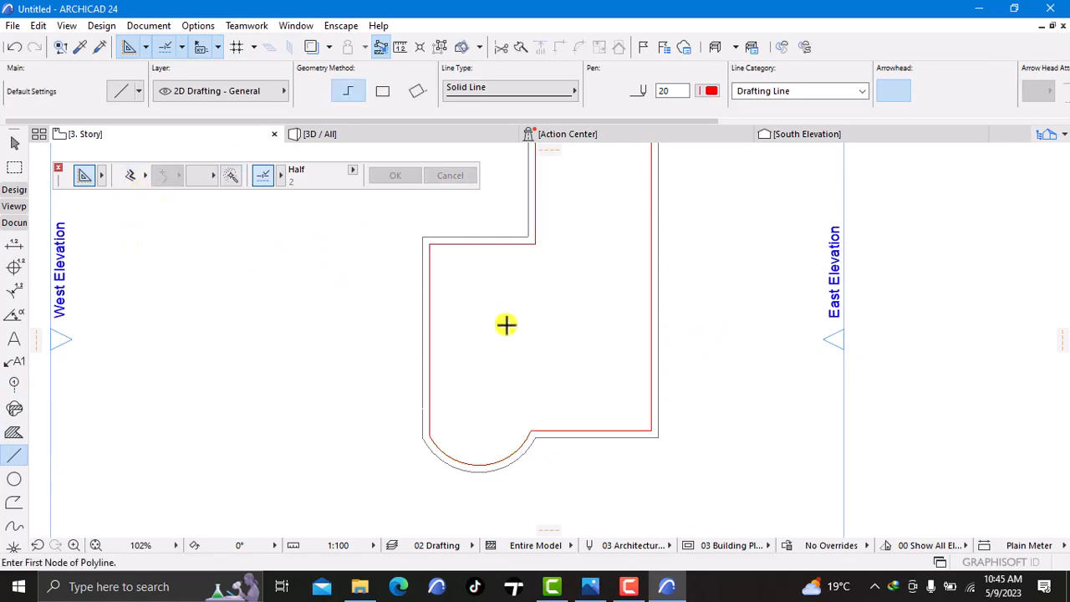
Create an offset copy of the traced inner outline 300 mm outward, beyond the parapet's outer face
left_click(437, 241, "shift")
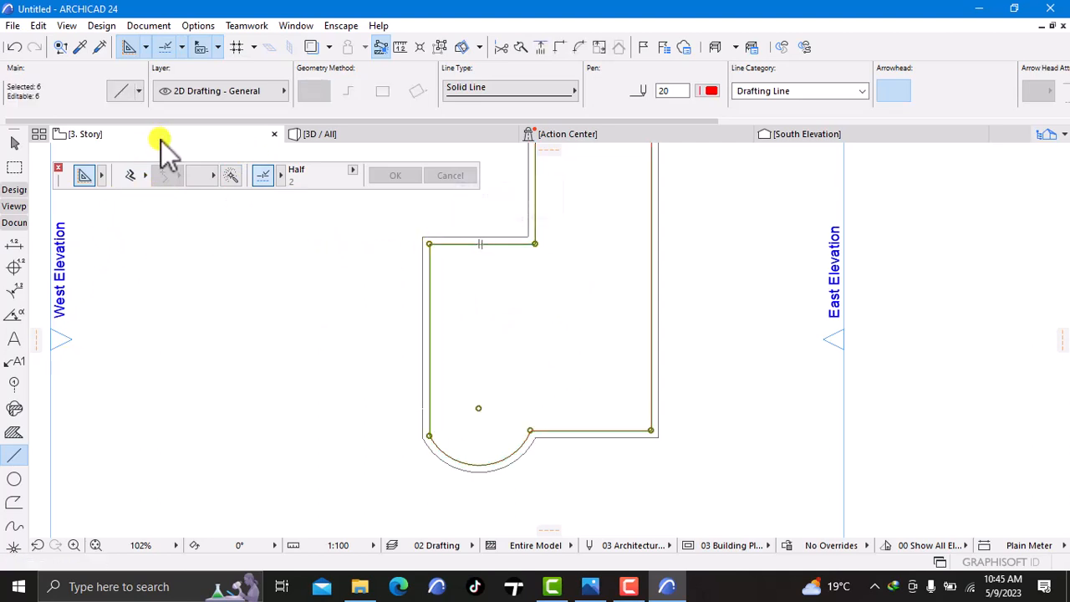
left_click(230, 176)
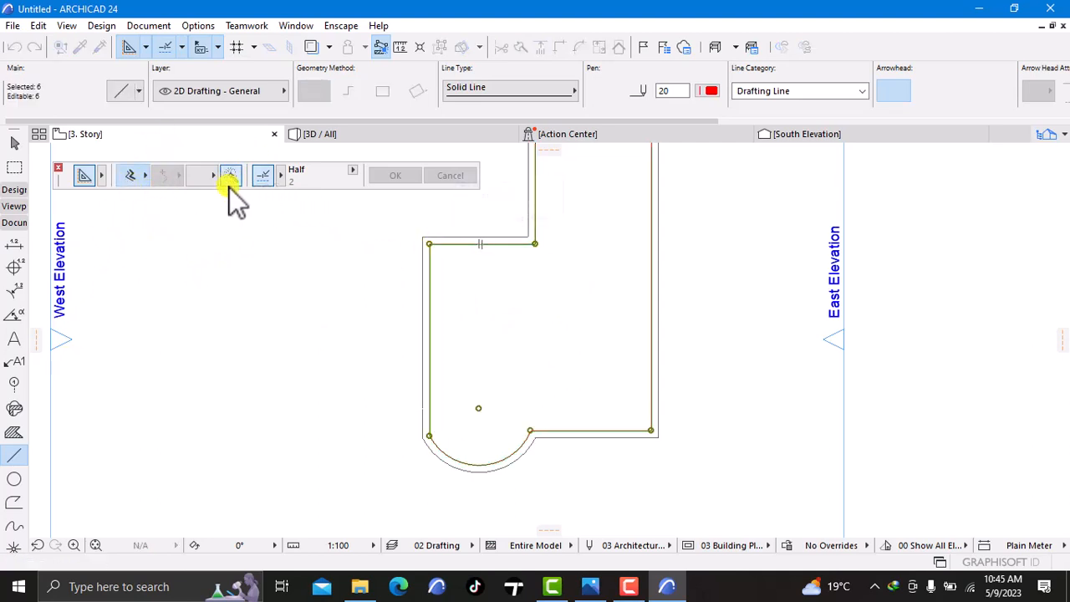
left_click(429, 243)
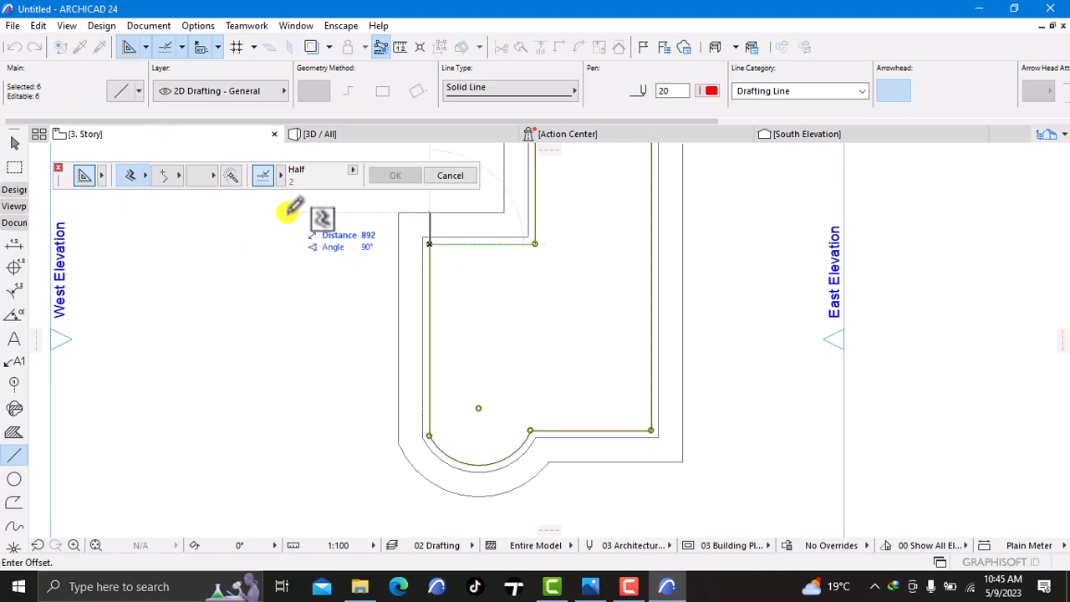
type("300")
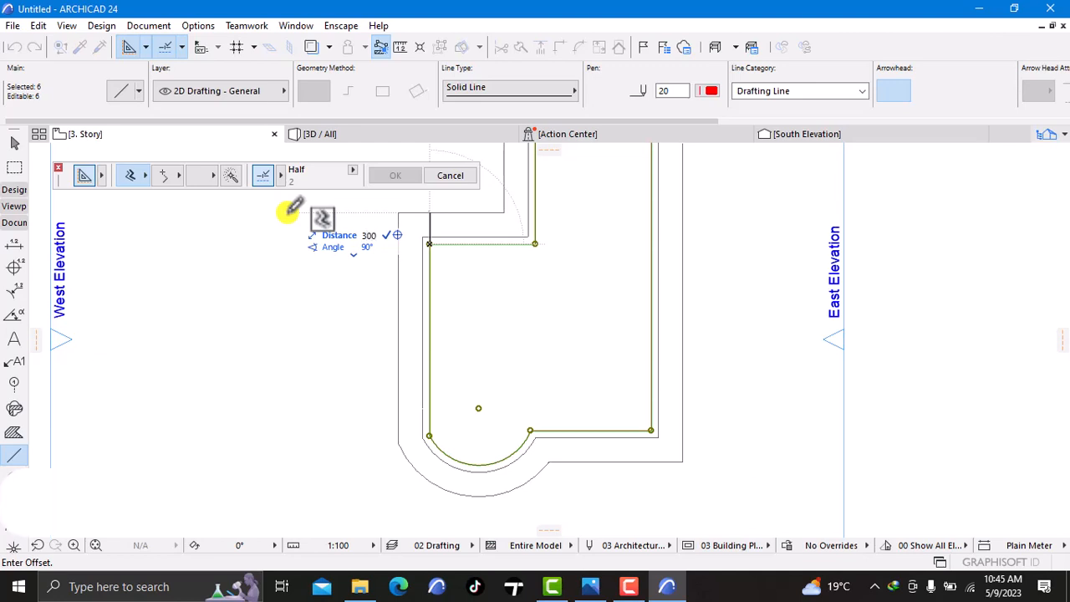
key("Return")
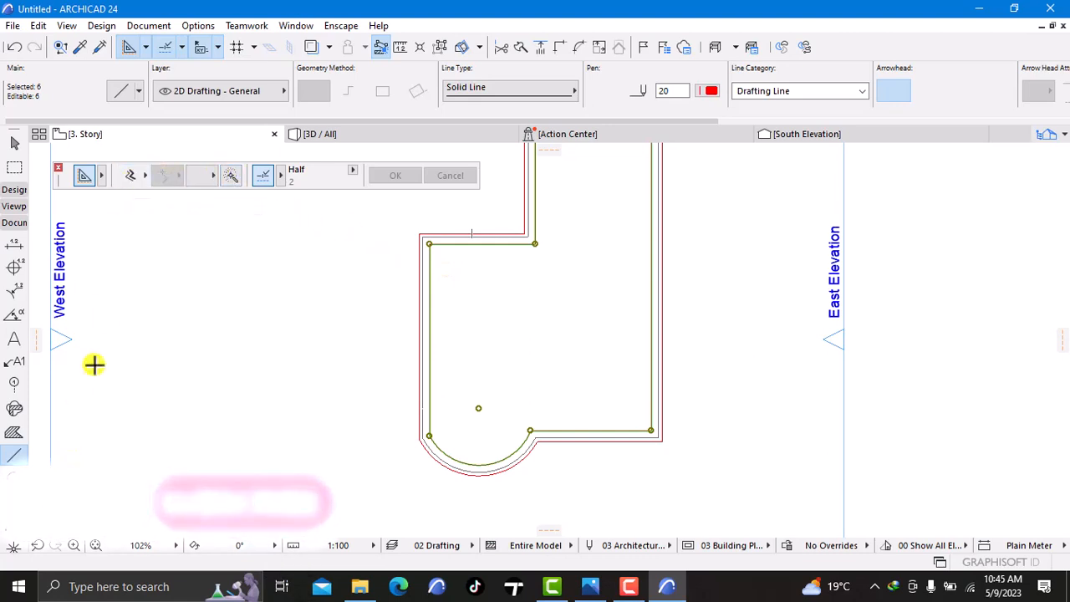
Create a second offset copy of the traced inner outline 100 mm inward and clear the selection
left_click(231, 176)
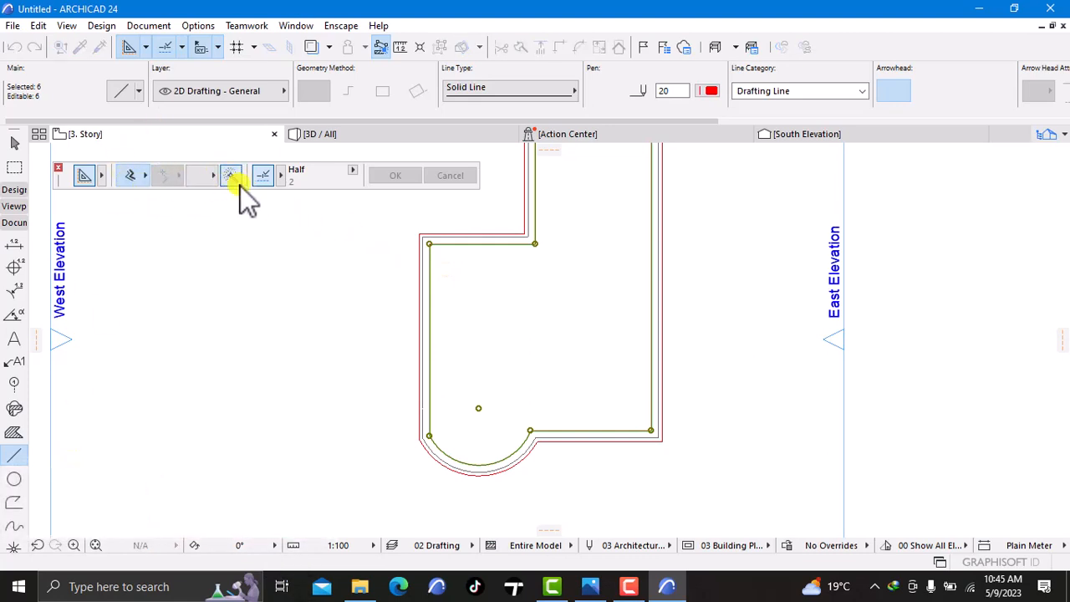
left_click(427, 242)
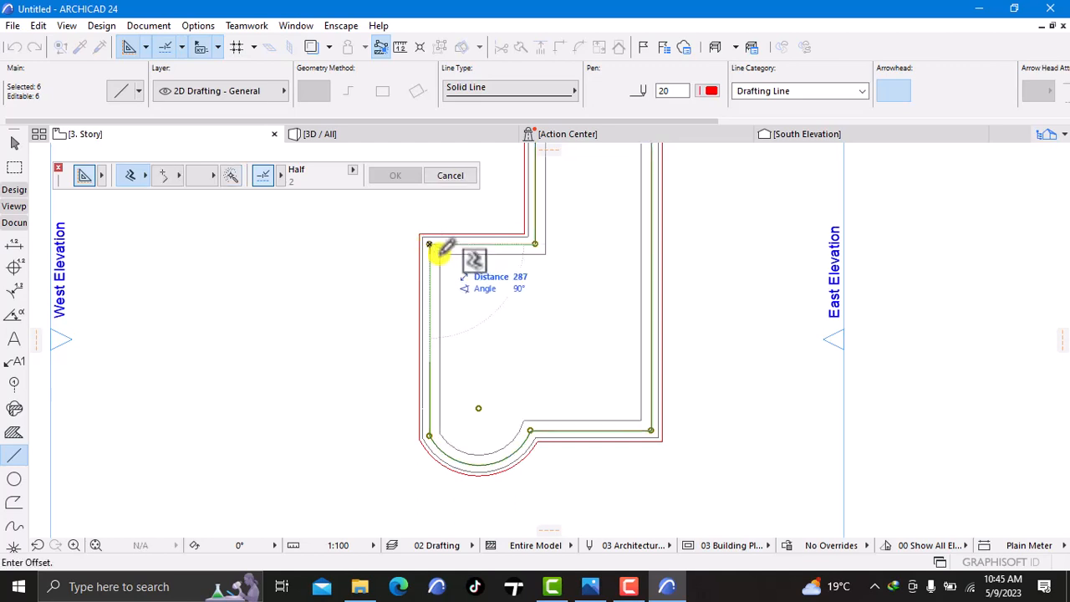
type("1")
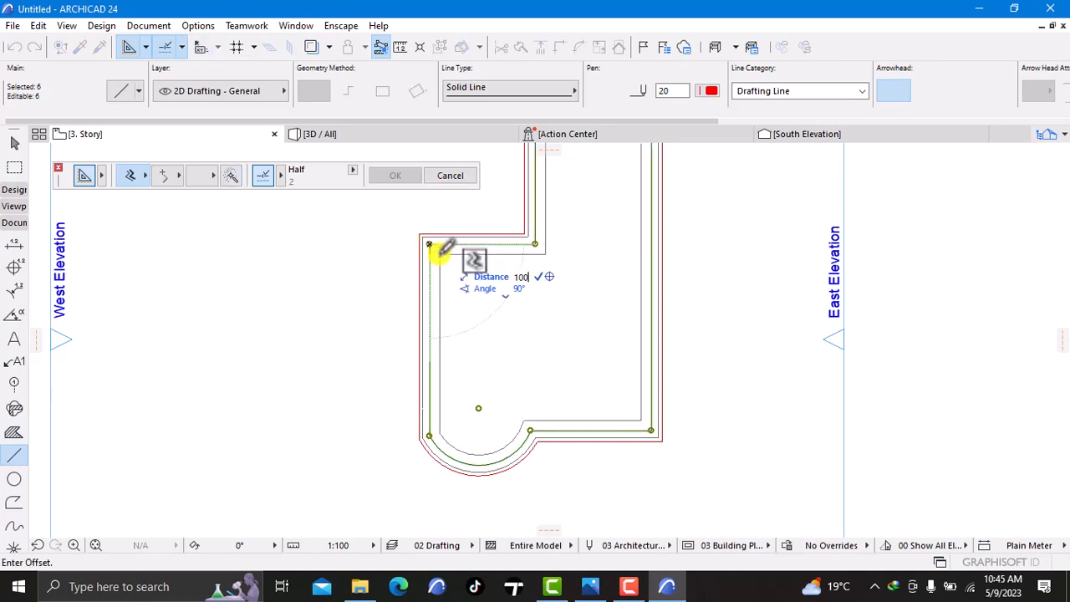
type("00")
key("Return")
key("Escape")
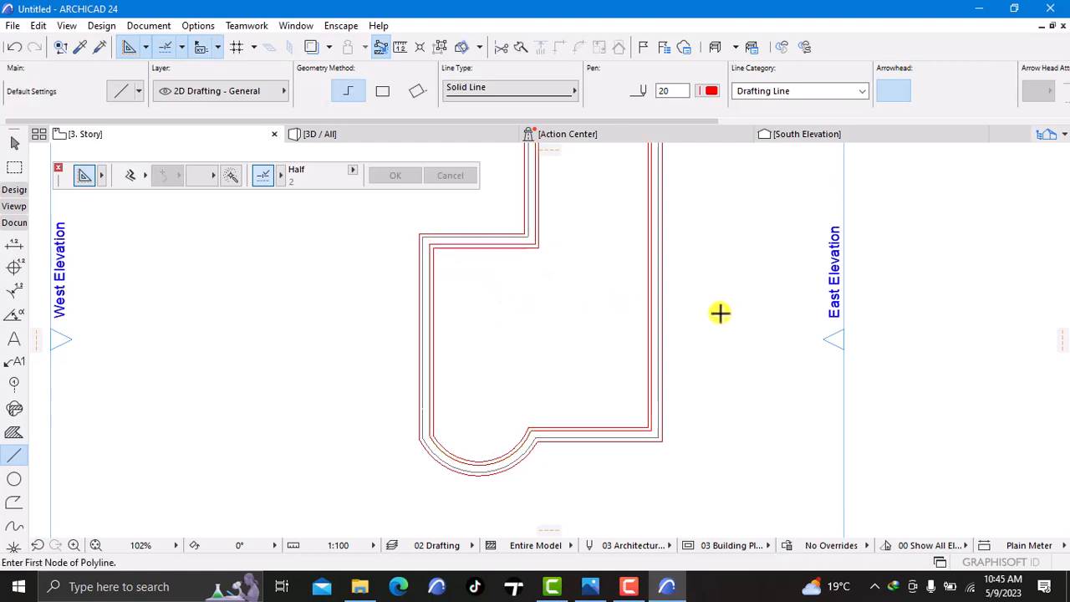
Delete the original traced line chain on the parapet's inner face, keeping the two offset outlines
scroll(651, 418, "up", 3)
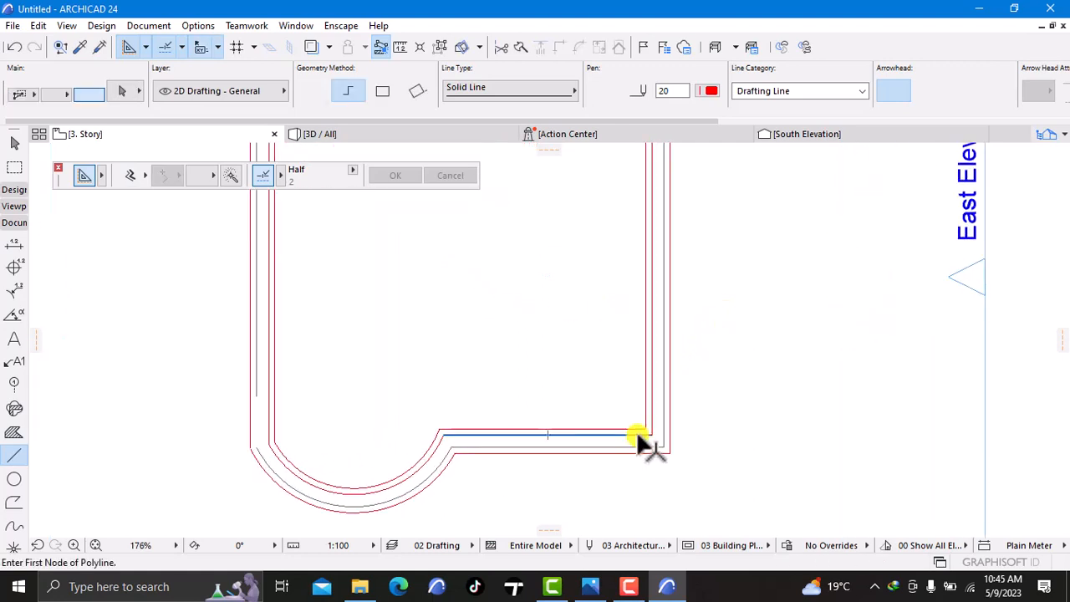
left_click(637, 434, "shift")
key("Escape")
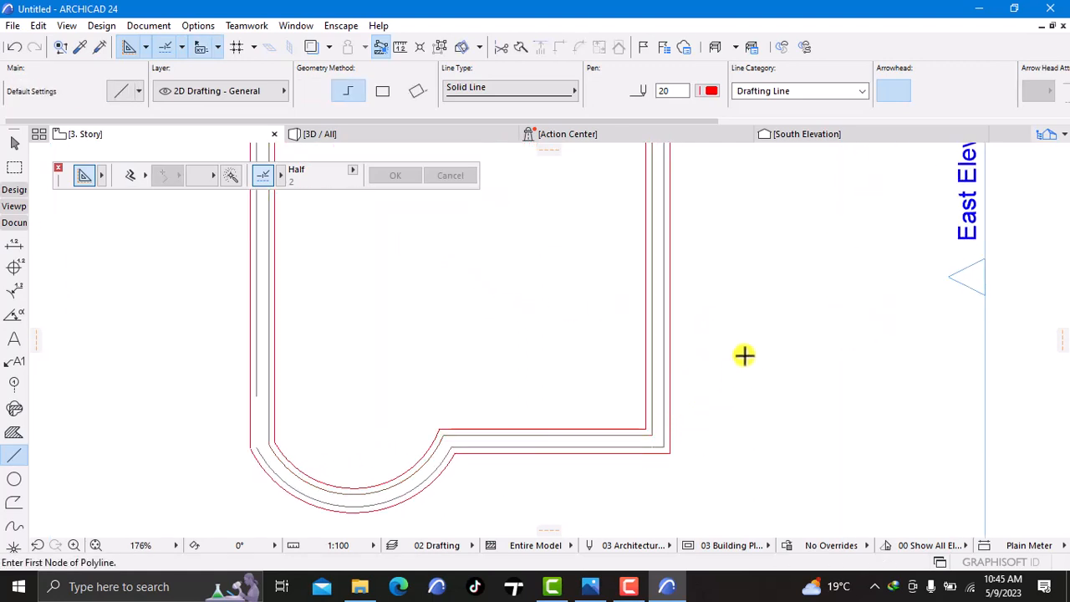
Set the Slab tool's default elevation to 9750 relative to project zero for the upper parapet coping
scroll(484, 354, "down", 8)
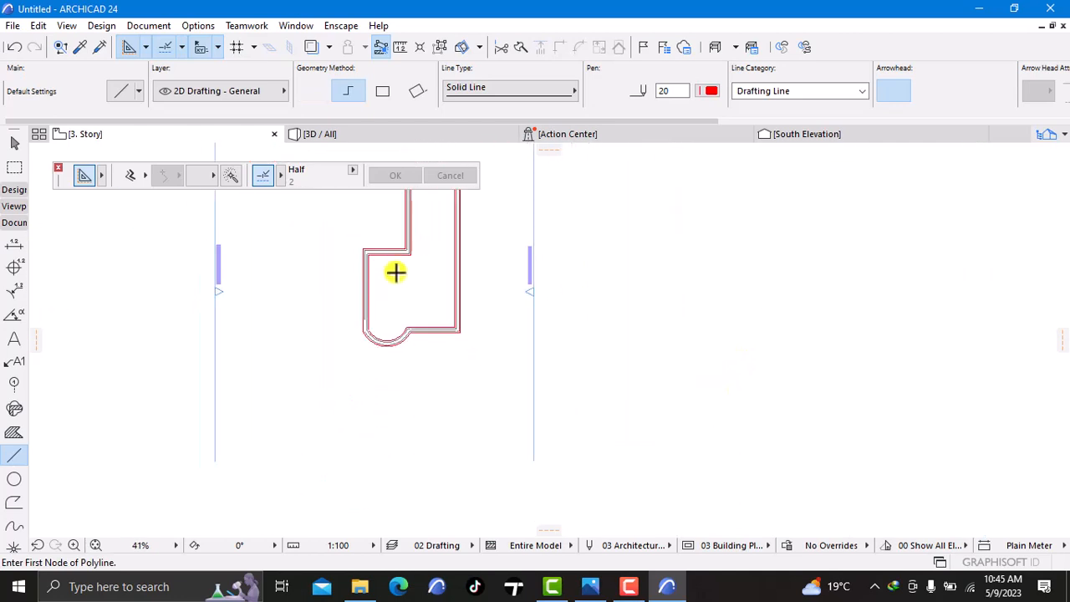
middle_click_drag(425, 248, 411, 313)
scroll(411, 313, "up", 2)
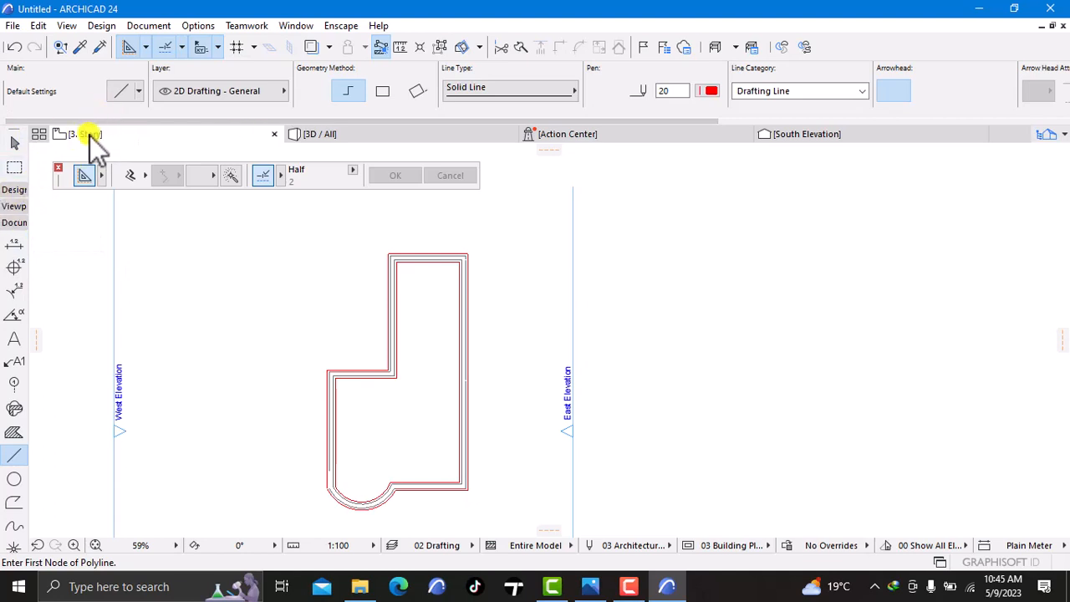
left_click(14, 189)
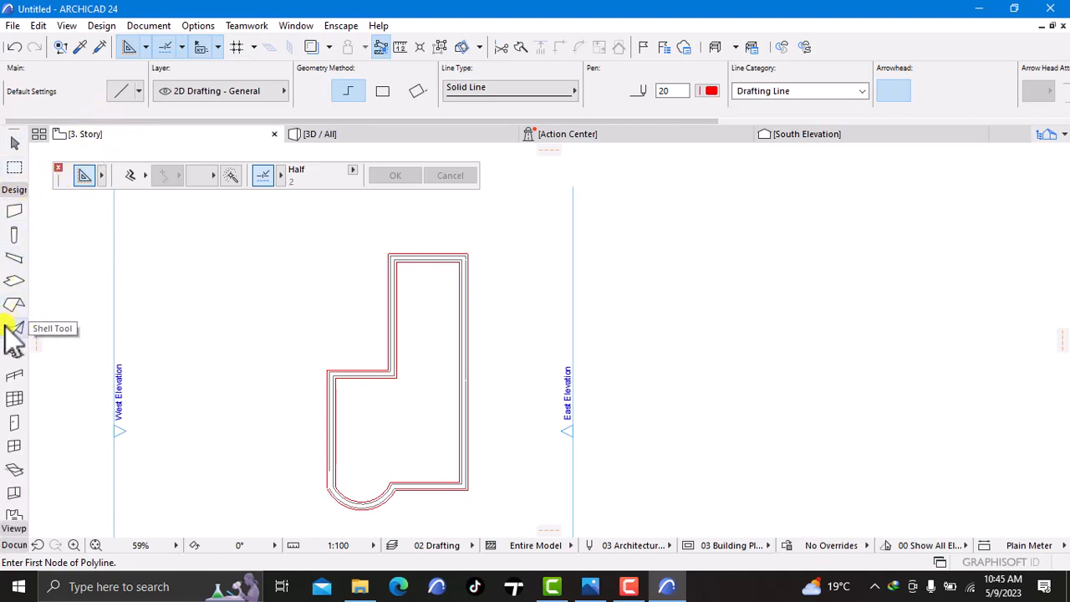
left_click(12, 282)
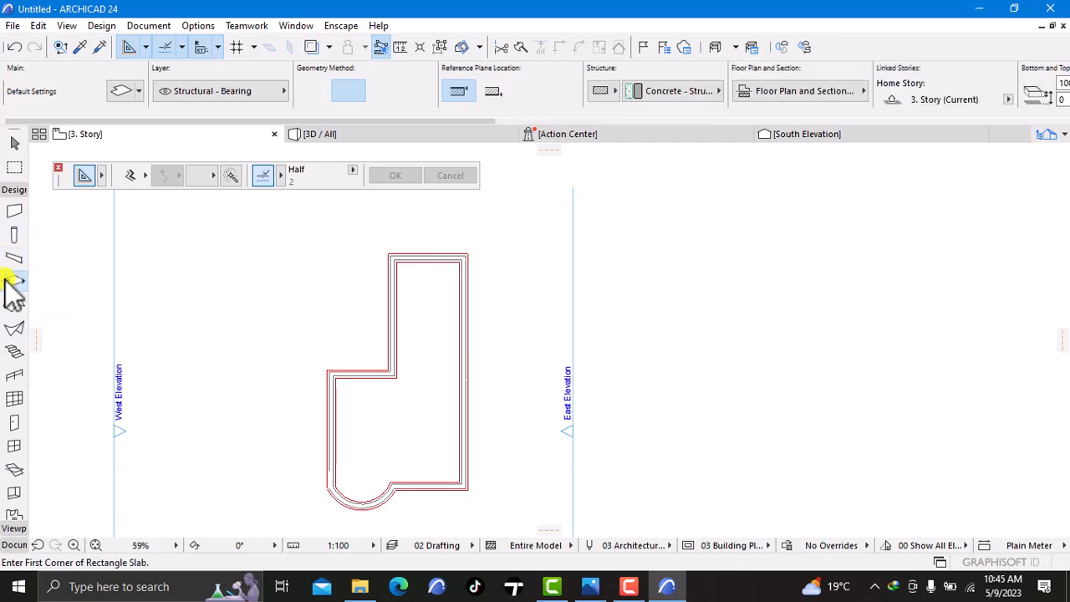
double_click(12, 283)
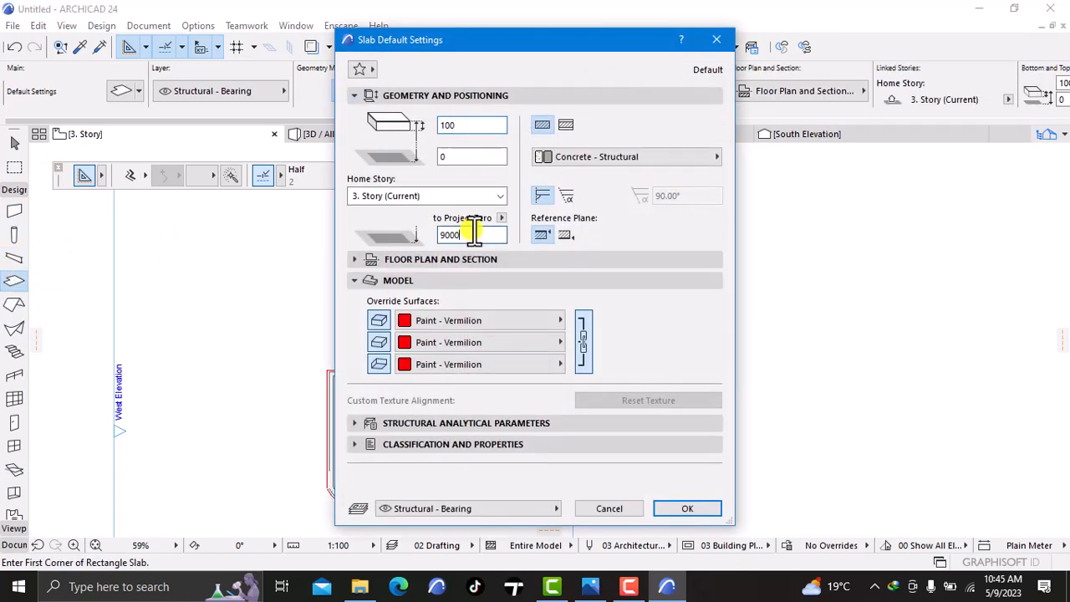
key("BackSpace")
key("BackSpace")
key("BackSpace")
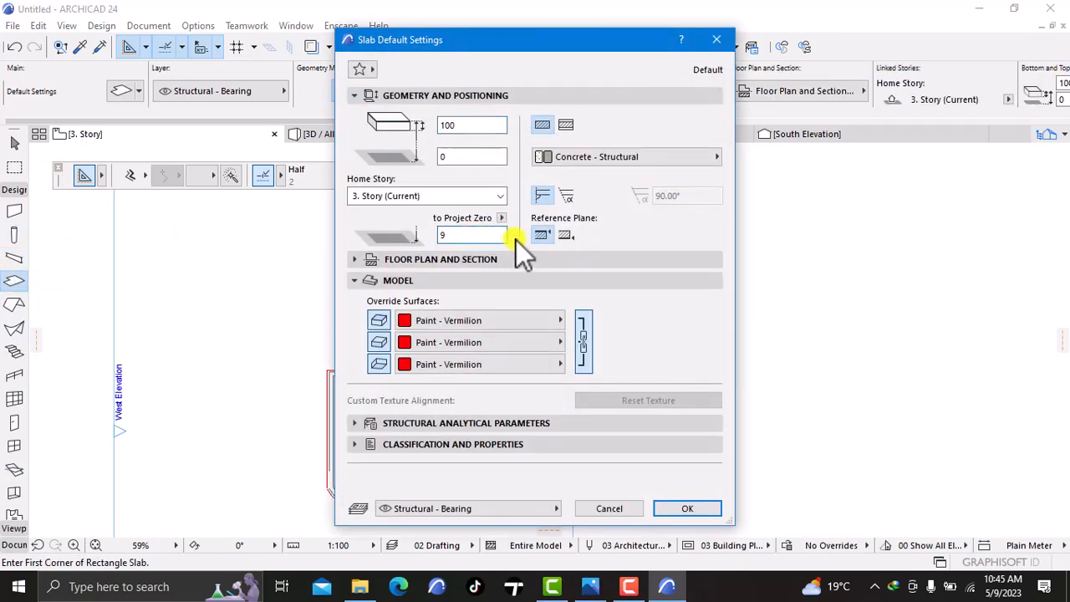
type("750")
left_click(687, 510)
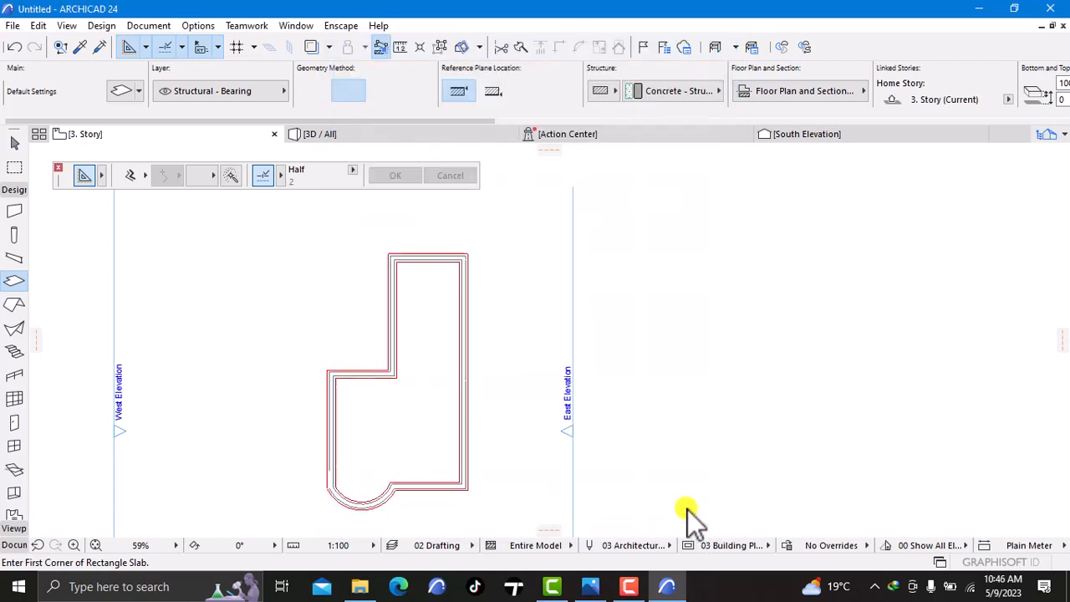
Try to create the upper coping slab with the Magic Wand from the inner offset outline
scroll(415, 279, "up", 2)
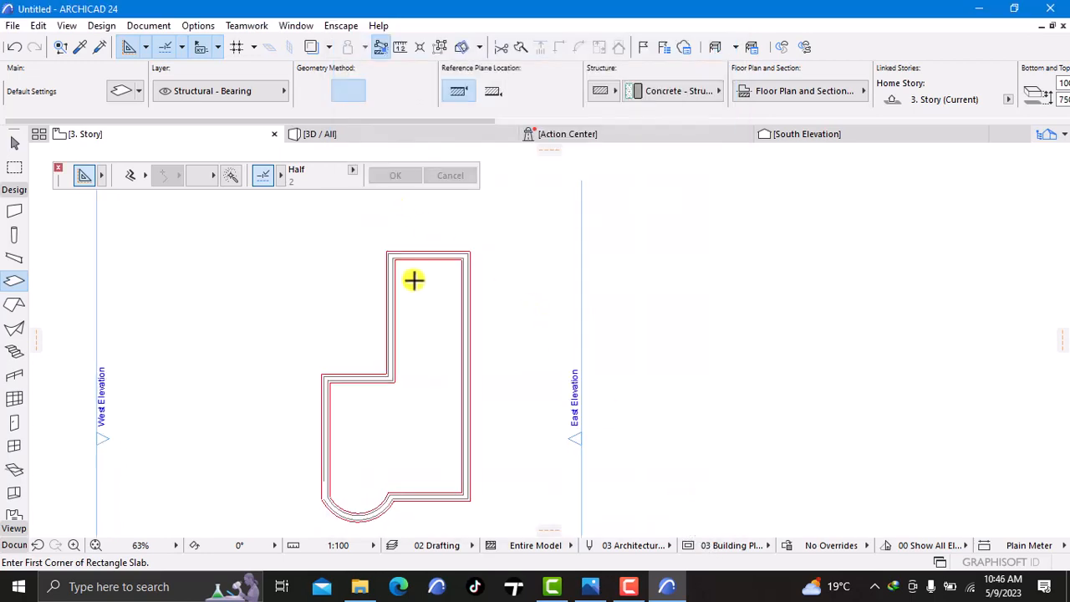
left_click(230, 175)
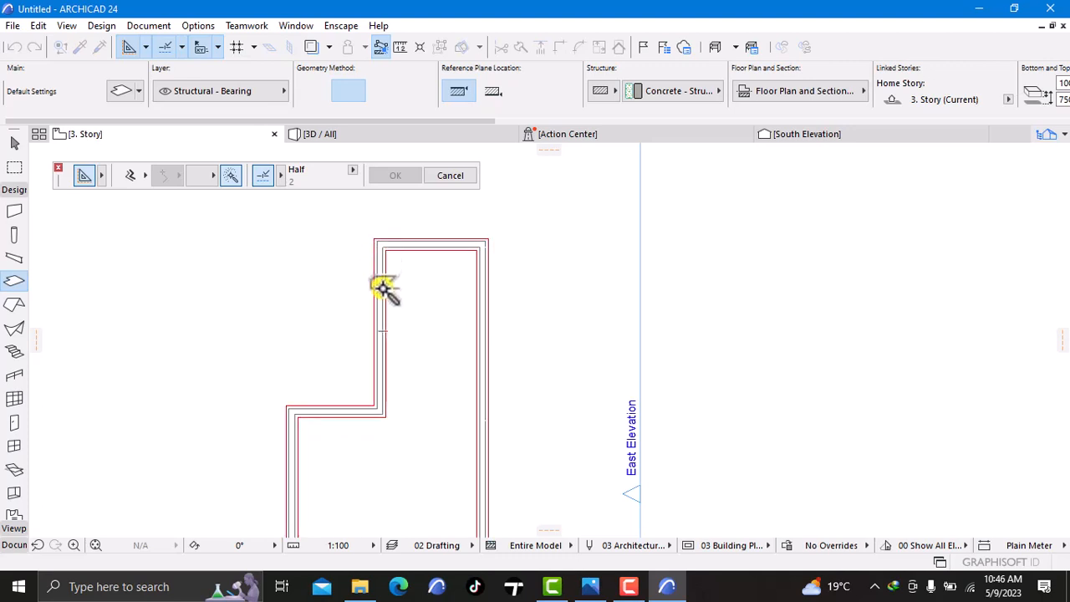
left_click(383, 238)
middle_click_drag(402, 327, 402, 290)
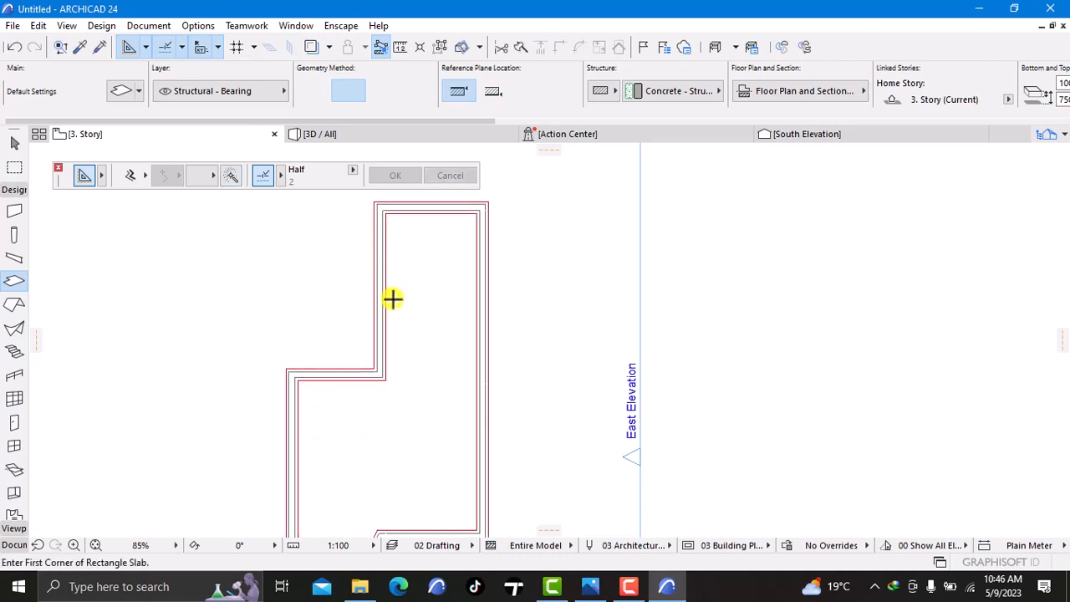
Select both offset outlines, try to generate the coping slab between them with the Magic Wand, and clear the selection
left_click(388, 327, "shift")
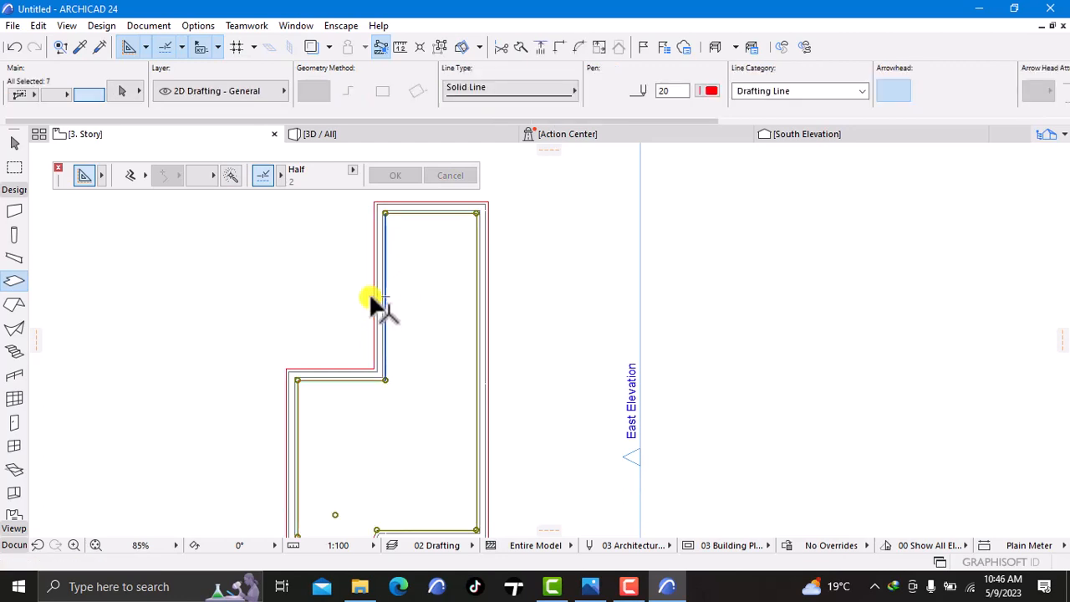
left_click(373, 289, "shift")
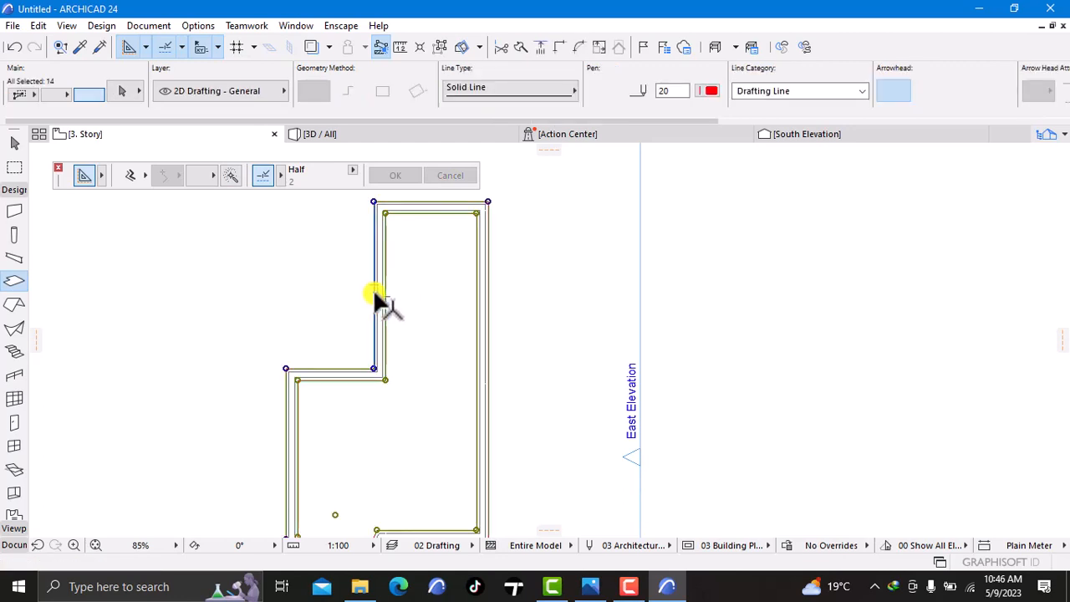
left_click(231, 176)
scroll(389, 246, "up", 3)
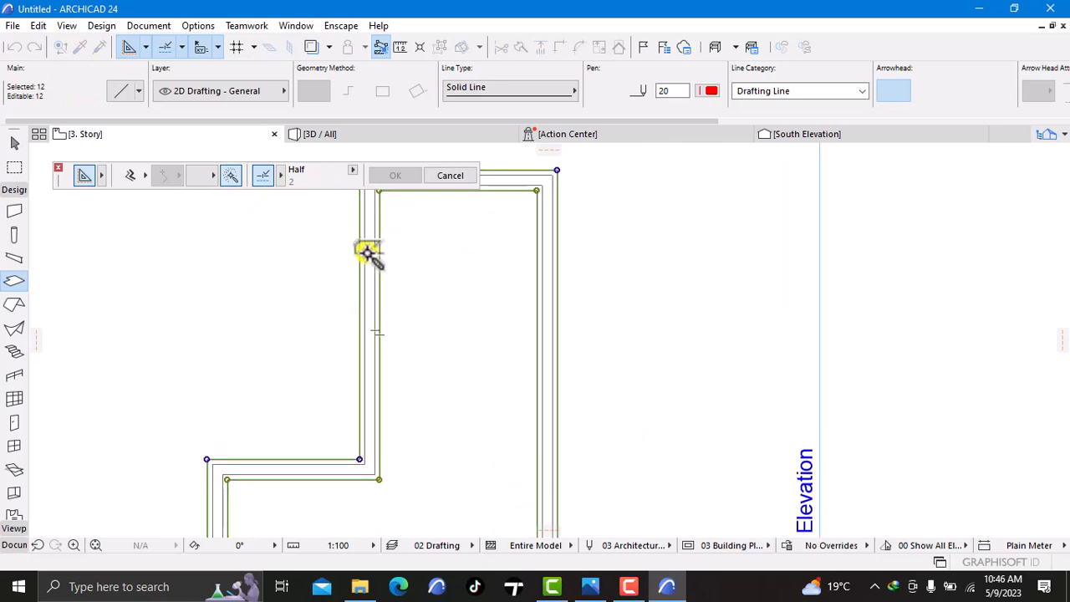
left_click(360, 272)
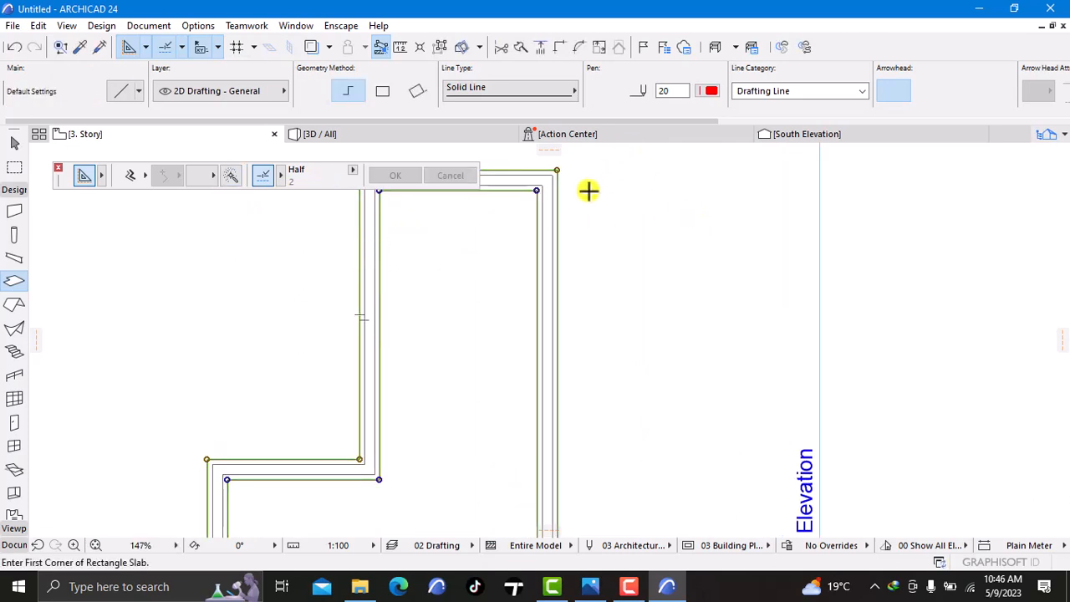
key("Escape")
left_click(389, 277)
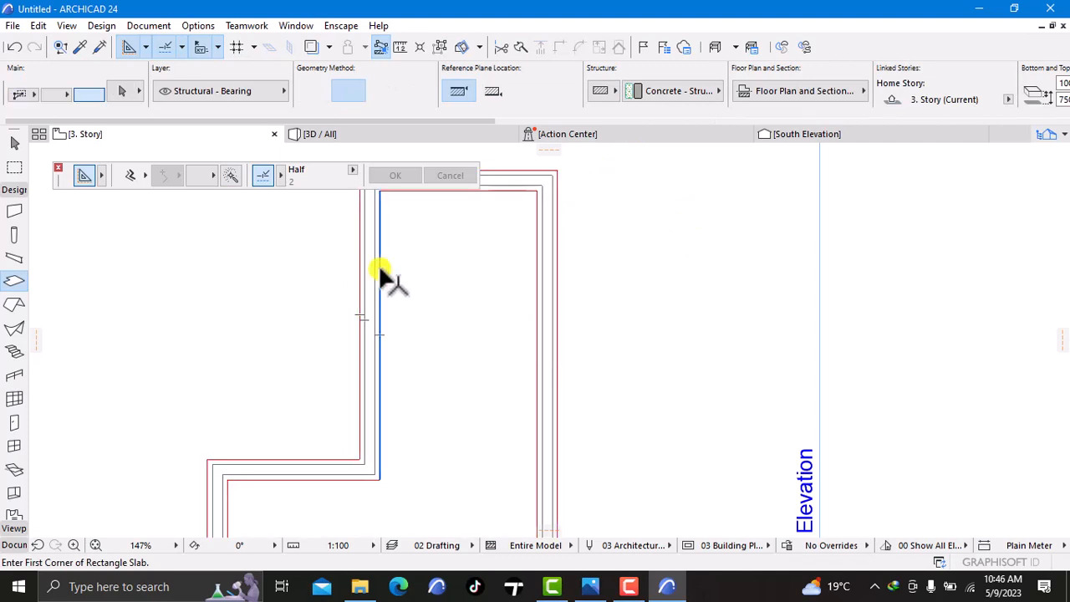
left_click(379, 268, "shift")
key("Escape")
key("Escape")
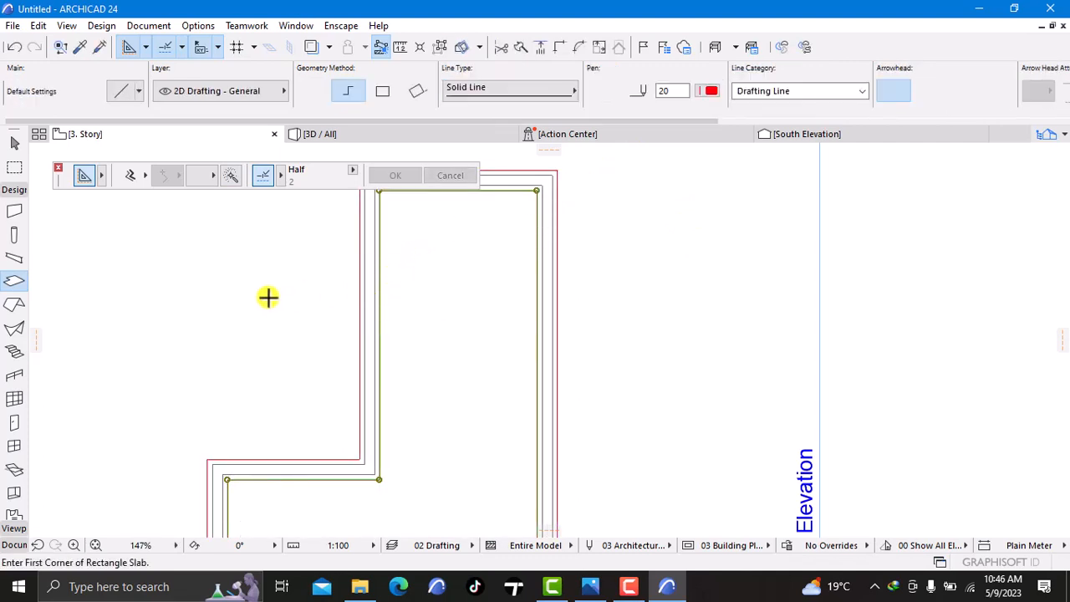
Draw a diagonal line joining the outer and inner offset outlines at the parapet's re-entrant corner on the west side
left_click(13, 545)
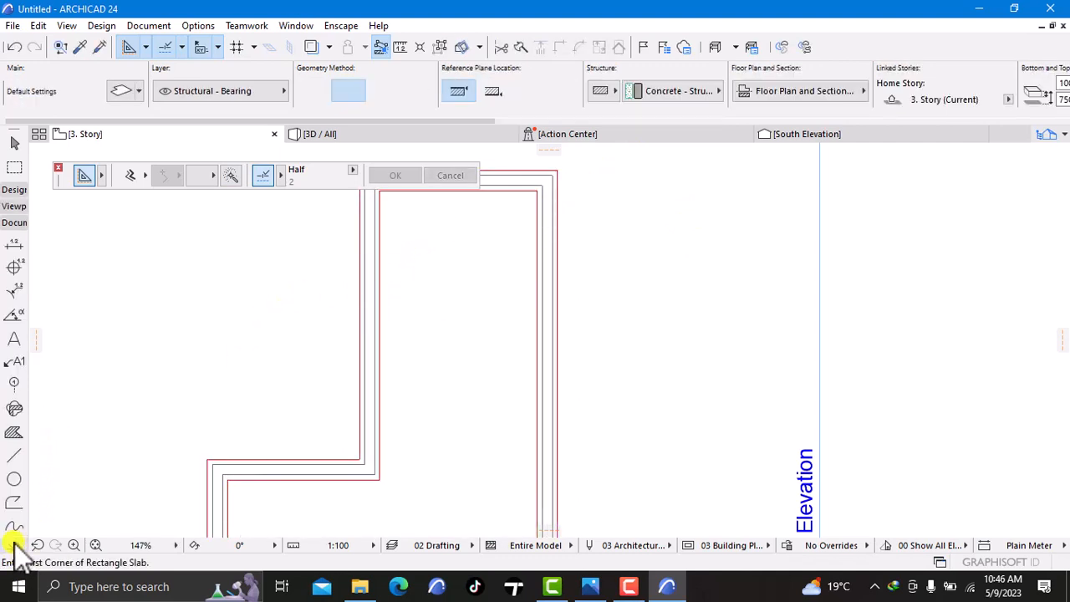
left_click(14, 456)
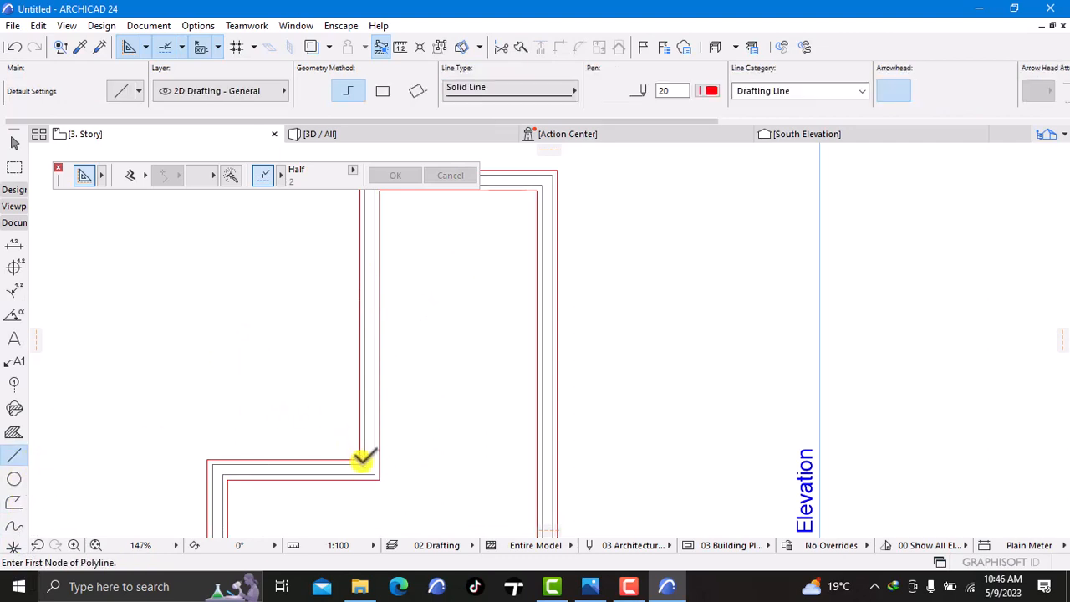
left_click(359, 459)
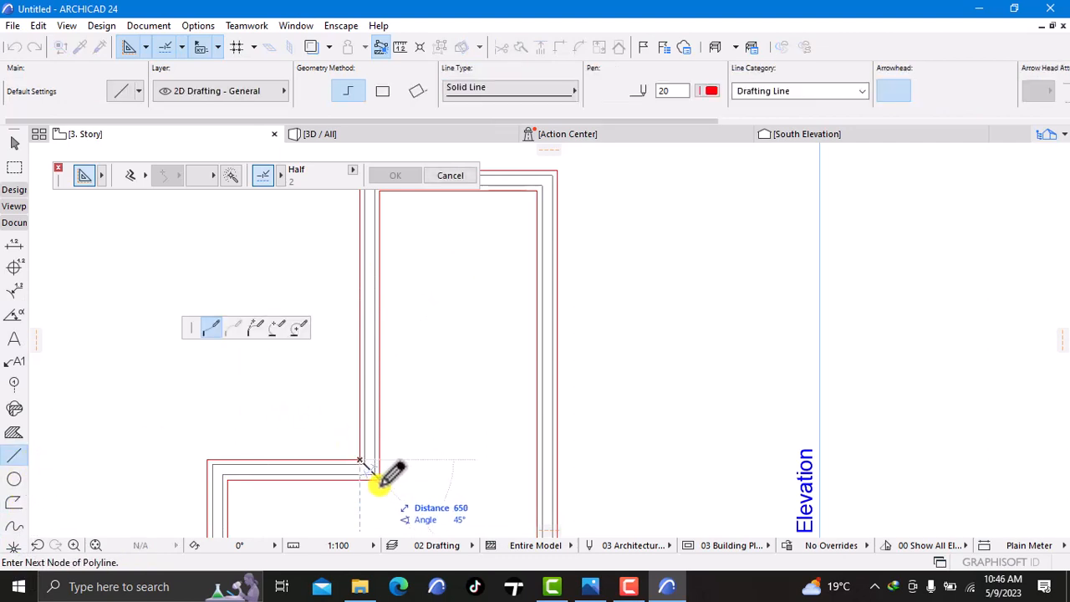
left_click(379, 474)
left_click(381, 475)
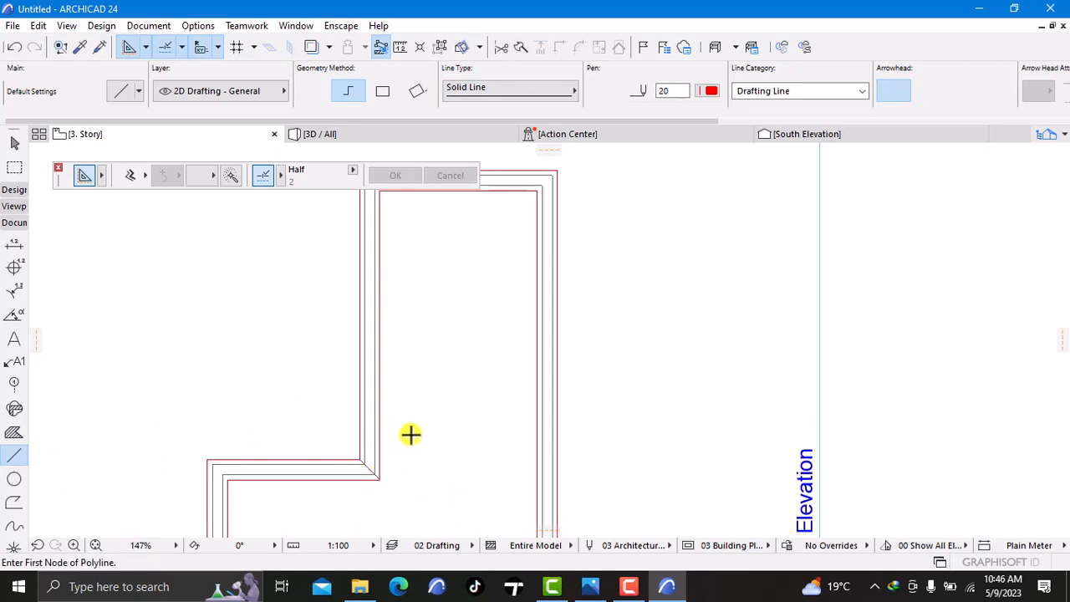
Select both outlines with the diagonal line, try the Magic Wand on the parapet strip, and clear the selection
key("ctrl+a")
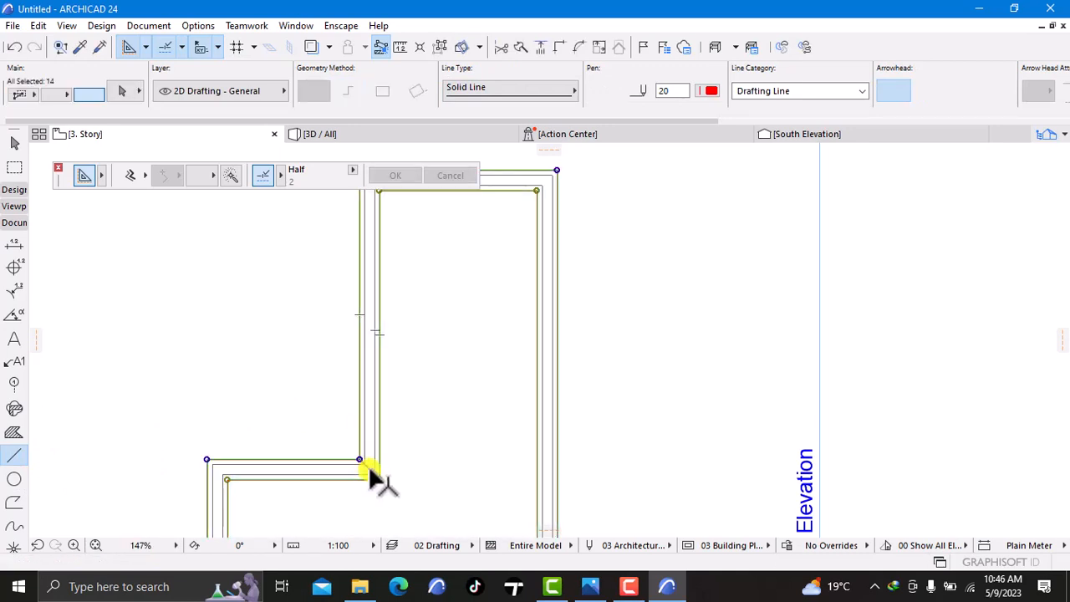
left_click(262, 137)
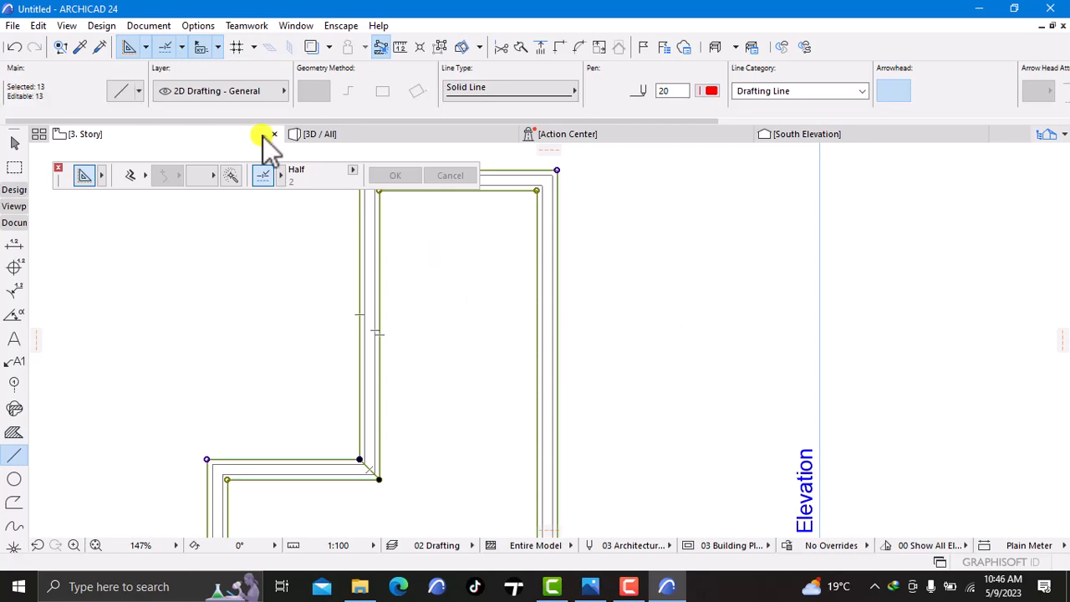
left_click(231, 175)
left_click(363, 360)
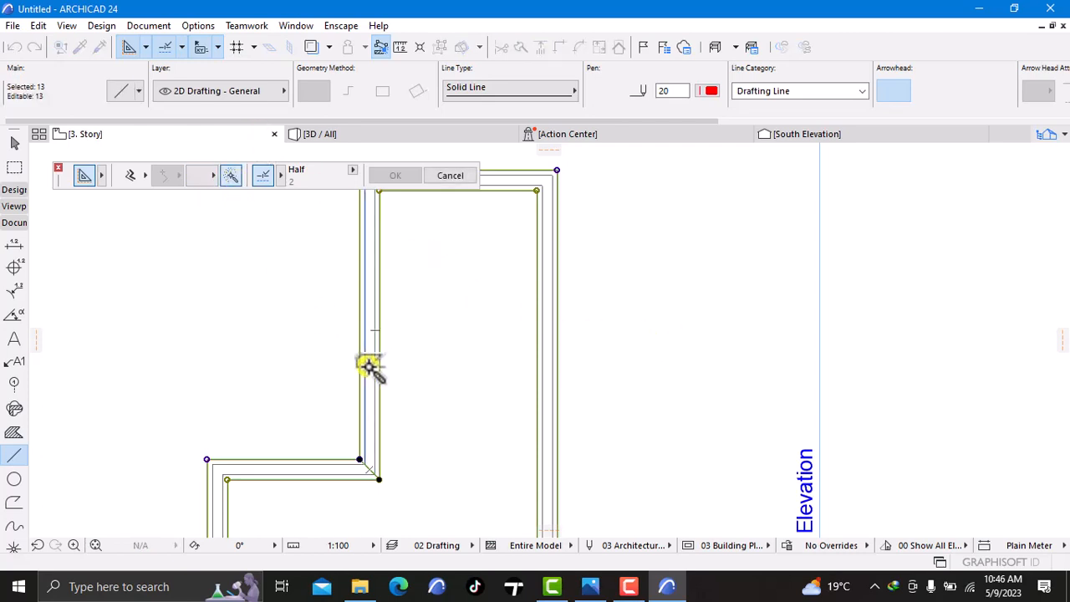
left_click(418, 432)
key("Escape")
Suspend groups, try selecting the diagonal and the individual outline segments along the parapet's long sides, and clear the selection
scroll(418, 435, "up", 2)
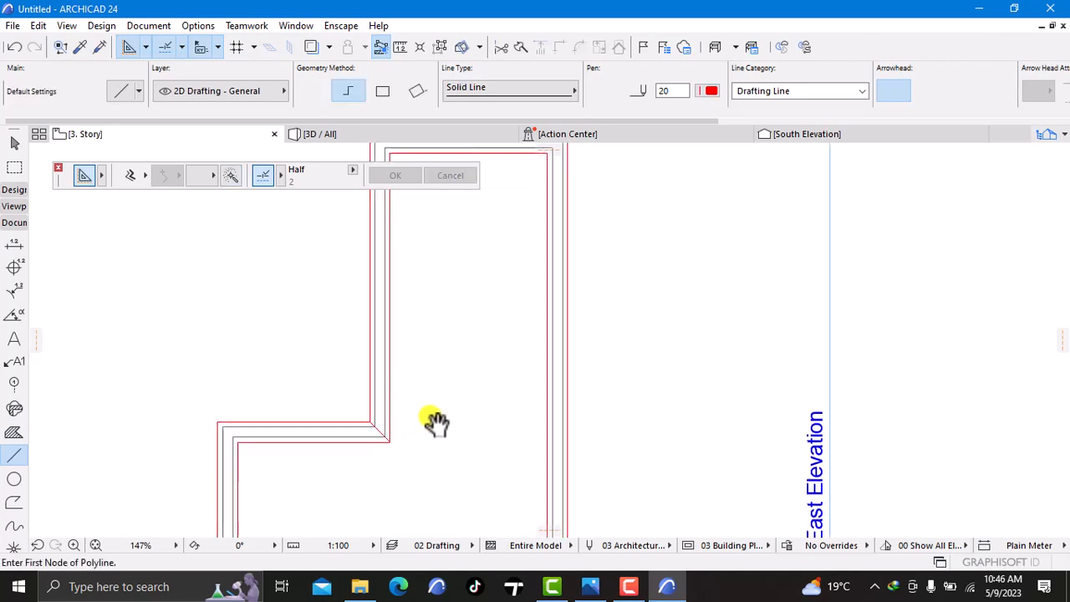
left_click(441, 47)
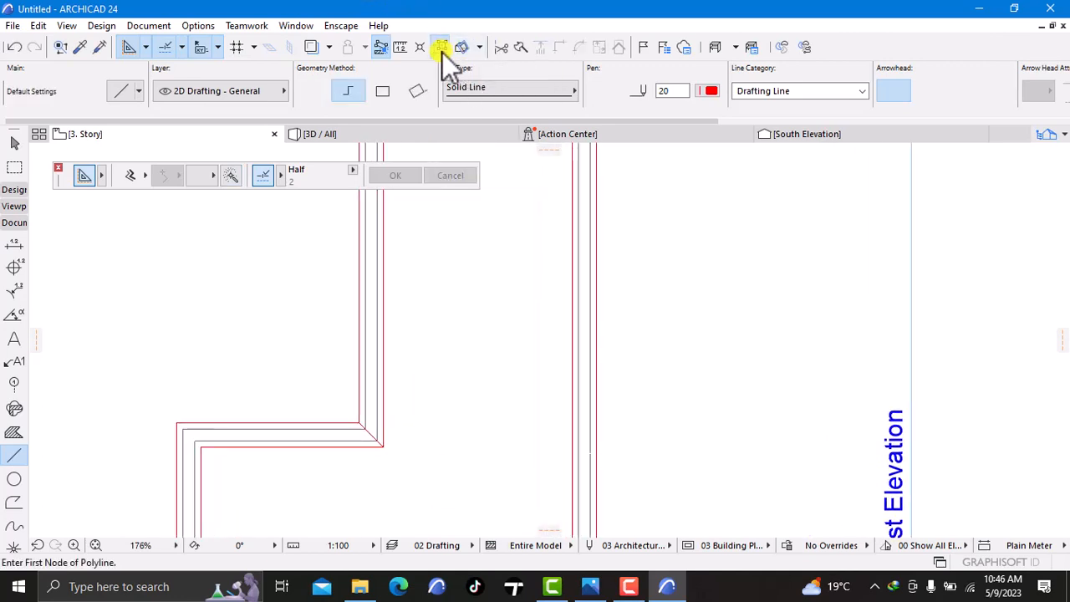
left_click(390, 436)
left_click(384, 429)
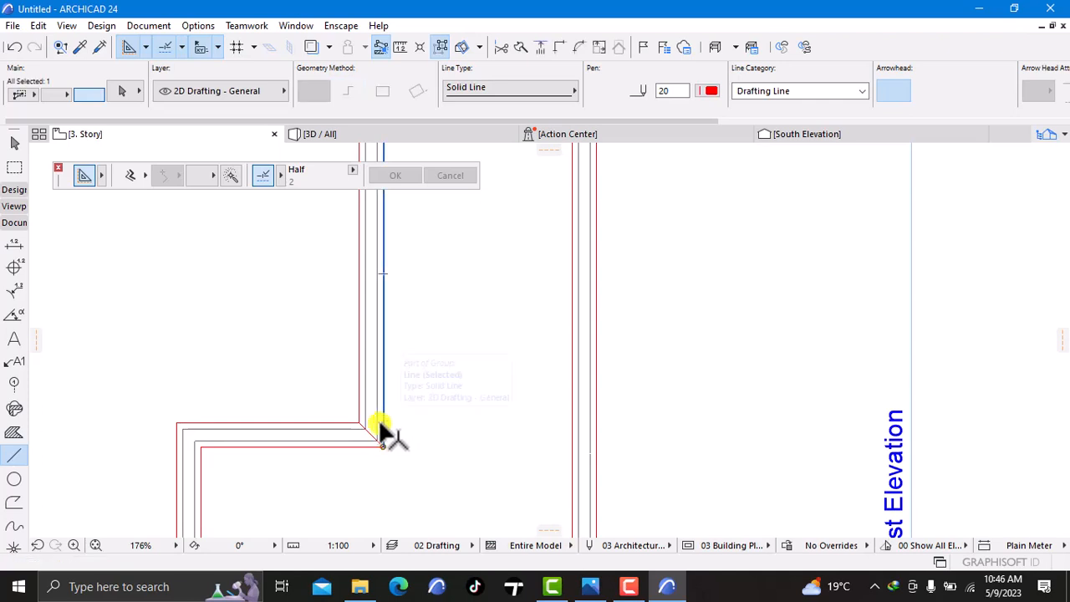
left_click(360, 382)
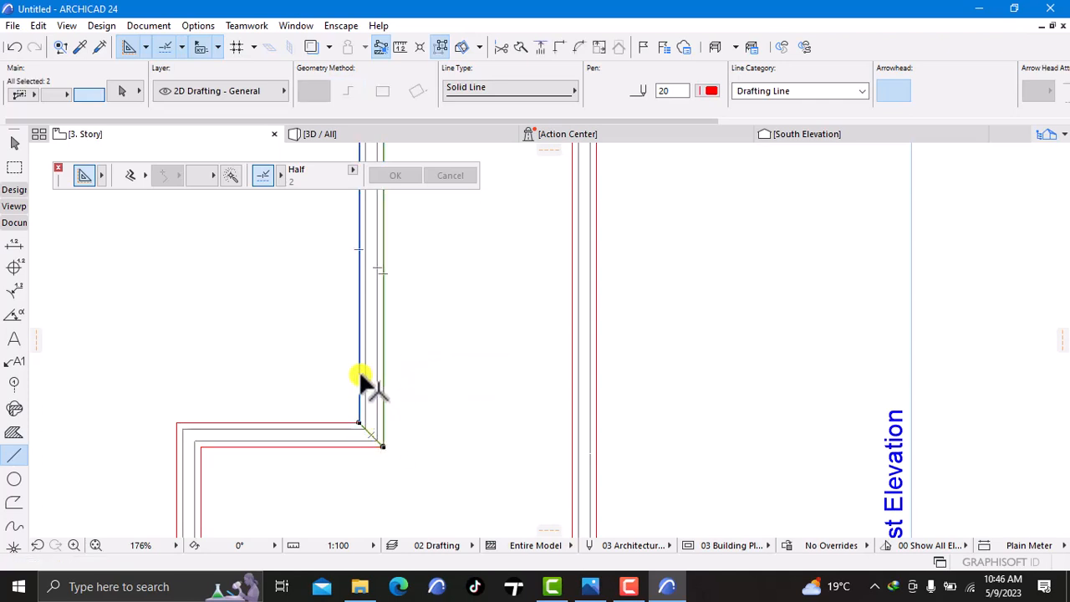
left_click(596, 383, "shift")
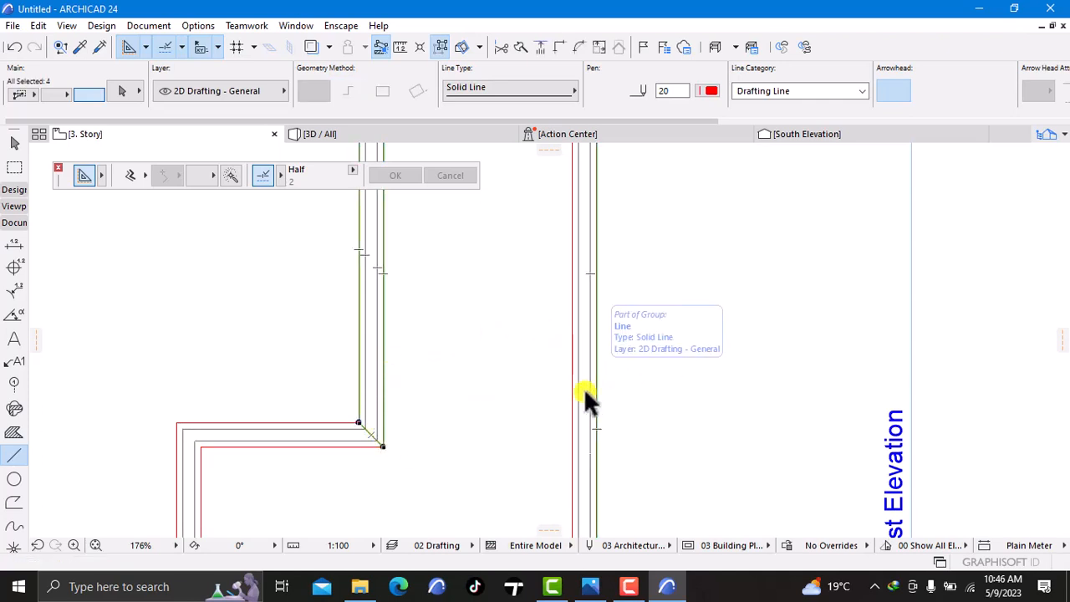
left_click(569, 398, "shift")
scroll(546, 402, "down", 1)
scroll(547, 402, "down", 8)
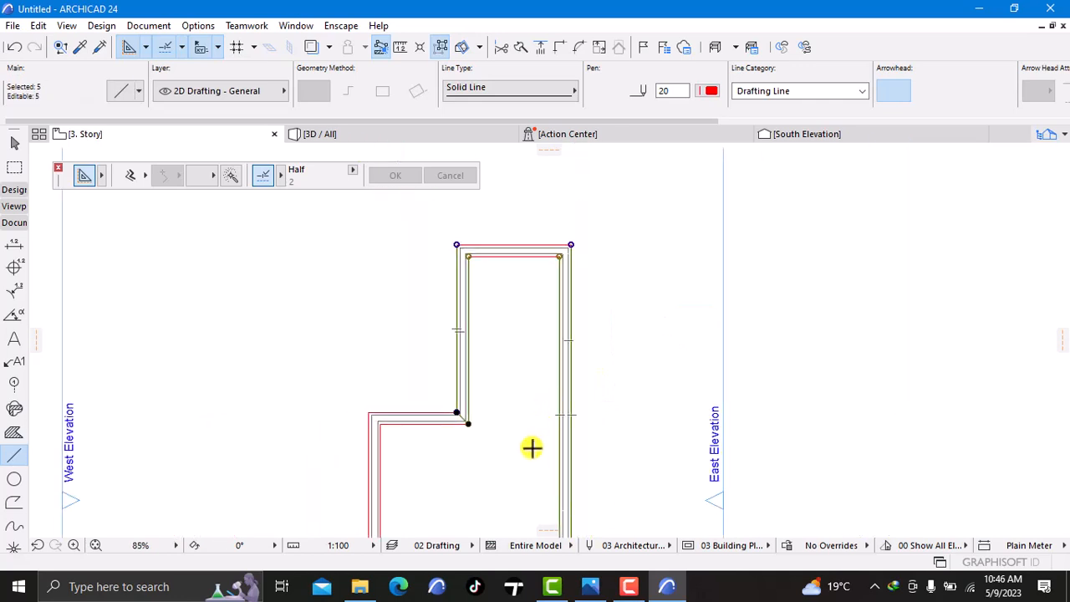
middle_click_drag(532, 449, 555, 298)
key("Escape")
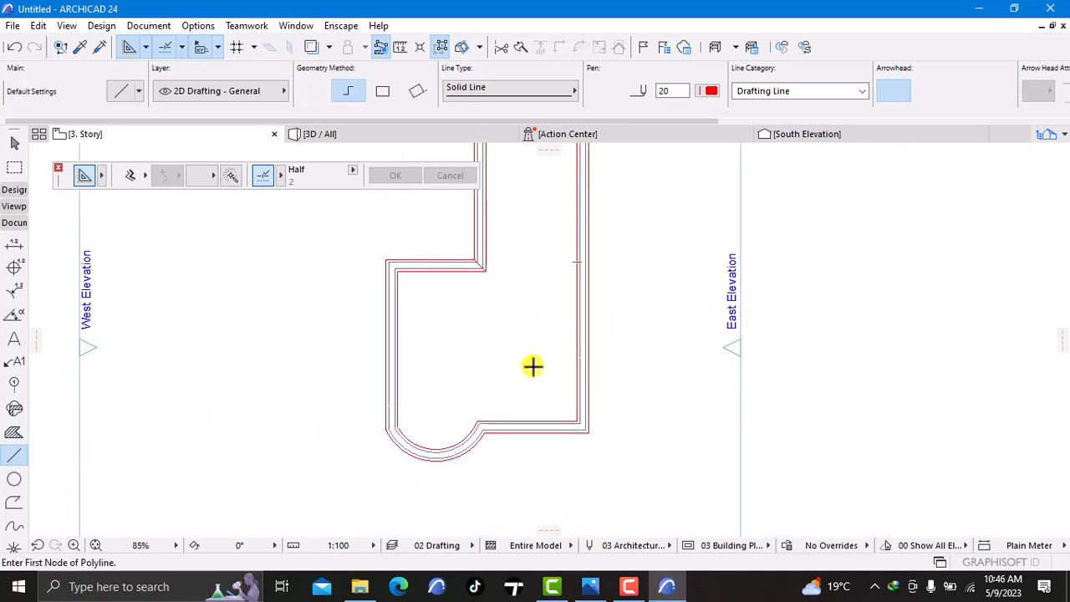
Draw a second diagonal line joining the inner and outer offset outlines at the parapet's southeast corner
scroll(581, 443, "up", 6)
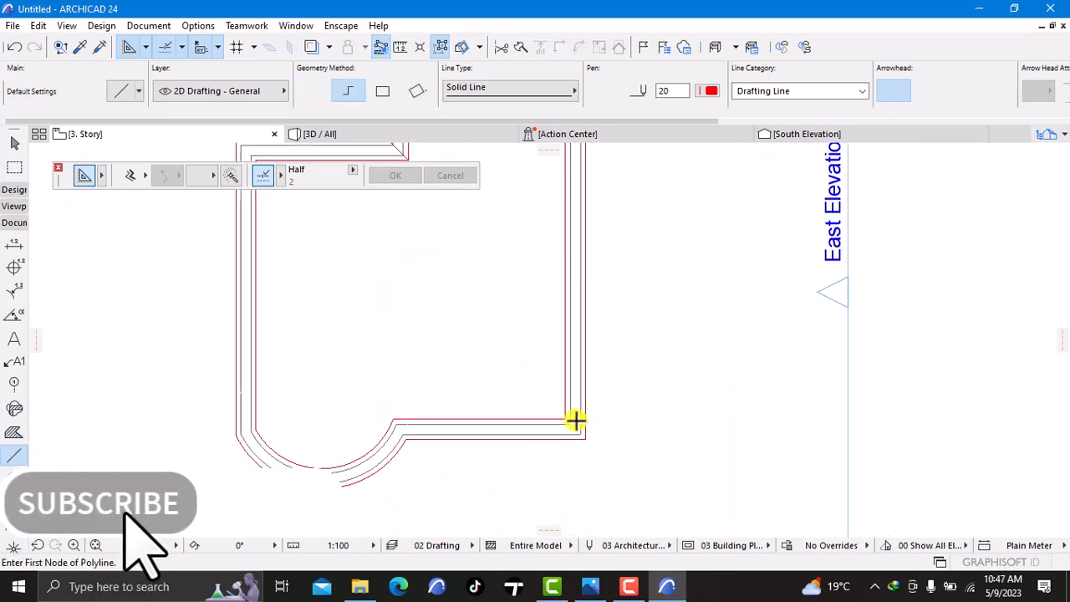
left_click(566, 419)
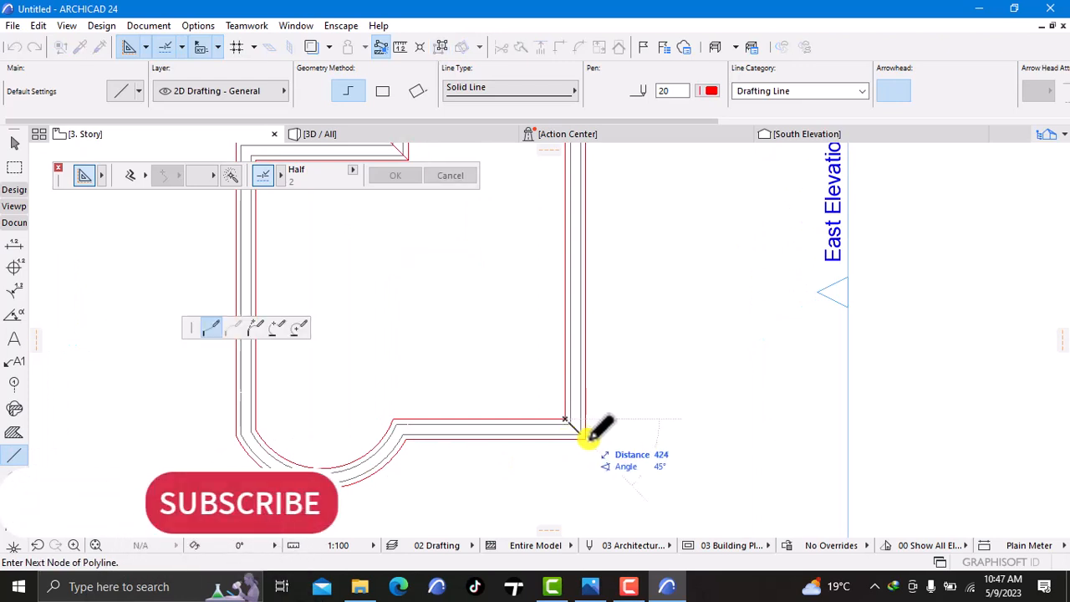
left_click(587, 435)
left_click(587, 435)
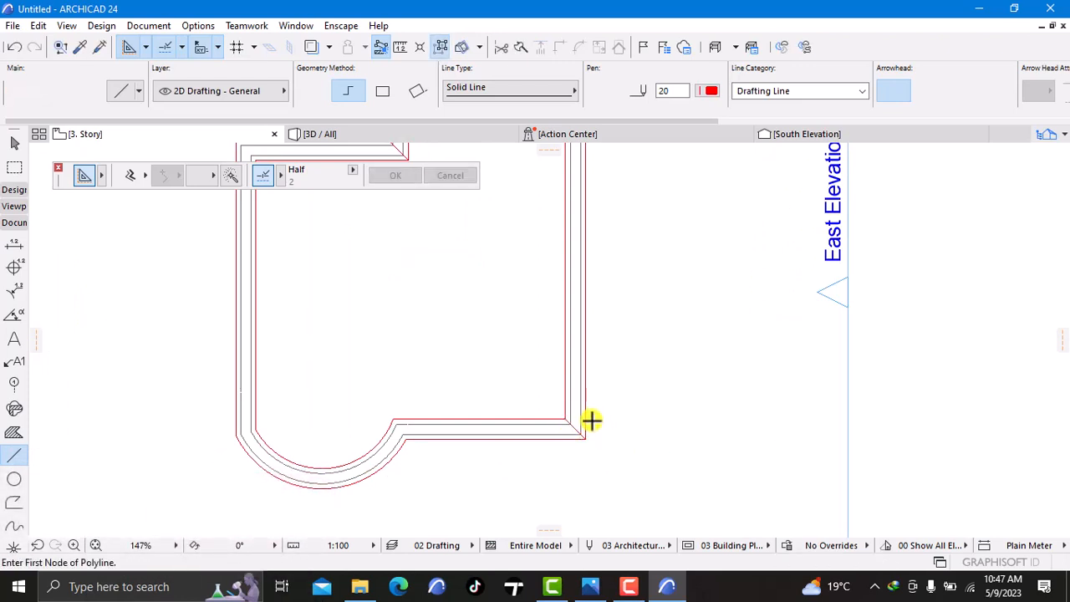
Select the inner and outer outline segments on the parapet's east side together with the southeast corner's diagonal line
left_click(577, 422, "shift")
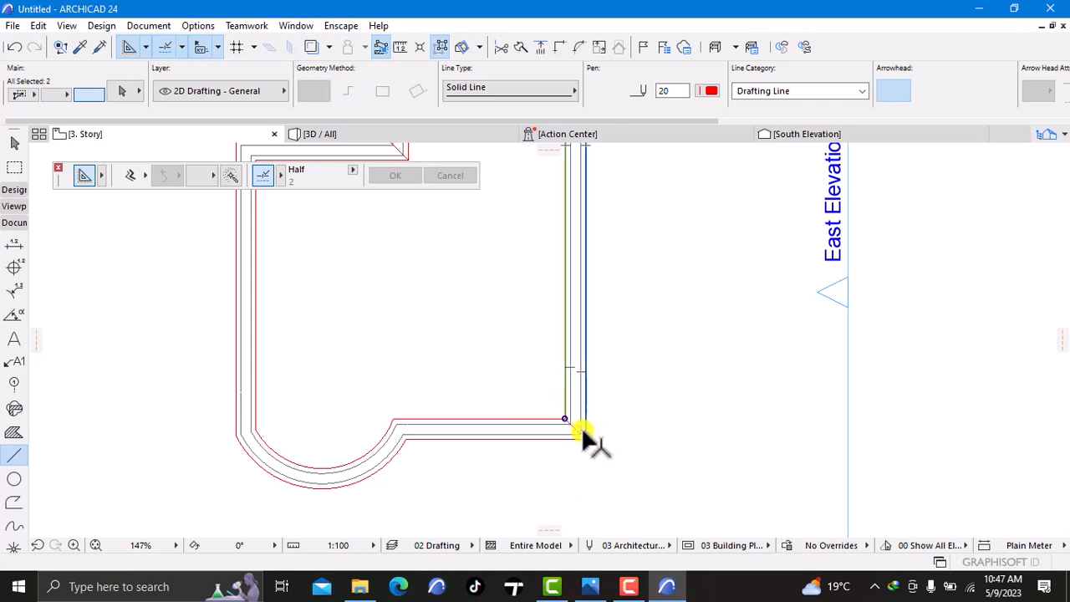
left_click(575, 425)
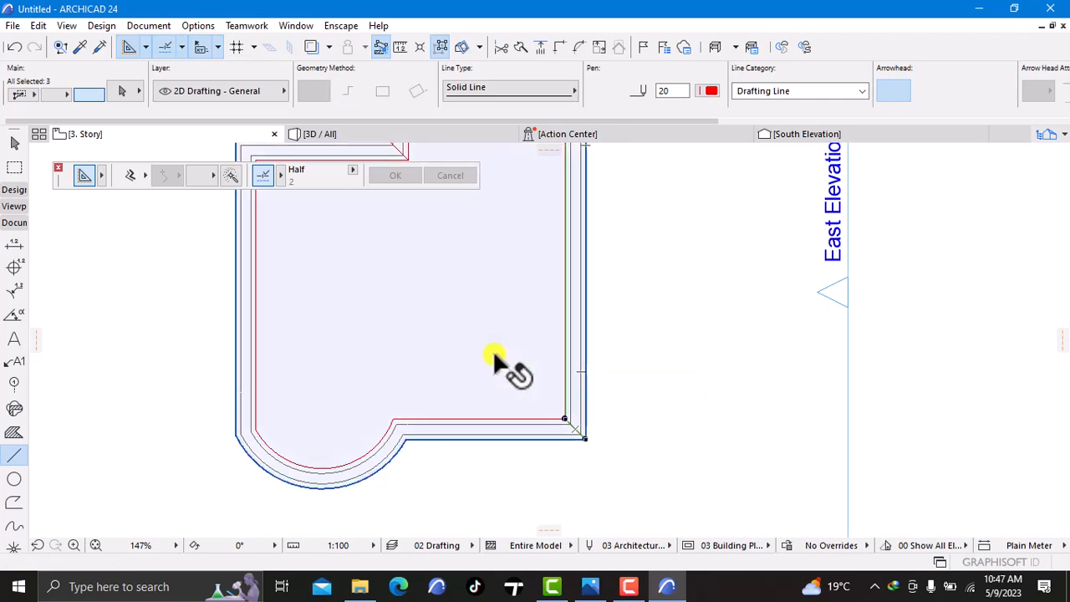
left_click(508, 388)
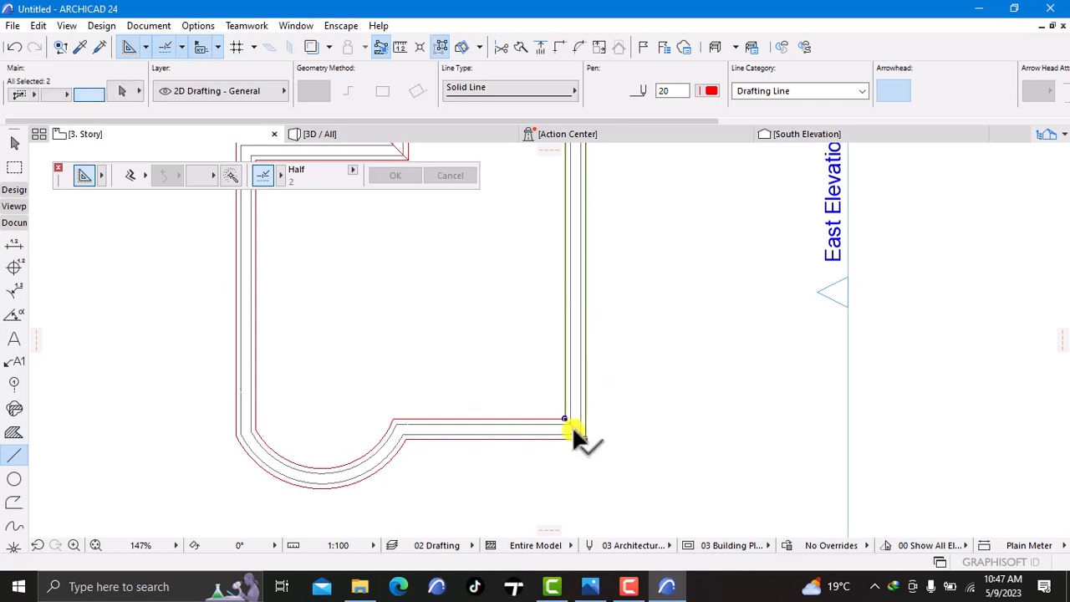
scroll(572, 423, "up", 3)
scroll(574, 428, "up", 1)
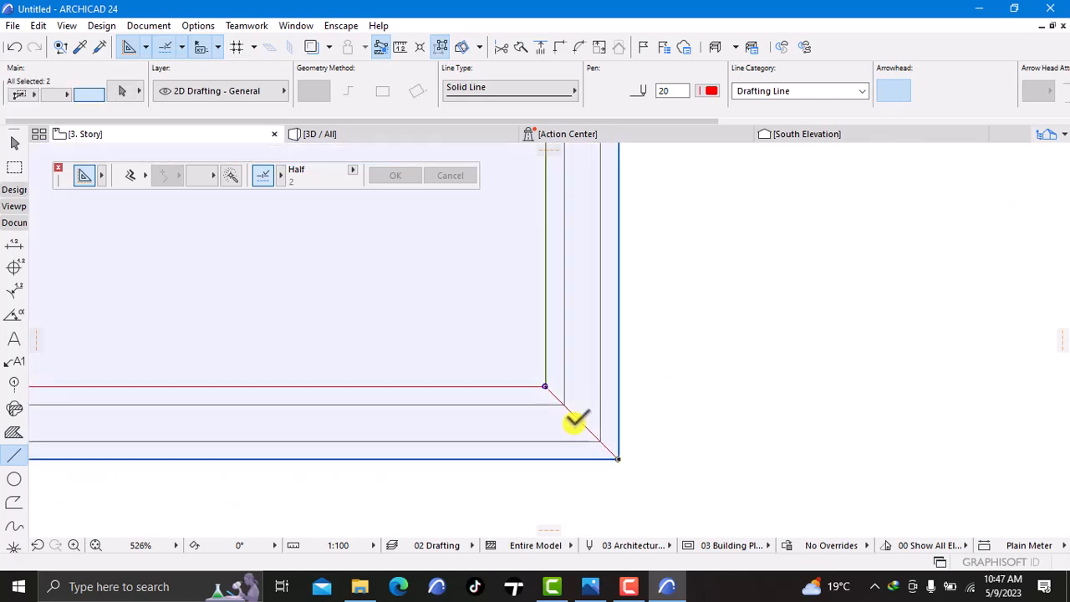
scroll(399, 352, "down", 4)
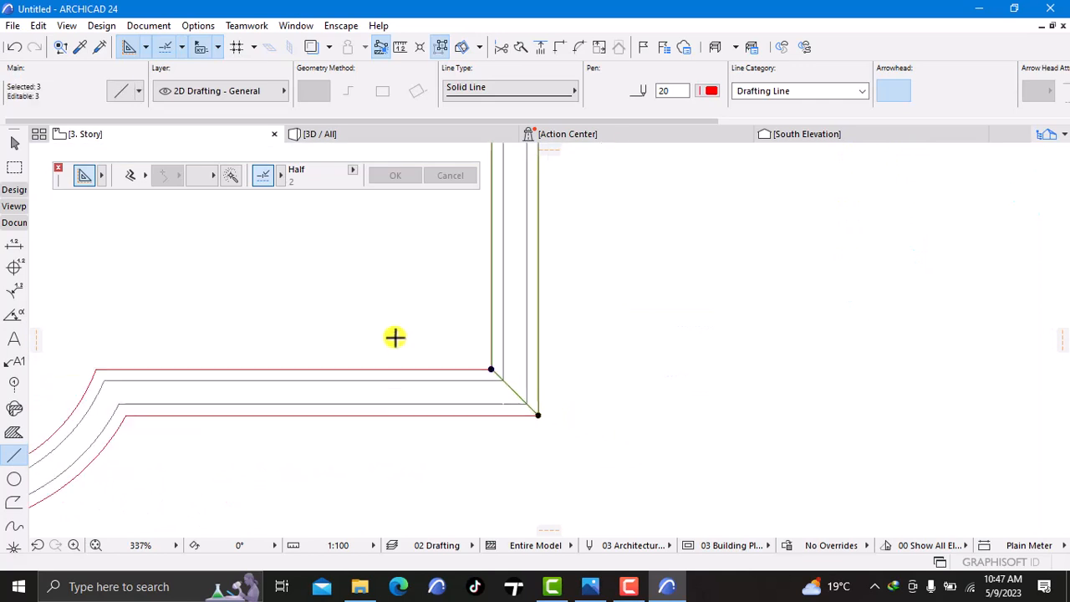
Add the north segments, the upper wing's west segments and the re-entrant corner's diagonal to the selection, closing the loop
mouse_move(516, 240)
middle_mouse_down()
mouse_move(552, 339)
mouse_move(566, 346)
middle_mouse_up()
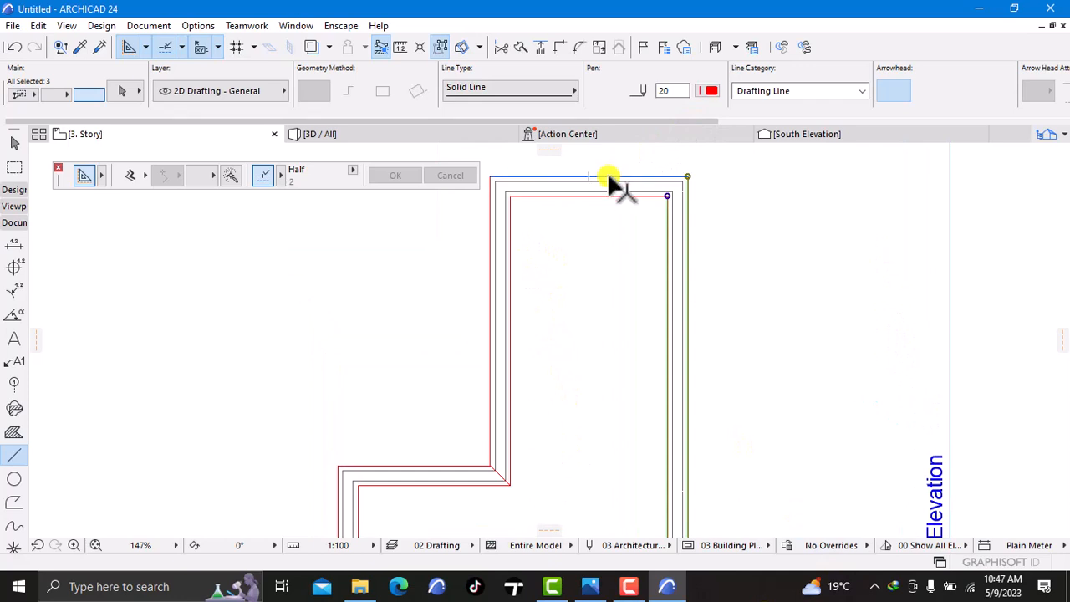
left_click(490, 294, "shift")
left_click(510, 299, "shift")
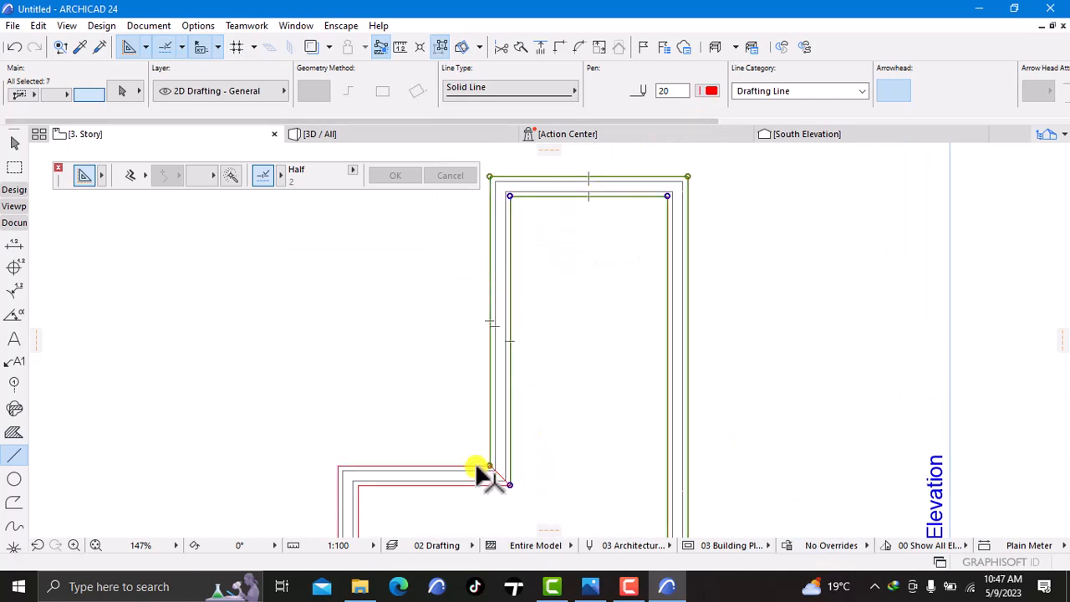
scroll(483, 473, "up", 10)
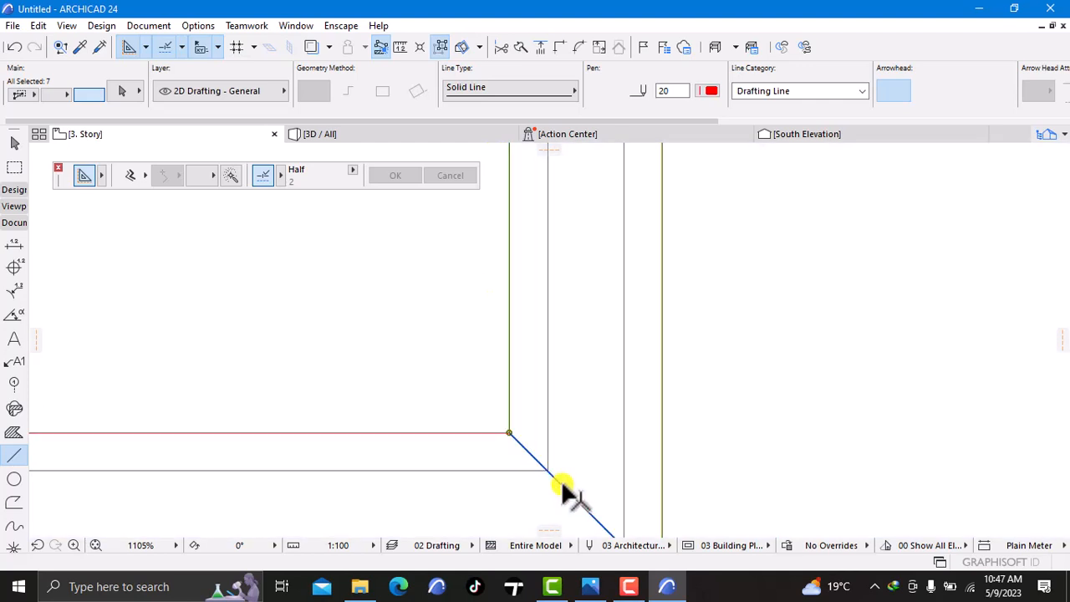
left_click(562, 477, "shift")
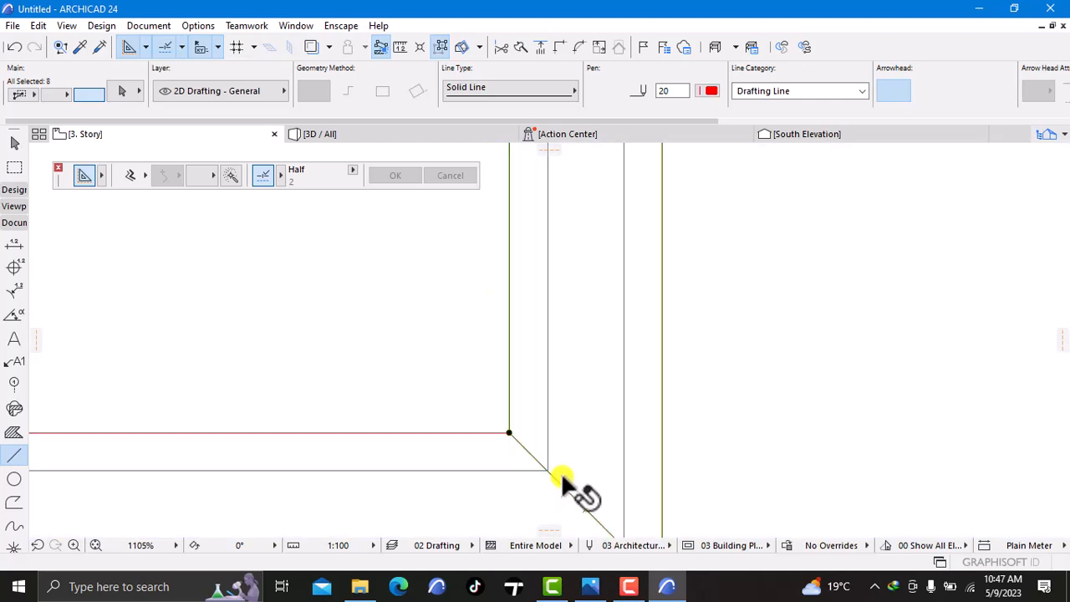
Try to trace the selected closed loop around the parapet's east side with the Magic Wand, and clear the selection
left_click(230, 179)
left_click(557, 325)
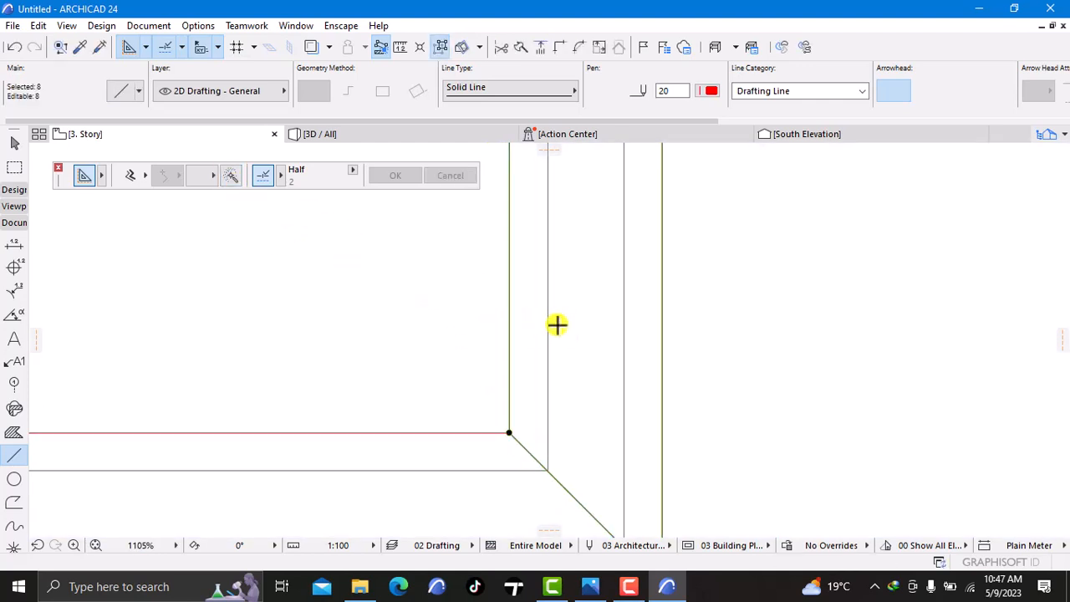
scroll(591, 362, "down", 5)
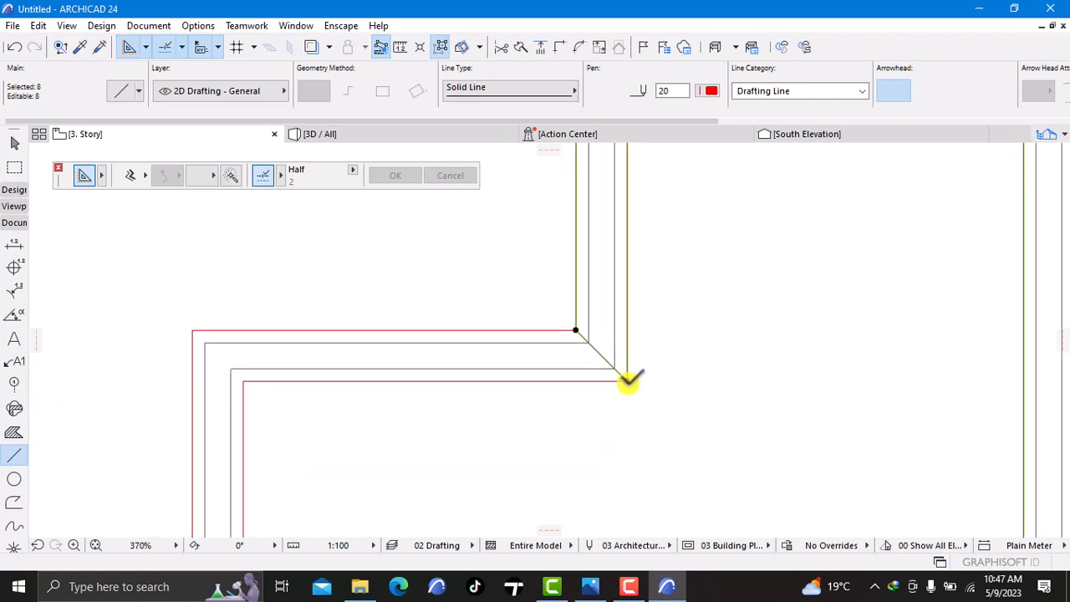
key("Escape")
Select the inner and outer outline segments on the south wing's north side together with the re-entrant corner's diagonal
left_click(590, 381, "shift")
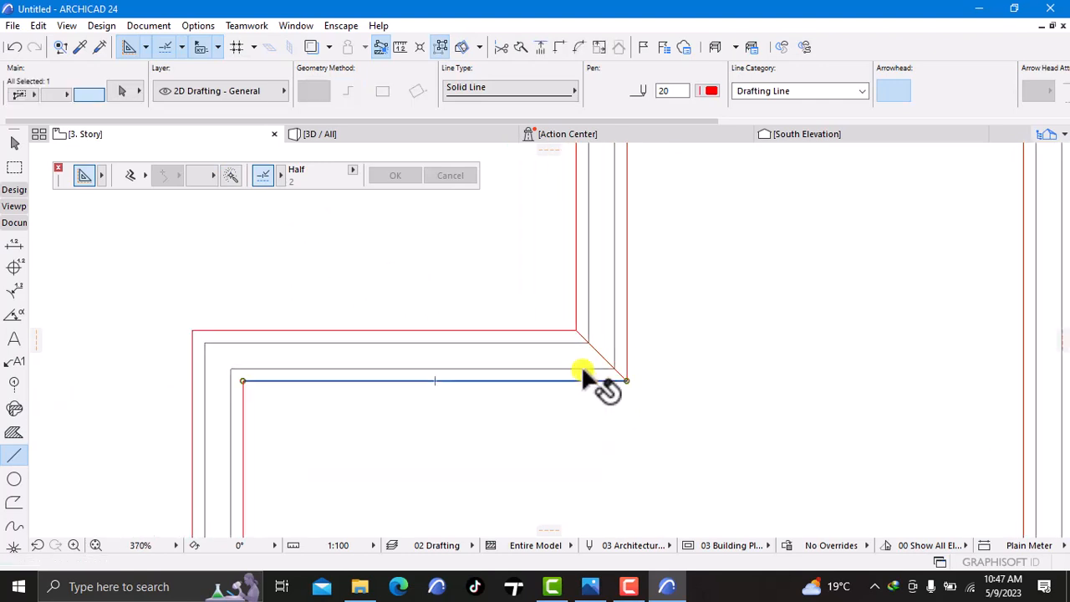
left_click(531, 331, "shift")
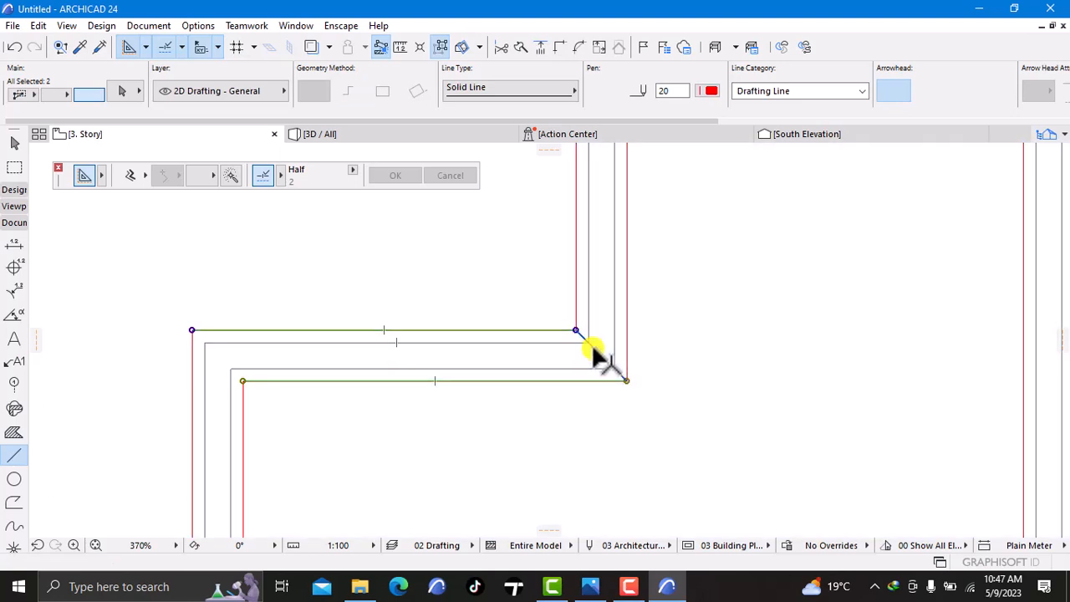
left_click(591, 343, "shift")
scroll(585, 389, "down", 6)
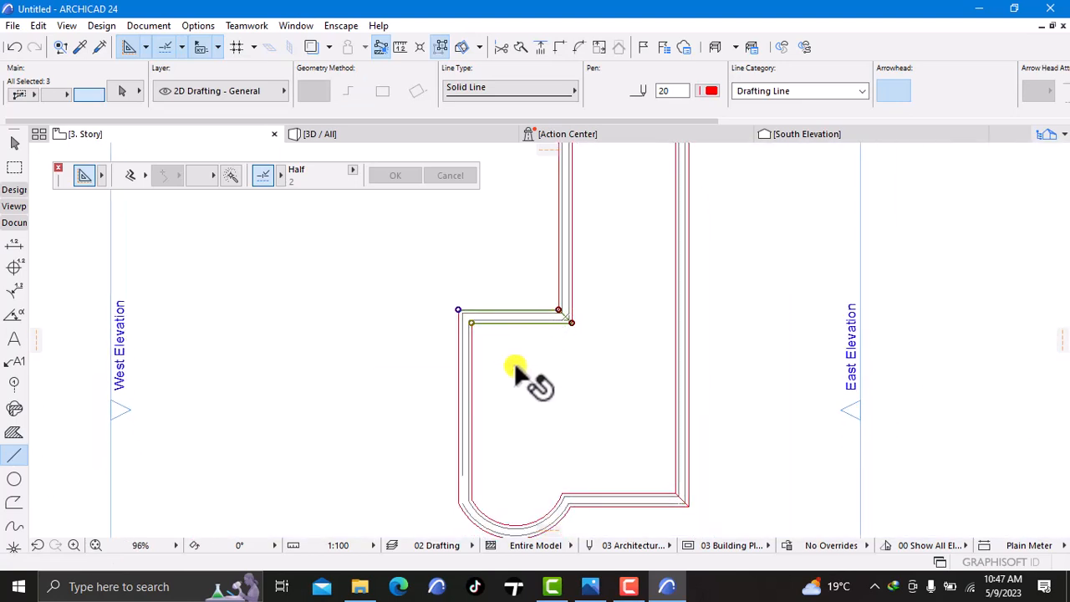
Add the inner and outer outline segments on the south wing's west side to the selection
scroll(530, 301, "up", 2)
scroll(520, 344, "up", 5)
middle_click_drag(519, 360, 543, 285)
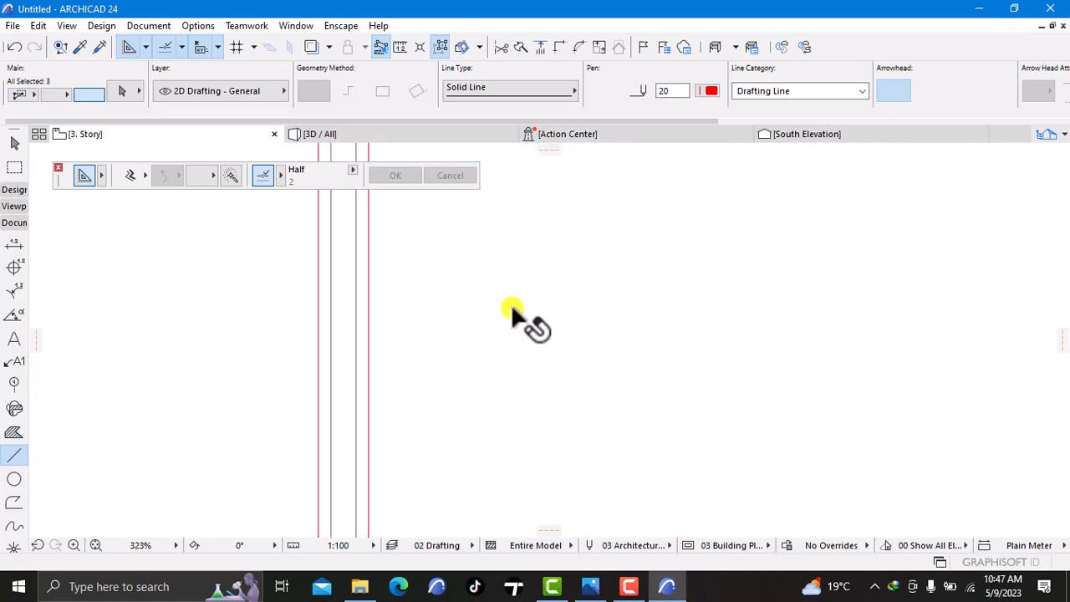
scroll(511, 304, "down", 7)
scroll(488, 323, "up", 4)
scroll(485, 328, "up", 1)
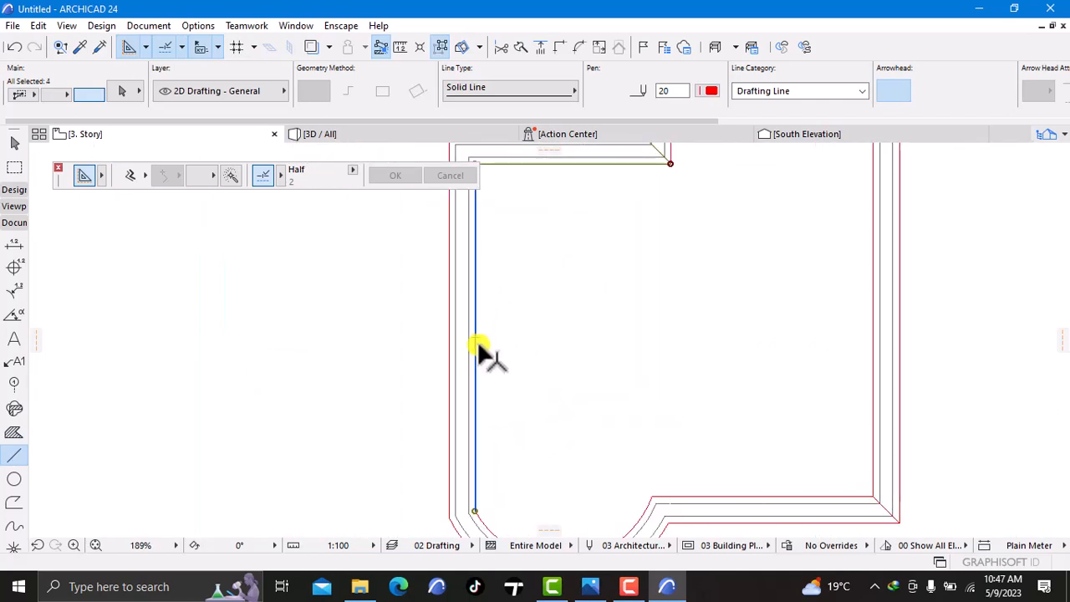
left_click(452, 360, "shift")
middle_click_drag(513, 390, 512, 306)
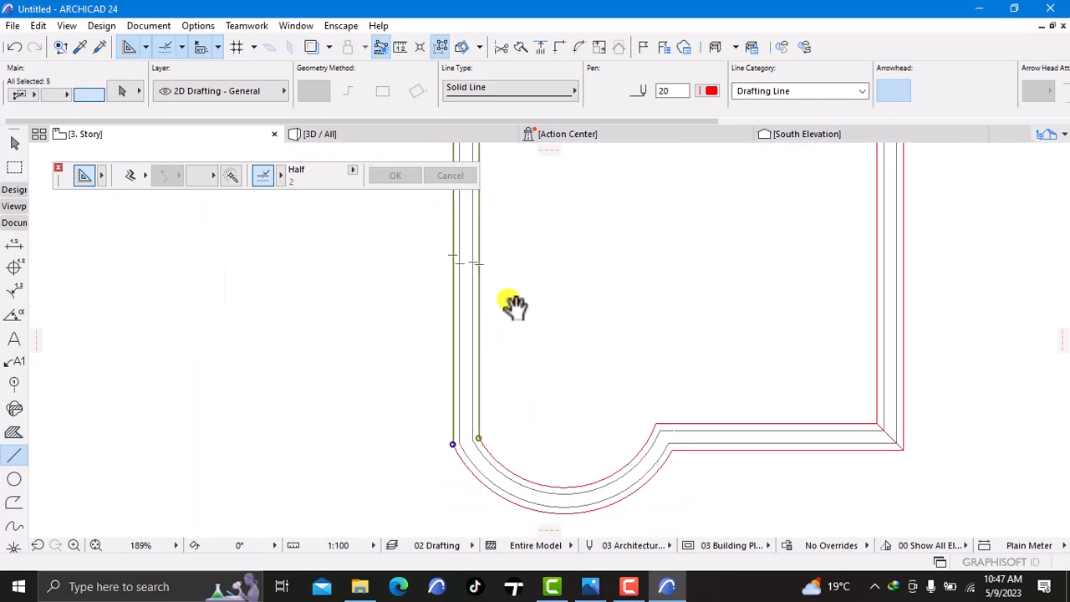
Add the southeast corner's diagonal and the inner and outer south outline segments to the selection
left_click(888, 433, "shift")
scroll(887, 431, "up", 4)
left_click(848, 429, "shift")
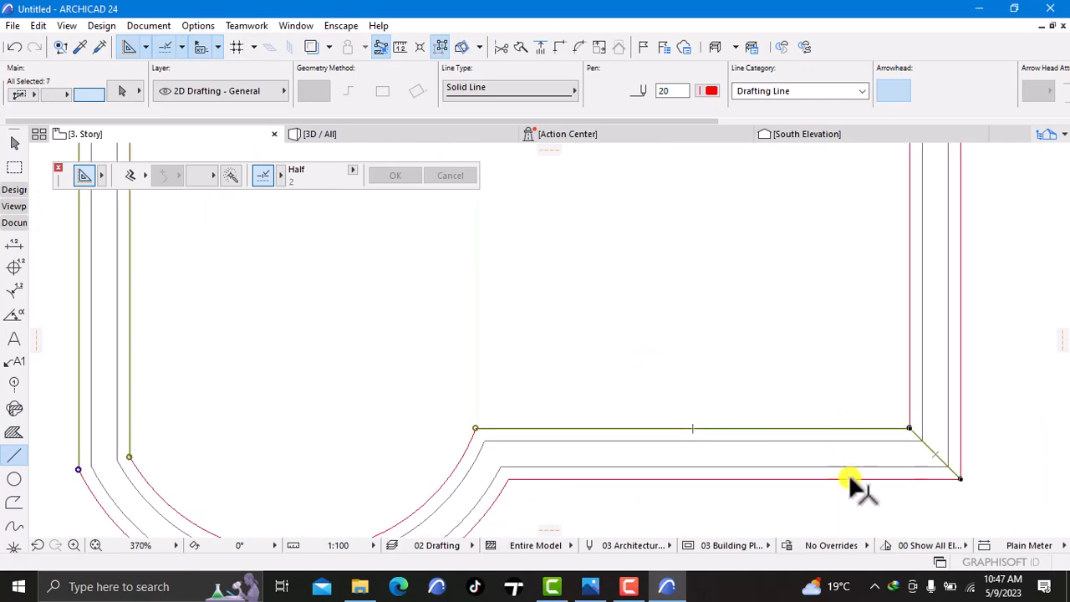
left_click(840, 480, "shift")
scroll(786, 487, "down", 8)
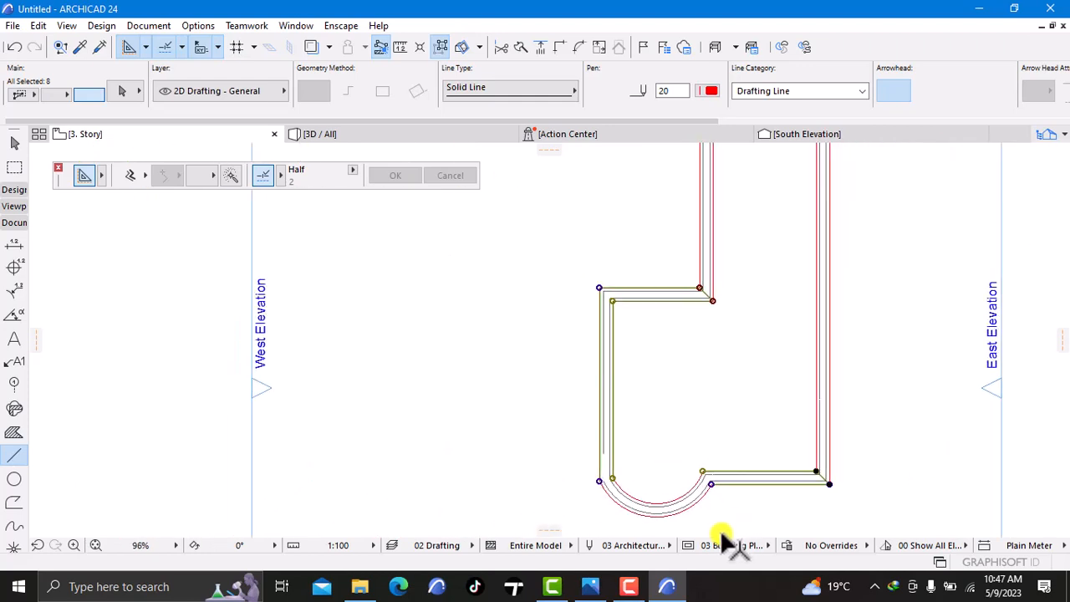
Add the outer and inner arcs of the curved bay to the selection, and apply the Magic Wand to the closed loop
scroll(716, 471, "up", 8)
left_click(650, 403, "shift")
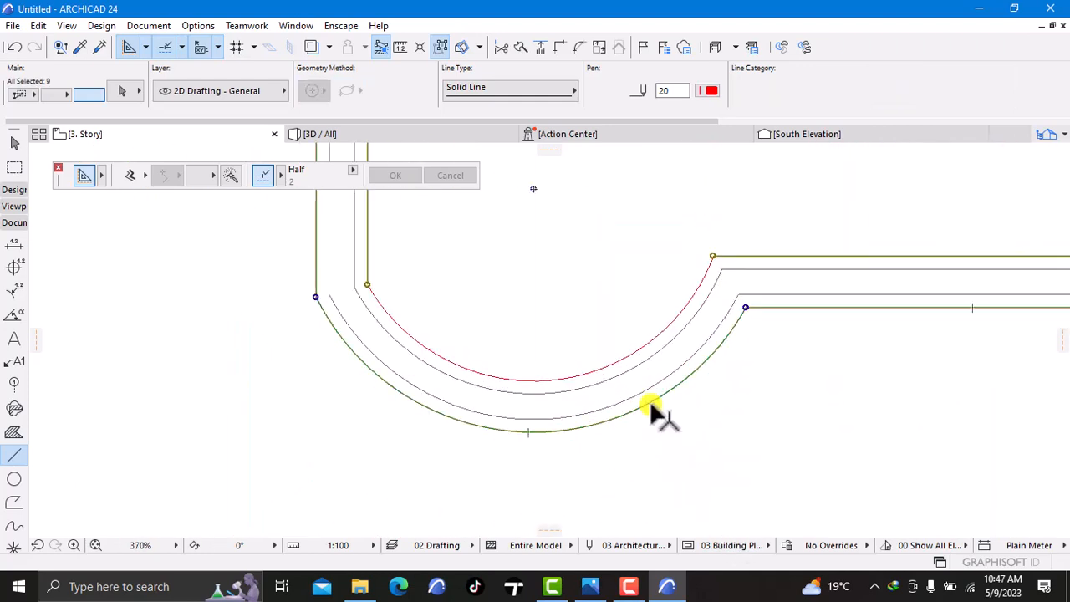
left_click(635, 351, "shift")
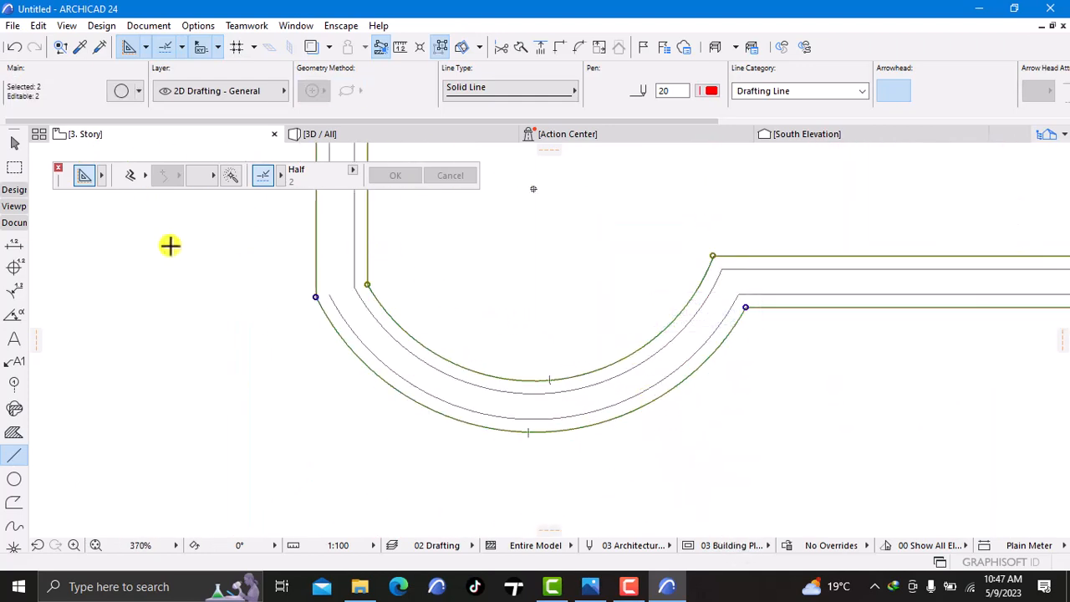
left_click(234, 177)
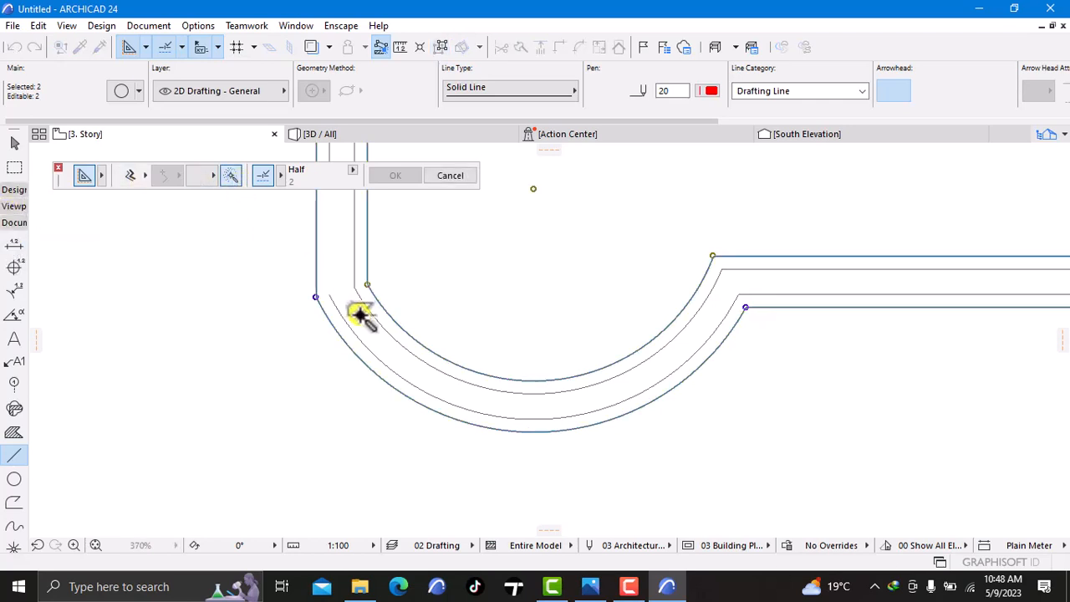
left_click(360, 316)
In the 3D view, delete the red slab that covers the whole upper roof
left_click(401, 137)
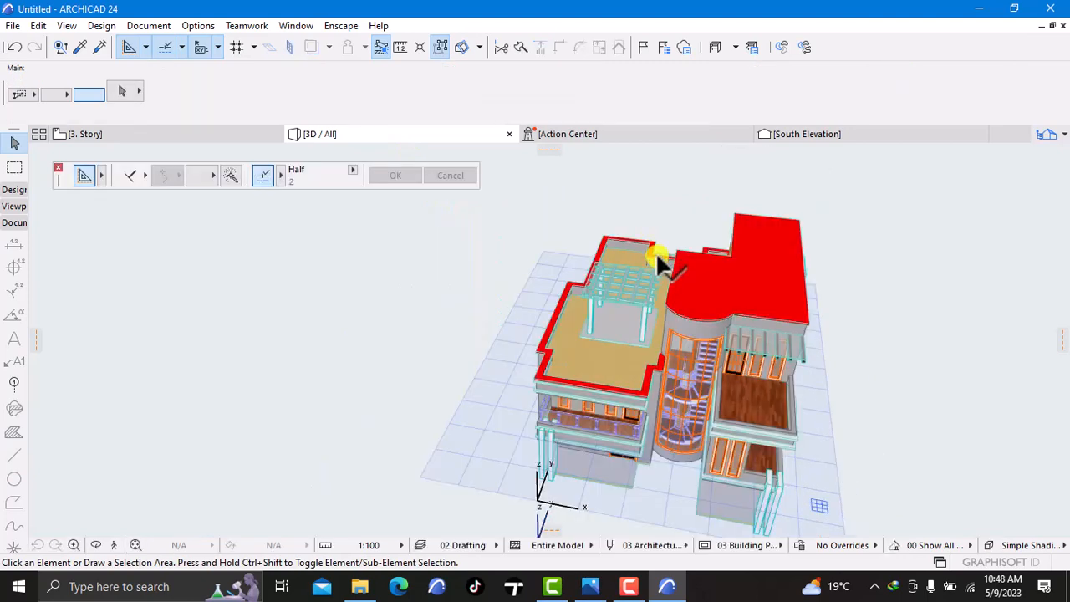
scroll(766, 248, "up", 2)
scroll(766, 251, "up", 2)
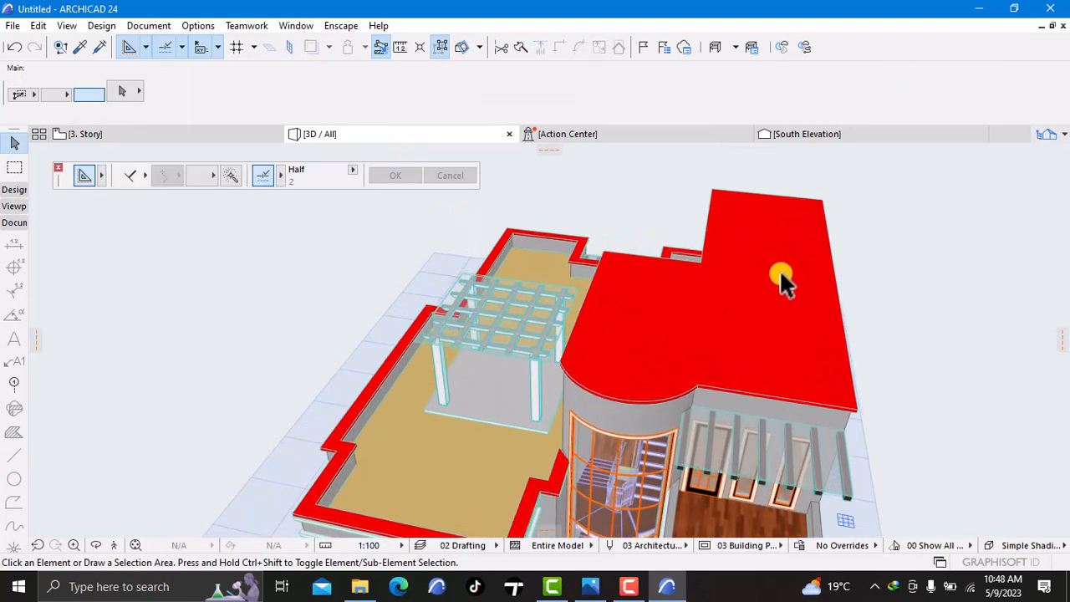
left_click(772, 370)
key("Delete")
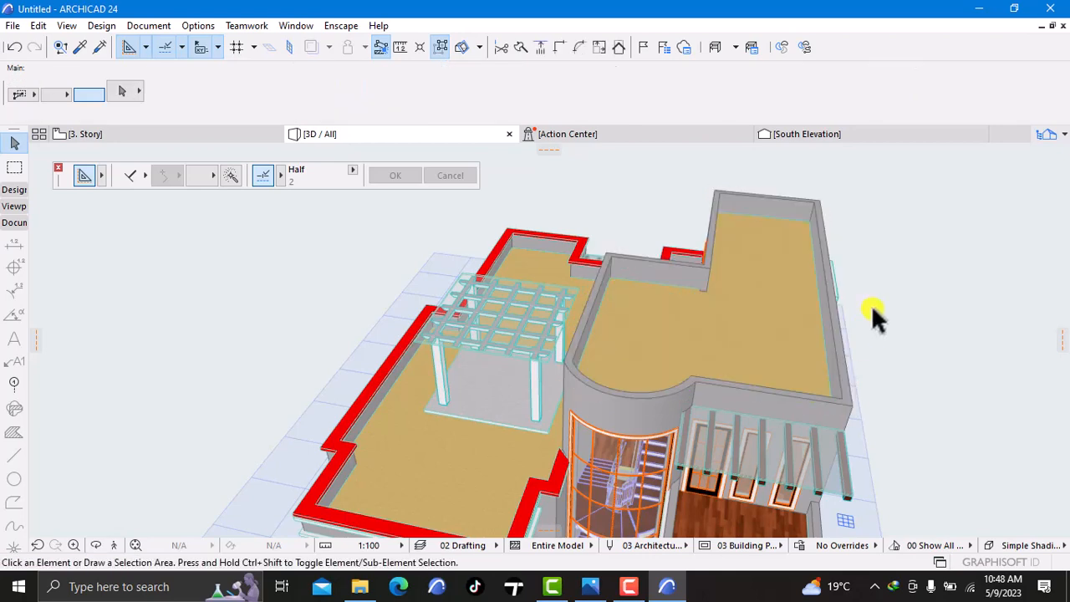
Return to the 3. Story plan, clear the selection, and try to use the Magic Wand on the south outline without any selected segments
left_click(146, 136)
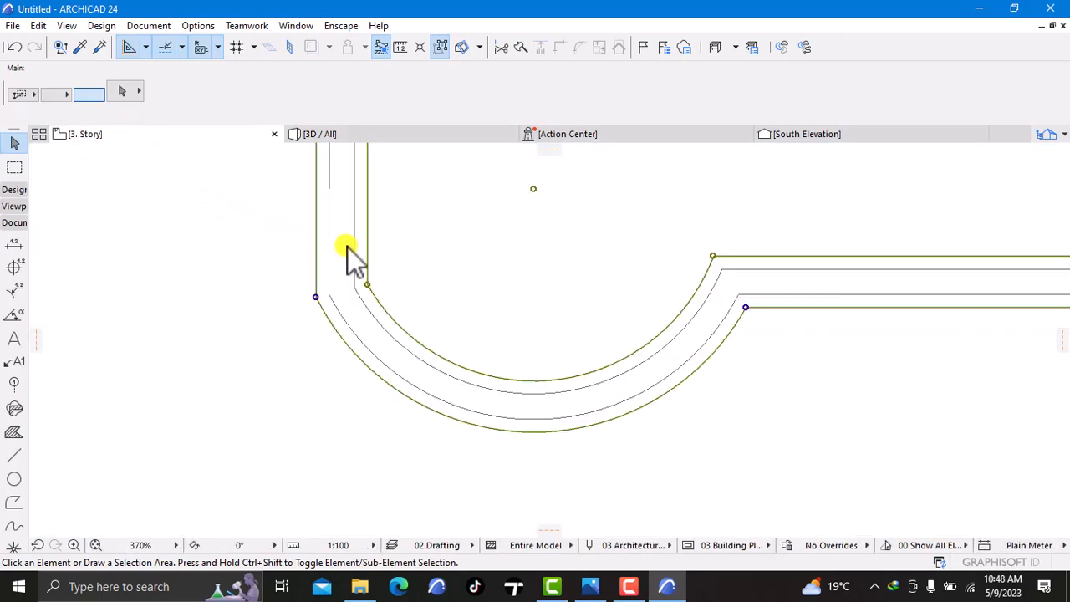
key("ctrl+a")
scroll(483, 310, "down", 3)
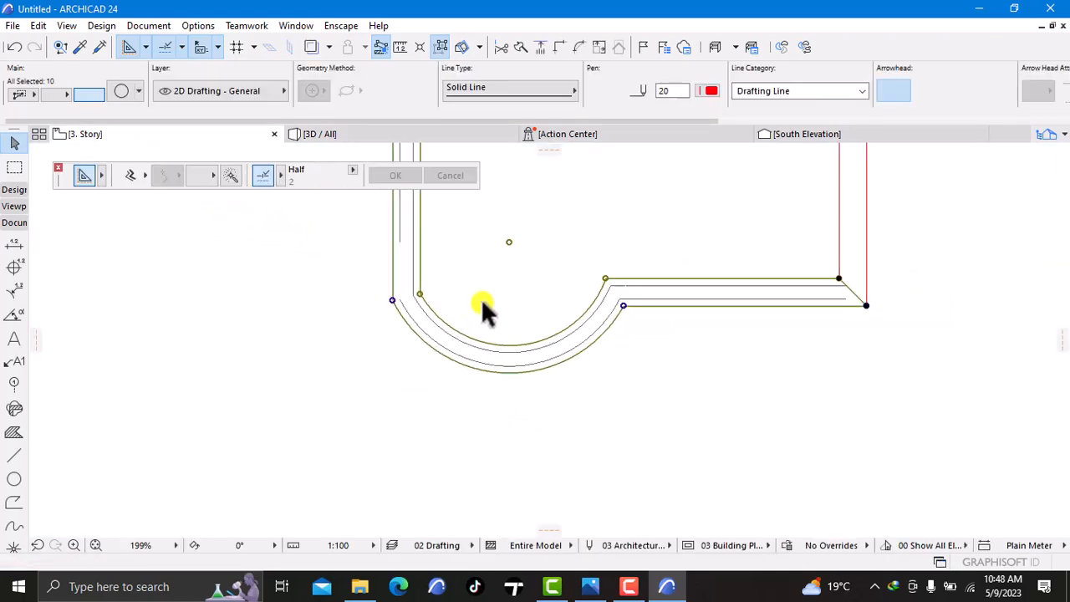
scroll(494, 306, "down", 2)
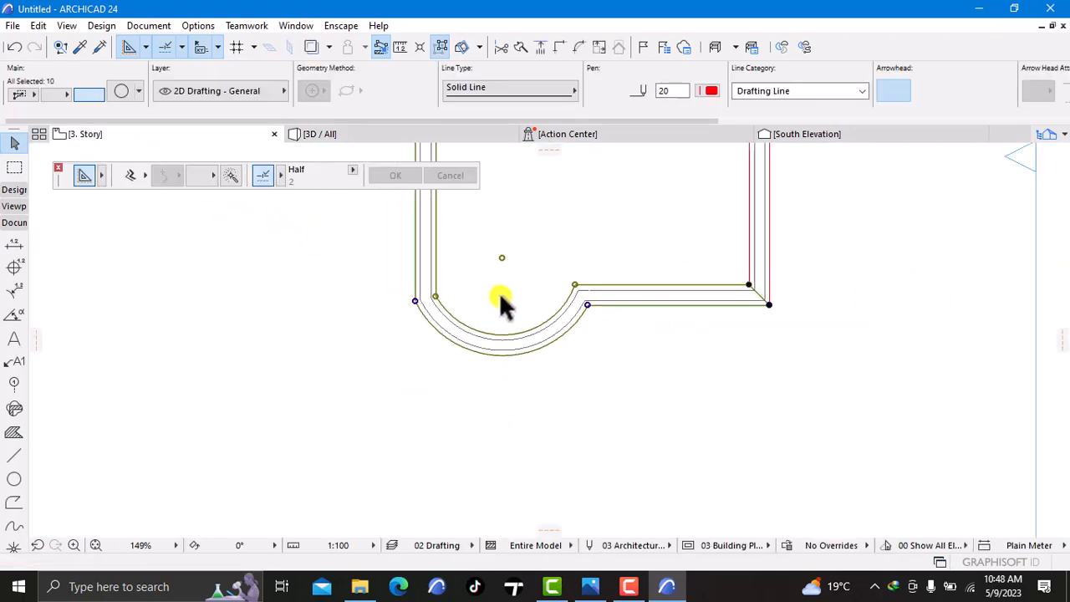
left_click(626, 338)
left_click(638, 301)
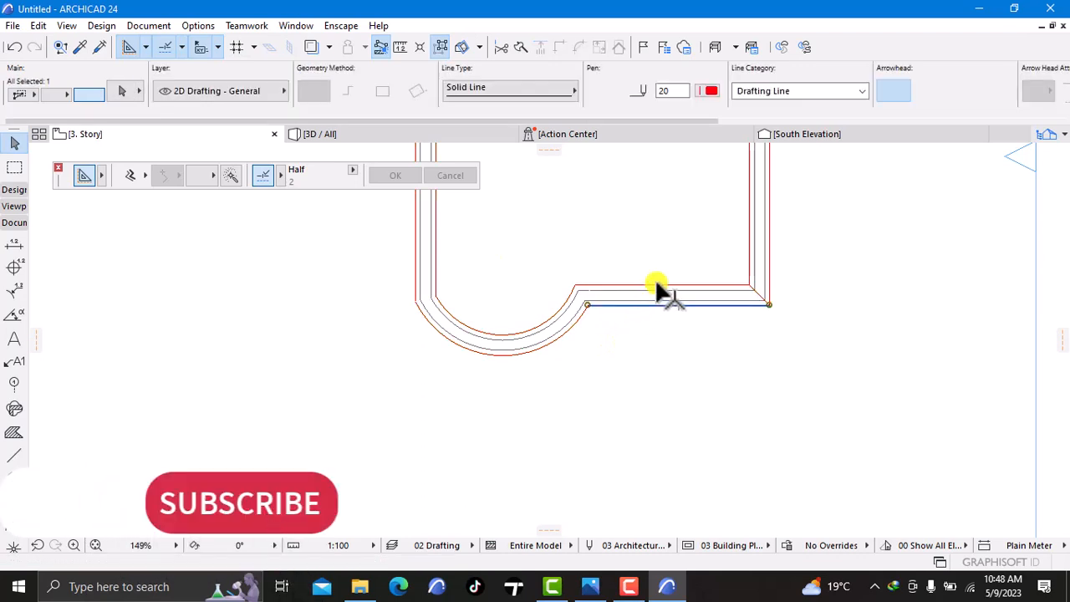
left_click(668, 311)
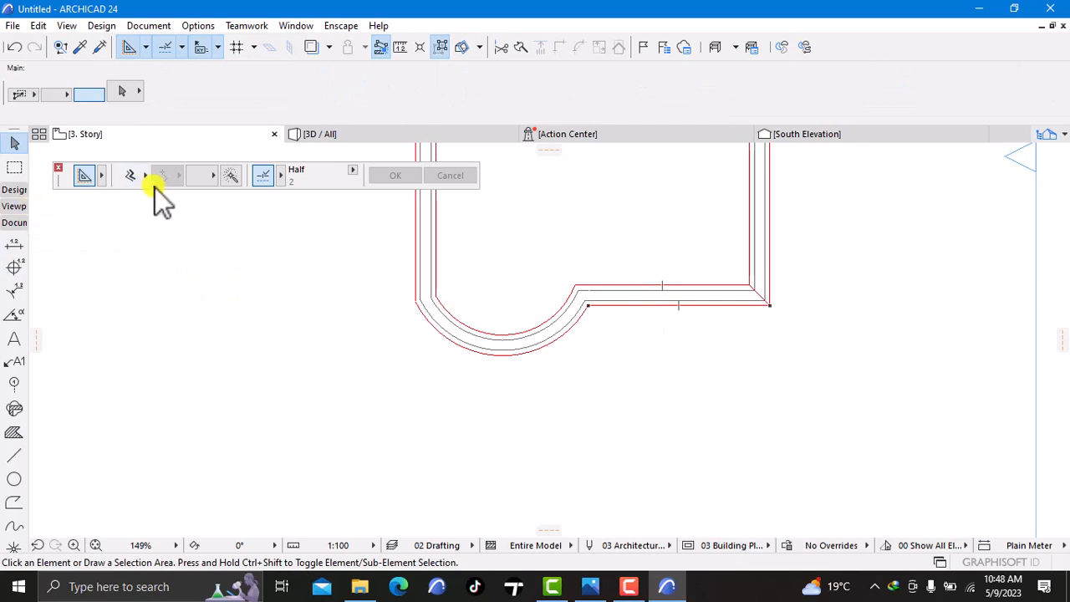
left_click(233, 172)
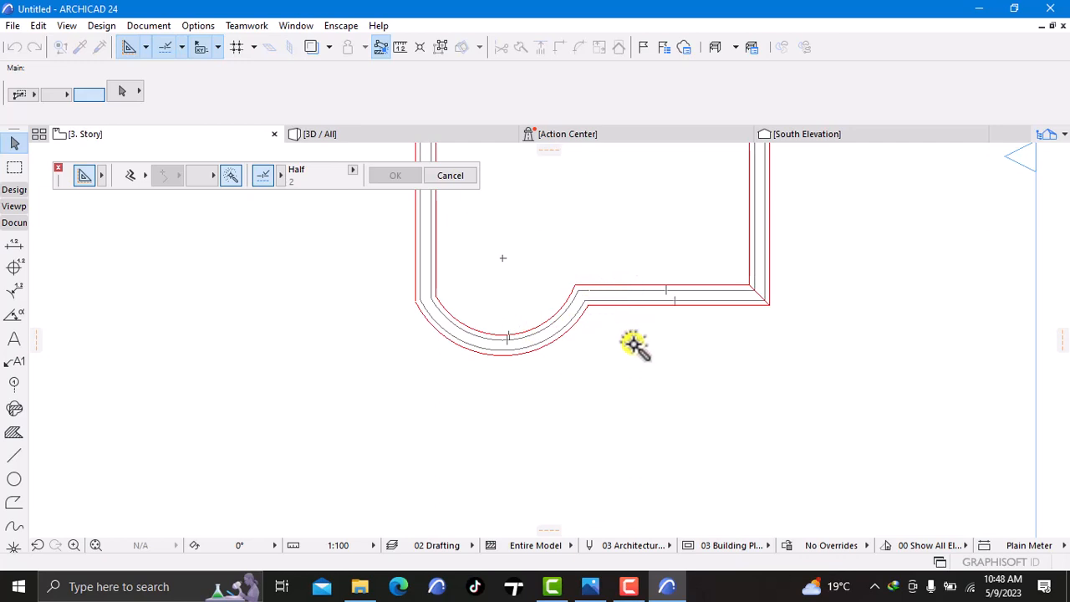
key("Escape")
Select the south wing's whole outline with Suspend Groups off, try to trace it with the Magic Wand, and clear the selection
left_click(651, 302)
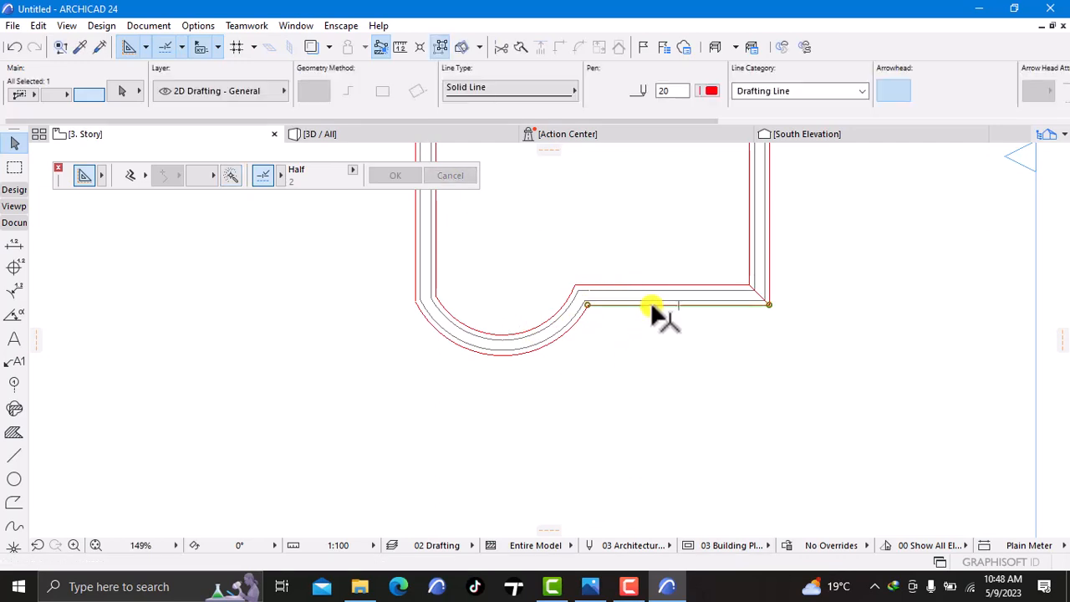
left_click(441, 47)
scroll(615, 280, "down", 3)
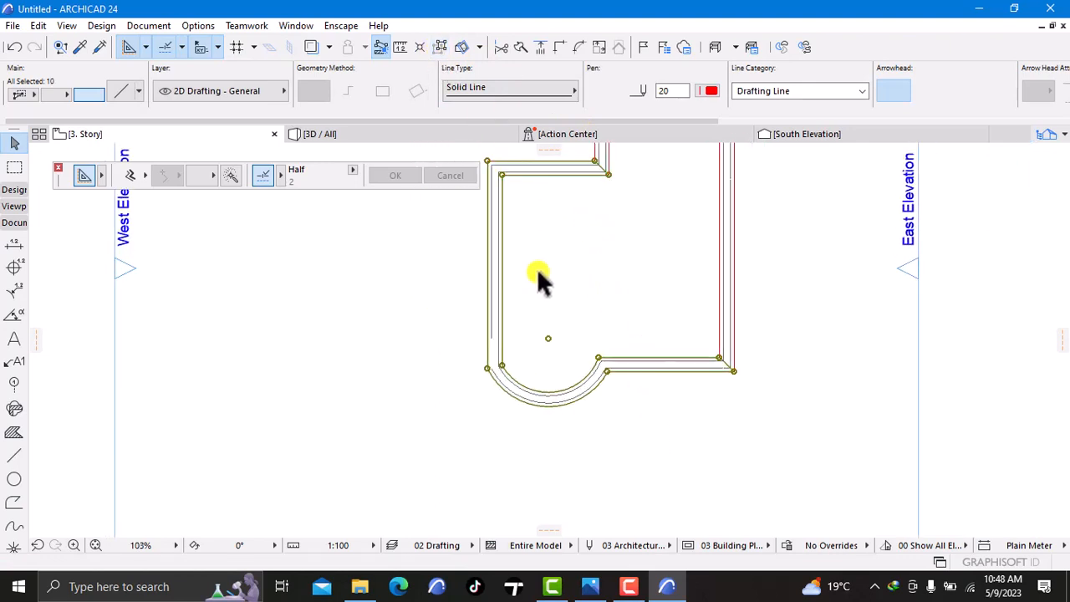
left_click(231, 176)
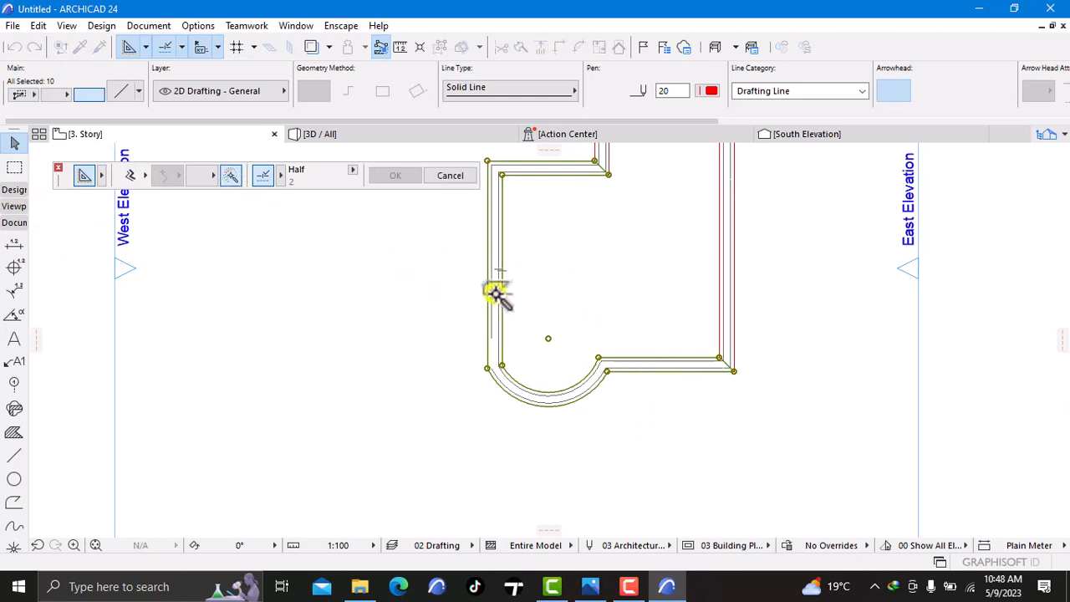
scroll(493, 295, "up", 2)
scroll(494, 315, "up", 2)
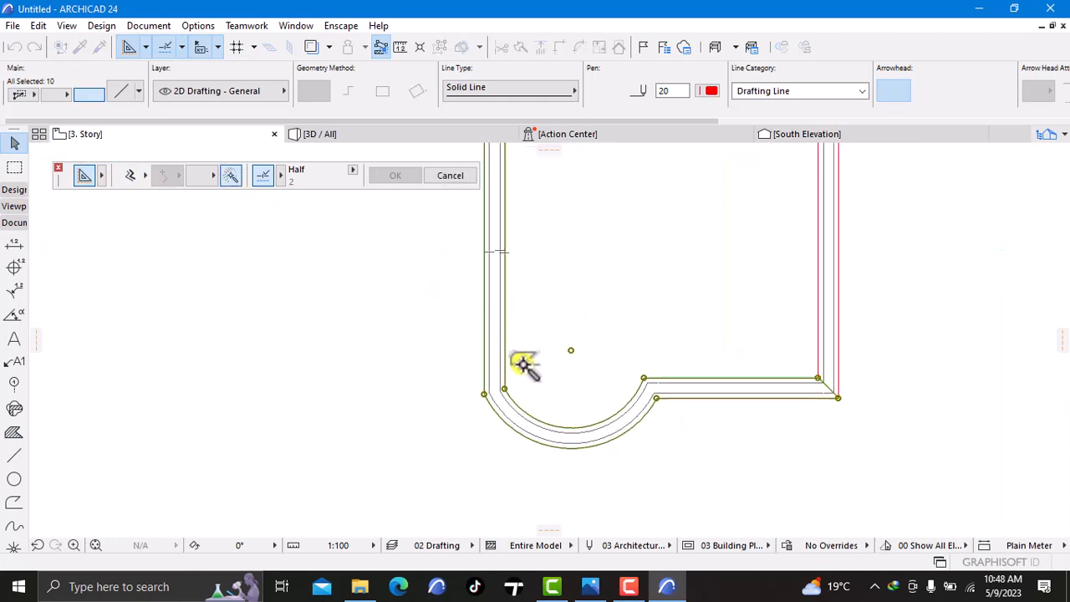
left_click(702, 389)
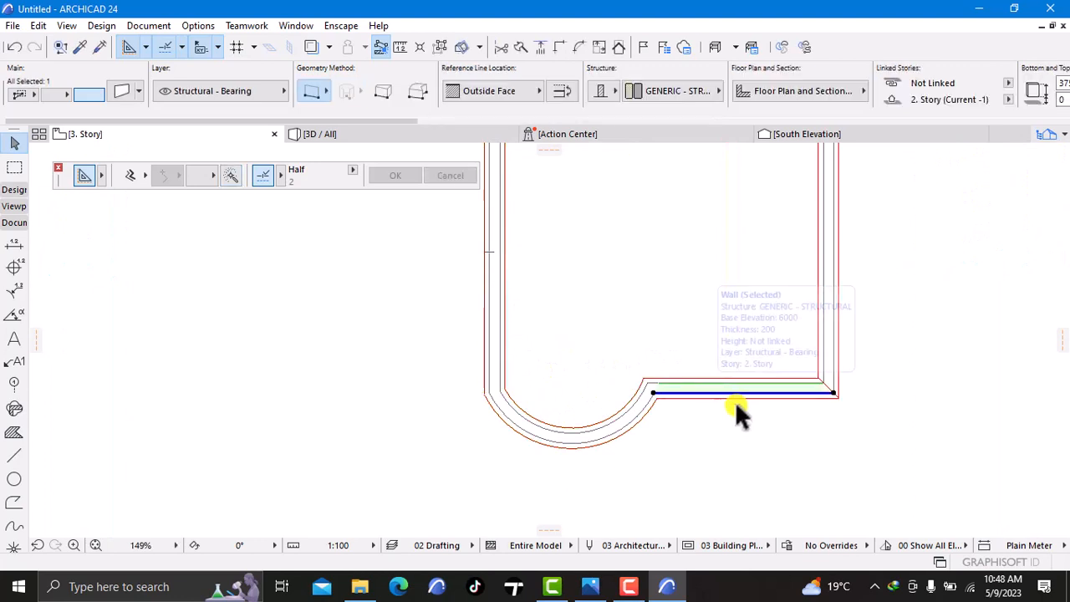
left_click(787, 395)
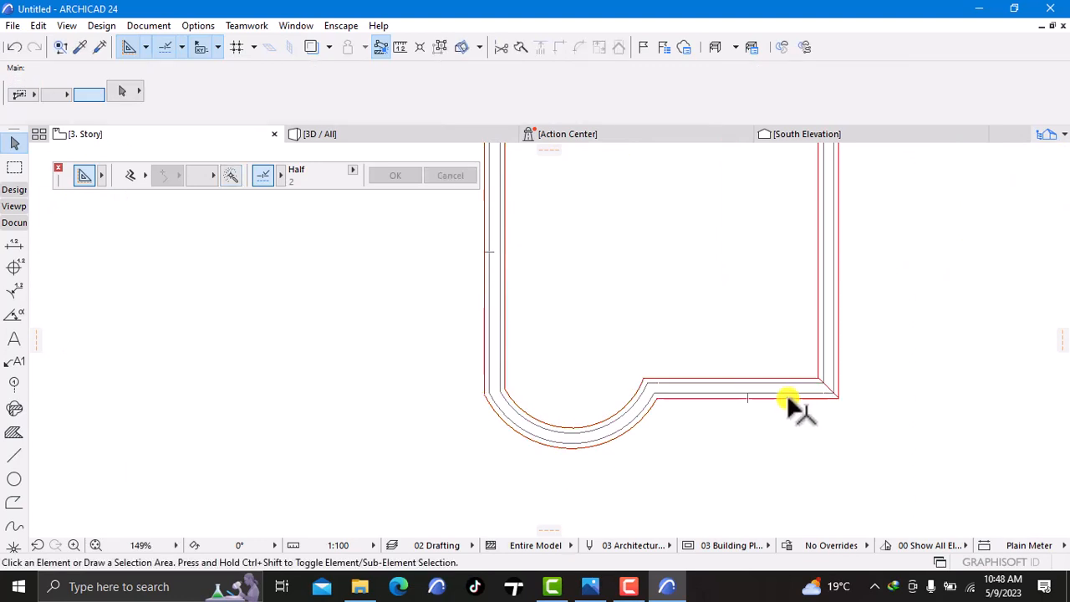
Select the southeast corner's diagonal together with the south wing's whole grouped outline
left_click(827, 382)
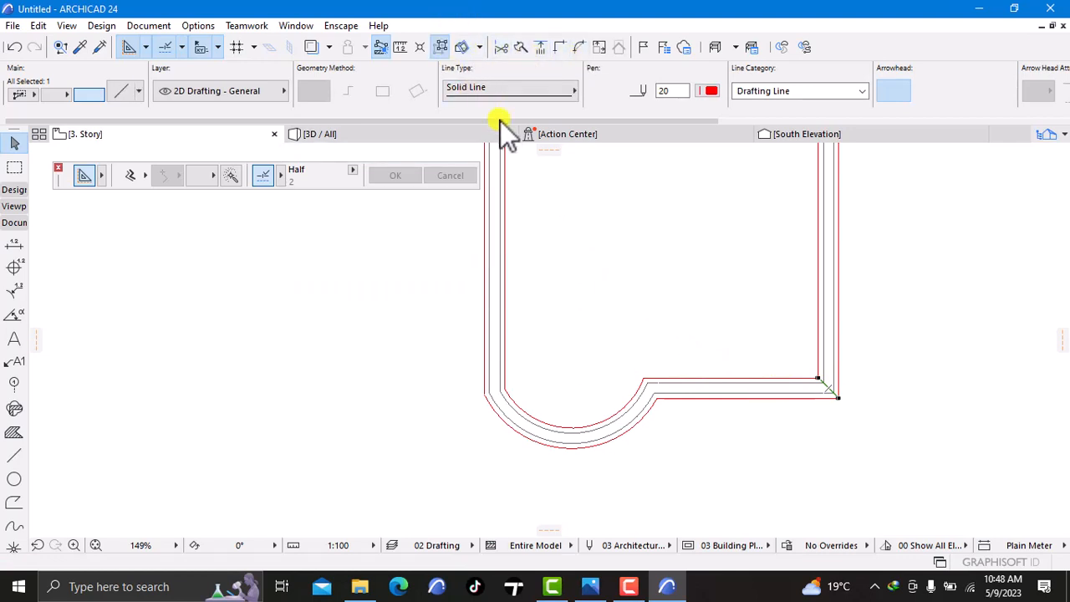
left_click(711, 376, "shift")
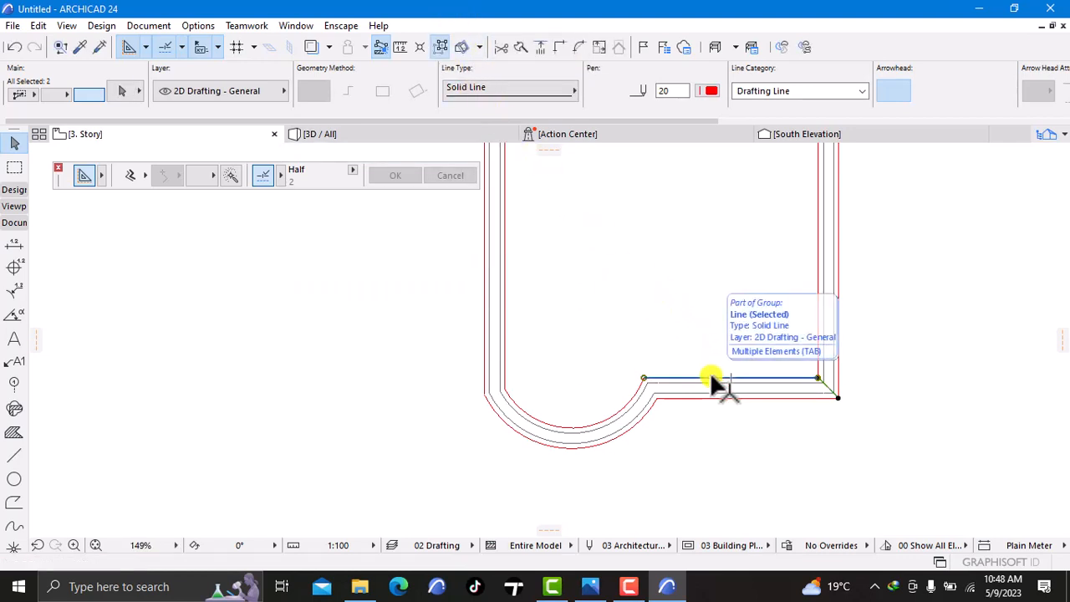
key("ctrl+a")
scroll(638, 261, "down", 3)
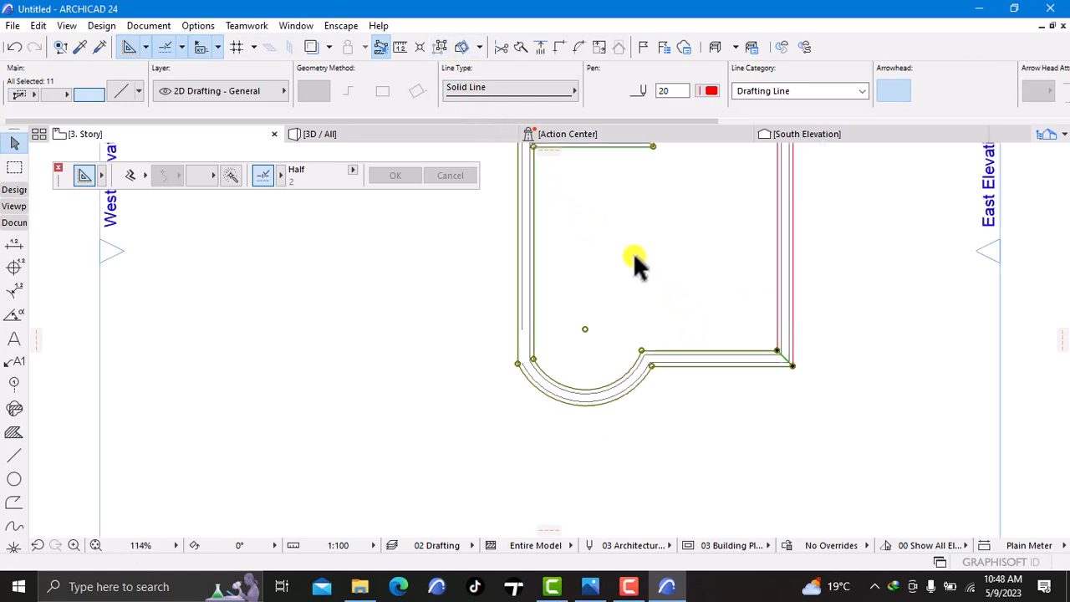
scroll(628, 221, "up", 2)
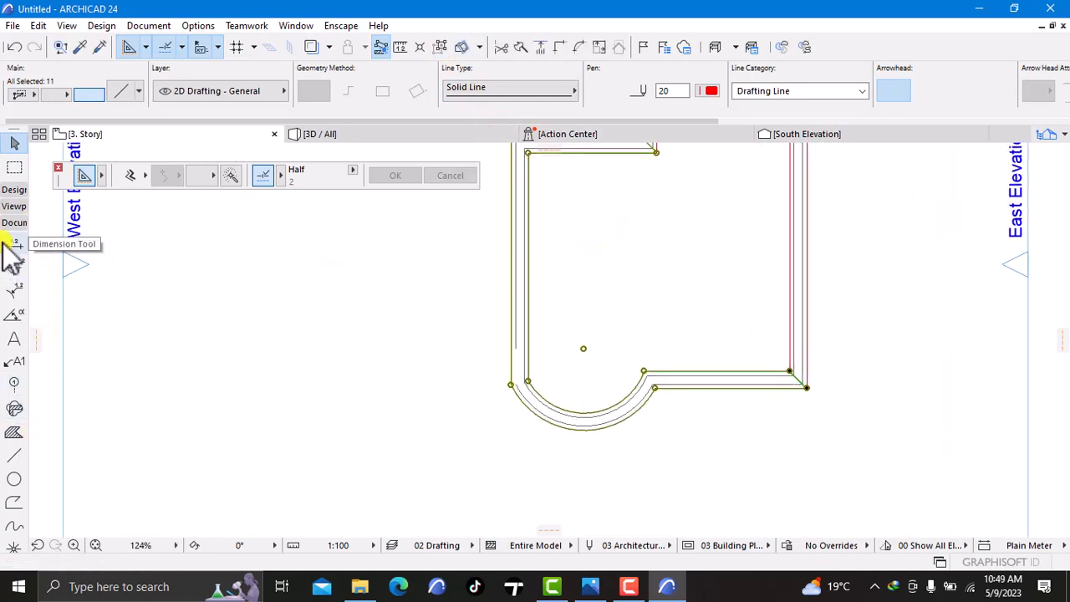
Activate the Slab tool and trace the selected south wing outline with the Magic Wand
left_click(15, 190)
left_click(14, 281)
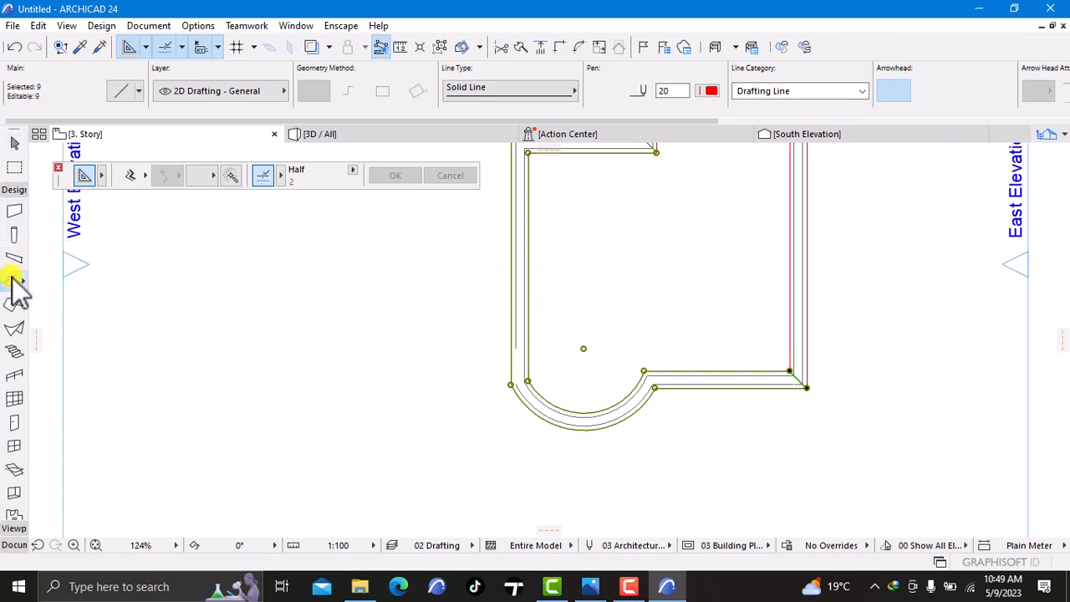
left_click(230, 177)
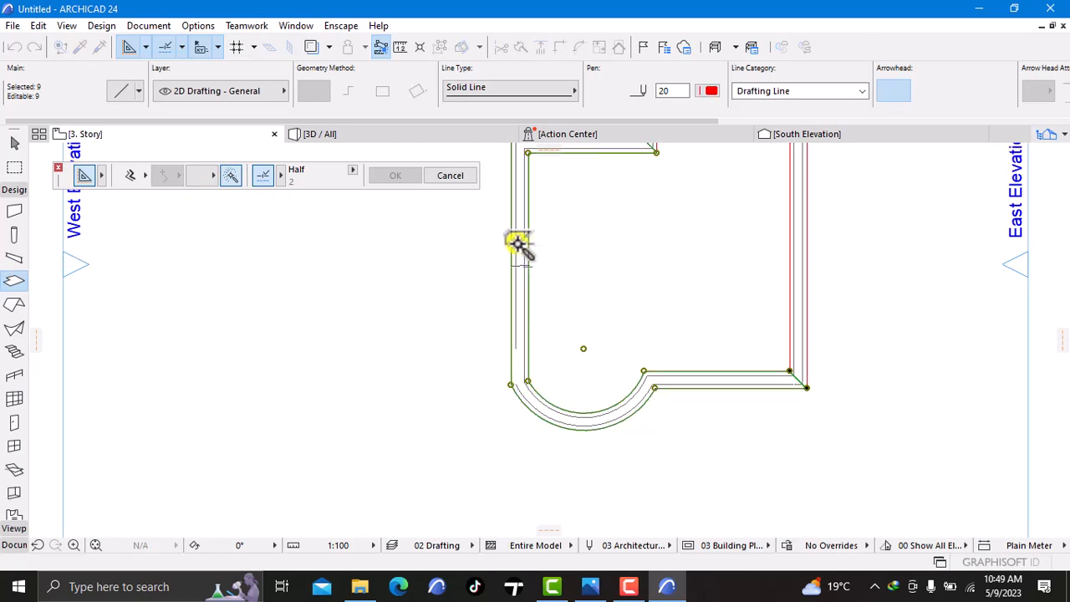
left_click(514, 260)
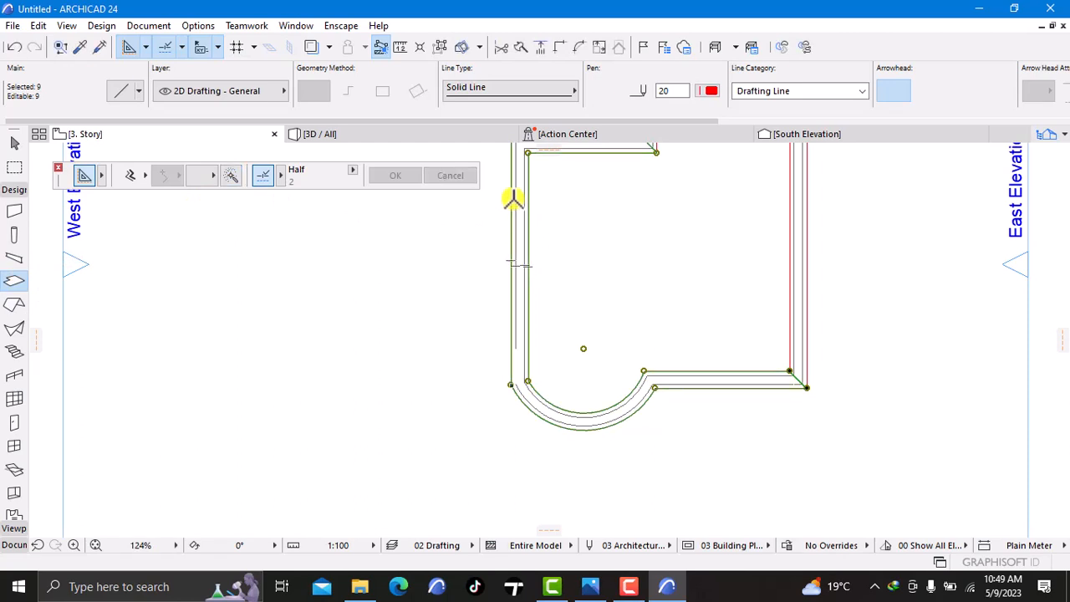
Switch to the 3D view and examine the upper parapet walls for the newly traced coping slab from a lower angle
left_click(429, 136)
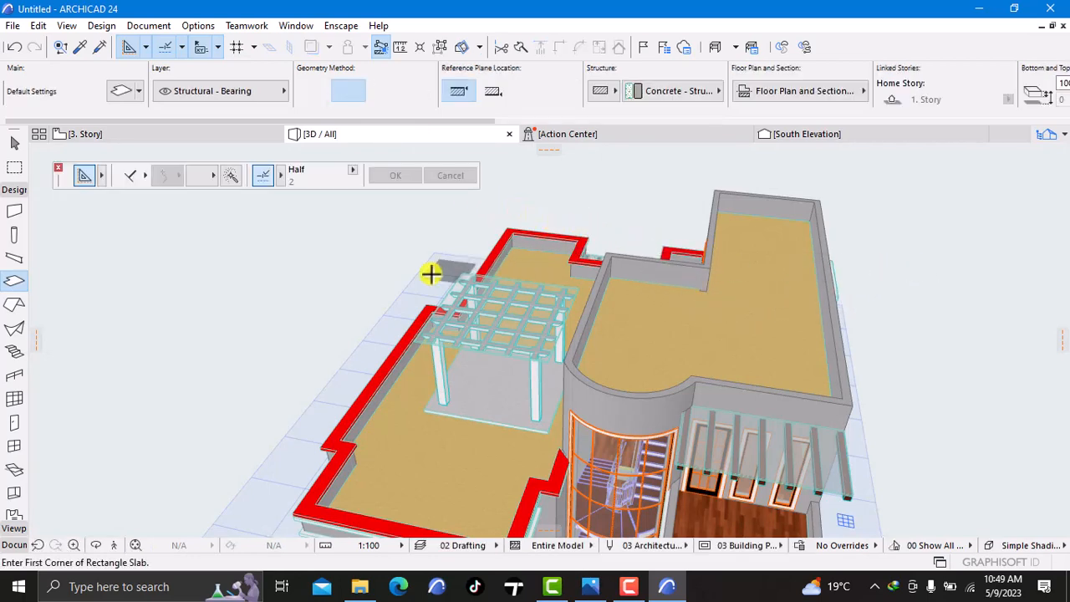
right_click(281, 271)
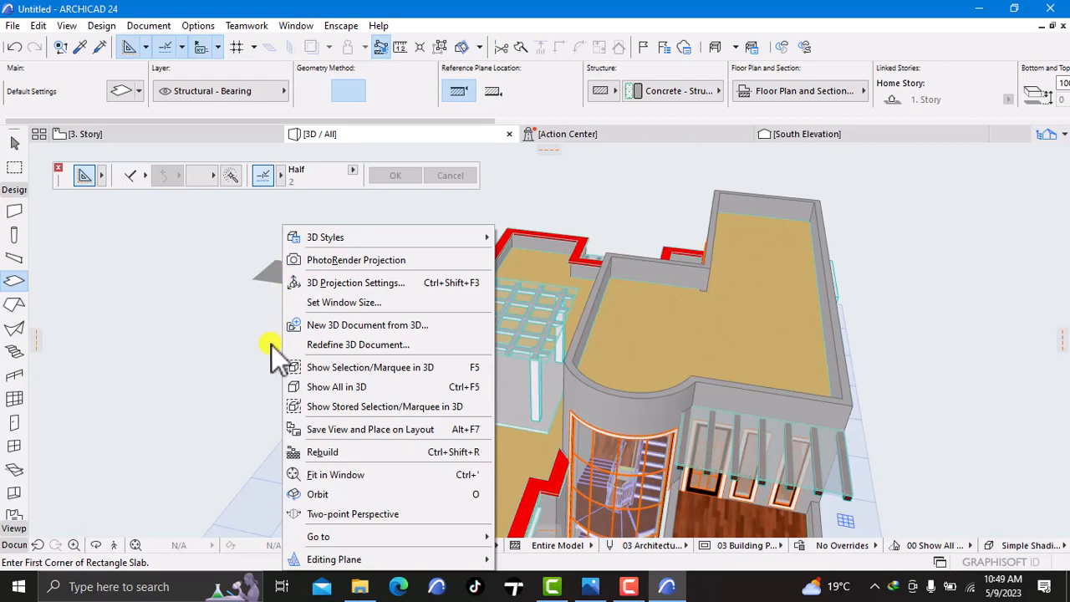
left_click(338, 485)
left_click_drag(338, 485, 282, 279)
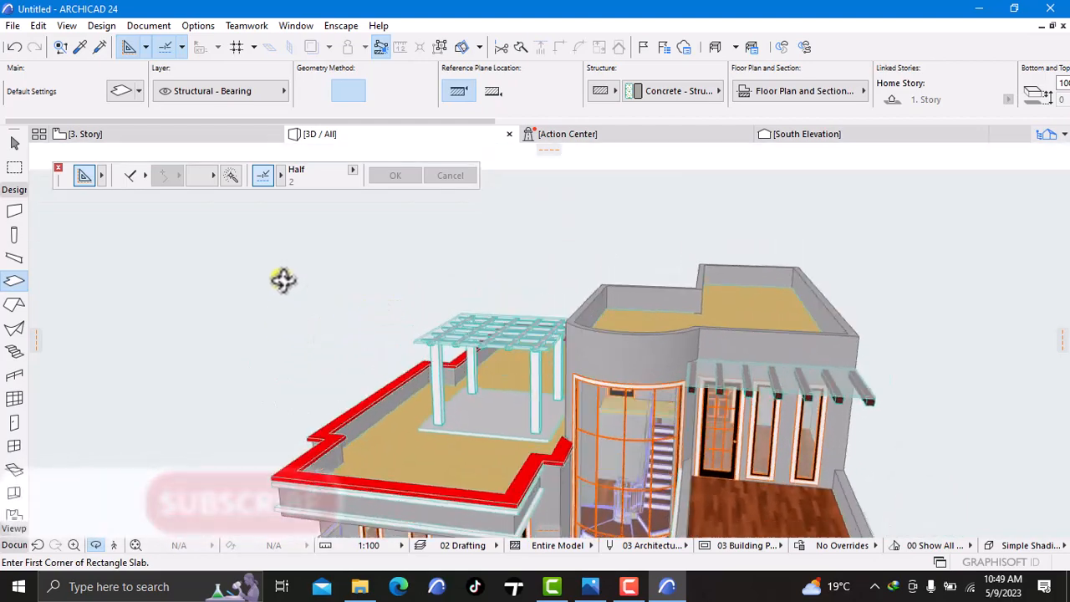
Undo the recent edits back to the full upper roof slab, and delete that slab again in the 3D view
left_click(127, 137)
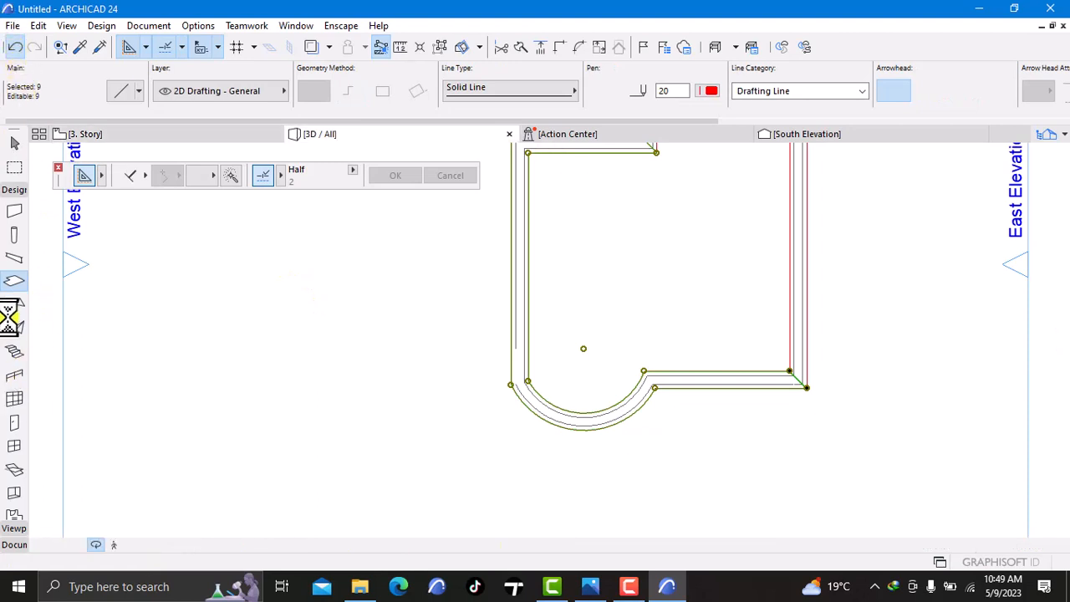
left_click(11, 282)
key("ctrl+z")
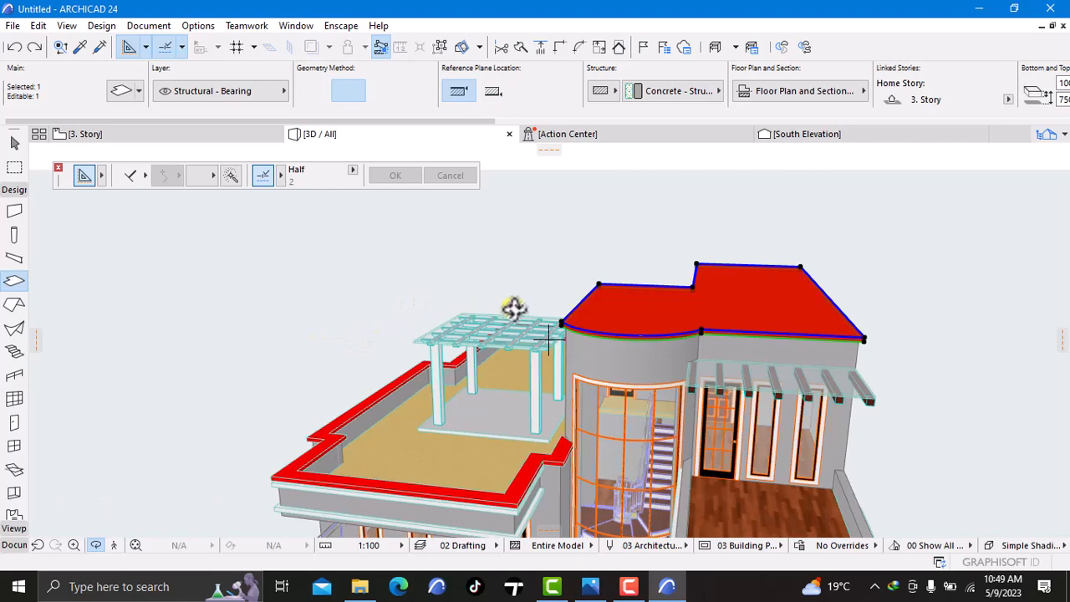
scroll(515, 309, "up", 3)
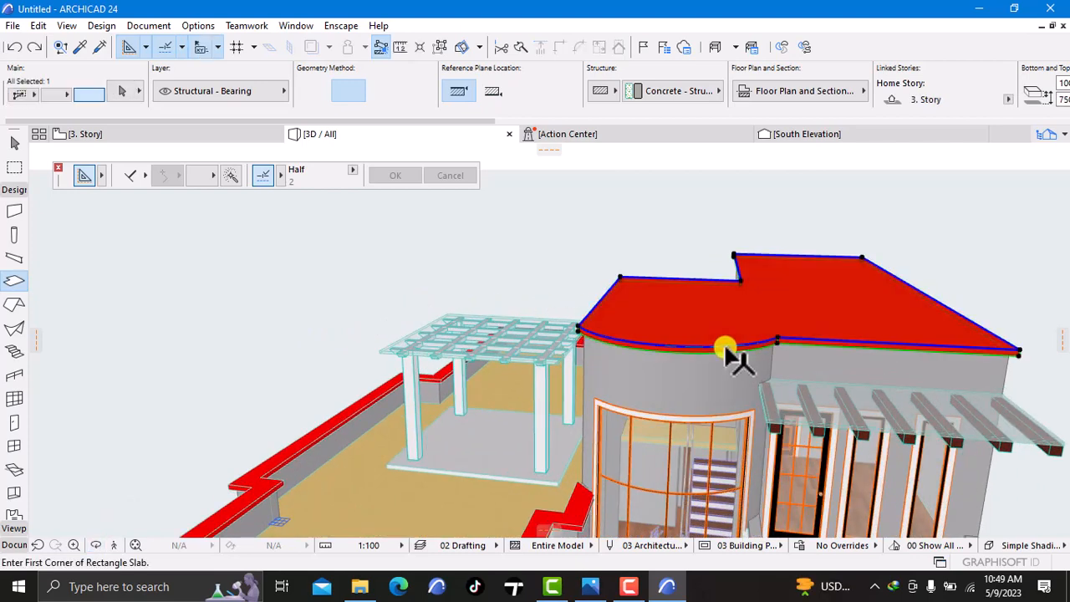
left_click(726, 349)
key("Delete")
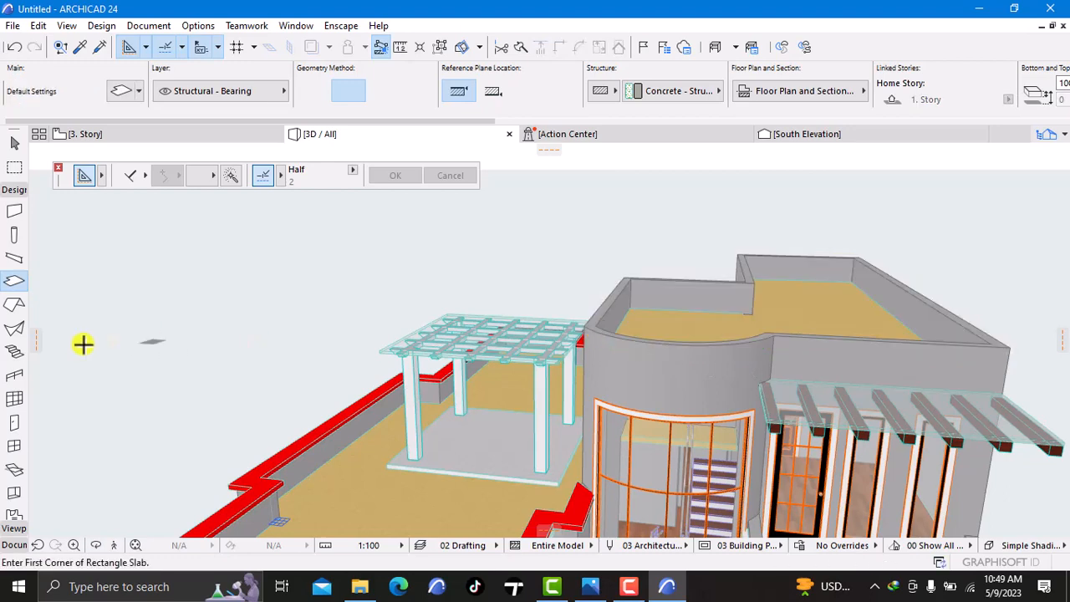
Set the default slab elevation to Project Zero to 9750 in the Slab Default Settings
double_click(14, 282)
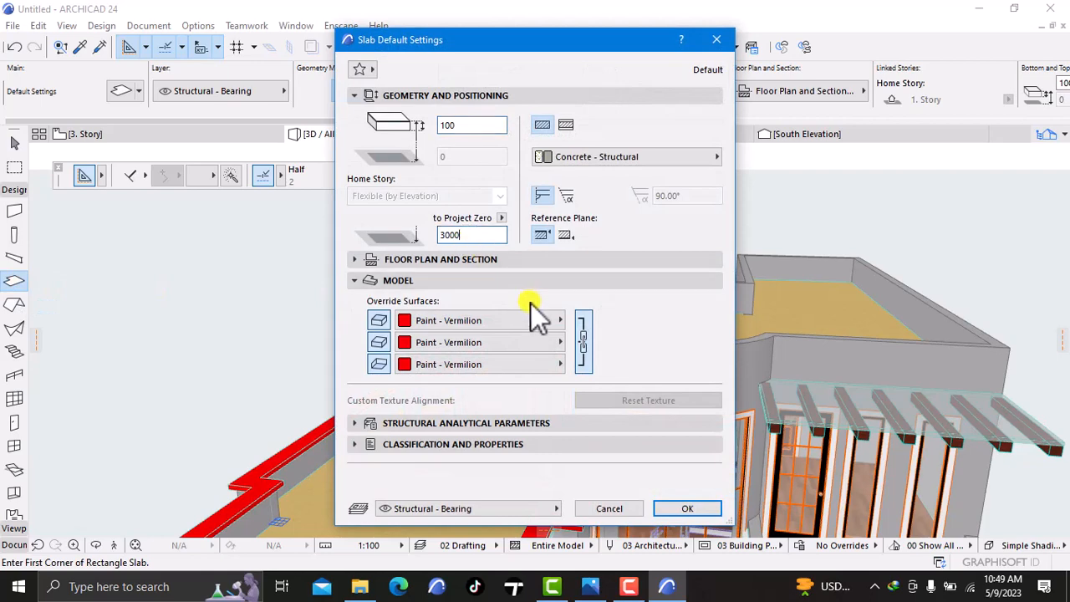
key("BackSpace")
key("BackSpace")
key("BackSpace")
key("BackSpace")
type("9750")
left_click(687, 508)
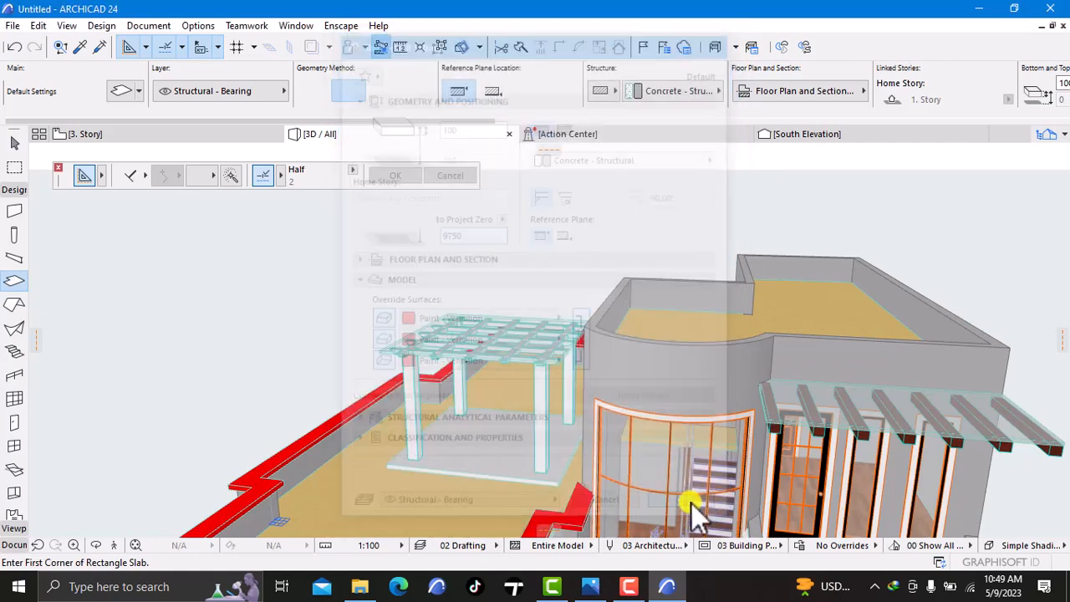
Trace the selected south wing outline on the 3. Story plan with the Magic Wand as a coping slab, and check it in 3D
left_click(92, 135)
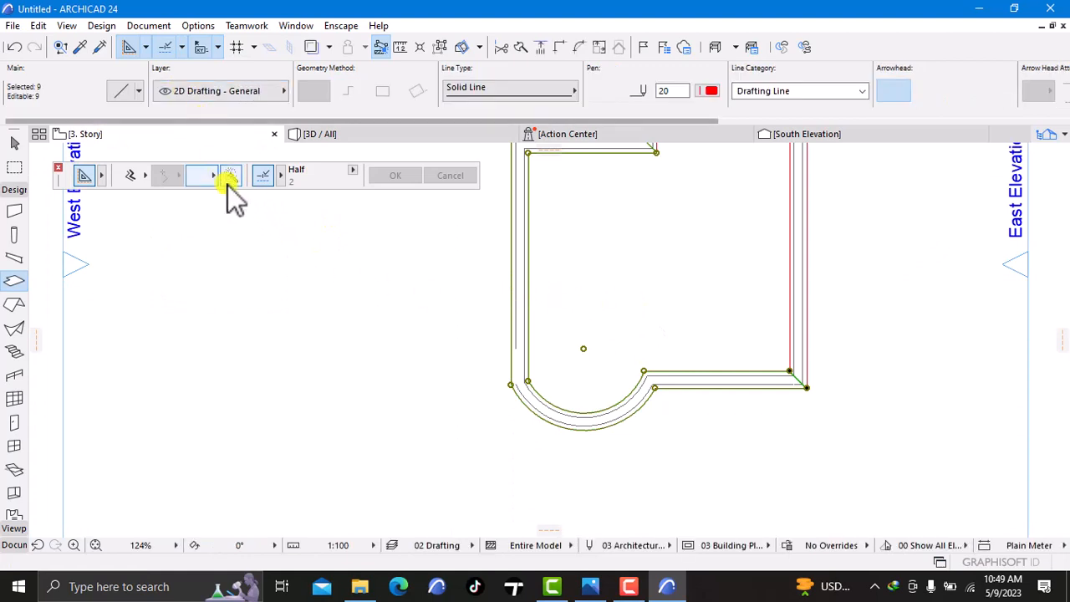
left_click(232, 177)
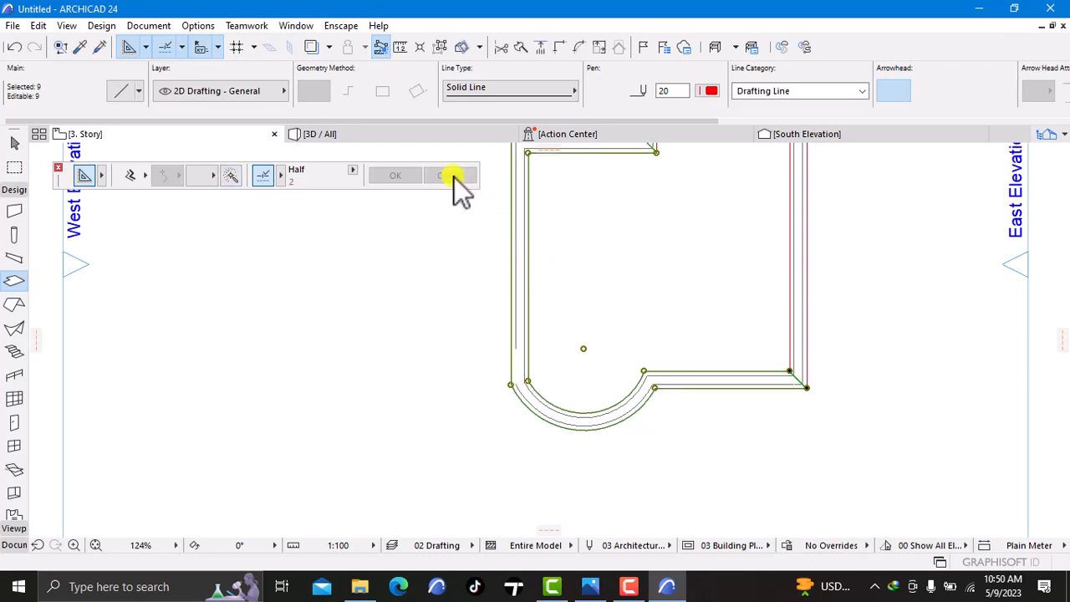
left_click(395, 135)
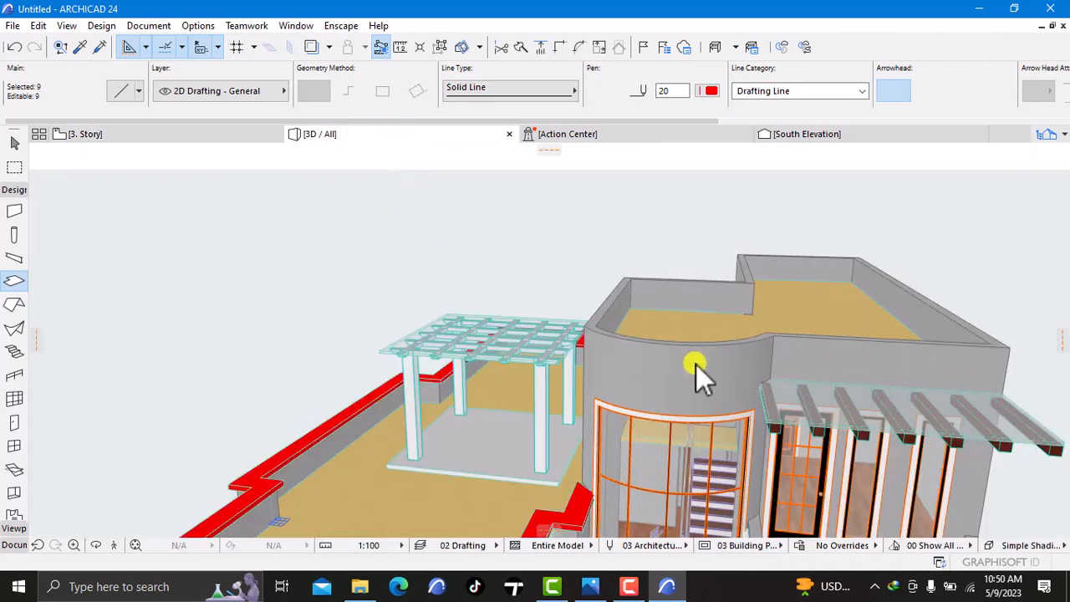
key("Escape")
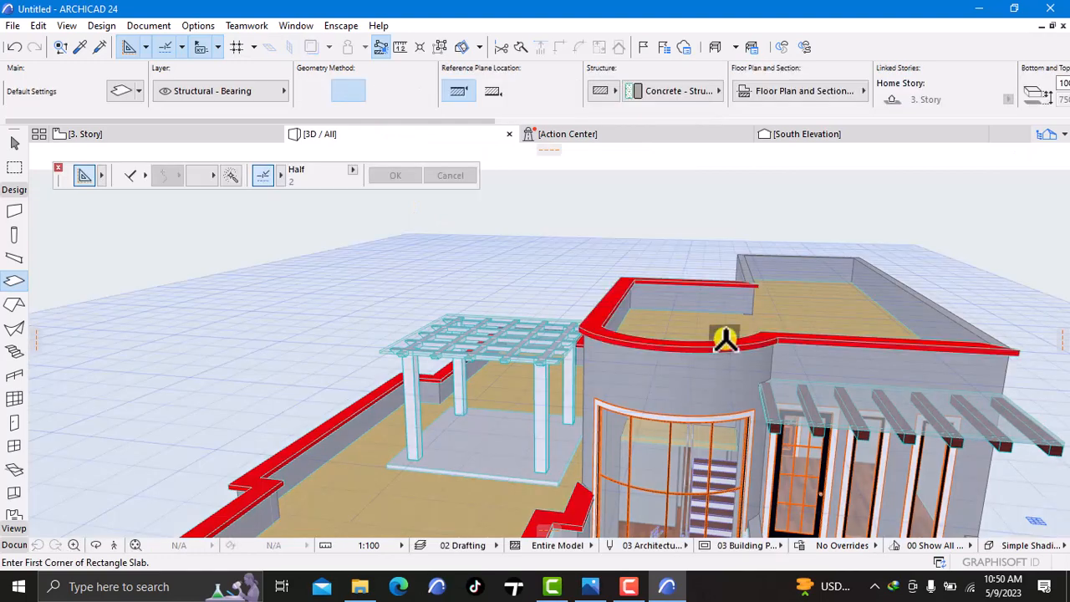
scroll(696, 364, "down", 5)
scroll(725, 318, "down", 3)
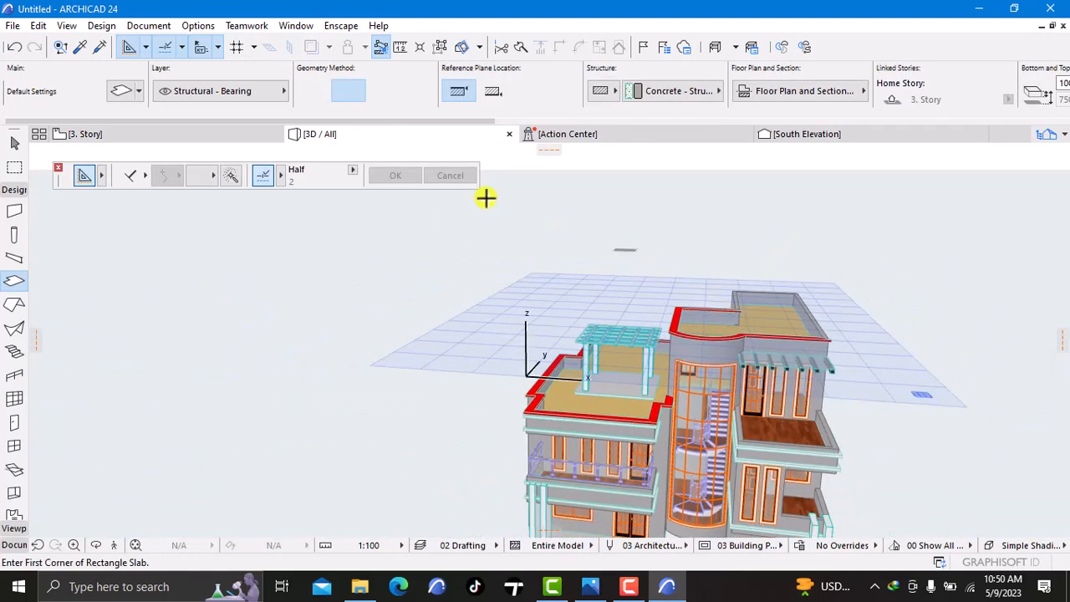
Return to the 3. Story plan and select the north wing's whole grouped outline
left_click(121, 134)
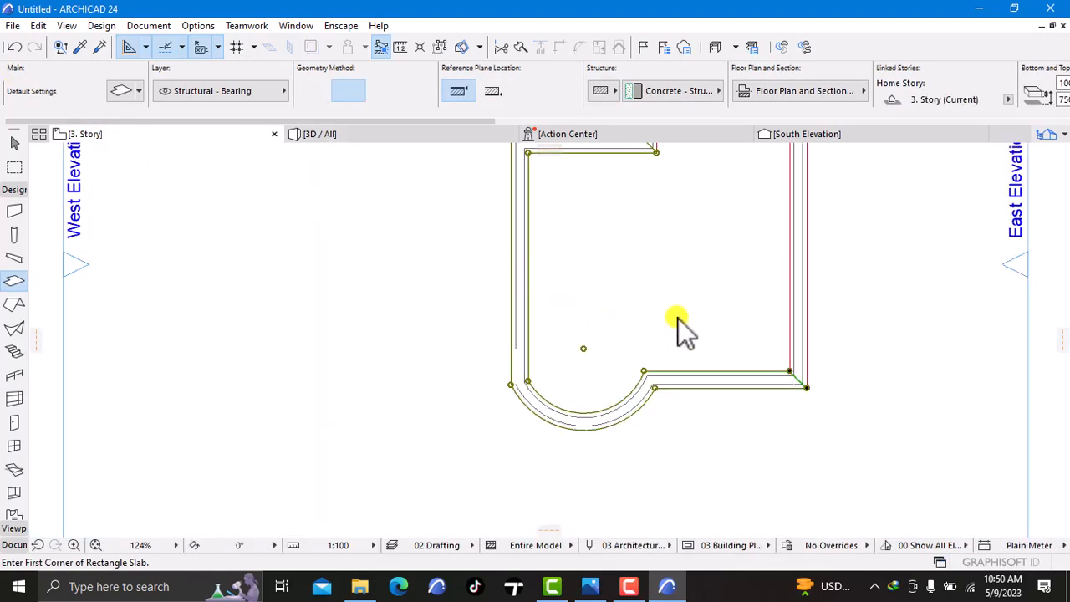
scroll(700, 292, "down", 5)
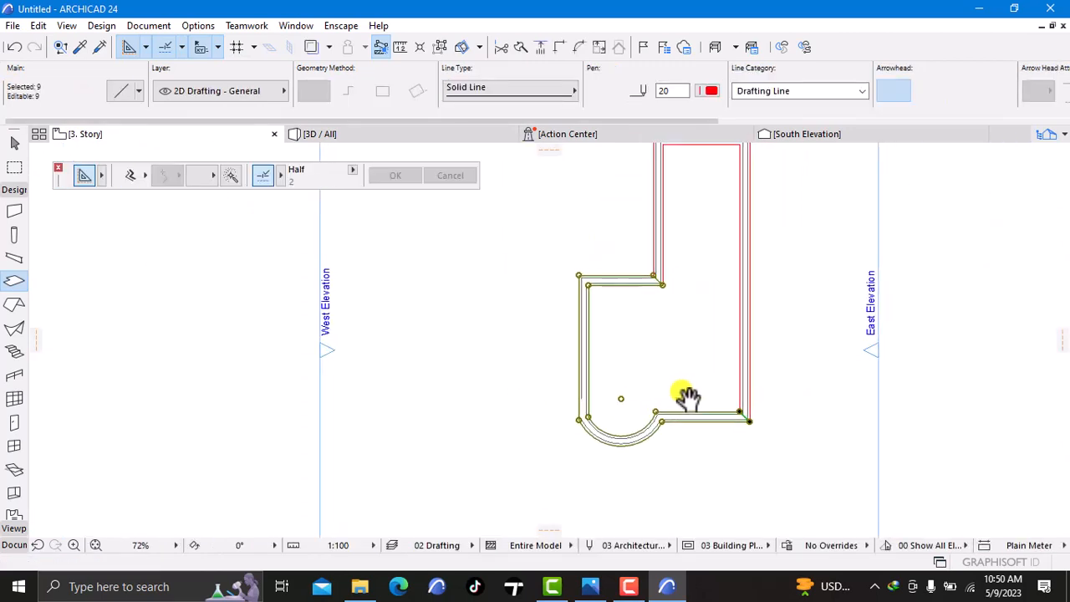
scroll(666, 236, "up", 2)
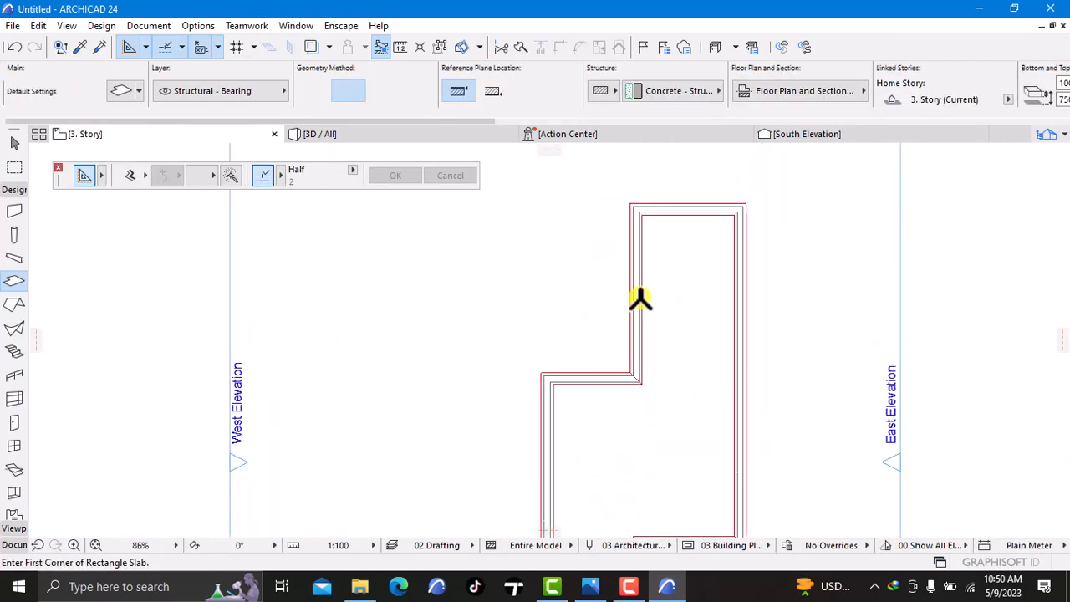
scroll(651, 291, "up", 8)
left_click(630, 296, "shift")
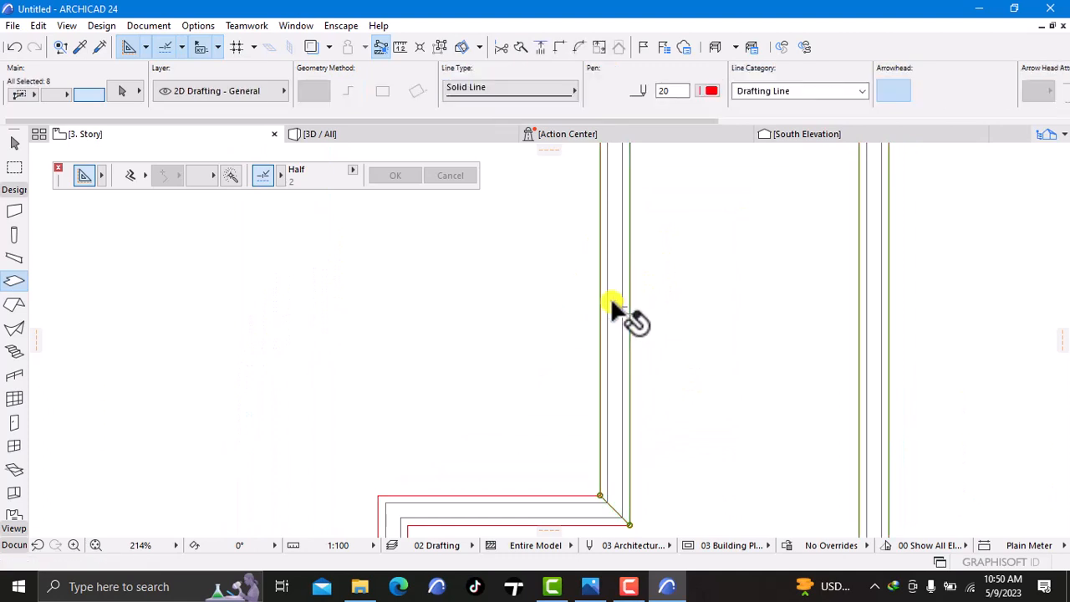
scroll(693, 300, "down", 7)
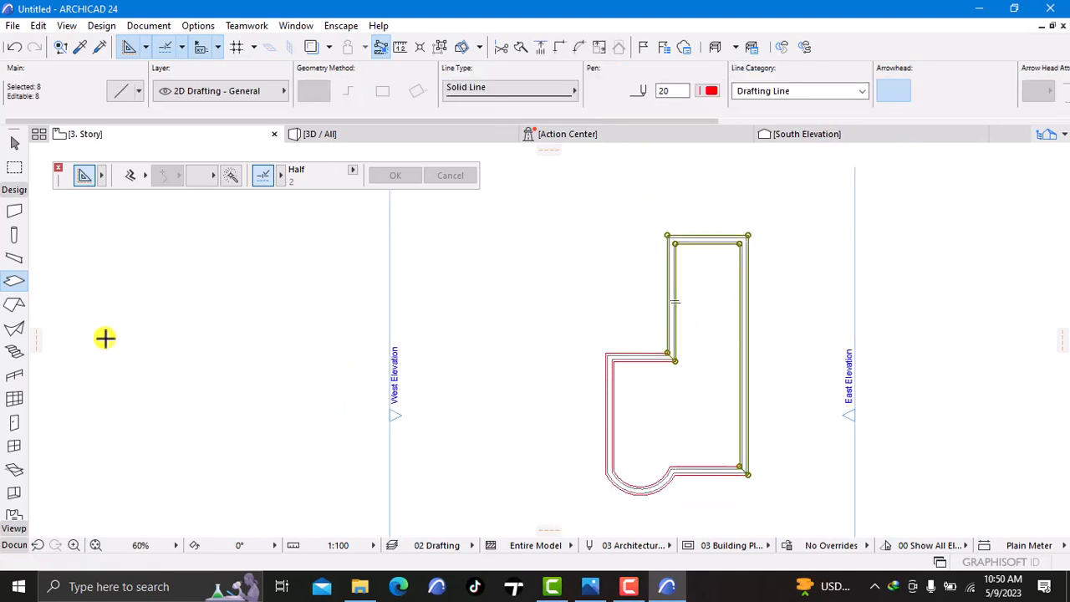
scroll(454, 438, "up", 5)
Activate the Slab tool, trace the selected north wing outline with the Magic Wand as a coping slab, and switch to 3D
left_click(10, 284)
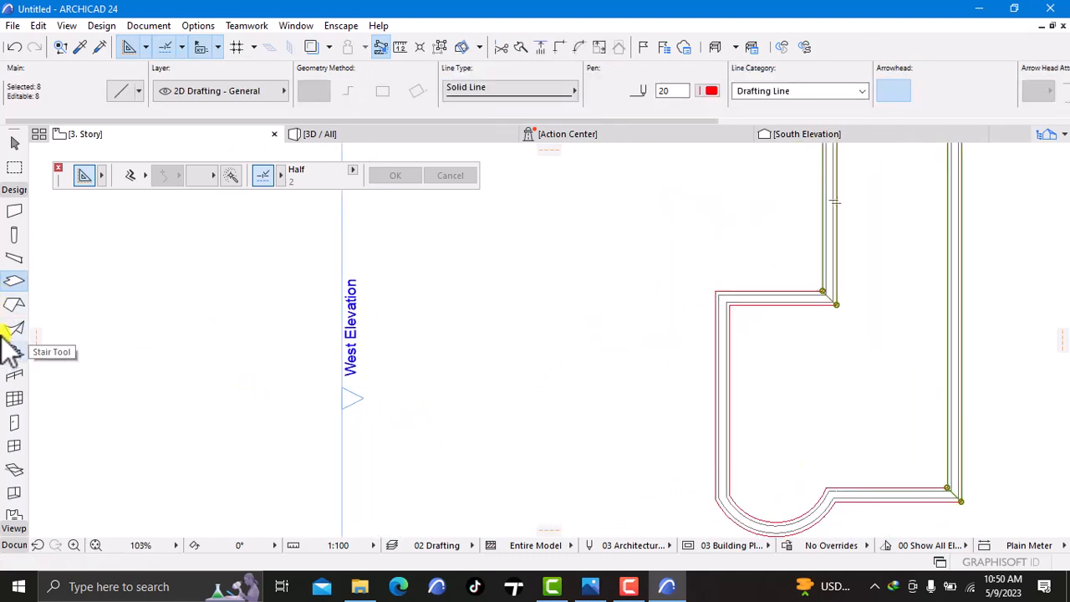
left_click(230, 175)
scroll(728, 248, "down", 4)
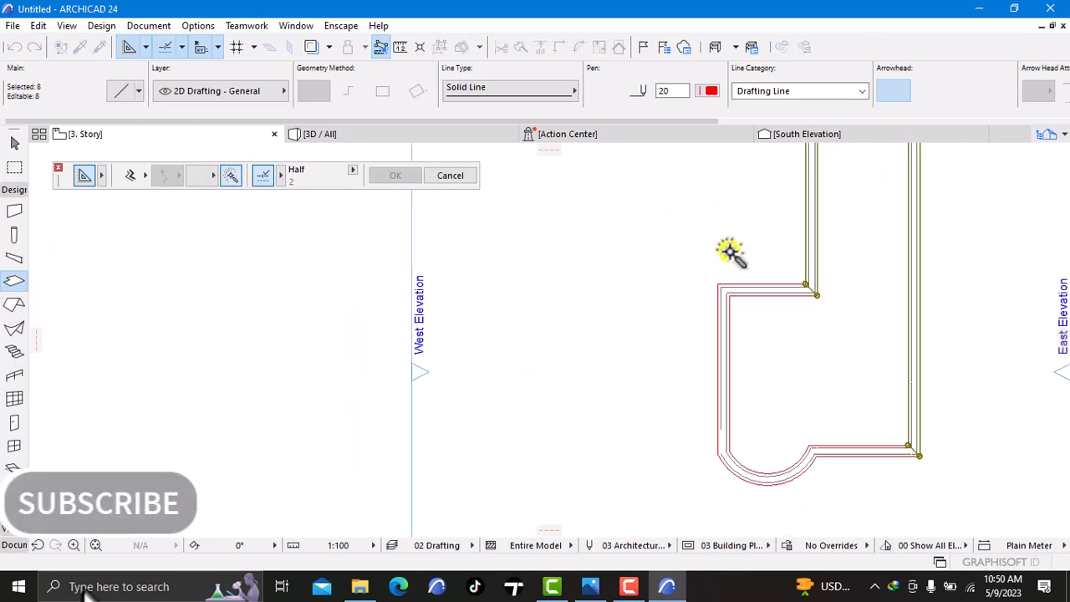
scroll(611, 240, "up", 6)
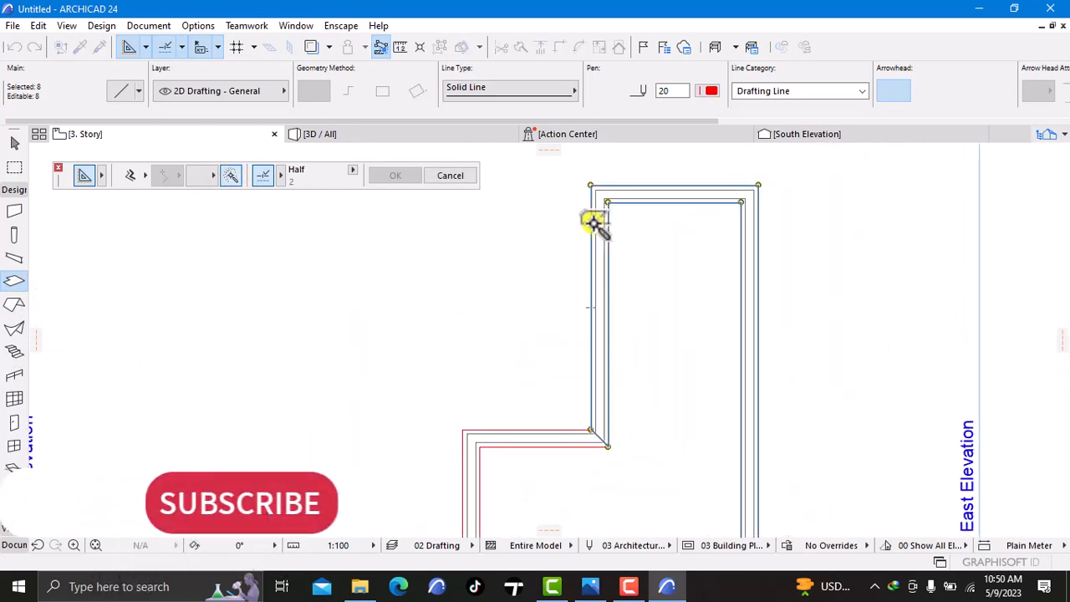
left_click(398, 135)
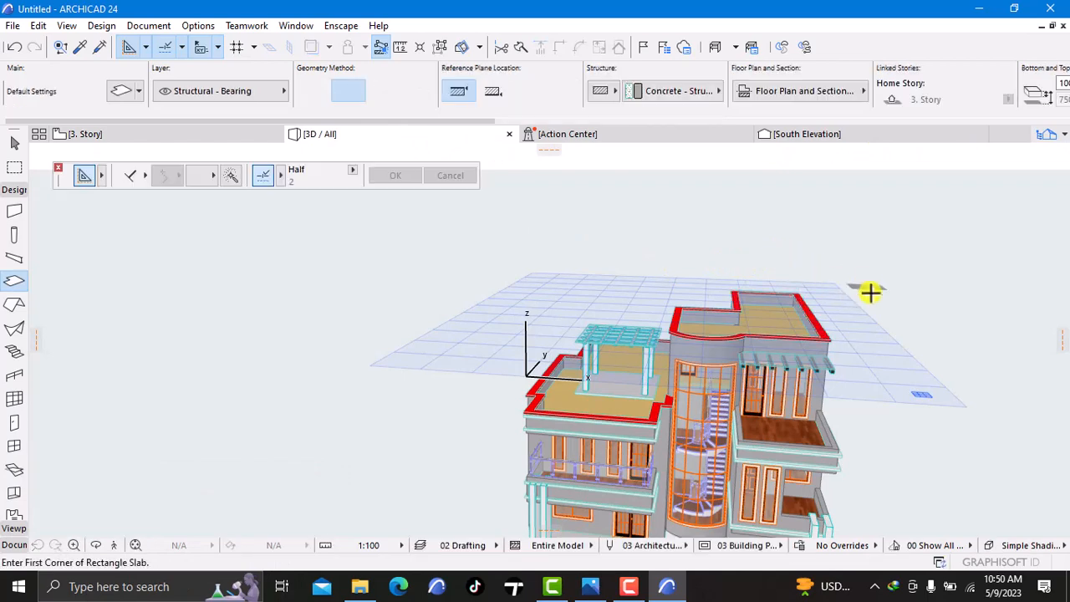
Orbit the 3D model to examine the completed red coping from above, the front and the side of the house
scroll(878, 333, "up", 2)
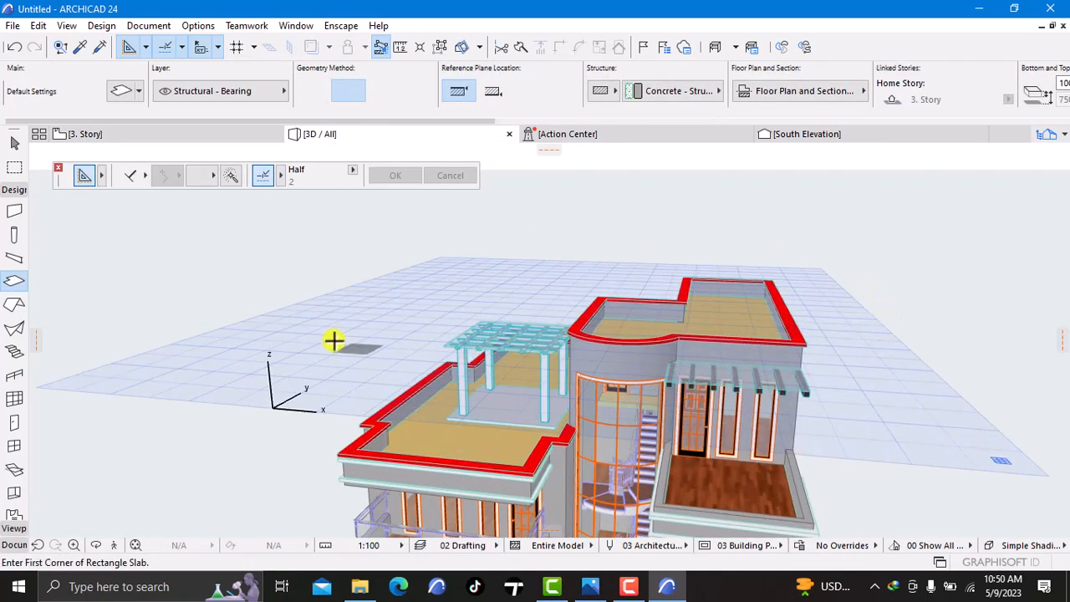
scroll(581, 299, "down", 5)
right_click(883, 377)
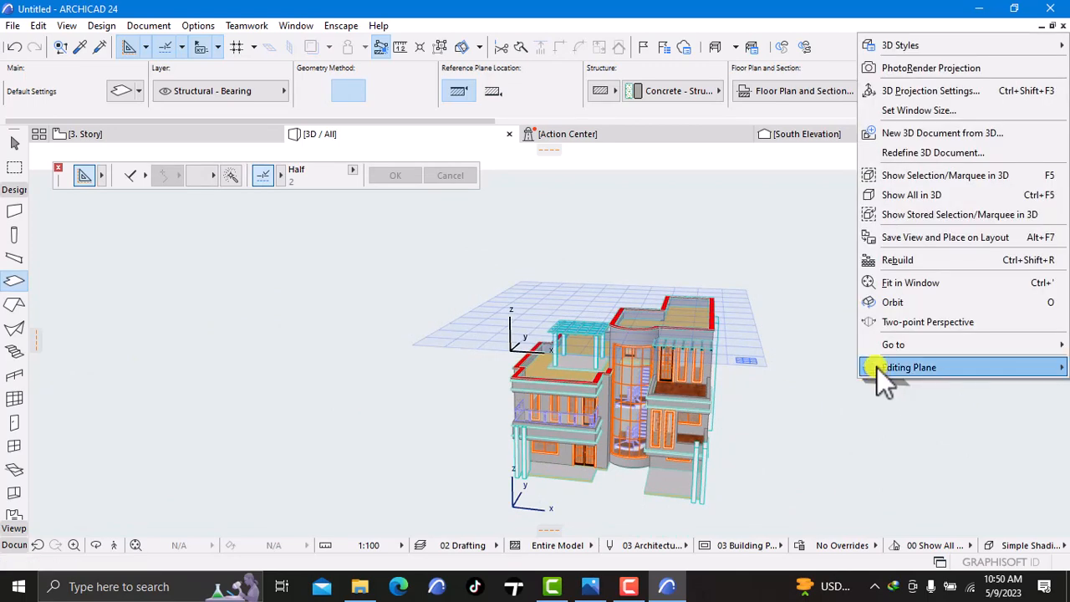
left_click(887, 310)
left_click_drag(884, 320, 747, 327)
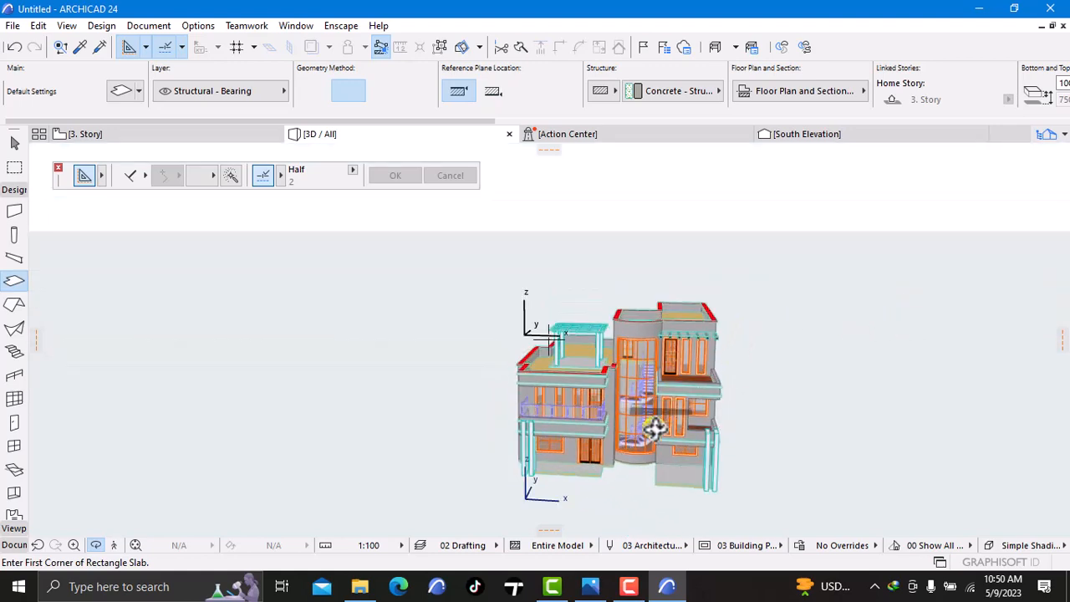
left_click_drag(447, 418, 614, 399)
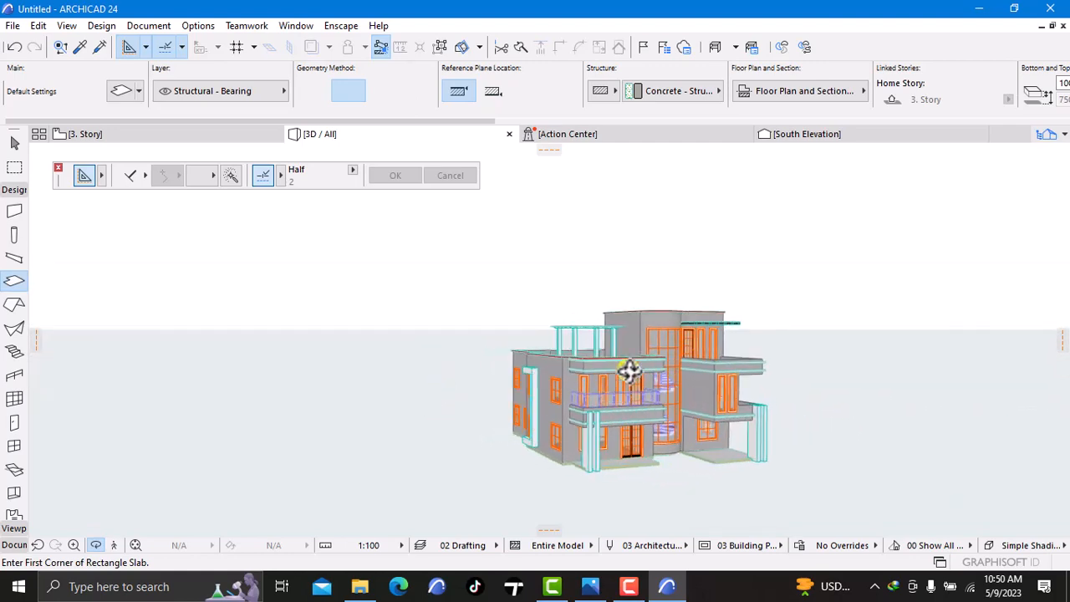
scroll(671, 304, "up", 3)
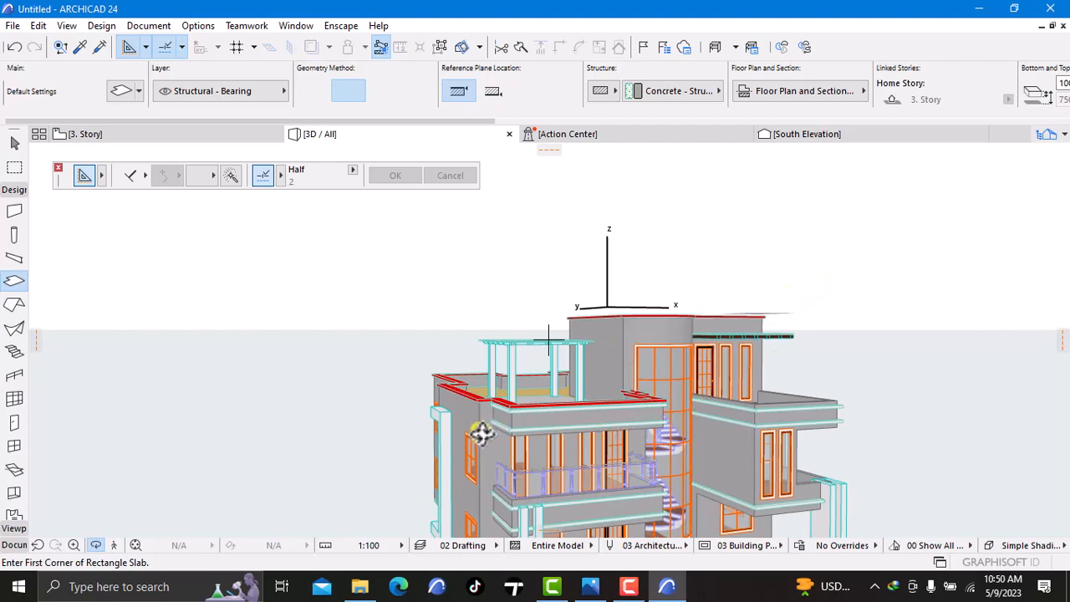
left_click_drag(651, 440, 494, 295)
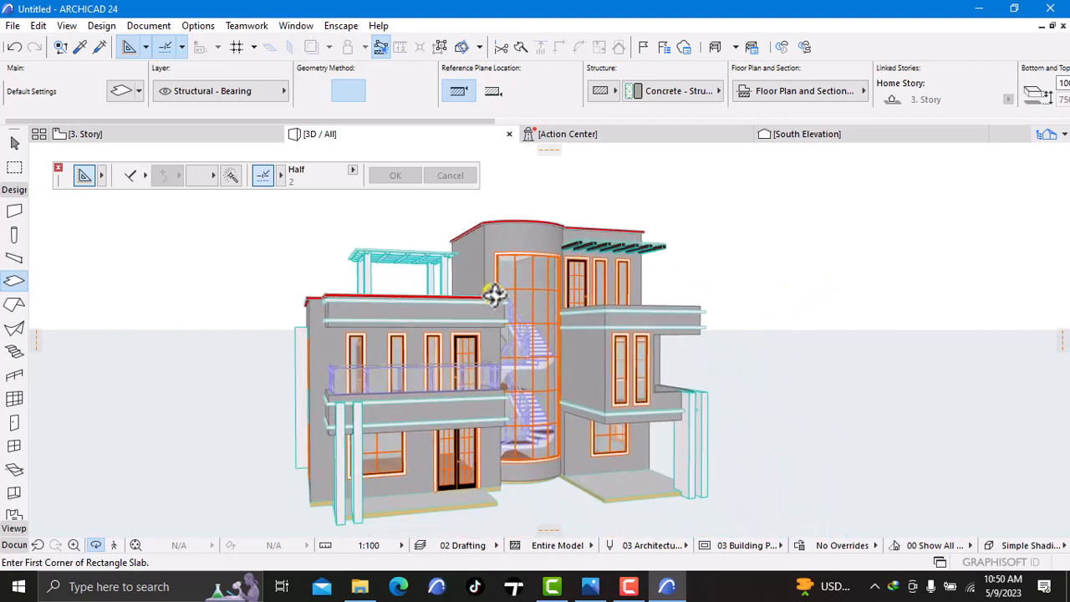
Switch to the photo viewer, examine the reference render Image6.png against the modelled facade, and return to ARCHICAD
left_click(592, 587)
scroll(535, 382, "up", 3)
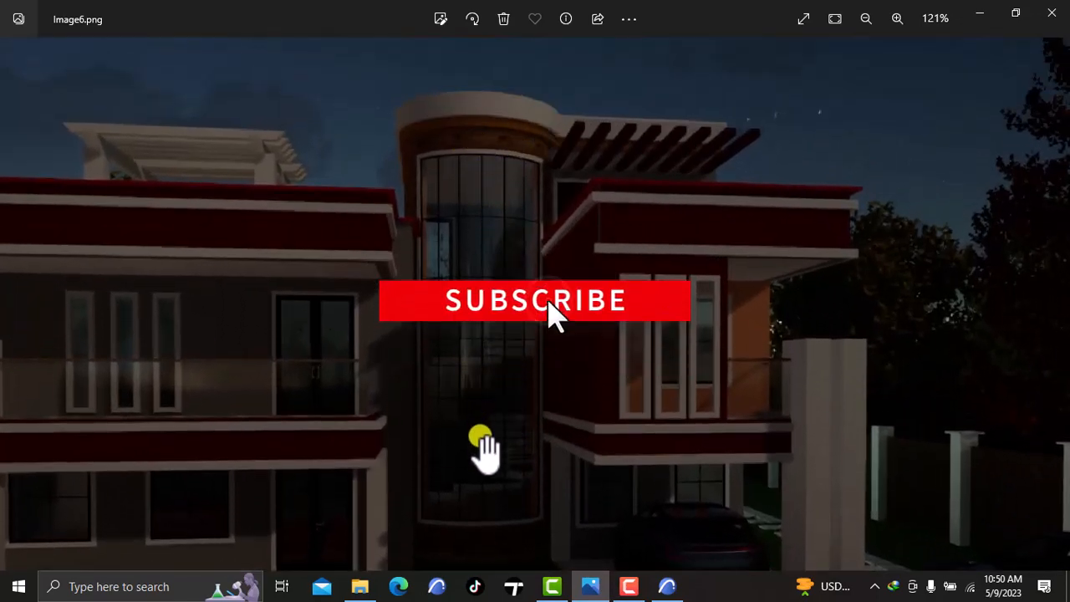
scroll(481, 448, "down", 2)
scroll(464, 402, "down", 1)
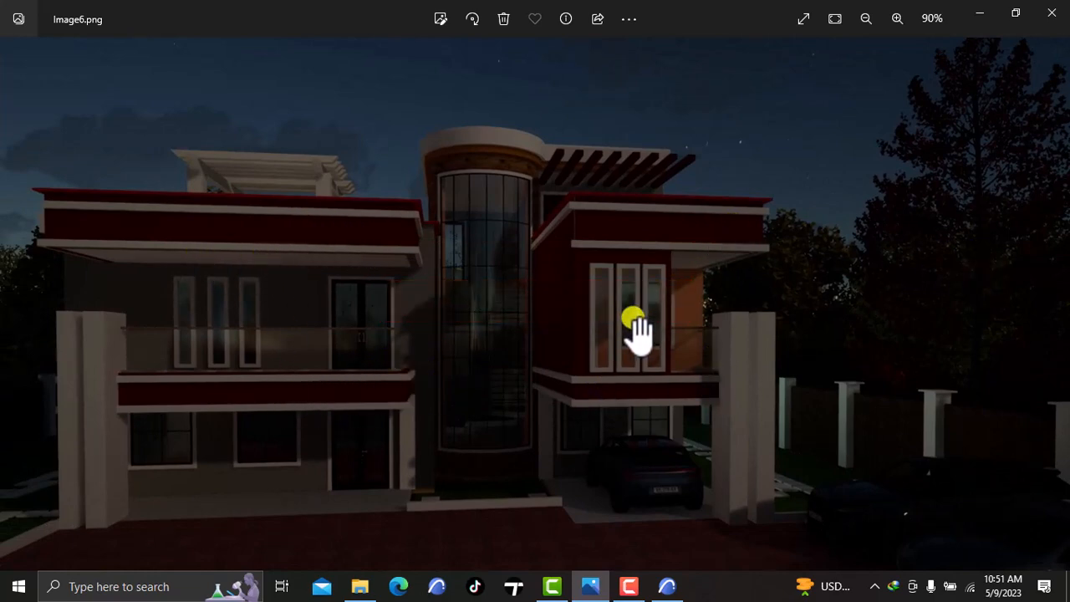
left_click(670, 590)
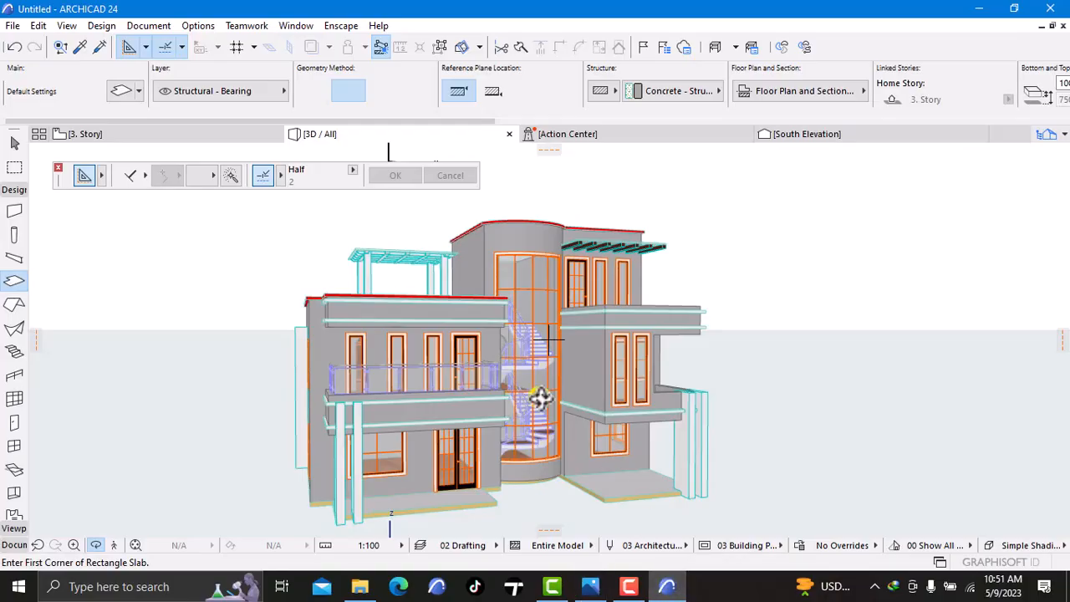
left_click(641, 582)
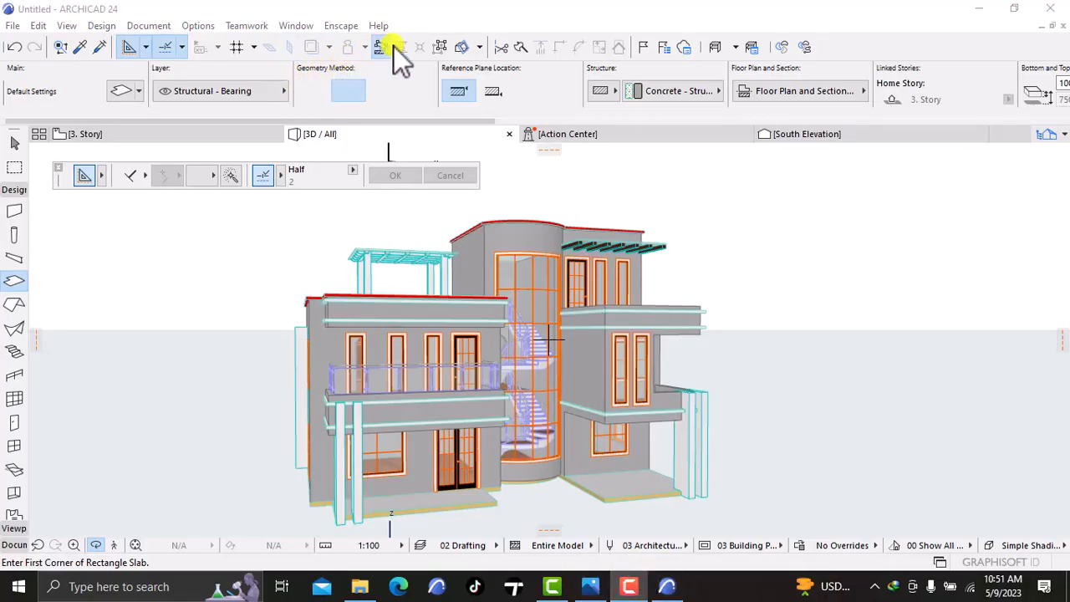